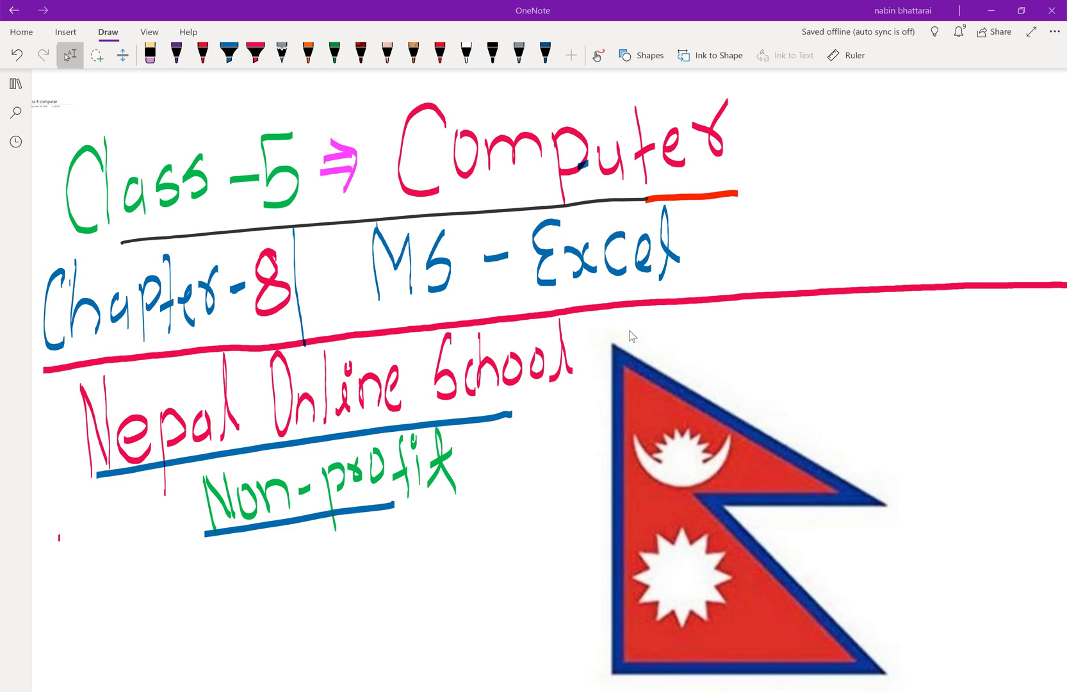
- Draw a short blue pen mark below the end of "Non-profit" and return to the selection tool
mouse_move(313, 582)
mouse_down()
mouse_move(320, 617)
mouse_move(431, 549)
mouse_move(465, 567)
mouse_up()
mouse_move(458, 518)
mouse_down()
mouse_move(407, 557)
mouse_move(428, 548)
mouse_up()
mouse_move(489, 504)
mouse_down()
mouse_move(477, 522)
mouse_move(505, 545)
mouse_move(532, 522)
mouse_move(535, 475)
mouse_up()
mouse_move(579, 452)
mouse_down()
mouse_move(570, 474)
mouse_move(574, 453)
mouse_up()
mouse_move(572, 441)
mouse_down()
mouse_move(599, 467)
mouse_move(579, 454)
mouse_move(589, 440)
mouse_up()
mouse_move(595, 402)
mouse_down()
mouse_move(612, 424)
mouse_move(623, 383)
mouse_up()
click(256, 54)
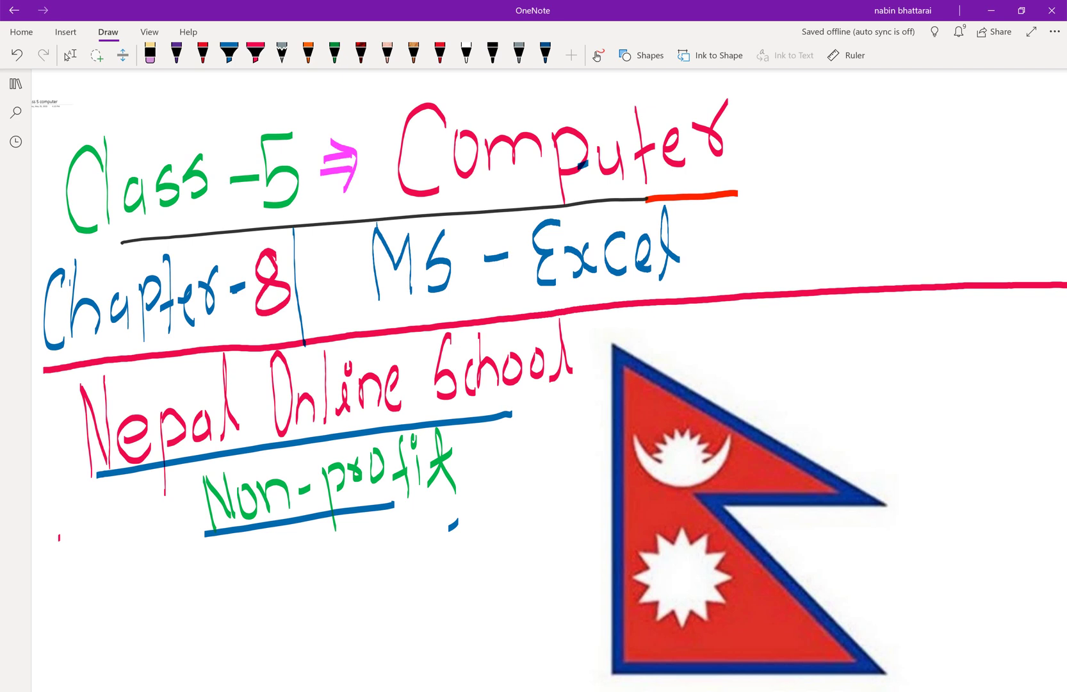
click(66, 56)
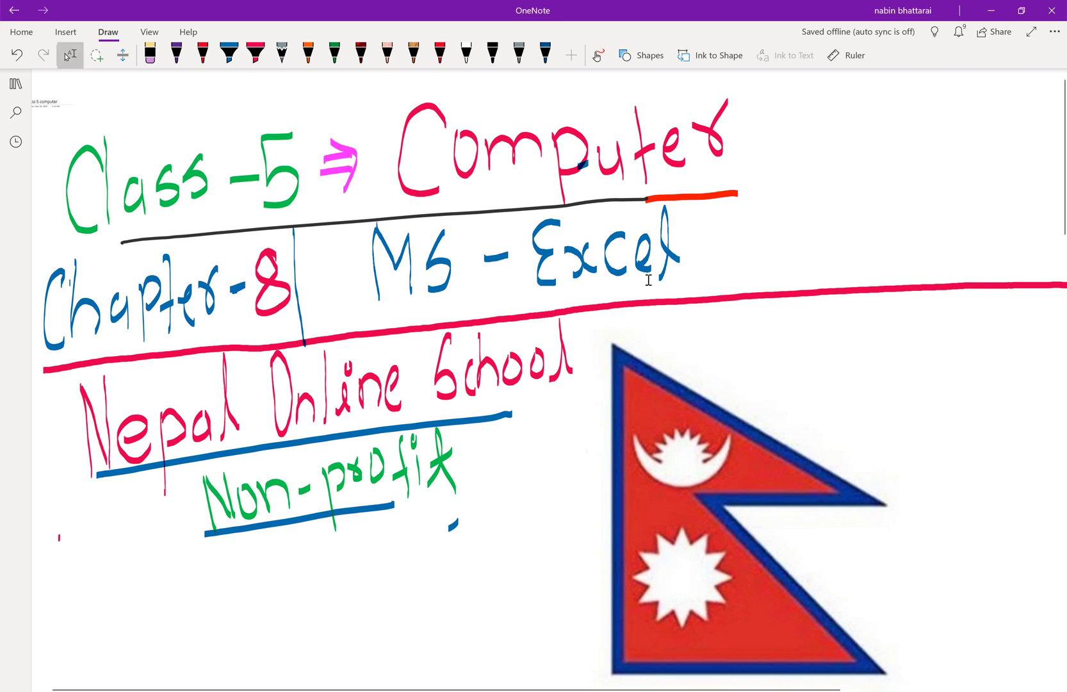
- Show the desktop and examine the file types available for creating a new item there
key(super+d)
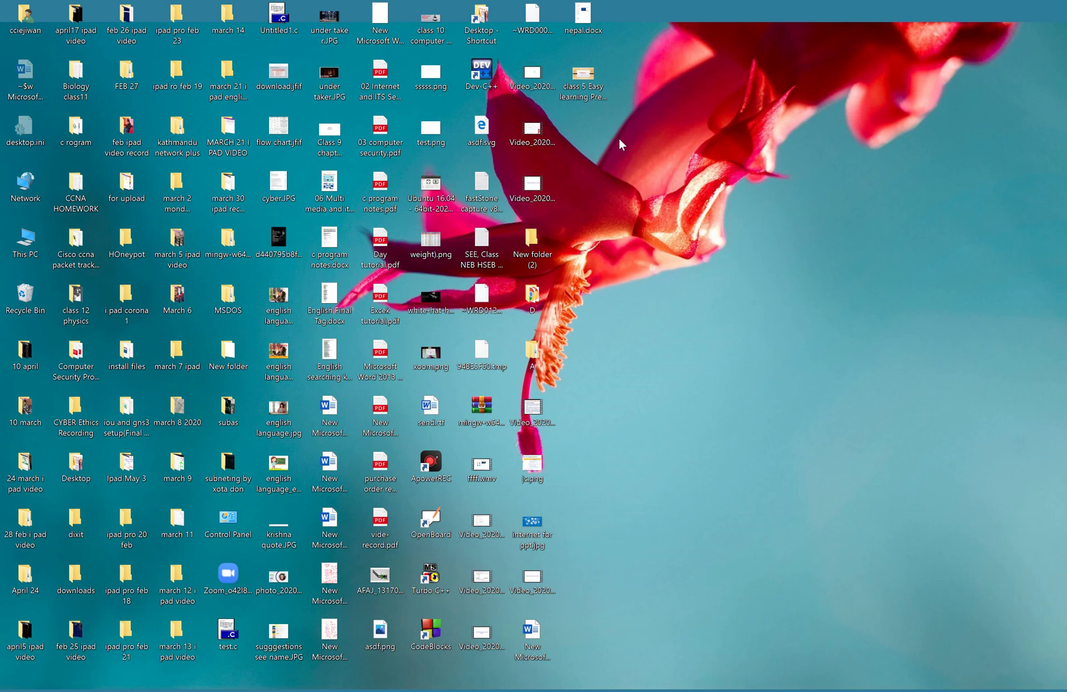
right_click(583, 130)
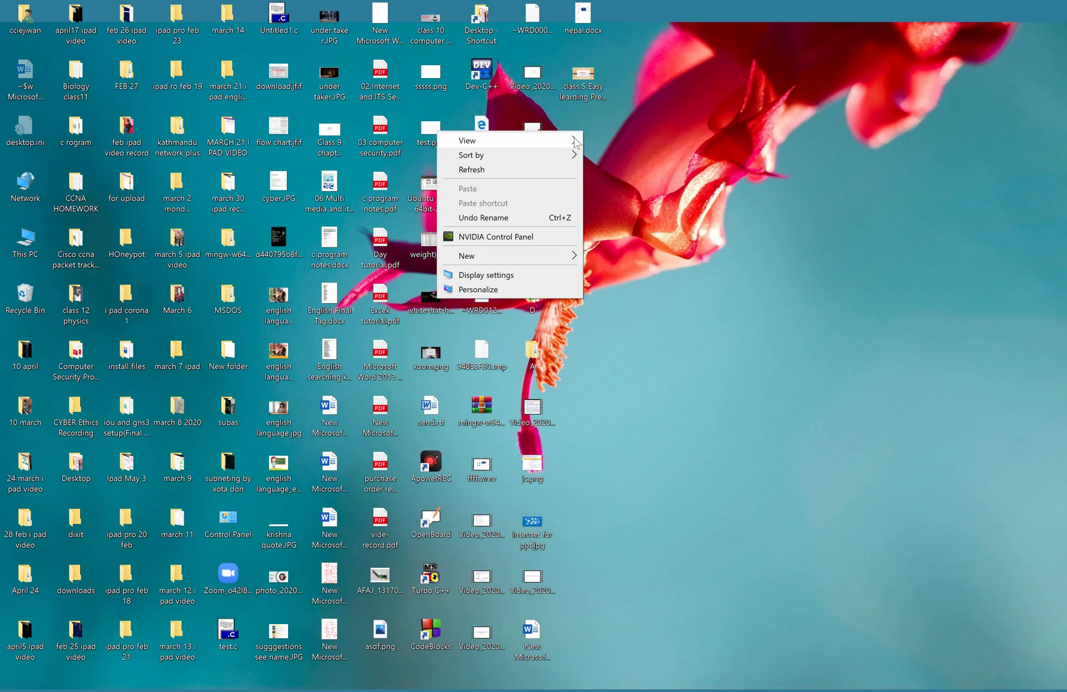
mouse_move(520, 252)
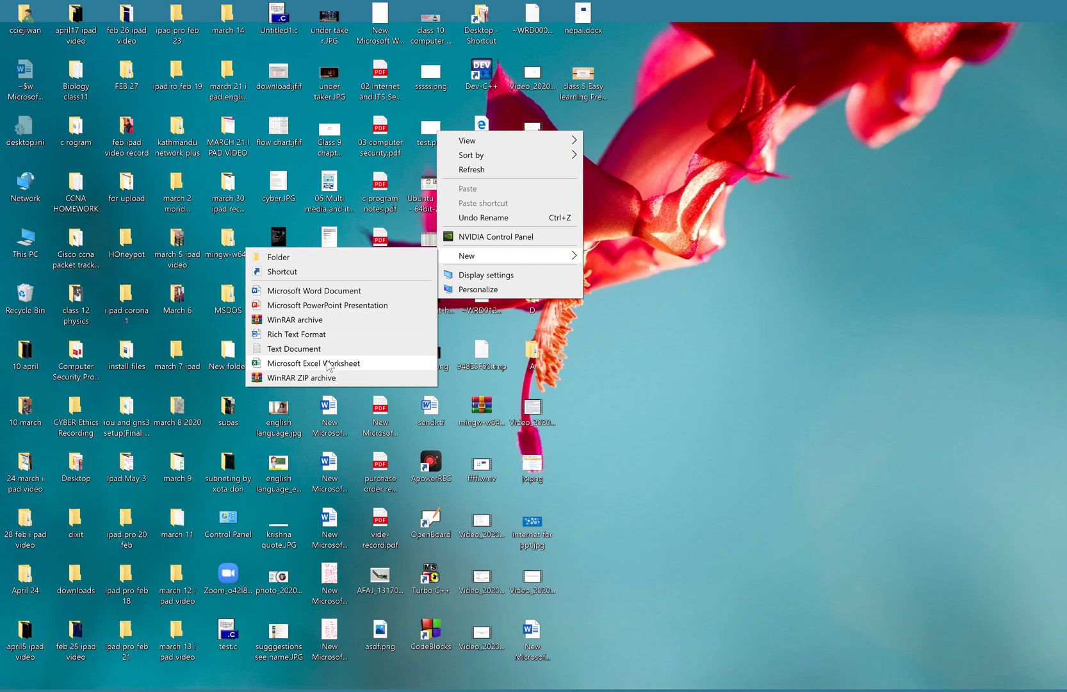
click(597, 430)
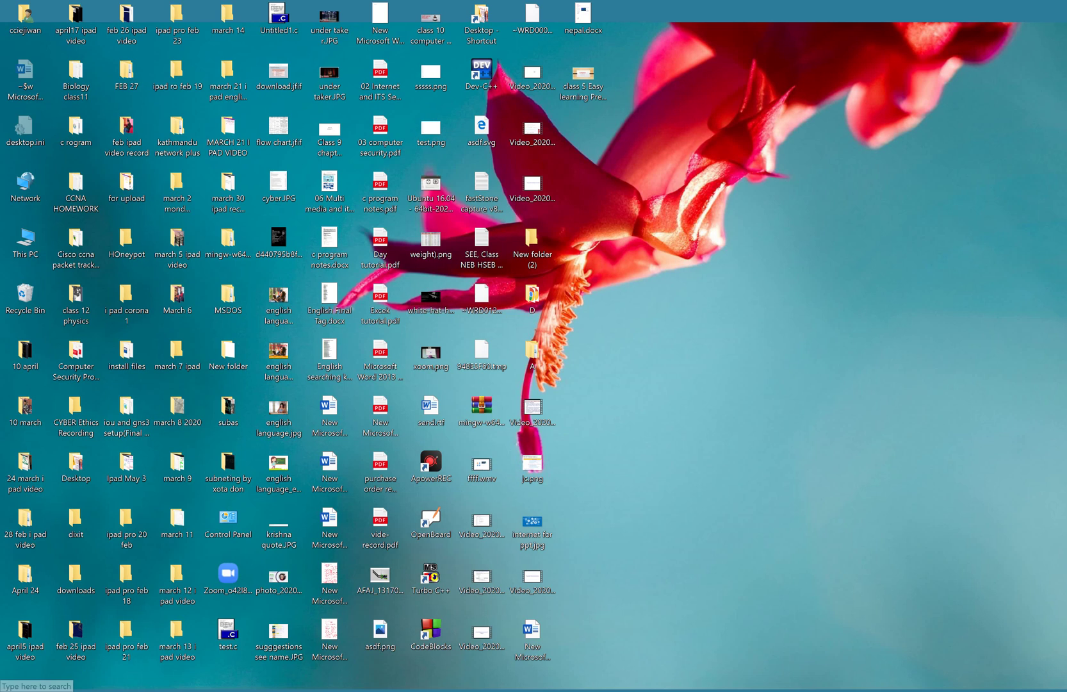
- Launch Magnifier, move its window beside the desktop icons and magnify the screen to 200%
click(75, 683)
text(magnify)
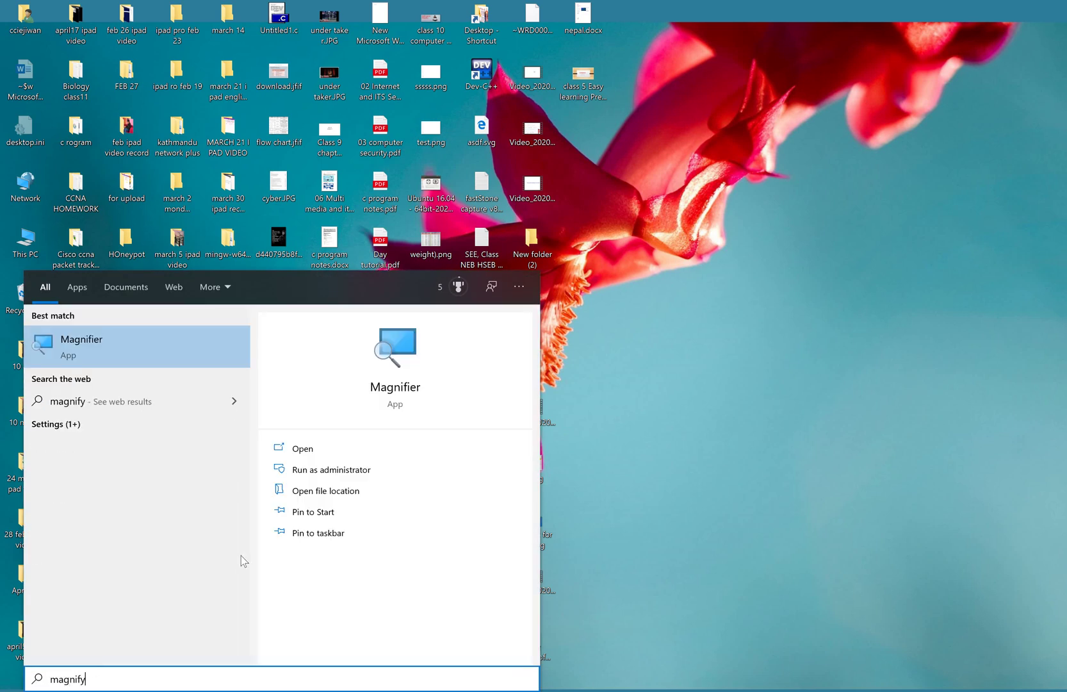
click(301, 448)
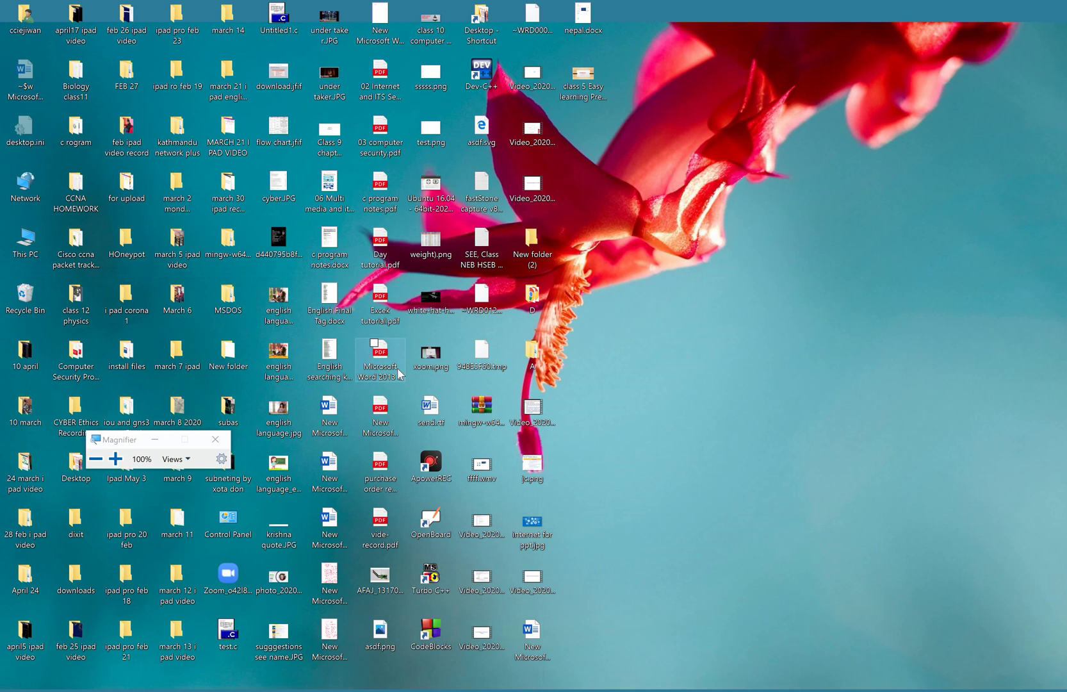
drag(116, 445, 615, 286)
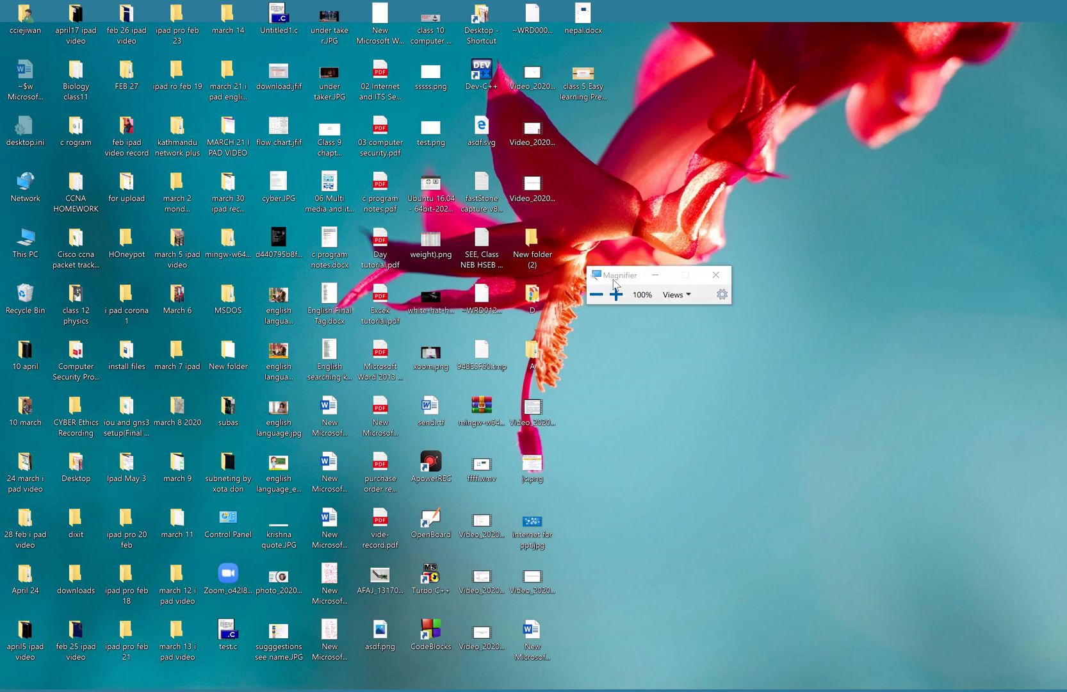
click(614, 299)
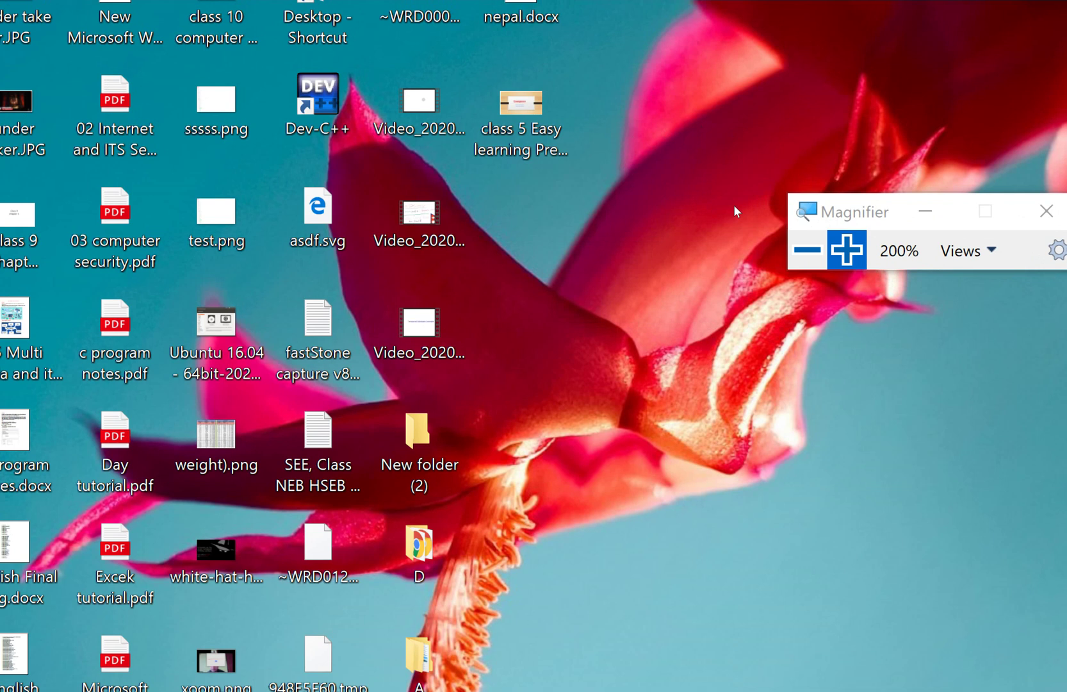
right_click(576, 124)
click(627, 155)
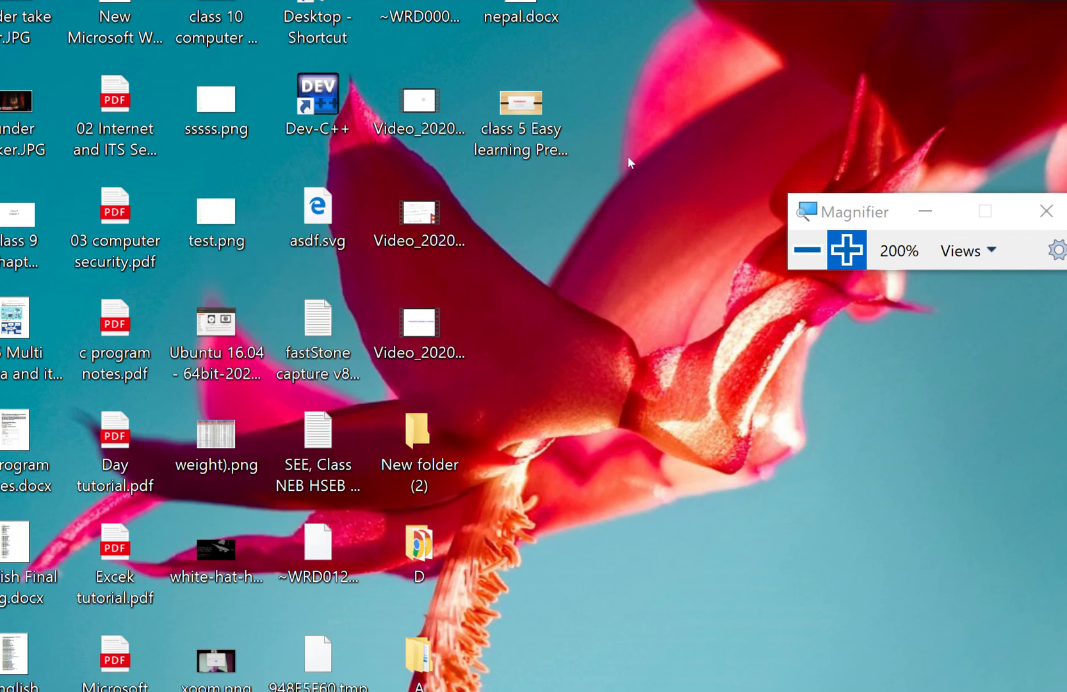
right_click(753, 219)
click(754, 218)
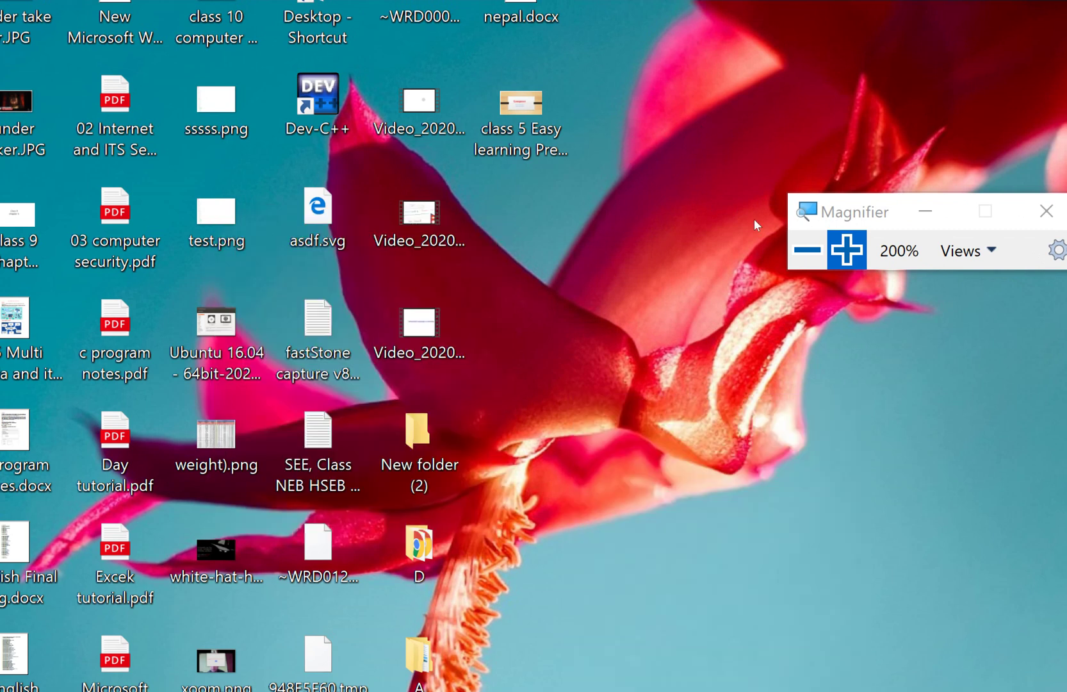
right_click(722, 196)
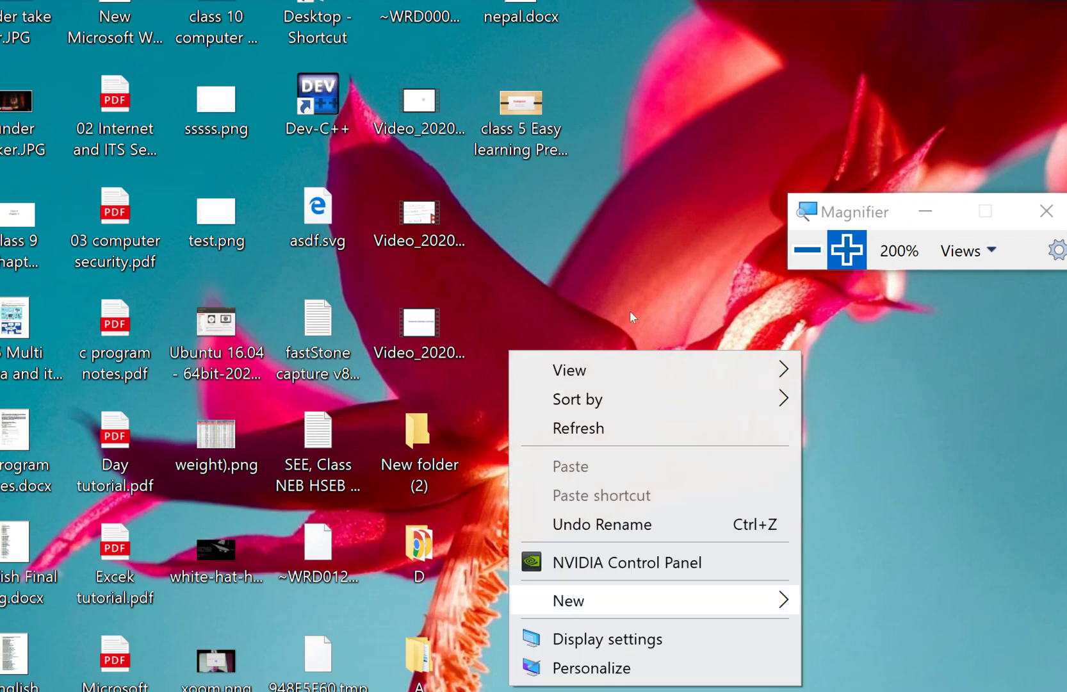
mouse_move(627, 321)
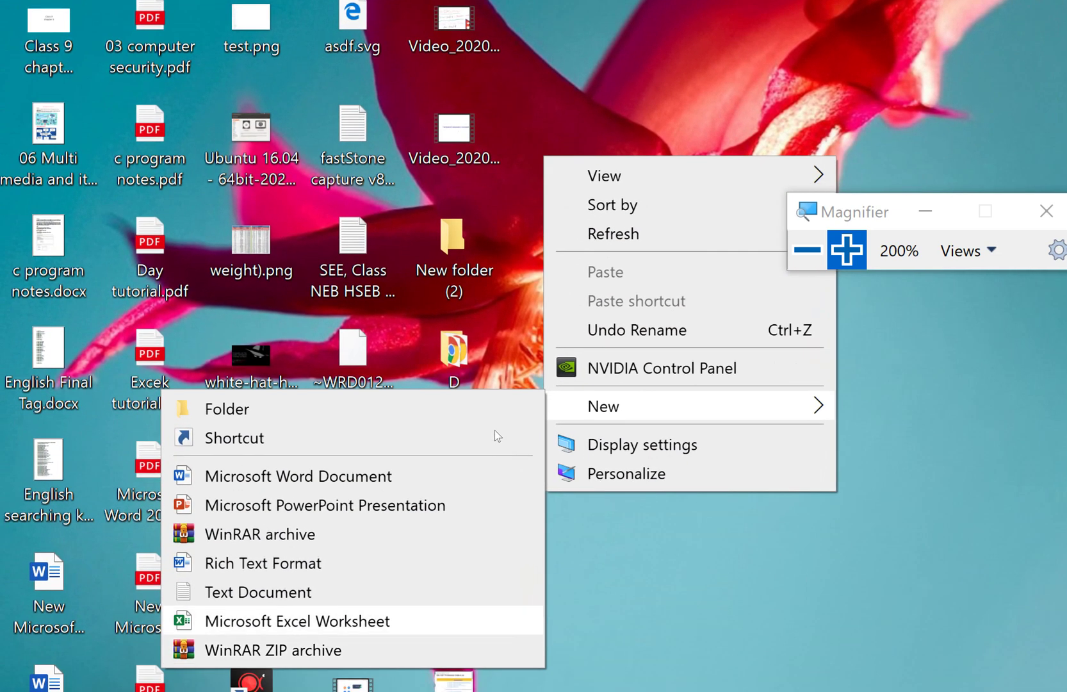
click(660, 400)
- Create a new Microsoft Excel worksheet on the desktop and name it "Excel pratical.xlsx"
right_click(641, 288)
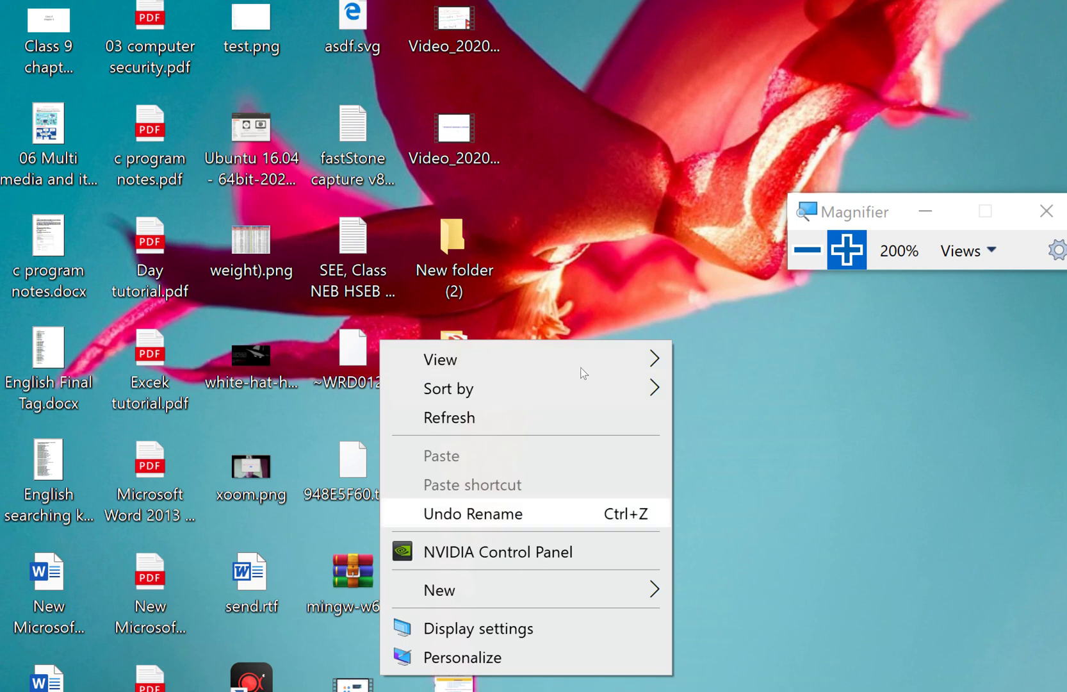
mouse_move(544, 589)
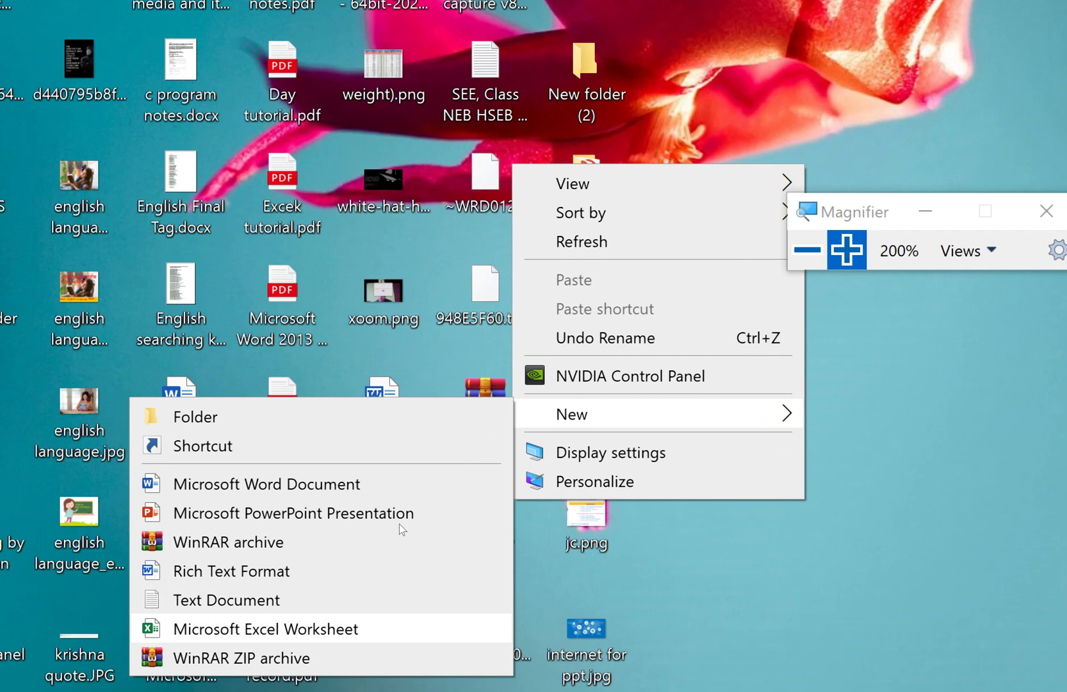
click(282, 629)
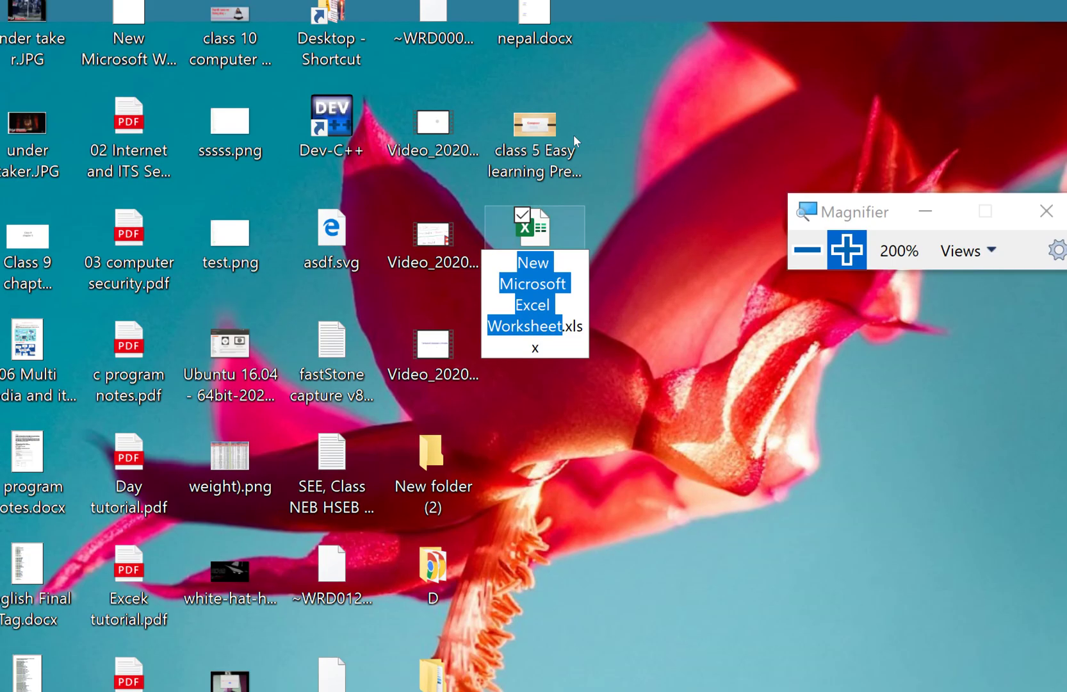
key(BackSpace)
text(Excel )
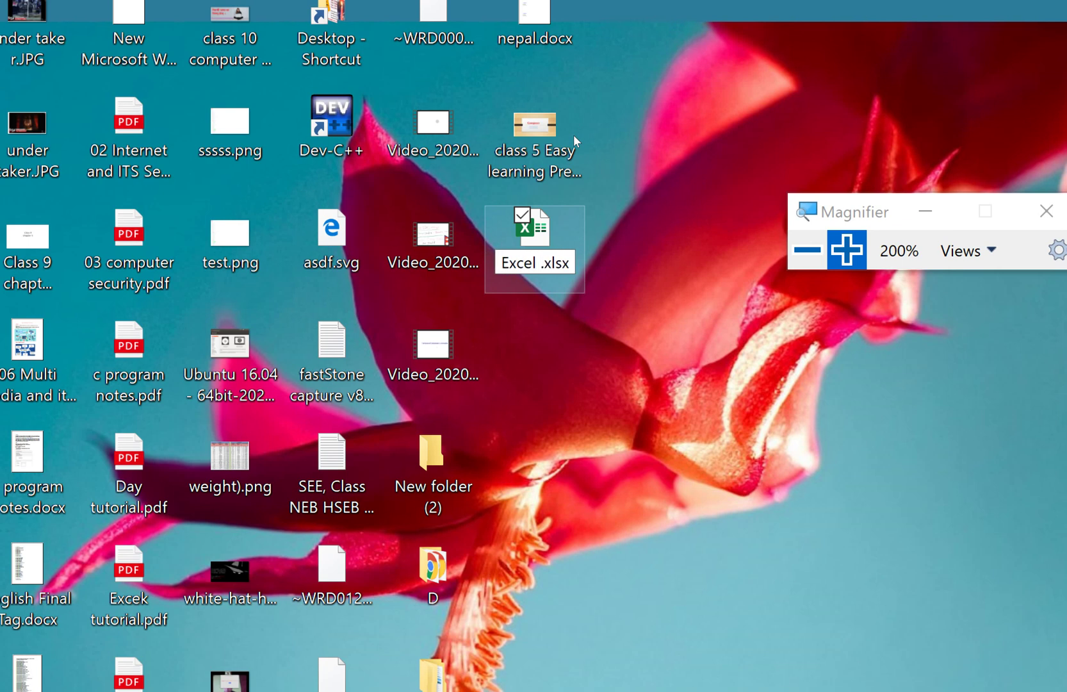
text(prat)
text(ical)
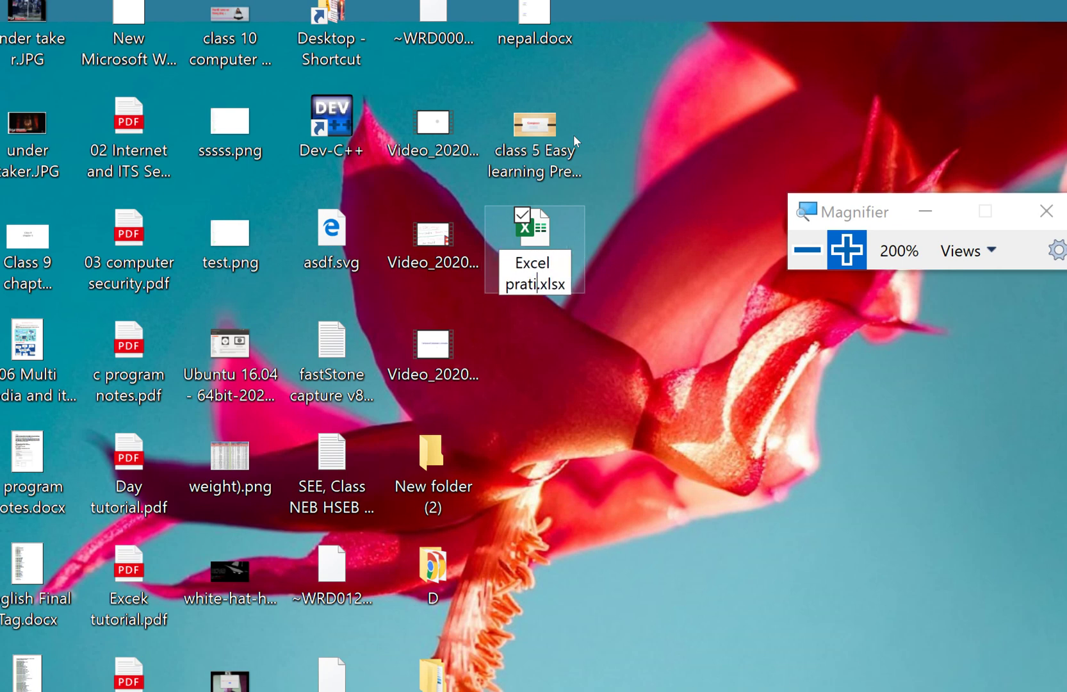
key(Return)
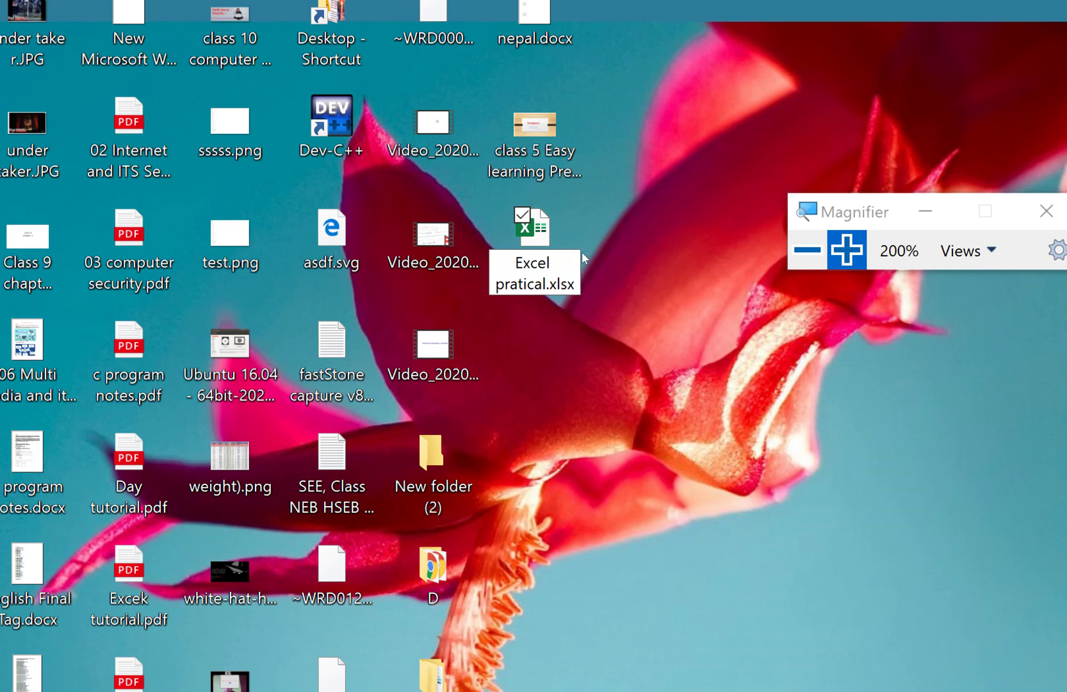
key(Return)
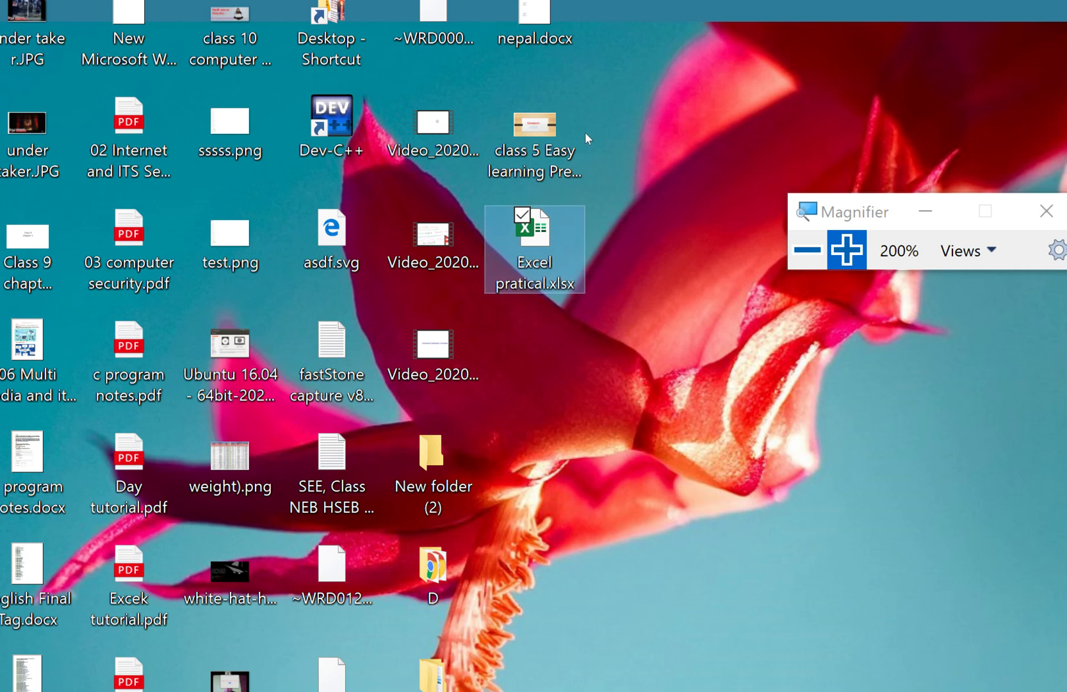
- Open the Excel pratical.xlsx workbook in Excel and reduce the screen magnification to 100%
key(Return)
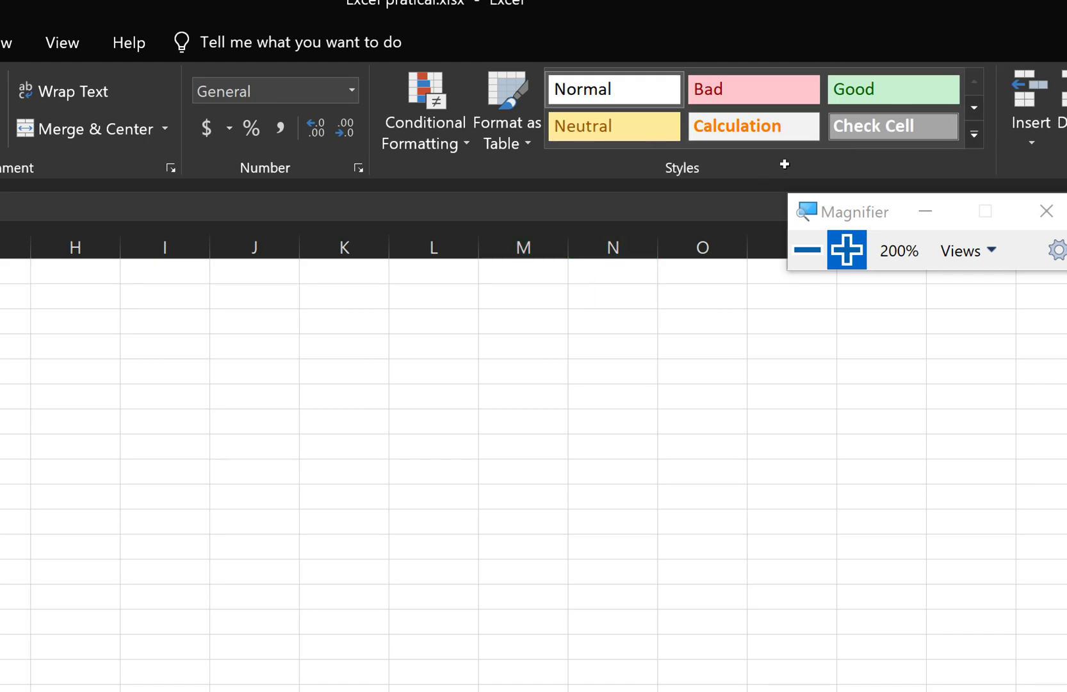
click(807, 250)
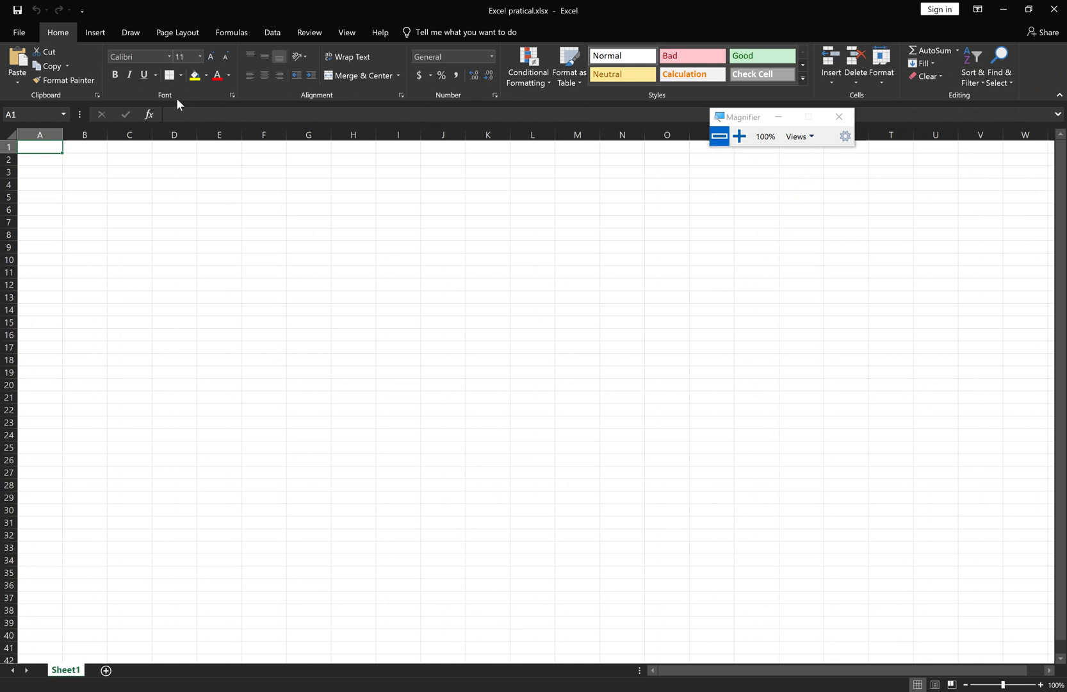
- Highlight the range A1:N30 in the empty sheet, and start an entry in cell E15
drag(47, 148, 638, 511)
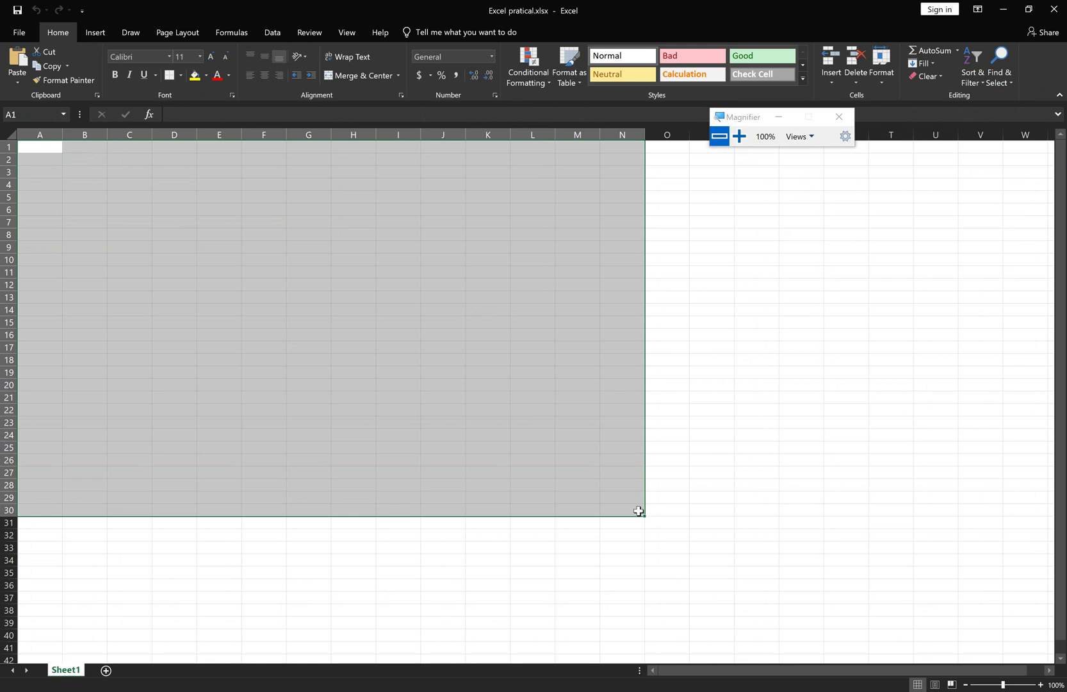
click(214, 325)
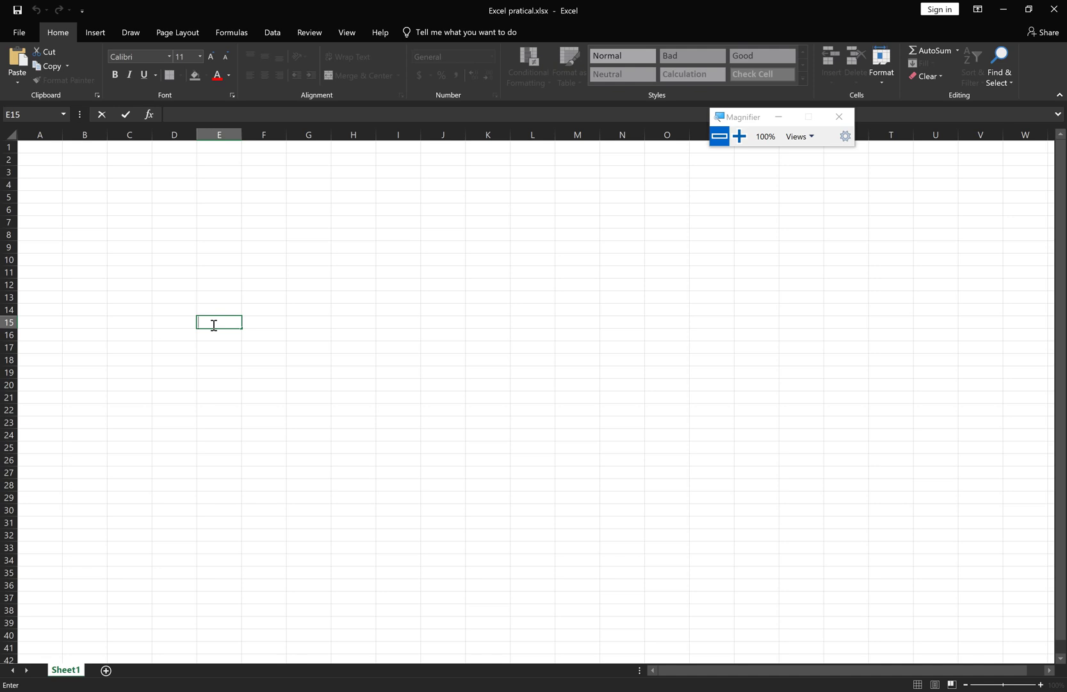
- Move the Magnifier window over the first columns, magnify to 200% and look through the Insert, Draw and Home commands
drag(730, 118, 44, 249)
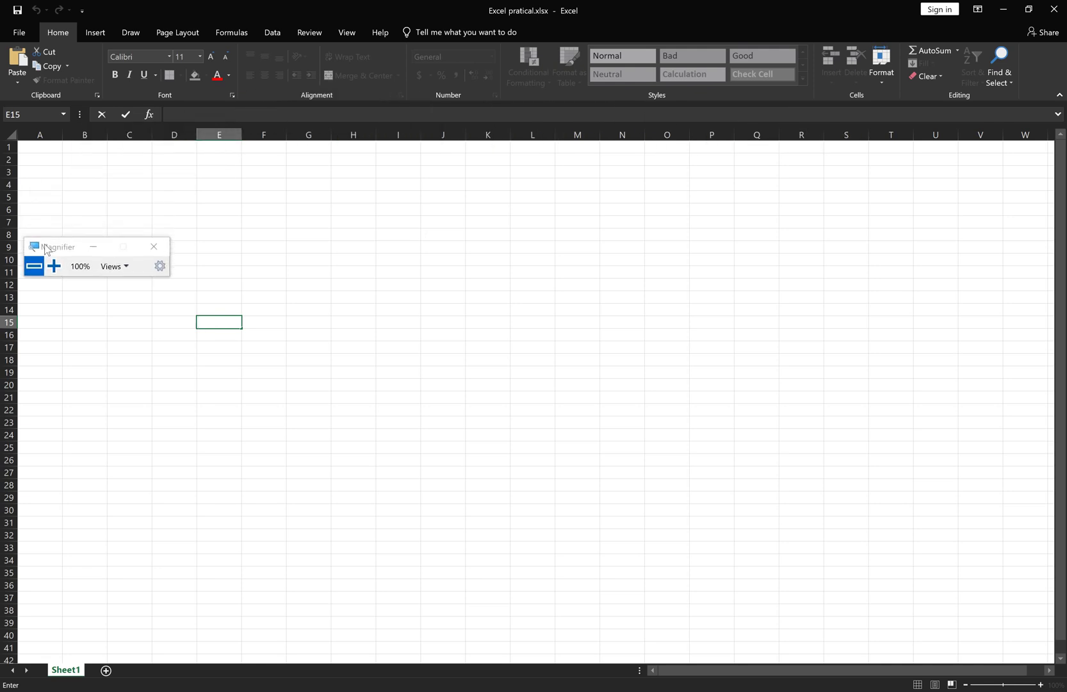
click(53, 266)
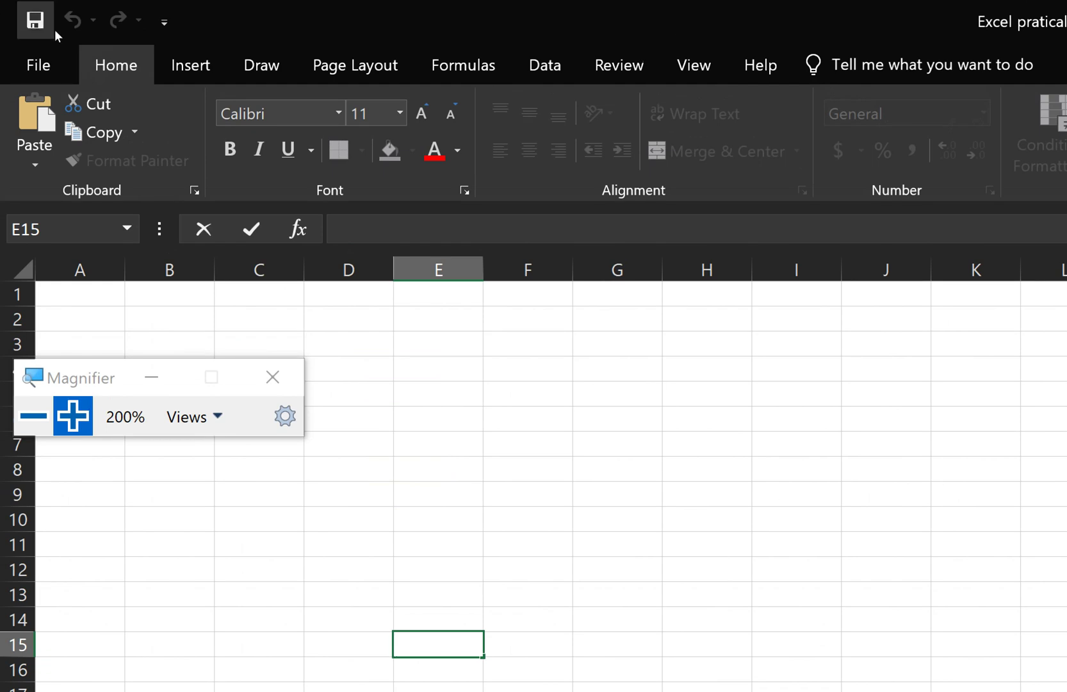
click(96, 27)
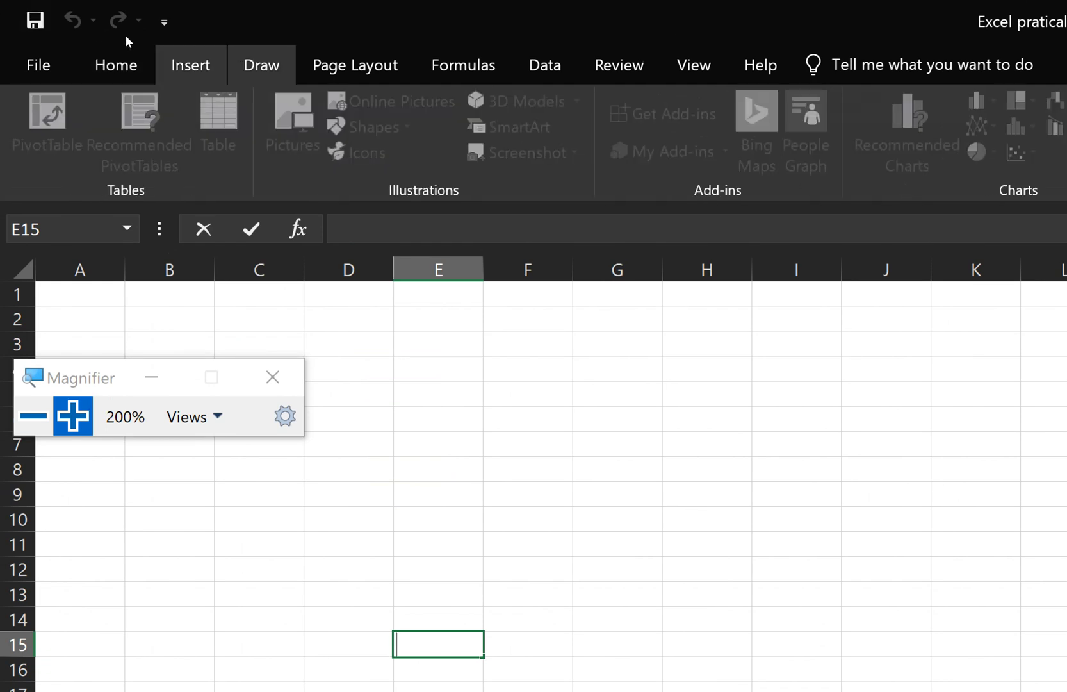
click(126, 35)
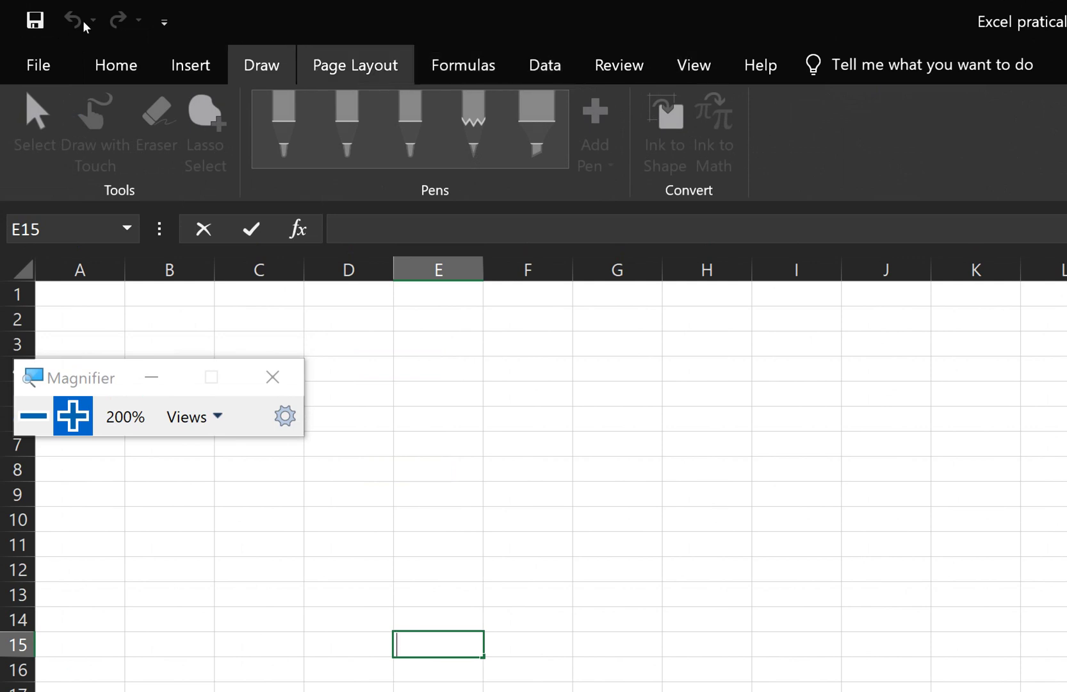
click(69, 30)
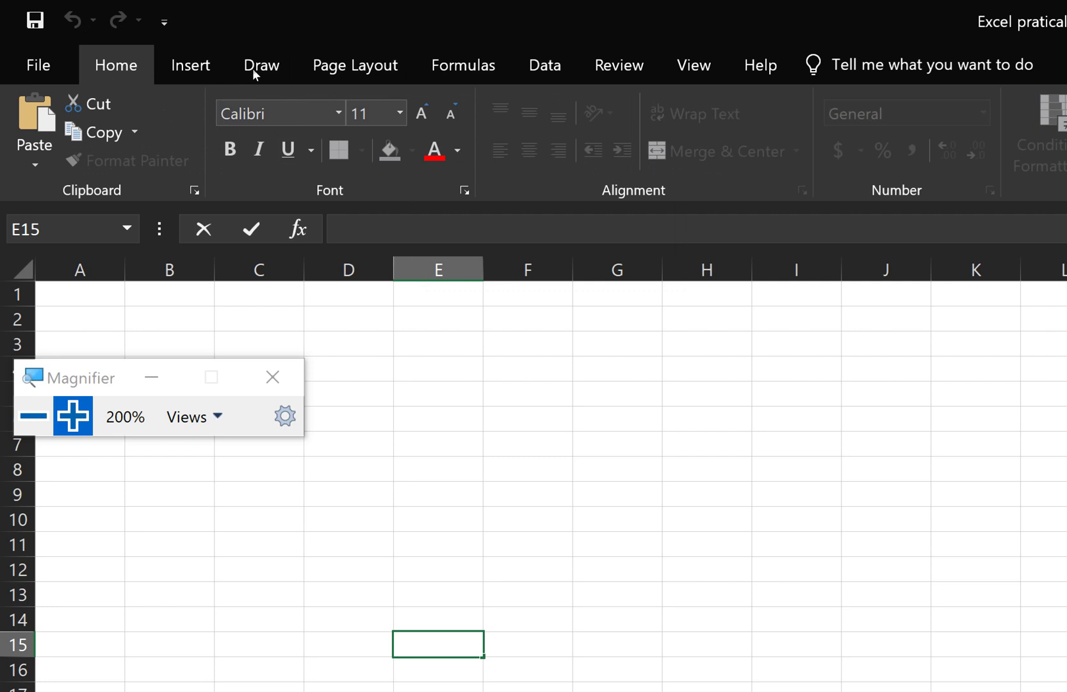
- Reduce the magnification to 100%, move the Magnifier window down to about row 19, and magnify back to 200%
key(super+minus)
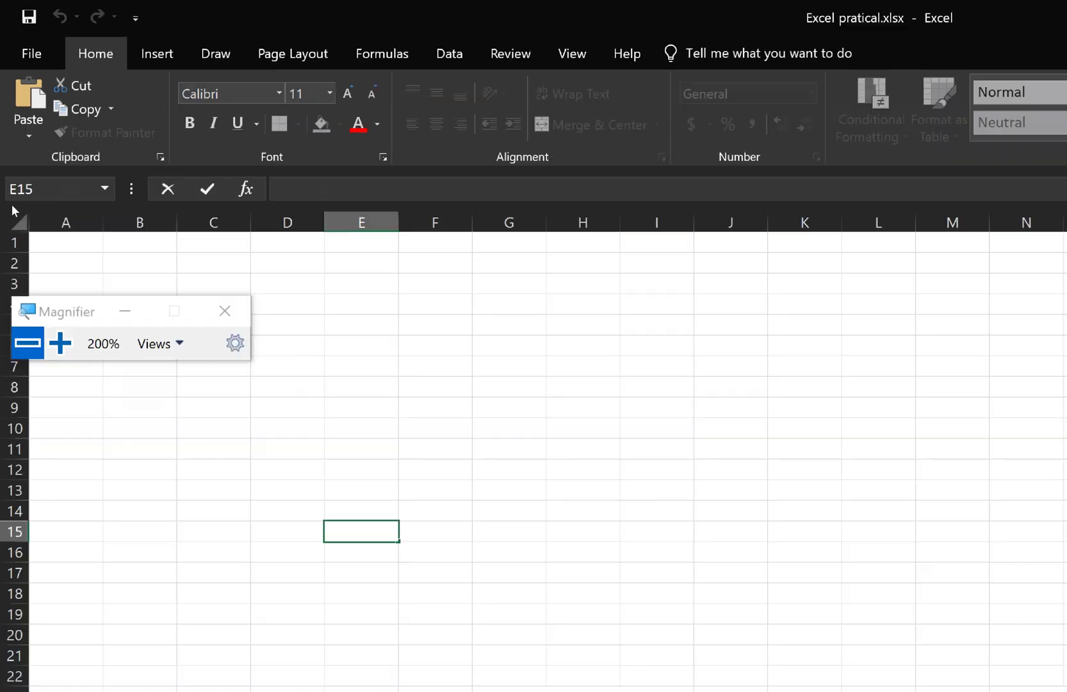
drag(23, 192, 42, 378)
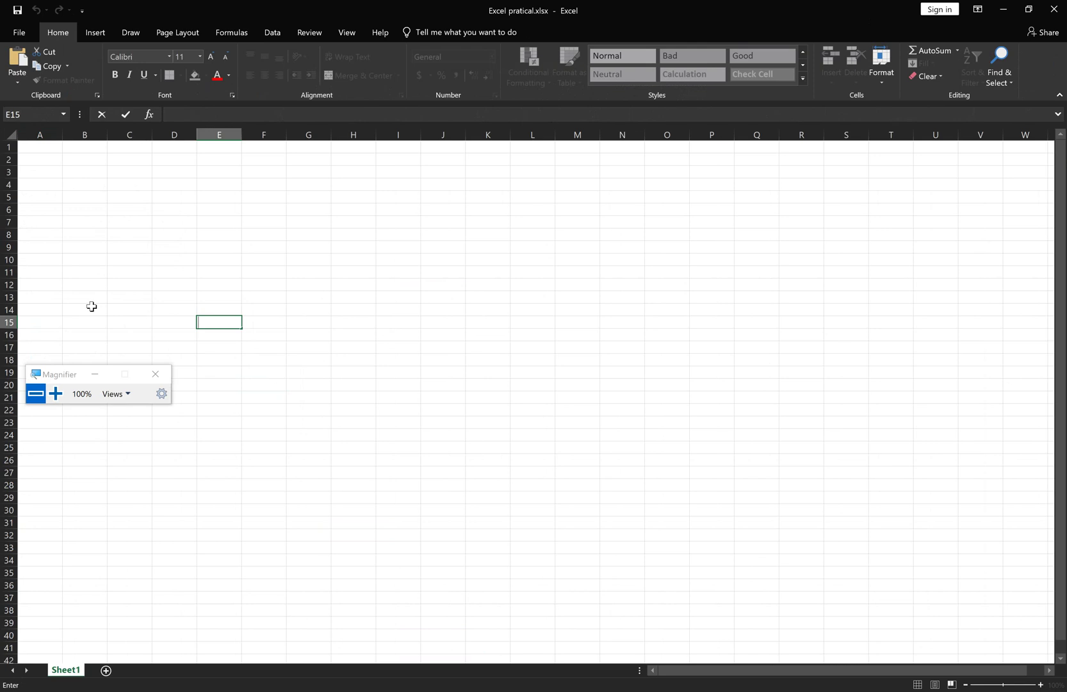
click(56, 393)
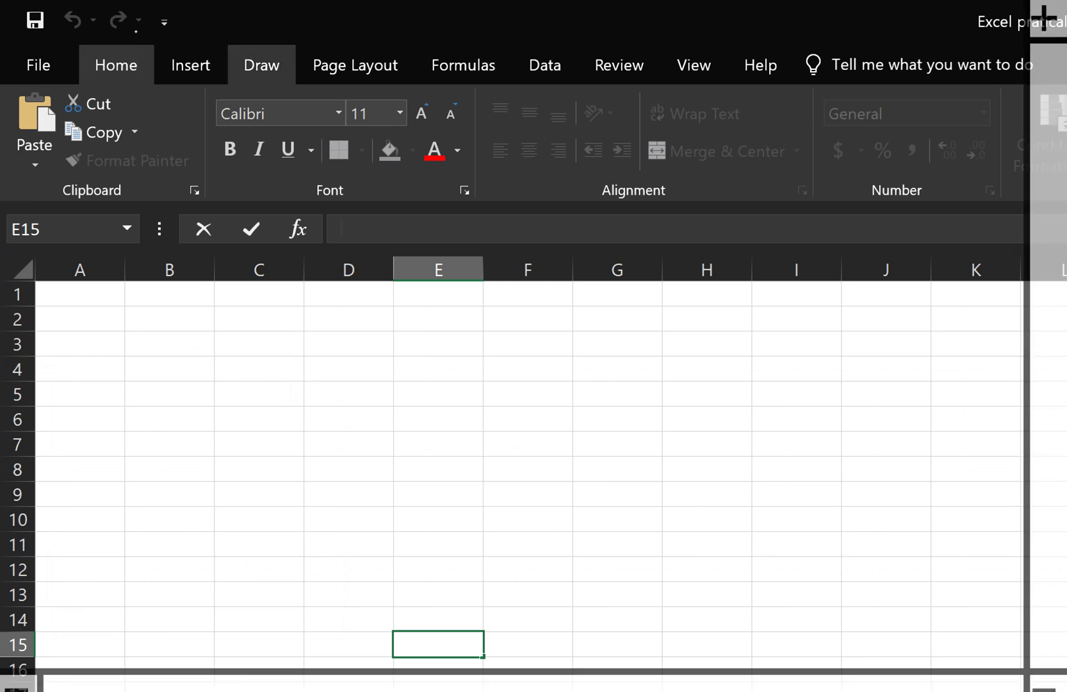
- Display Excel's drawing commands and make small red pen marks on the screen over cell E4
click(261, 65)
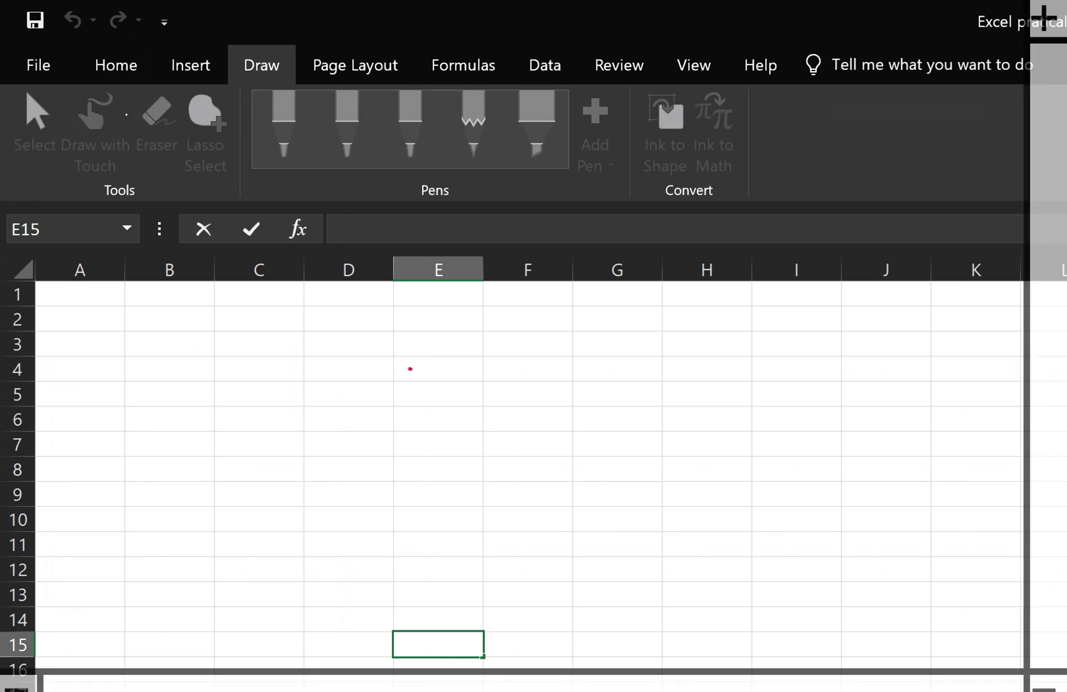
mouse_move(398, 337)
mouse_down()
mouse_move(453, 428)
mouse_move(380, 338)
mouse_up()
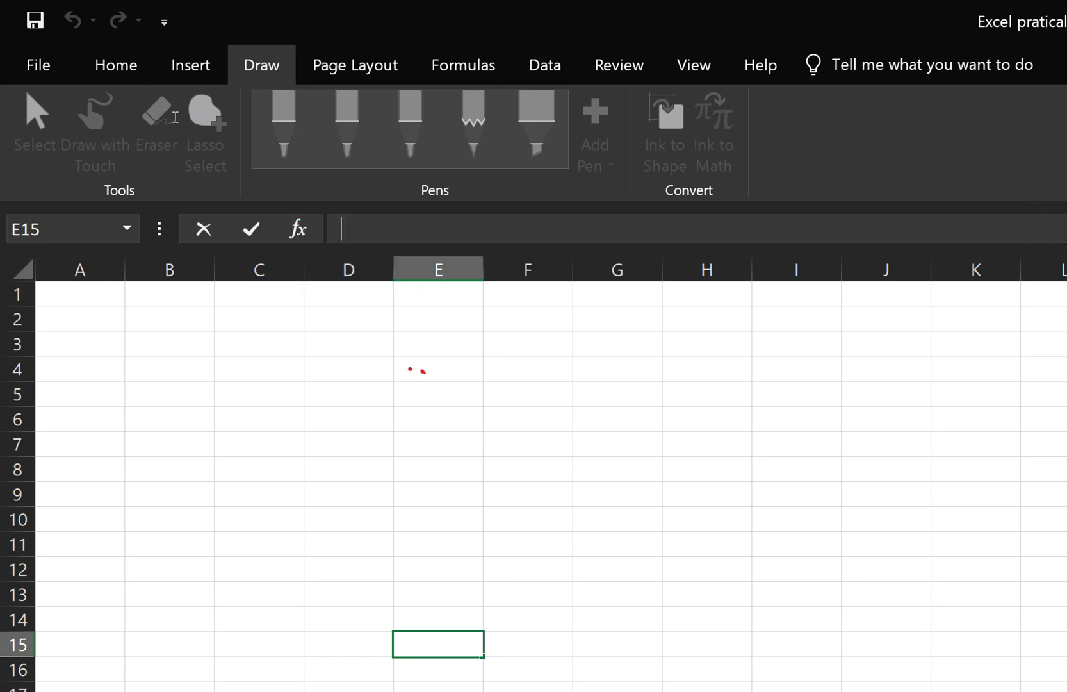
text(=kwes)
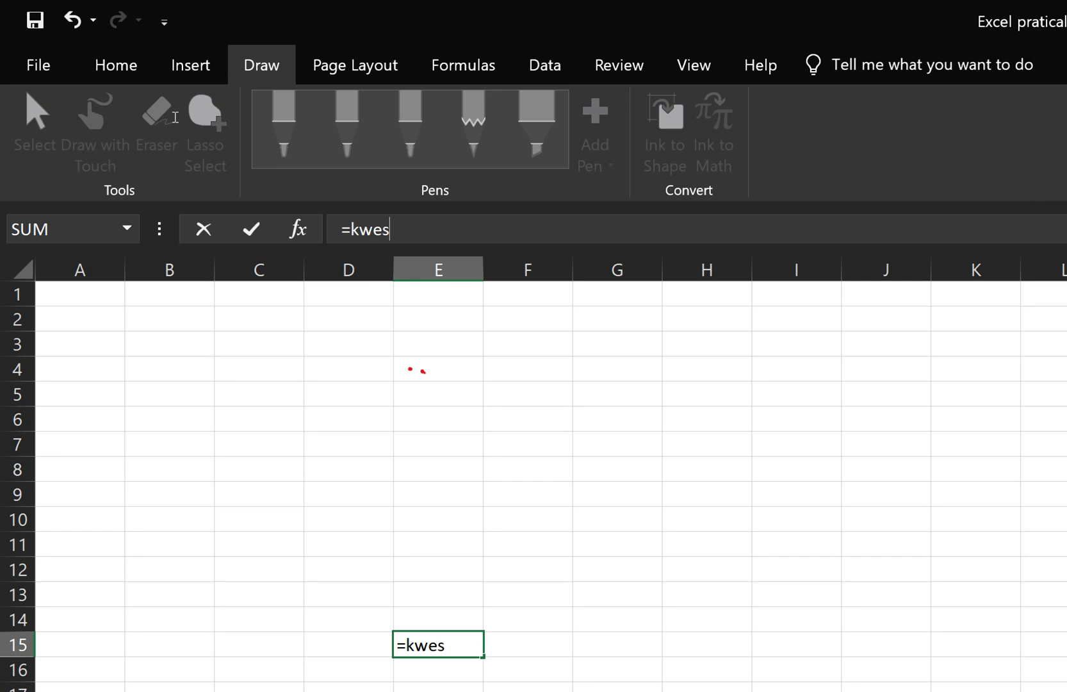
key(BackSpace)
key(BackSpace)
key(BackSpace)
key(BackSpace)
key(BackSpace)
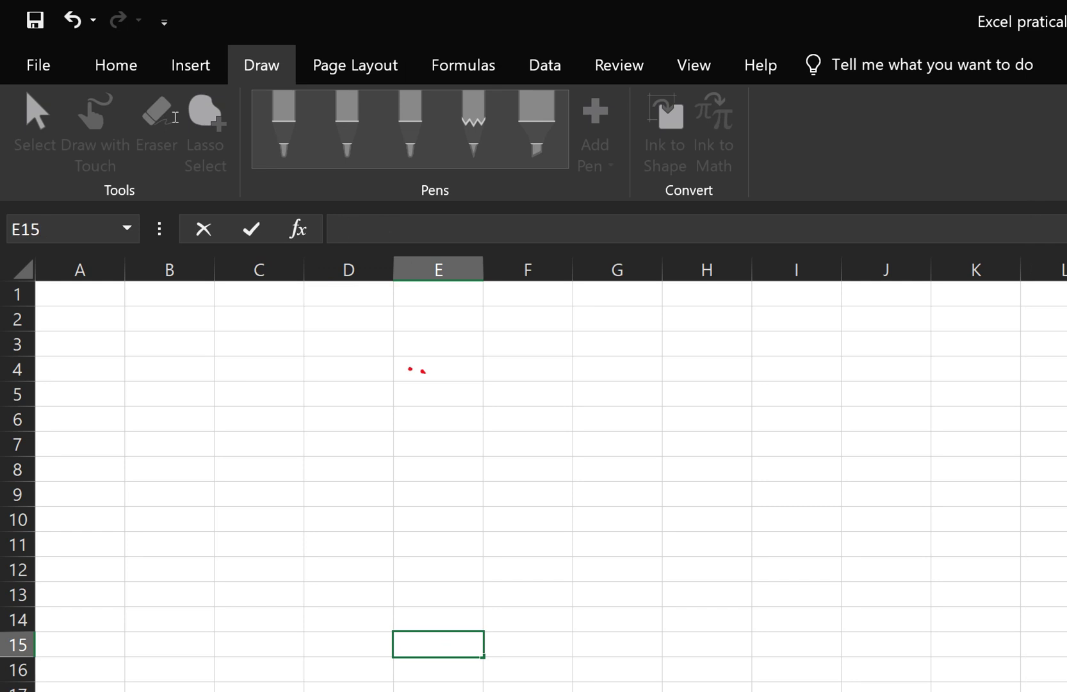
- Enter the formula =3 in cell E15 and clear the trial symbols entered in cell E16
text(=3)
key(Return)
text(+)
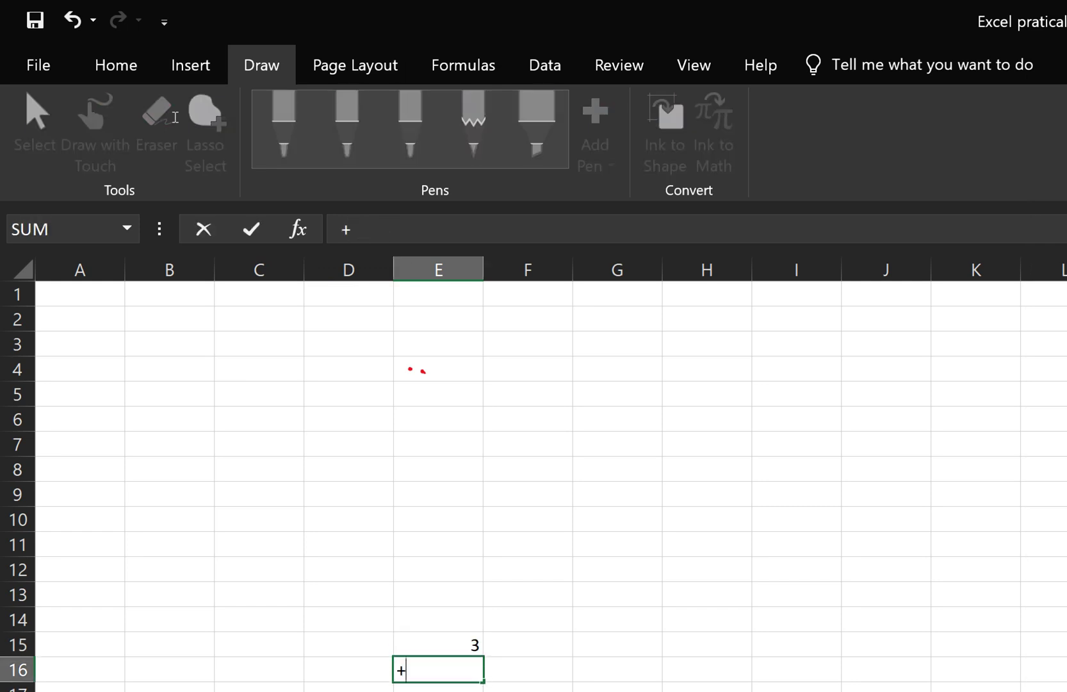
text($)
key(BackSpace)
key(BackSpace)
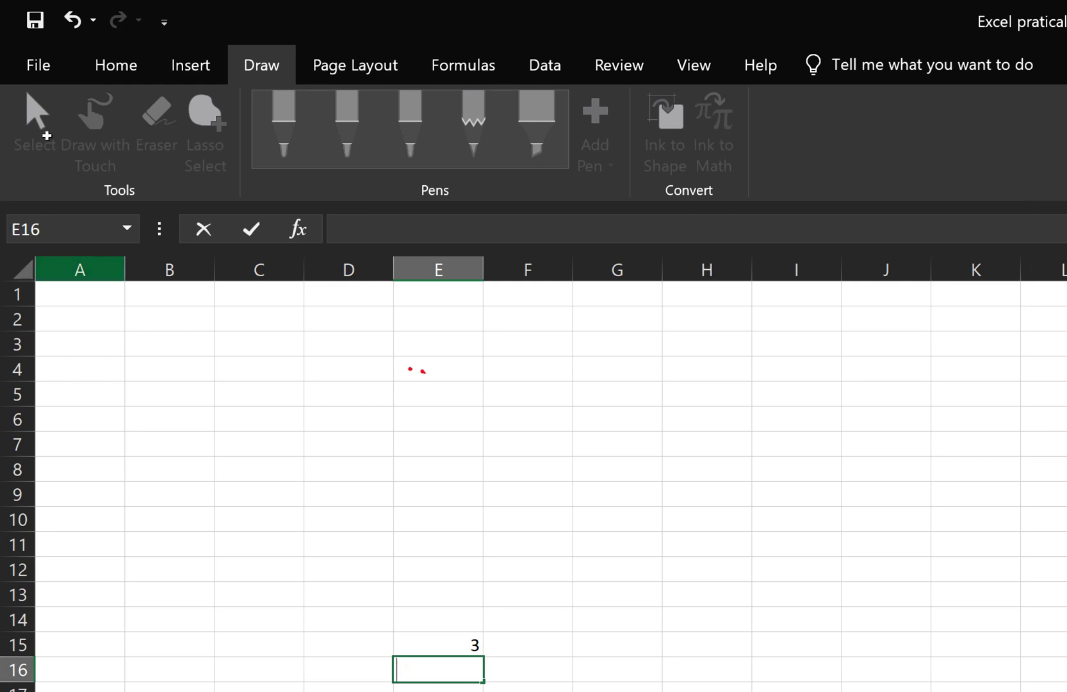
- Return to cell A1 and reduce the screen magnification to 100% to show the whole sheet
drag(33, 148, 40, 119)
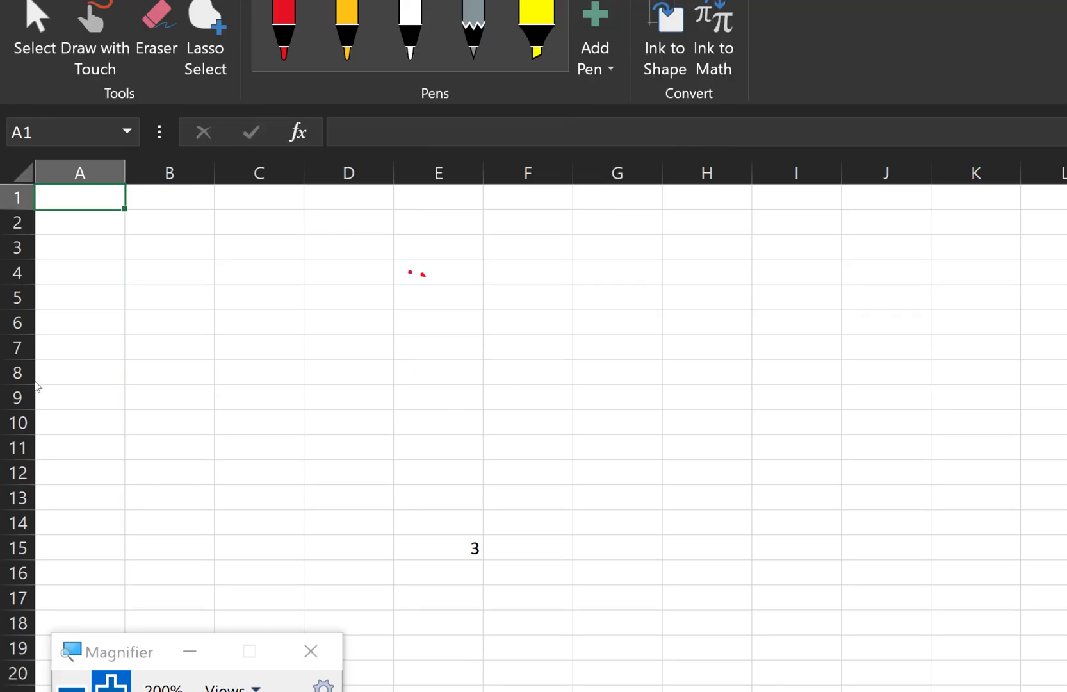
key(super+minus)
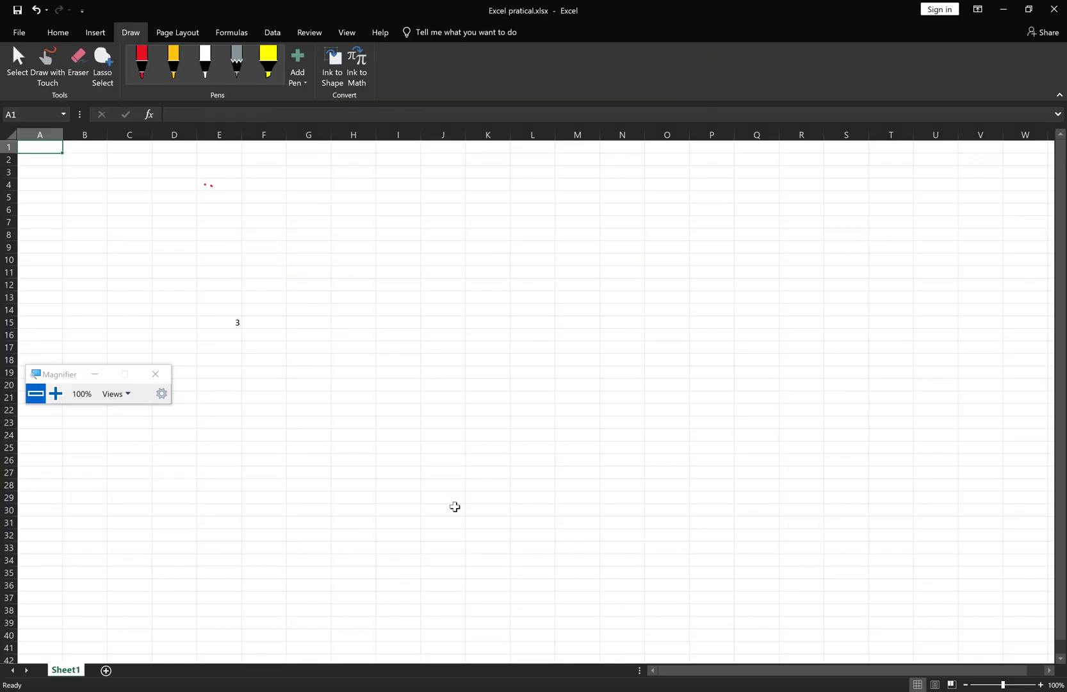
click(459, 690)
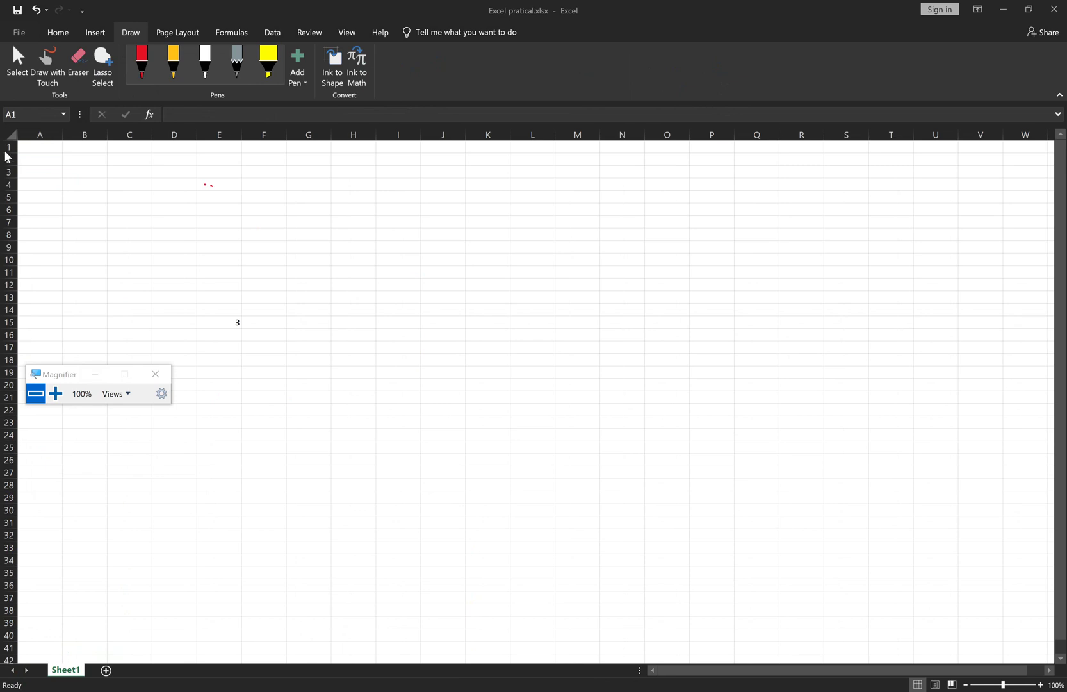
- Highlight the ranges A2:S2, A1:A16 and A1:H1 in turn to demonstrate rows and columns
drag(6, 164, 6, 164)
click(4, 178)
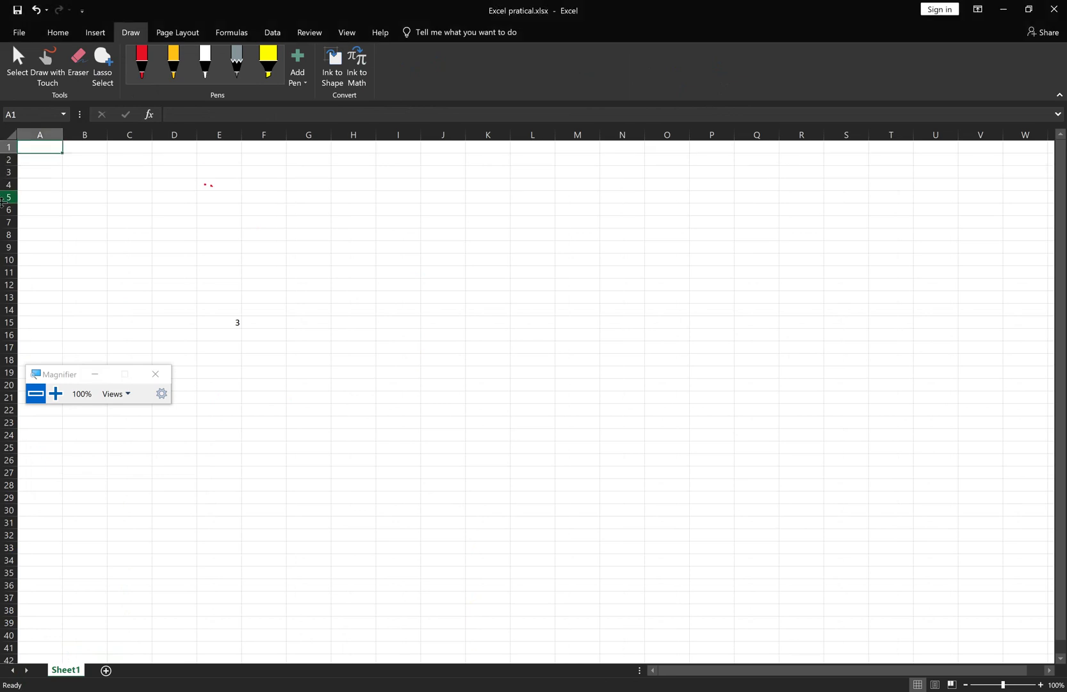
click(3, 206)
click(22, 159)
drag(22, 159, 857, 162)
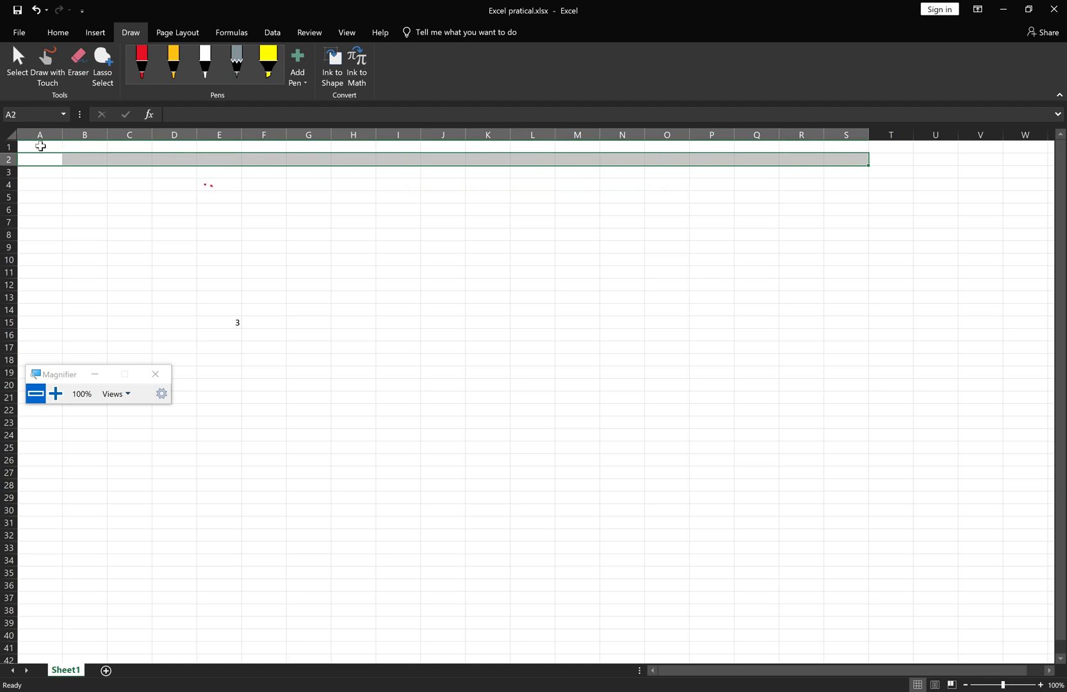
drag(40, 147, 50, 333)
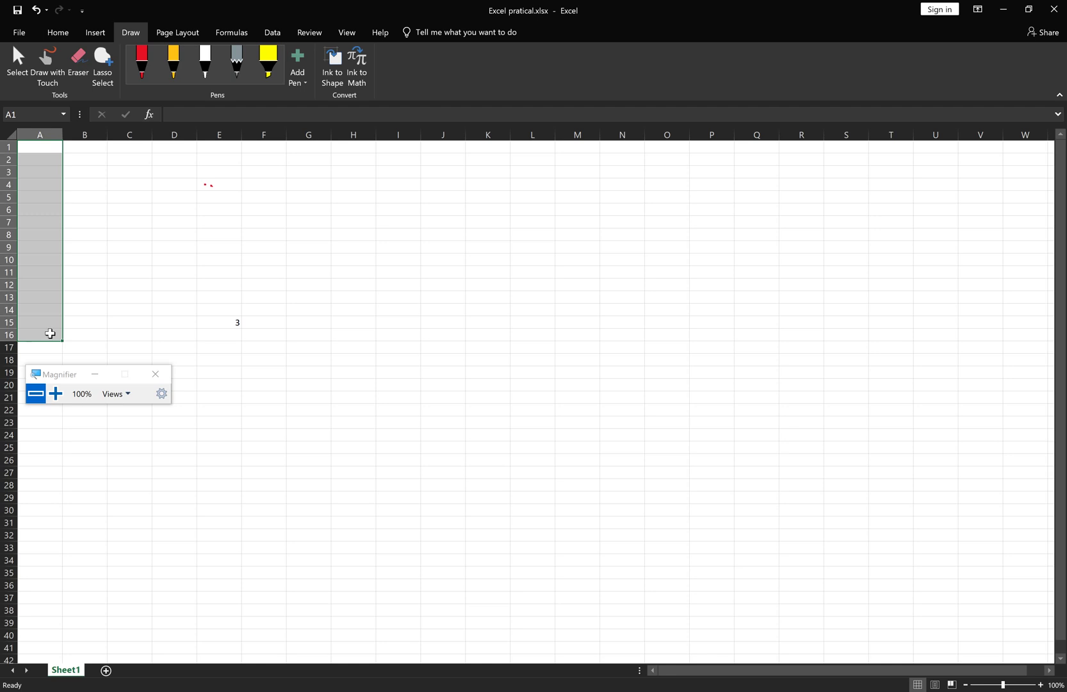
click(31, 146)
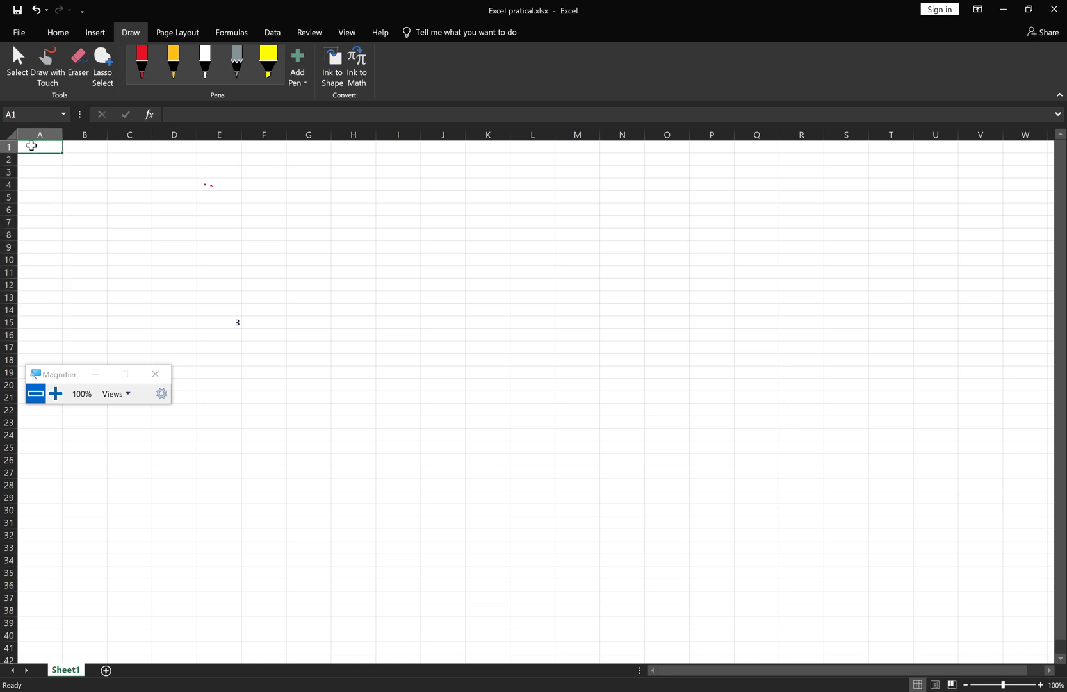
drag(31, 146, 336, 150)
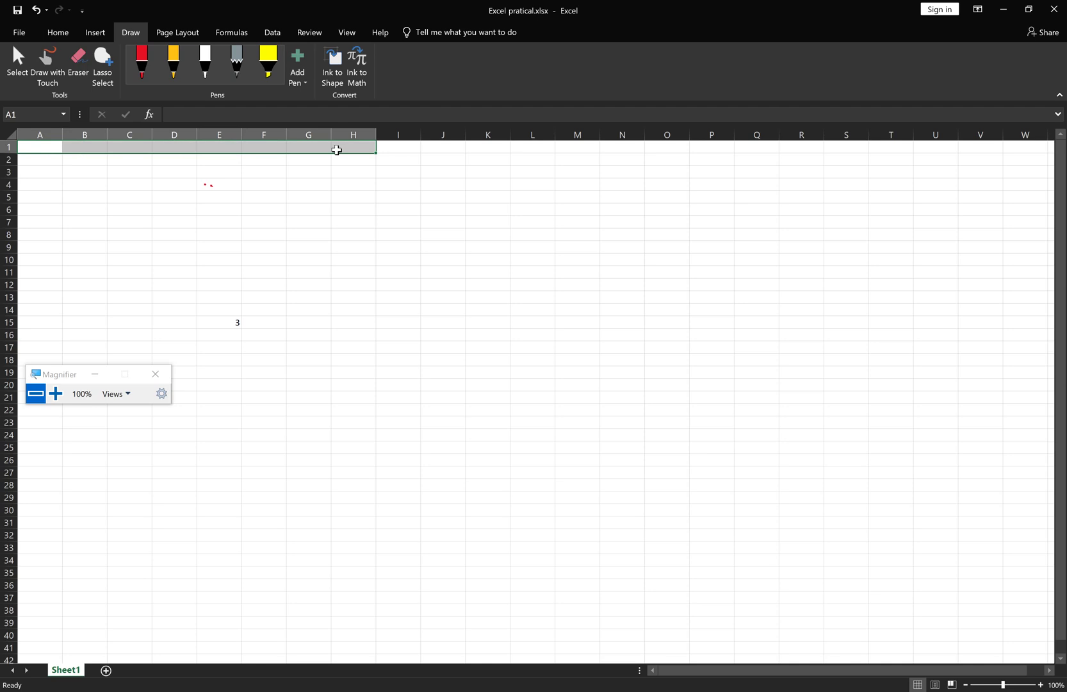
- Draw red pen arrows down columns A to C and across the uppermost rows, and erase them again
click(142, 62)
mouse_move(42, 144)
mouse_down()
mouse_move(26, 359)
mouse_move(39, 353)
mouse_up()
mouse_move(129, 164)
mouse_down()
mouse_move(93, 349)
mouse_move(136, 278)
mouse_move(127, 349)
mouse_up()
drag(119, 332, 127, 347)
mouse_move(28, 151)
mouse_down()
mouse_move(269, 146)
mouse_move(378, 158)
mouse_up()
drag(26, 166, 327, 168)
drag(318, 166, 342, 164)
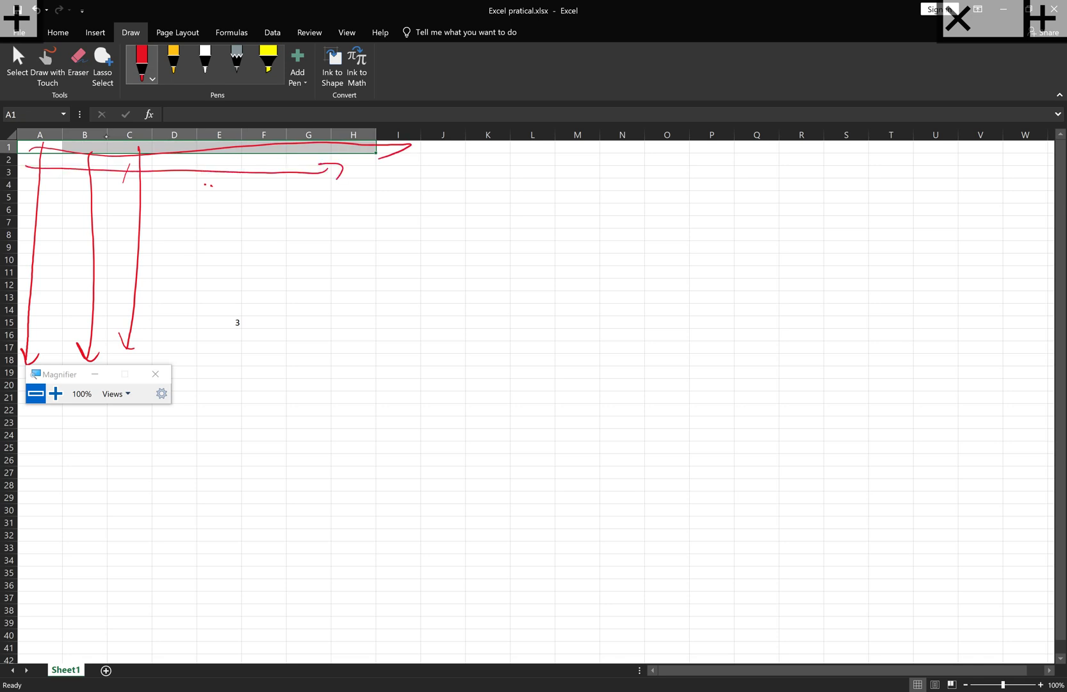
mouse_move(147, 256)
mouse_down()
mouse_move(70, 144)
mouse_move(32, 192)
mouse_move(123, 340)
mouse_move(127, 173)
mouse_up()
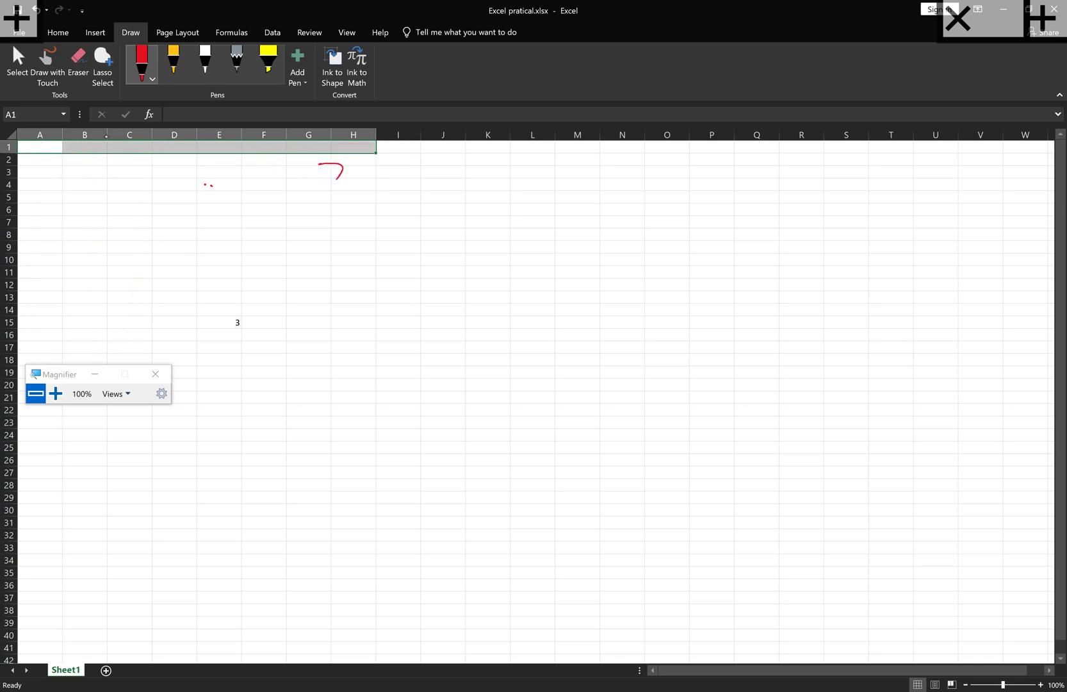
key(ctrl+z)
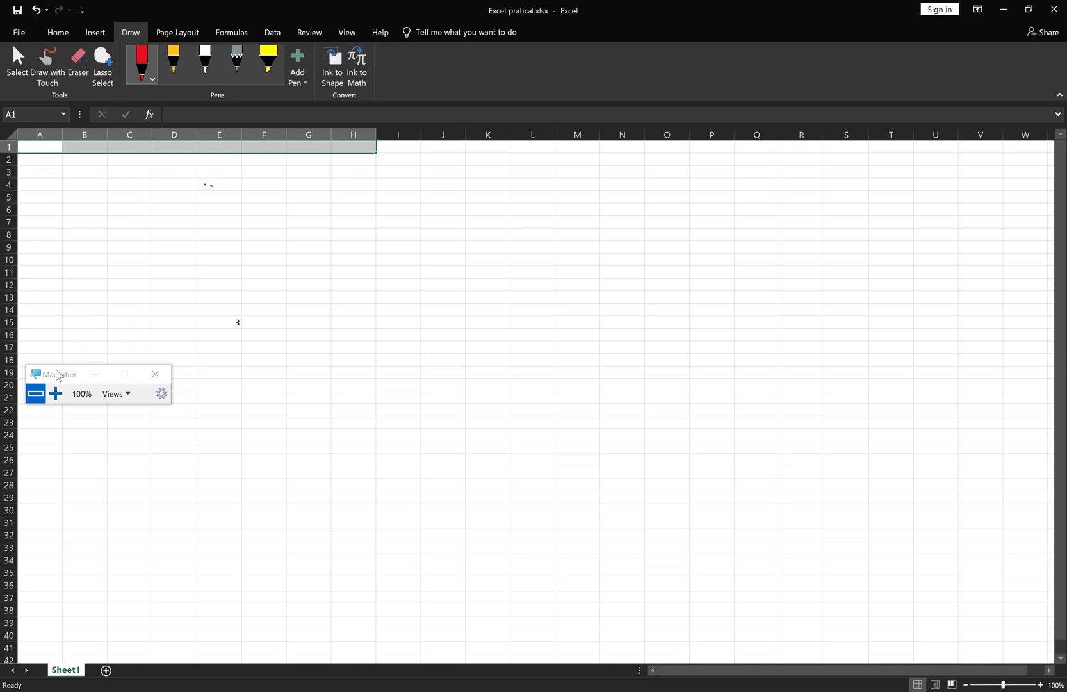
- Move the Magnifier window down to about row 26 and zoom the sheet in to 140%
drag(57, 374, 73, 460)
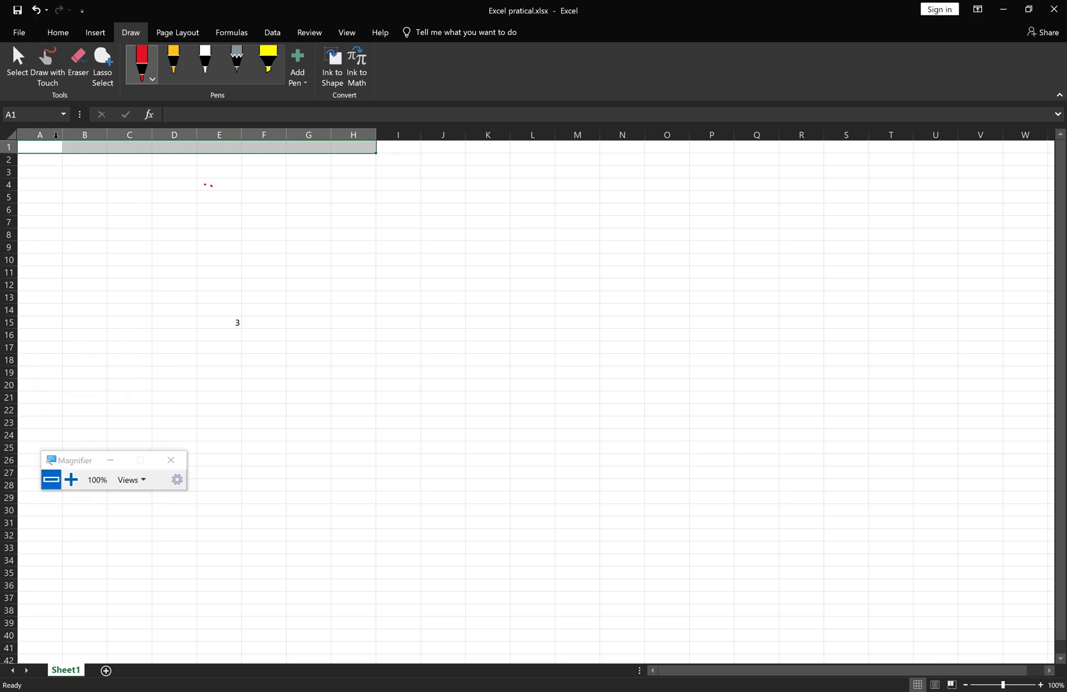
scroll(119, 237, up, 3)
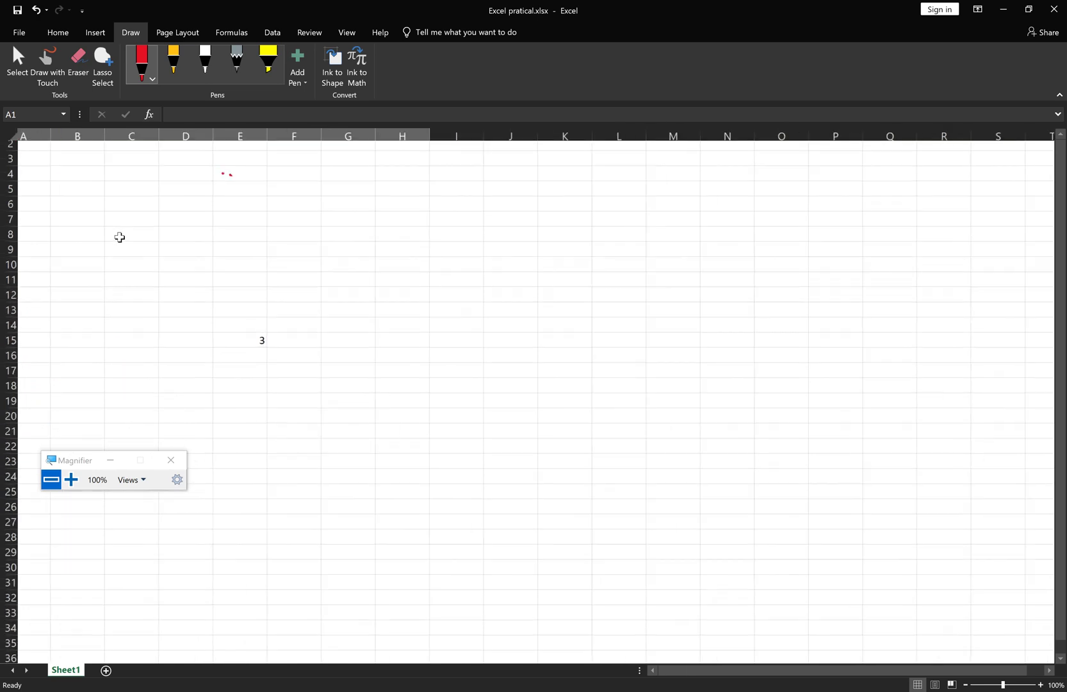
scroll(119, 237, left, 3)
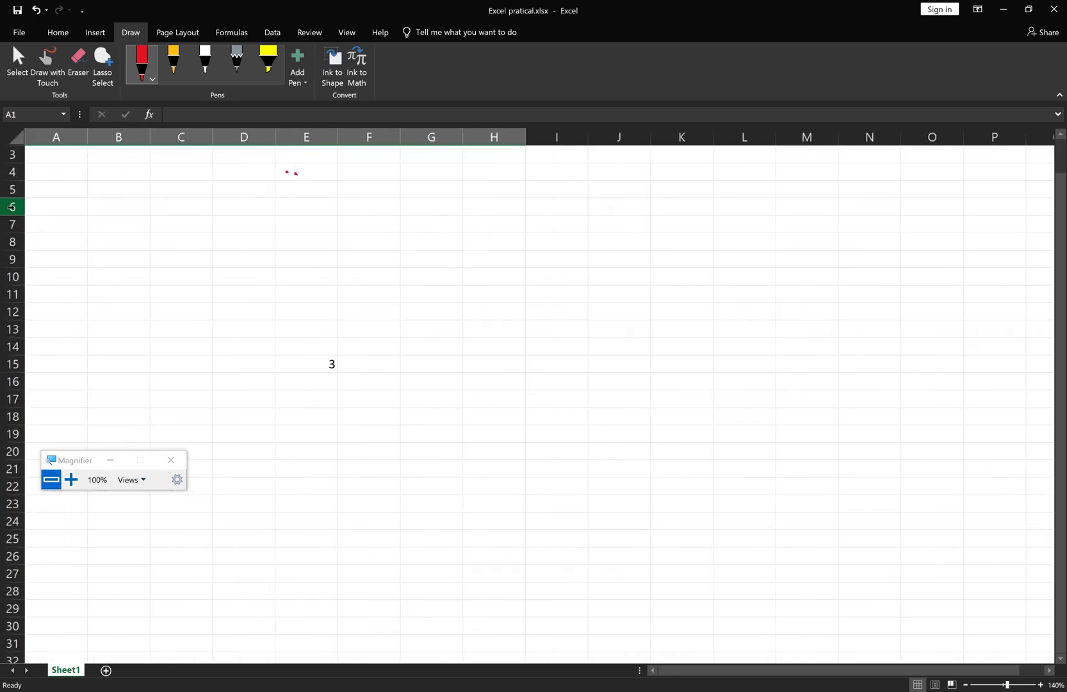
- Switch to OneNote and, on a blank part of the page, draw a blue table frame with the handwritten heading Name
scroll(12, 207, up, 1)
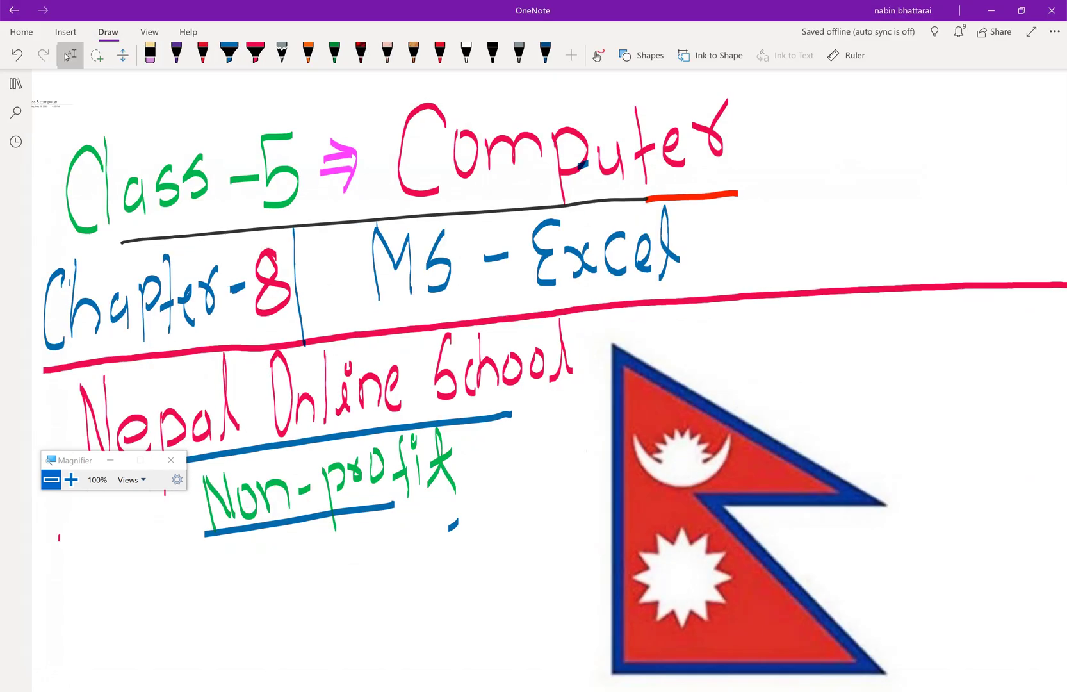
scroll(544, 384, down, 10)
scroll(544, 384, down, 10)
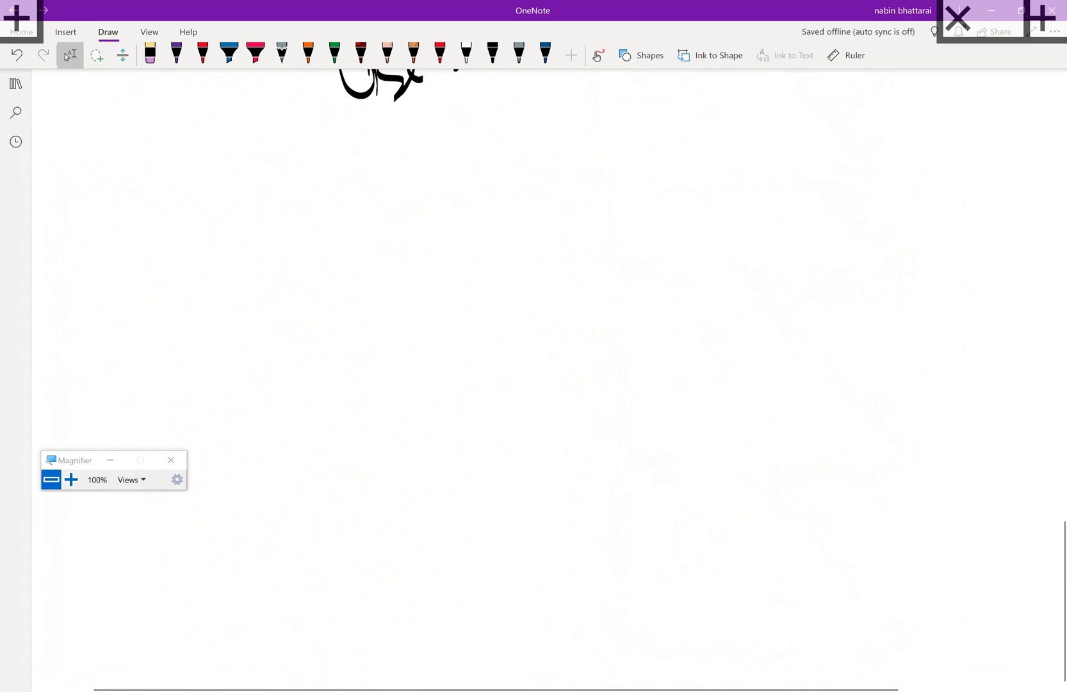
scroll(545, 384, down, 1)
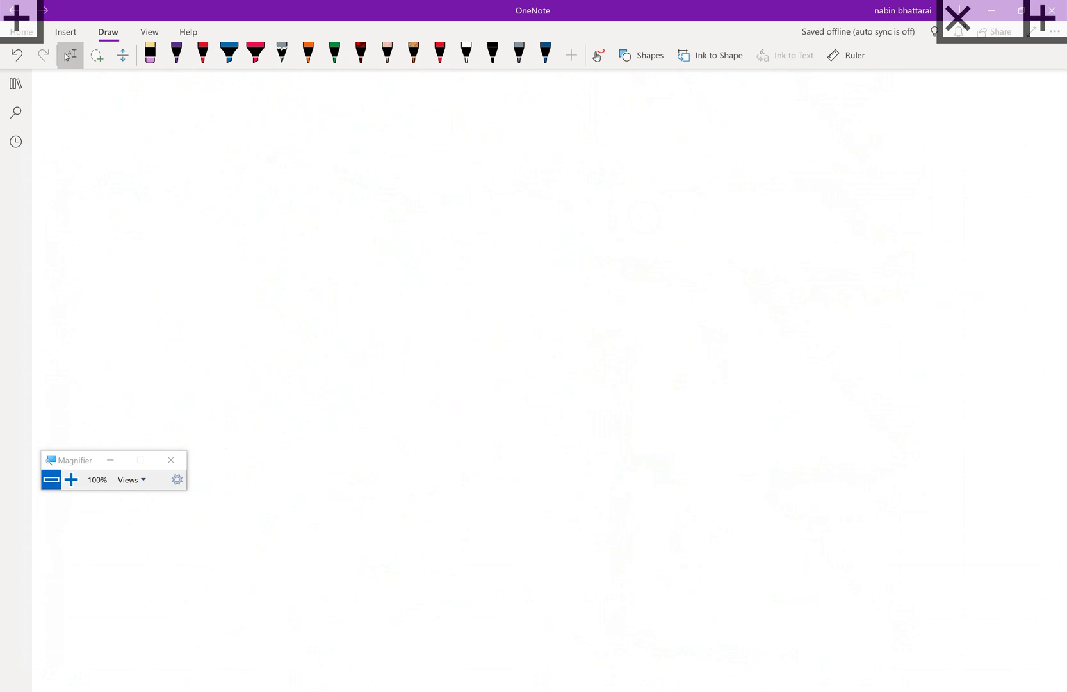
mouse_move(418, 173)
mouse_down()
mouse_move(443, 473)
mouse_move(753, 163)
mouse_move(927, 378)
mouse_move(560, 467)
mouse_move(441, 472)
mouse_up()
mouse_move(476, 190)
mouse_down()
mouse_move(473, 226)
mouse_move(537, 195)
mouse_move(558, 203)
mouse_up()
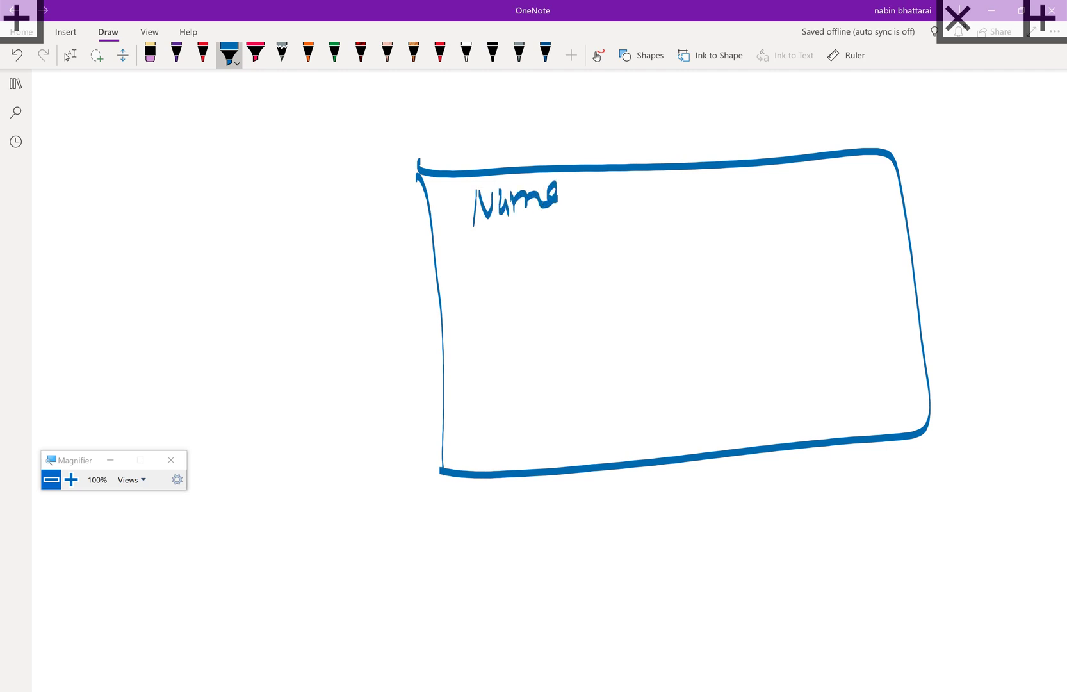
- Draw a blue line beneath the heading row and two vertical column dividers inside the table frame
drag(469, 224, 477, 263)
drag(449, 221, 826, 191)
drag(451, 227, 871, 196)
drag(589, 171, 594, 477)
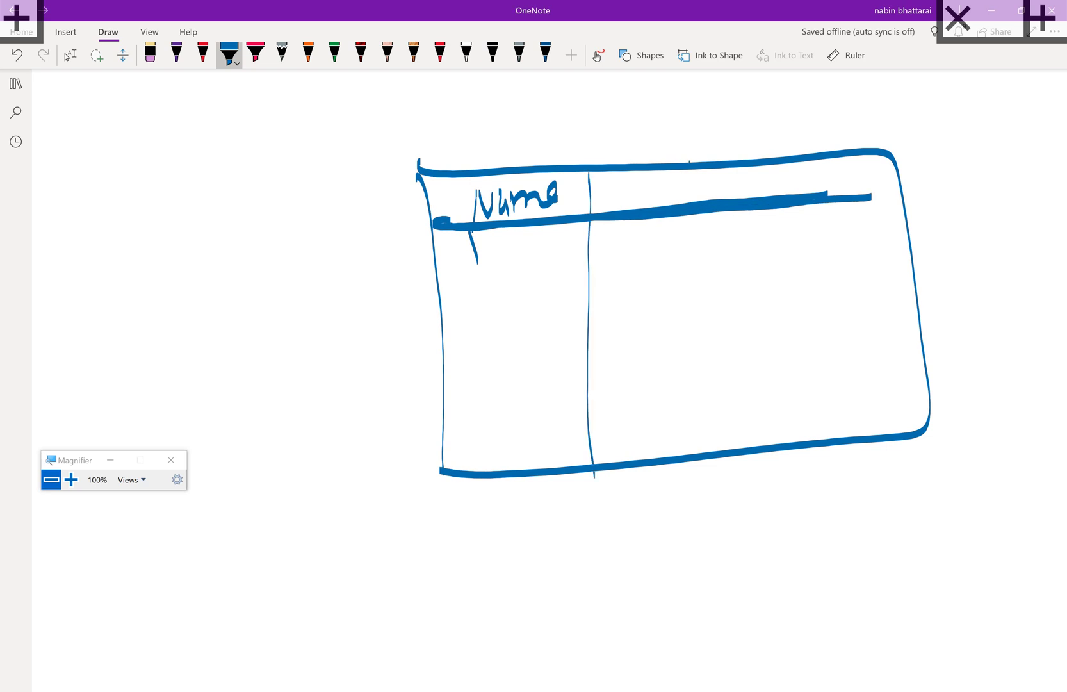
drag(689, 163, 713, 448)
- Handwrite the headings math and science in blue in the table's second and third columns
mouse_move(602, 187)
mouse_down()
mouse_move(604, 209)
mouse_move(660, 206)
mouse_move(667, 193)
mouse_up()
mouse_move(672, 170)
mouse_down()
mouse_move(688, 200)
mouse_move(723, 197)
mouse_up()
mouse_move(746, 167)
mouse_down()
mouse_move(742, 198)
mouse_move(769, 192)
mouse_up()
mouse_move(782, 167)
mouse_down()
mouse_move(780, 183)
mouse_move(795, 186)
mouse_up()
drag(803, 163, 809, 190)
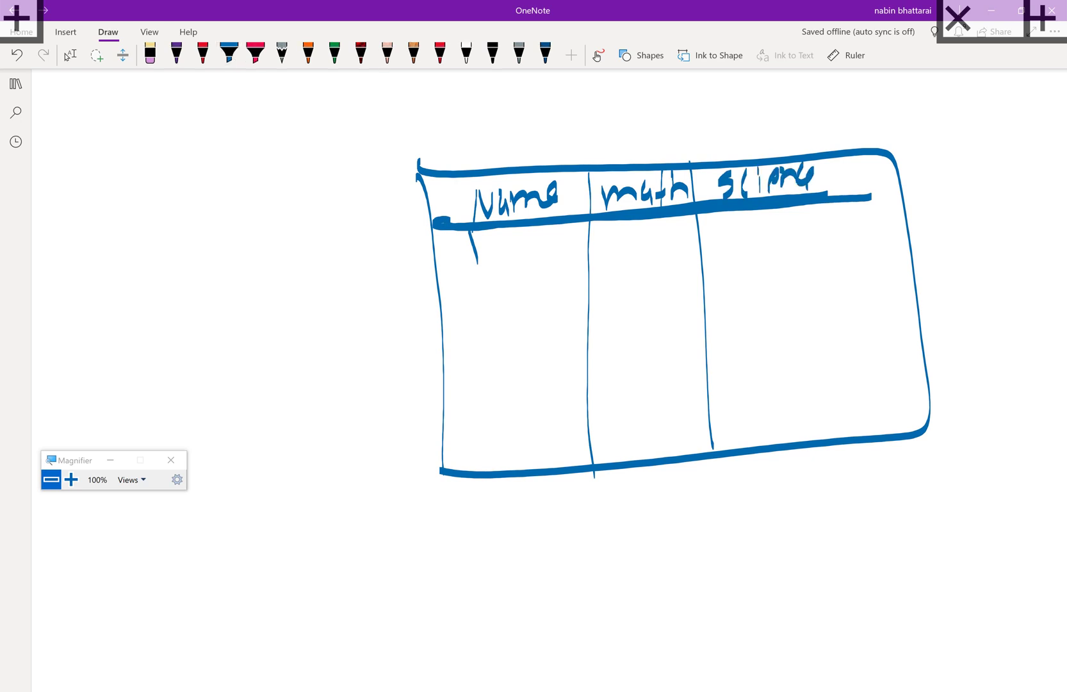
- Redraw the blue table frame wider and add a fourth column with the handwritten heading social
click(893, 158)
click(229, 54)
mouse_move(417, 172)
mouse_down()
mouse_move(681, 138)
mouse_move(1034, 192)
mouse_move(890, 413)
mouse_move(457, 480)
mouse_up()
drag(852, 204, 1011, 178)
drag(876, 115, 890, 428)
drag(916, 144, 903, 185)
mouse_move(935, 151)
mouse_down()
mouse_move(932, 168)
mouse_move(936, 152)
mouse_up()
mouse_move(954, 147)
mouse_down()
mouse_move(948, 162)
mouse_move(960, 173)
mouse_up()
mouse_move(972, 145)
mouse_down()
mouse_move(971, 164)
mouse_move(969, 141)
mouse_move(999, 167)
mouse_up()
drag(1002, 123, 1009, 165)
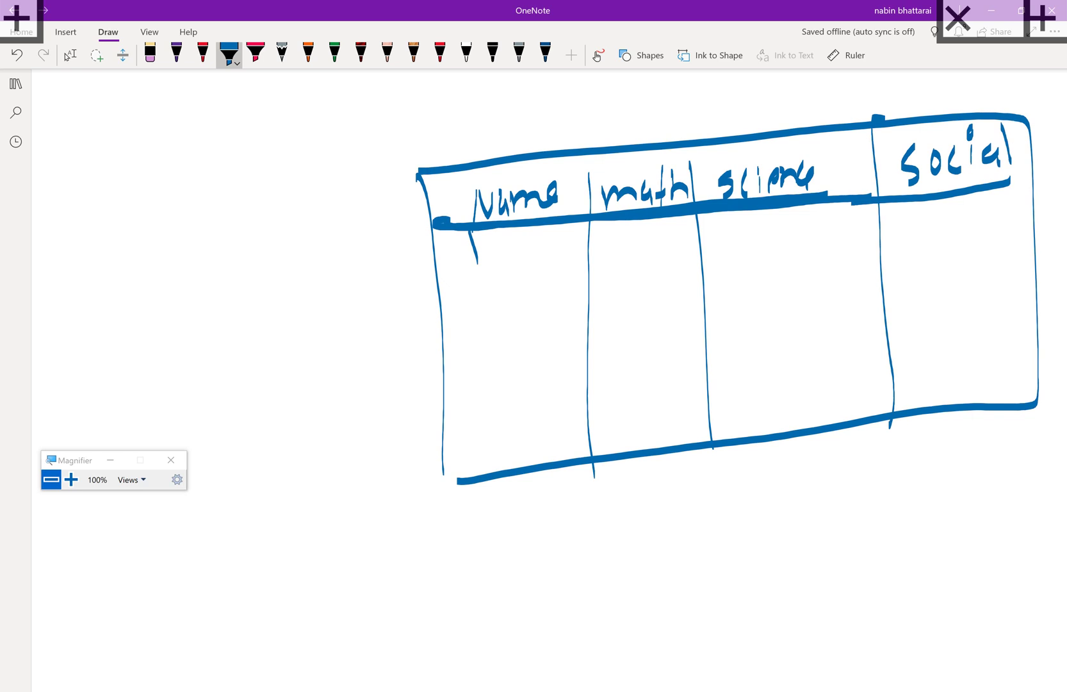
- Remove the stray blue stroke under the Name heading and handwrite the first student's name there in red
click(202, 54)
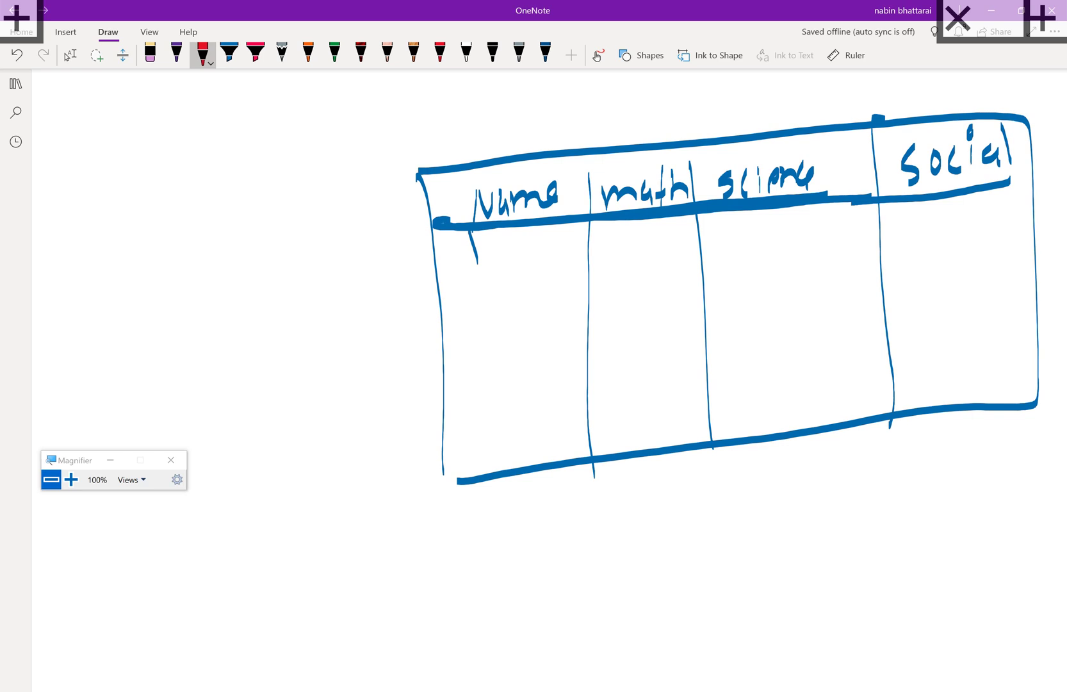
click(474, 247)
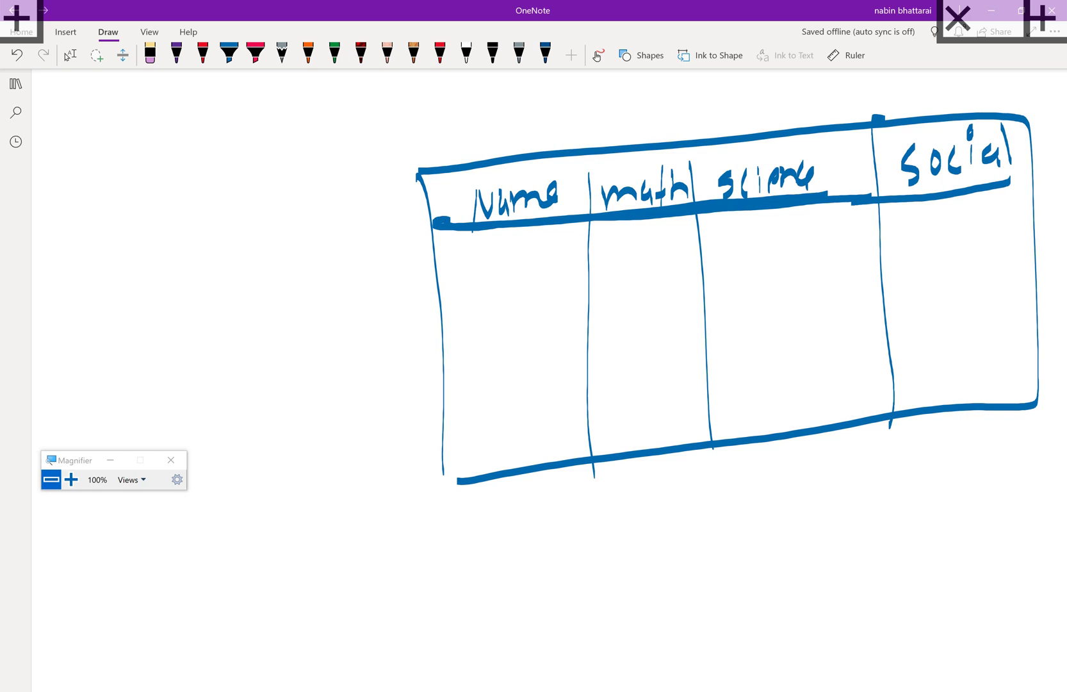
click(202, 54)
mouse_move(474, 240)
mouse_down()
mouse_move(474, 270)
mouse_move(491, 268)
mouse_move(475, 239)
mouse_move(495, 260)
mouse_move(526, 248)
mouse_up()
drag(527, 246, 530, 274)
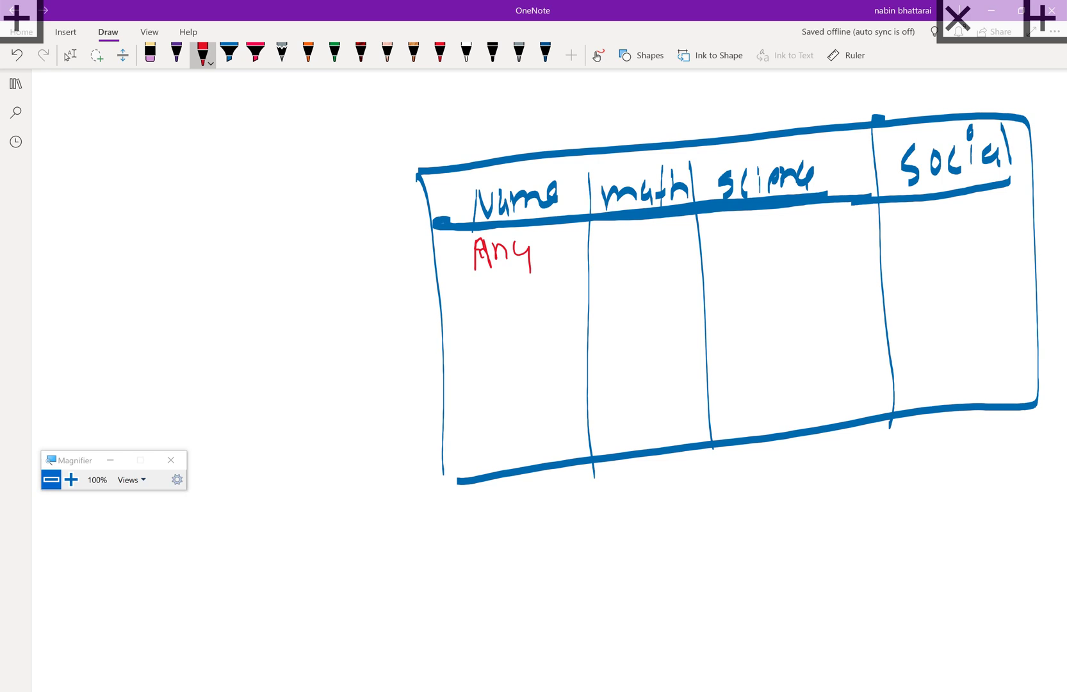
- Handwrite the second and third students' names in red in the Name column
mouse_move(477, 296)
mouse_down()
mouse_move(474, 326)
mouse_move(489, 315)
mouse_up()
mouse_move(494, 298)
mouse_down()
mouse_move(491, 306)
mouse_move(520, 308)
mouse_up()
drag(529, 294, 534, 309)
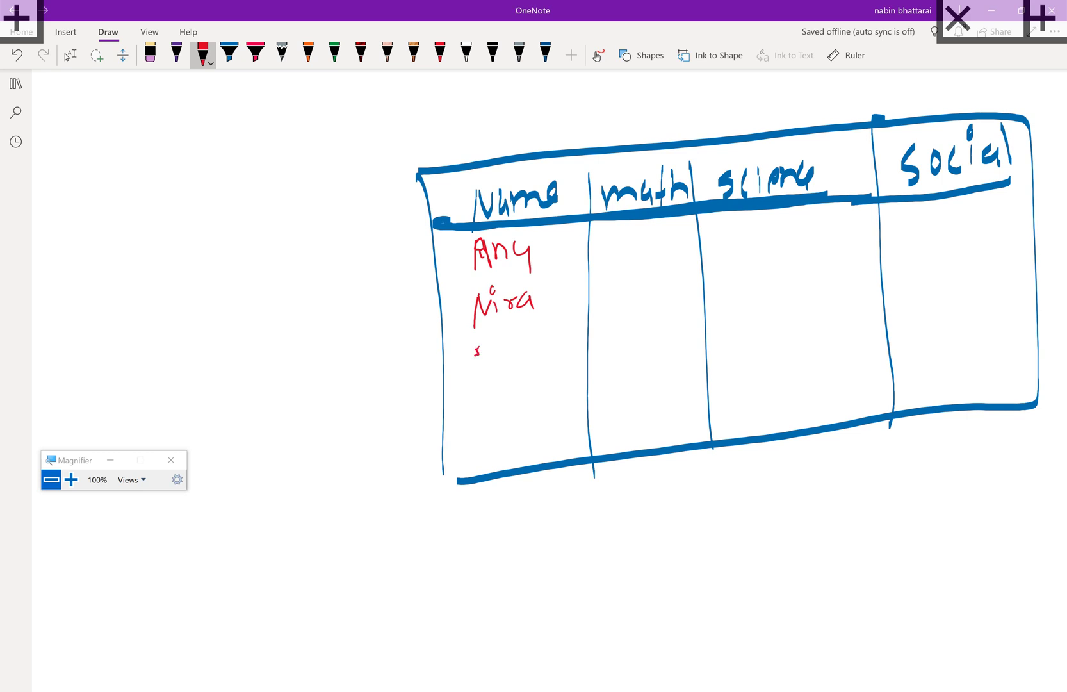
mouse_move(482, 342)
mouse_down()
mouse_move(472, 388)
mouse_move(519, 367)
mouse_up()
drag(528, 324, 546, 319)
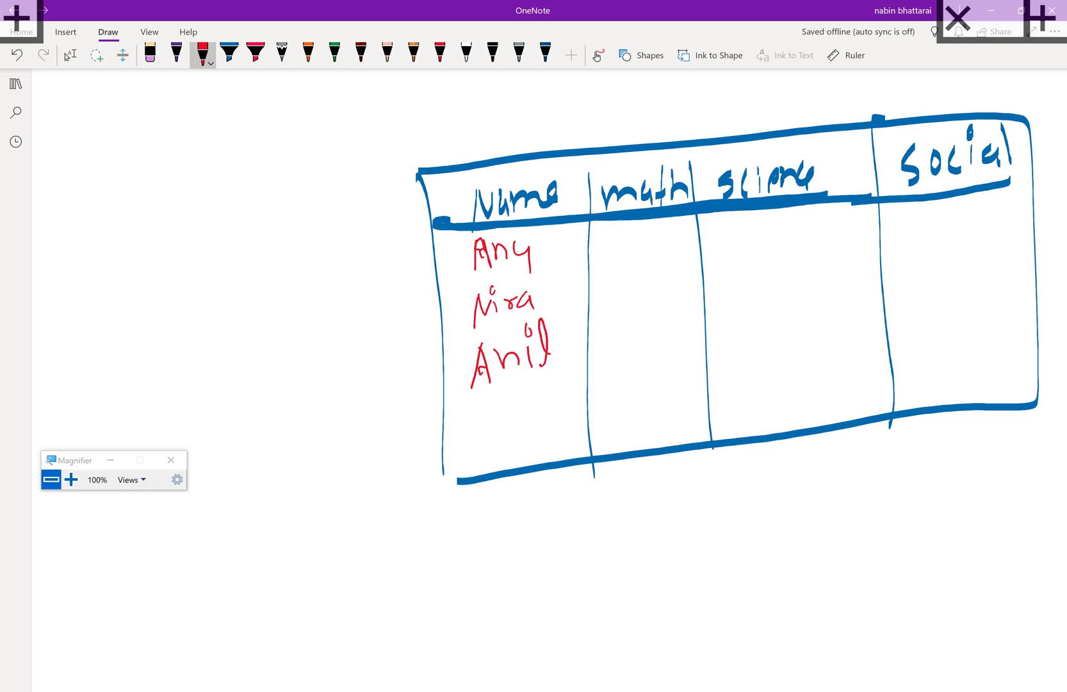
- Fill in the students' marks in red: 85, 92 and 82 for math, and 65, 70 and 90 for science
mouse_move(645, 225)
mouse_down()
mouse_move(636, 243)
mouse_move(645, 228)
mouse_move(650, 250)
mouse_move(632, 300)
mouse_move(664, 279)
mouse_up()
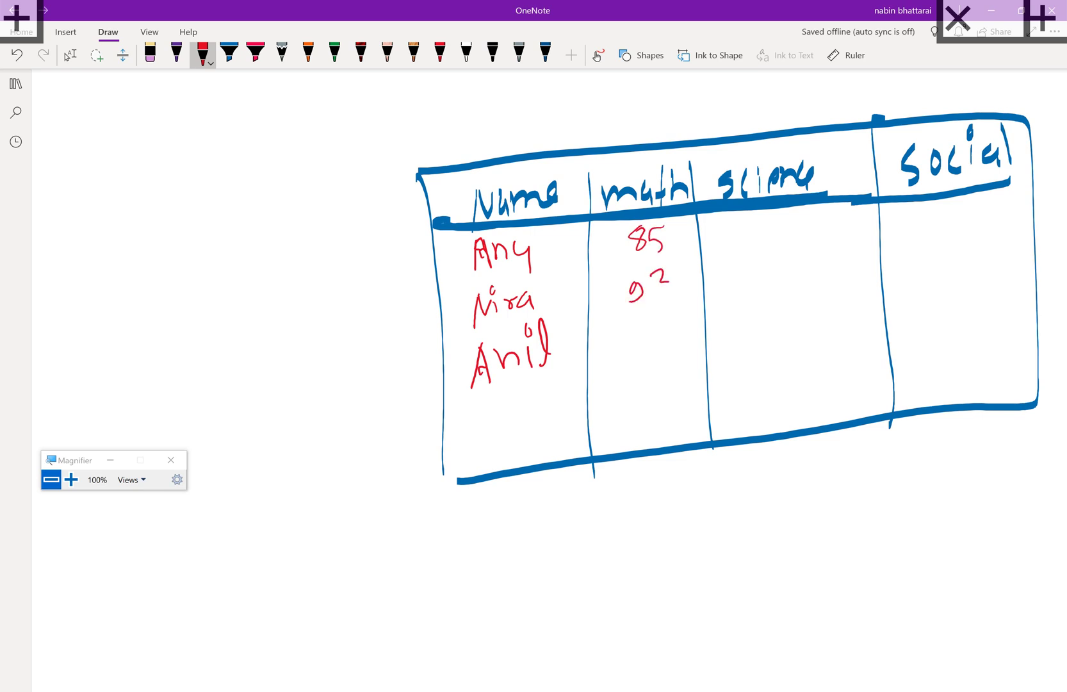
mouse_move(648, 325)
mouse_down()
mouse_move(635, 338)
mouse_move(640, 323)
mouse_move(671, 341)
mouse_up()
mouse_move(761, 223)
mouse_down()
mouse_move(759, 238)
mouse_move(785, 242)
mouse_move(762, 286)
mouse_move(776, 294)
mouse_up()
mouse_move(761, 285)
mouse_down()
mouse_move(788, 271)
mouse_move(789, 258)
mouse_move(777, 291)
mouse_move(785, 324)
mouse_move(775, 332)
mouse_move(785, 336)
mouse_up()
mouse_move(802, 302)
mouse_down()
mouse_move(797, 319)
mouse_move(807, 307)
mouse_up()
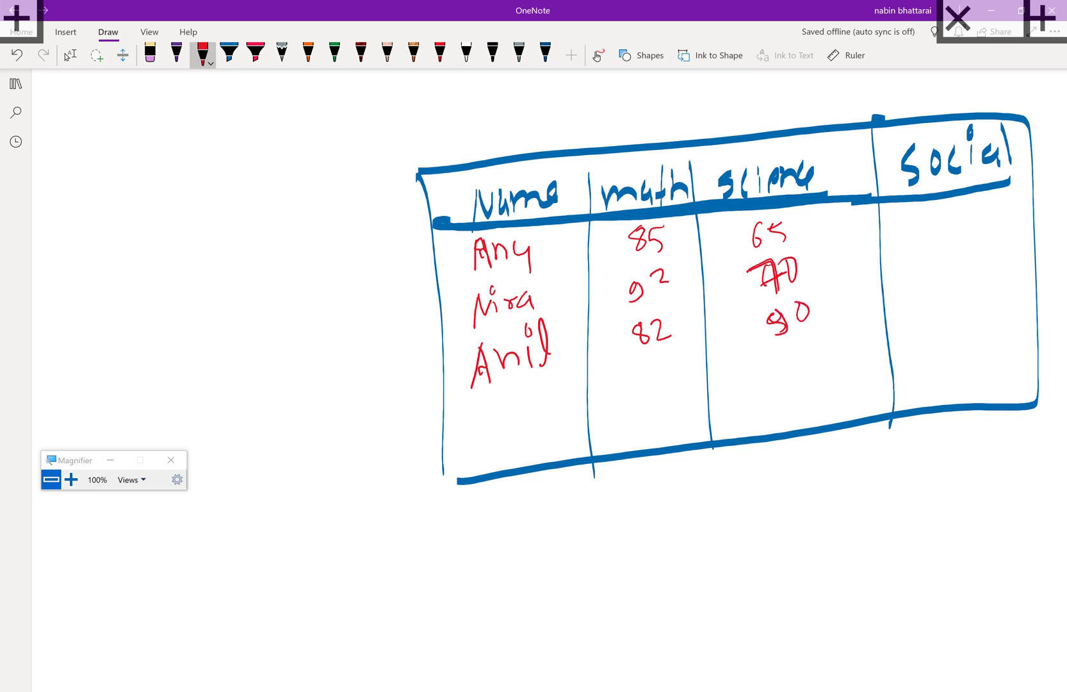
- Draw black horizontal lines across the table under each of the three students' rows, extending the short ones toward the frame
click(439, 56)
click(493, 55)
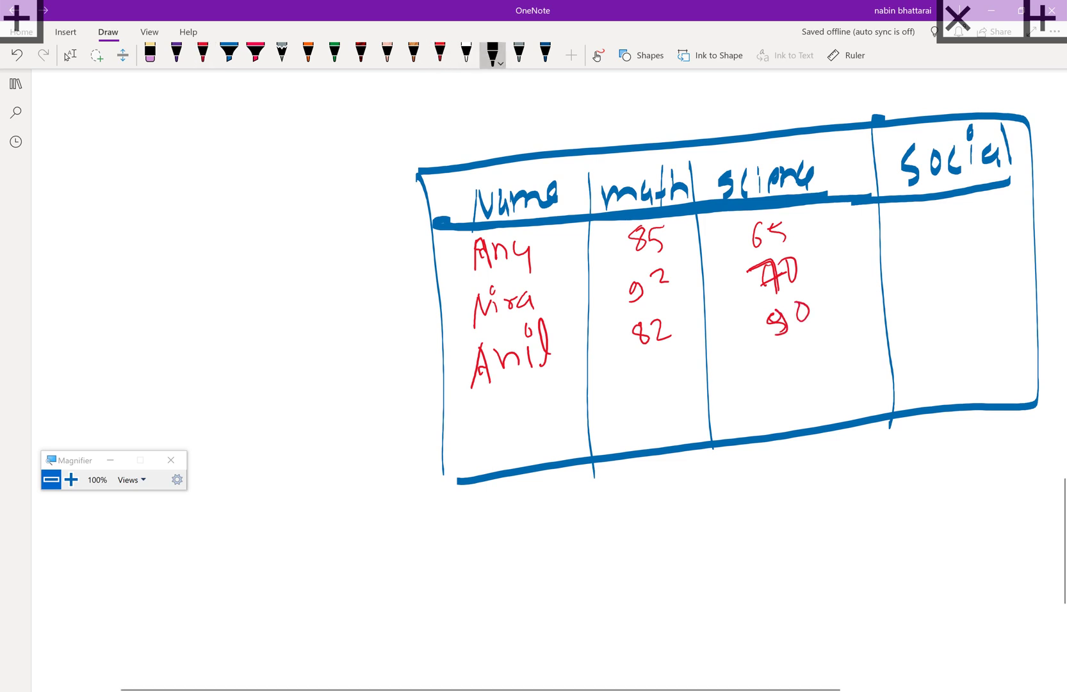
click(449, 274)
drag(448, 276, 974, 231)
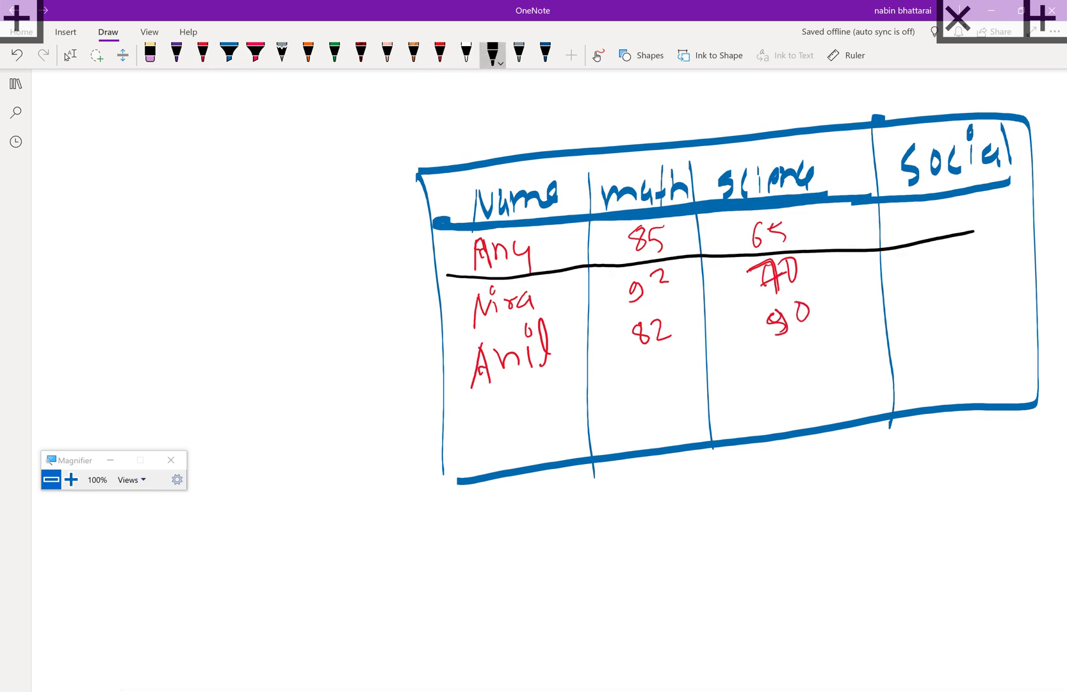
mouse_move(441, 335)
mouse_down()
mouse_move(518, 316)
mouse_move(994, 287)
mouse_up()
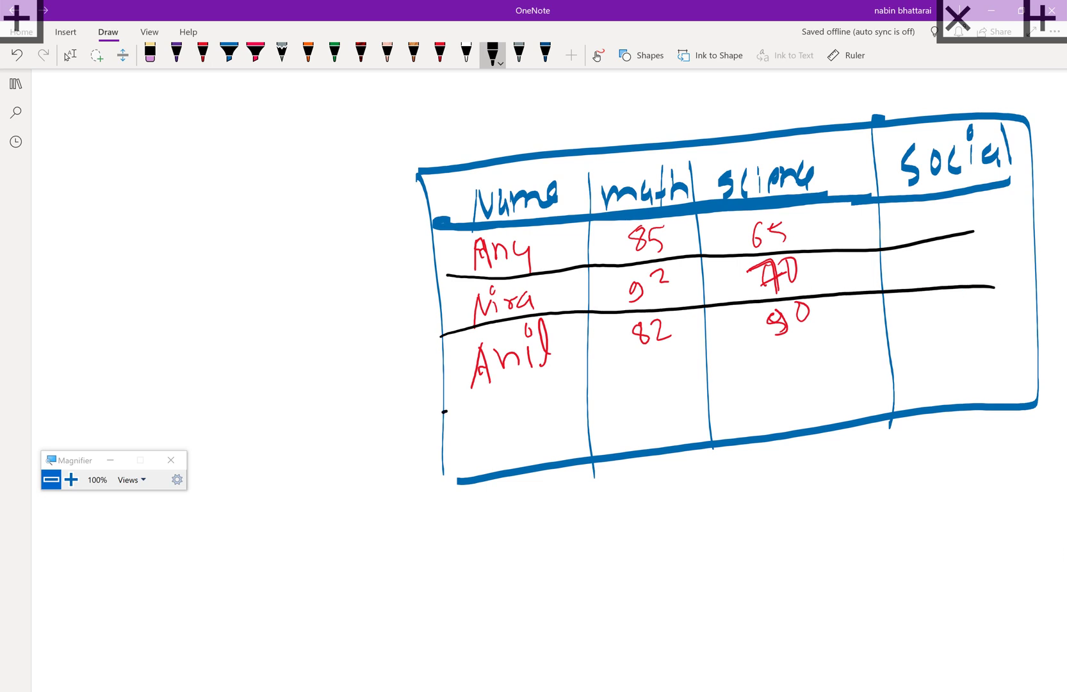
drag(443, 411, 1028, 344)
drag(993, 292, 1034, 292)
drag(956, 233, 992, 224)
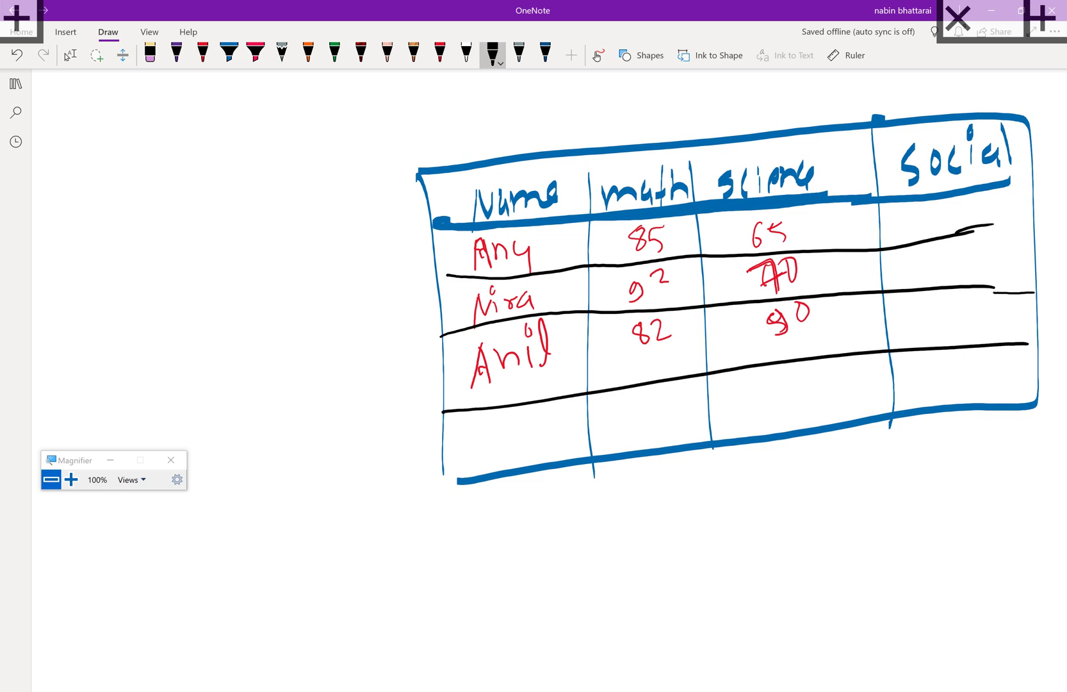
- Handwrite the marks 70, 62 and 85 in red in the social column
click(440, 53)
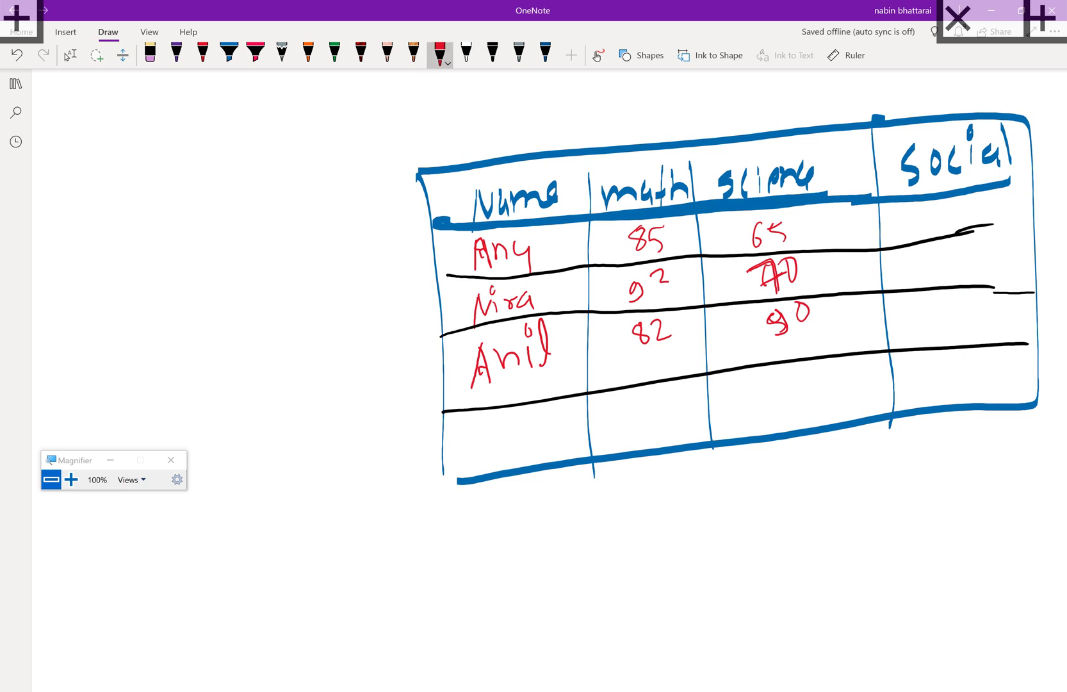
mouse_move(921, 213)
mouse_down()
mouse_move(920, 236)
mouse_move(937, 216)
mouse_move(920, 264)
mouse_move(960, 262)
mouse_up()
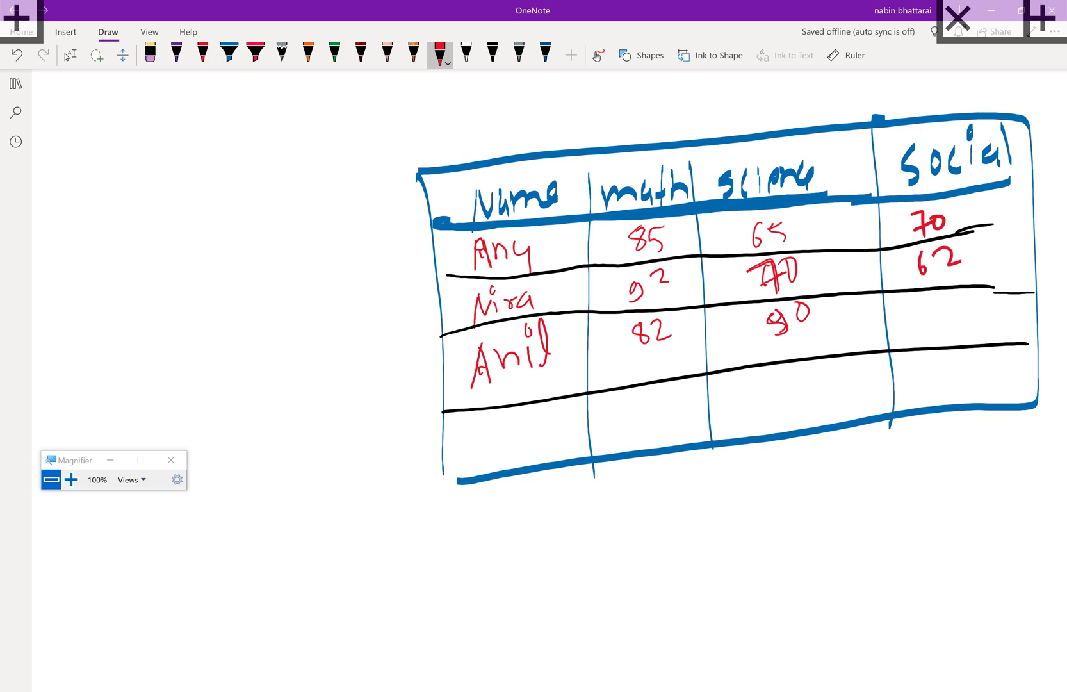
mouse_move(940, 305)
mouse_down()
mouse_move(932, 316)
mouse_move(938, 298)
mouse_move(975, 308)
mouse_move(971, 317)
mouse_up()
drag(962, 298, 980, 295)
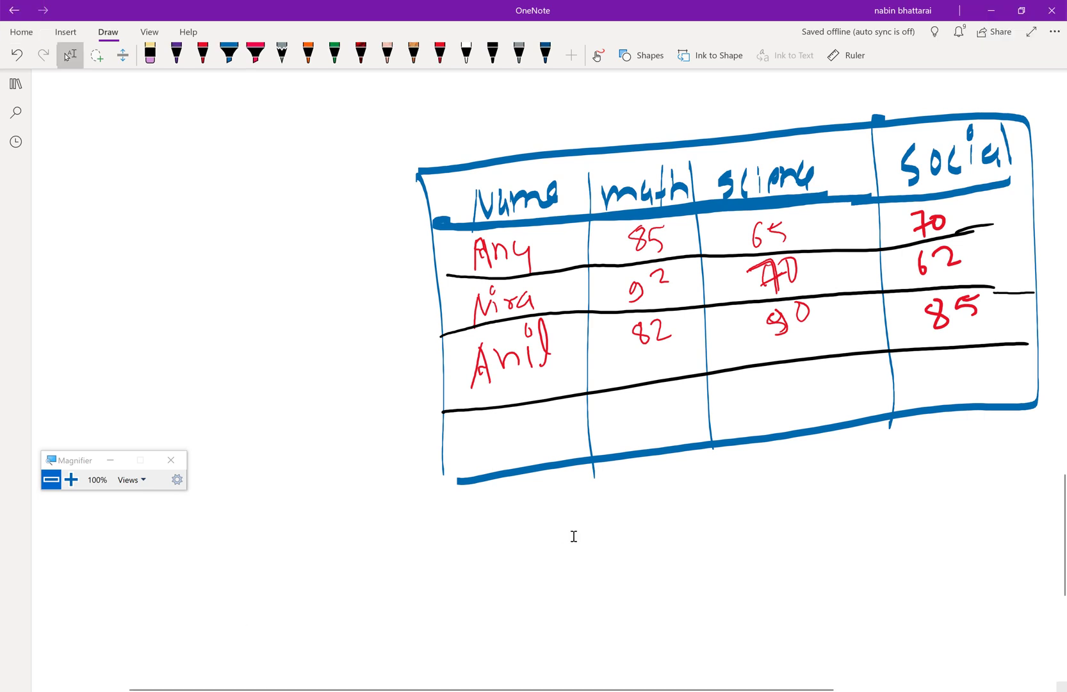
- Switch to the Excel workbook and enter the headings Name in A1 and Math in B1
click(465, 204)
key(alt+Tab)
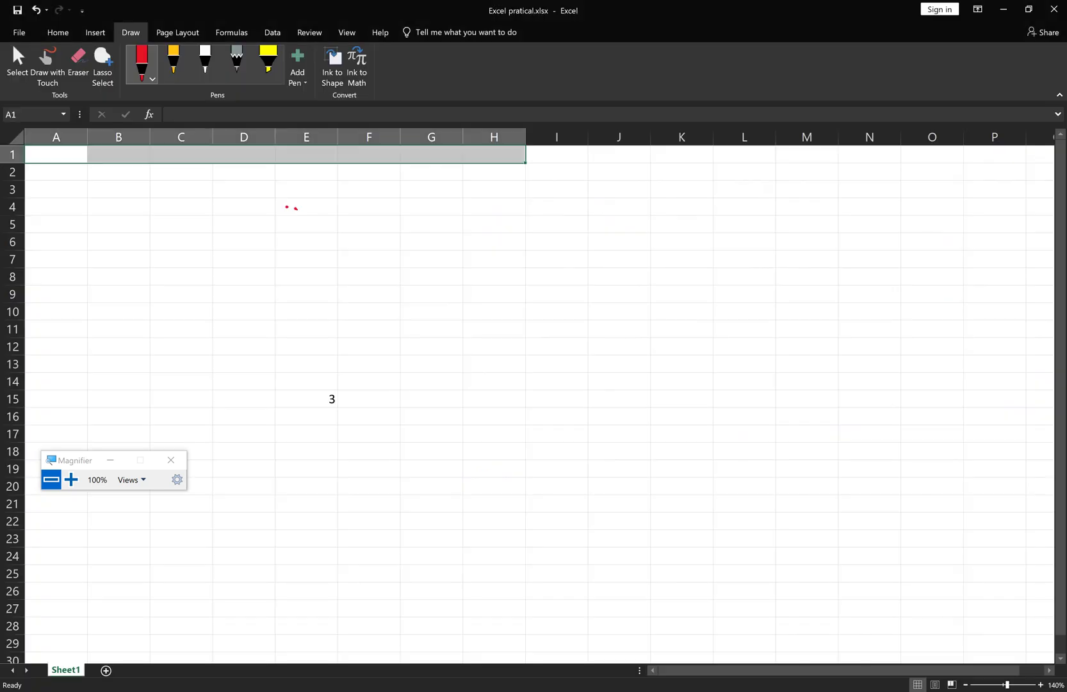
click(46, 156)
double_click(46, 156)
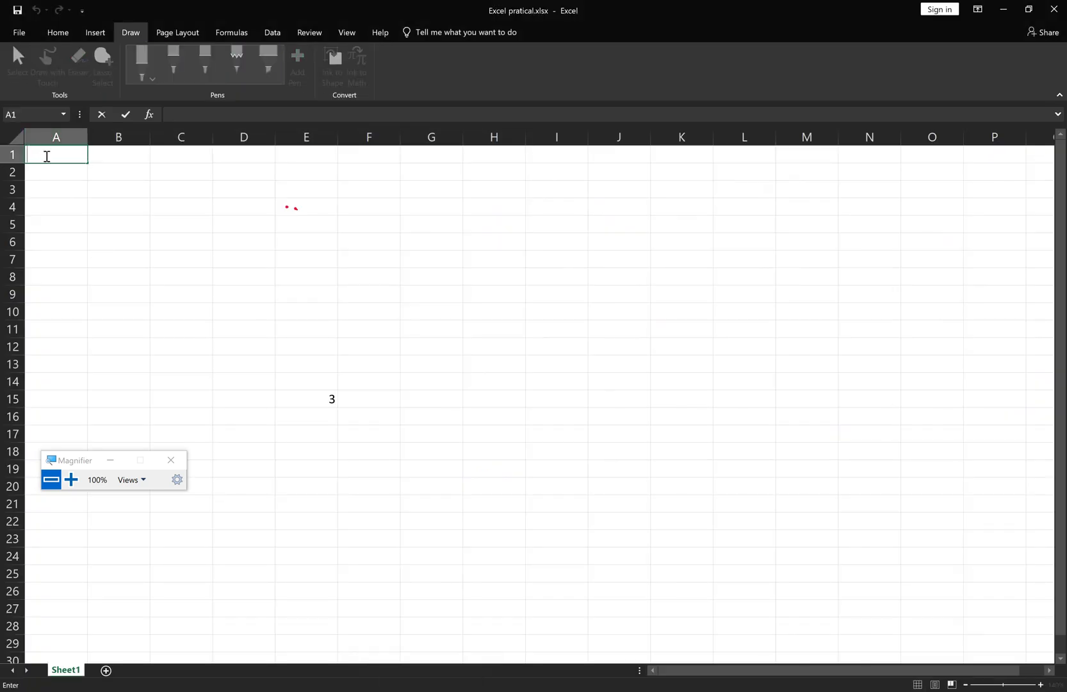
text(Name)
click(104, 159)
text(M)
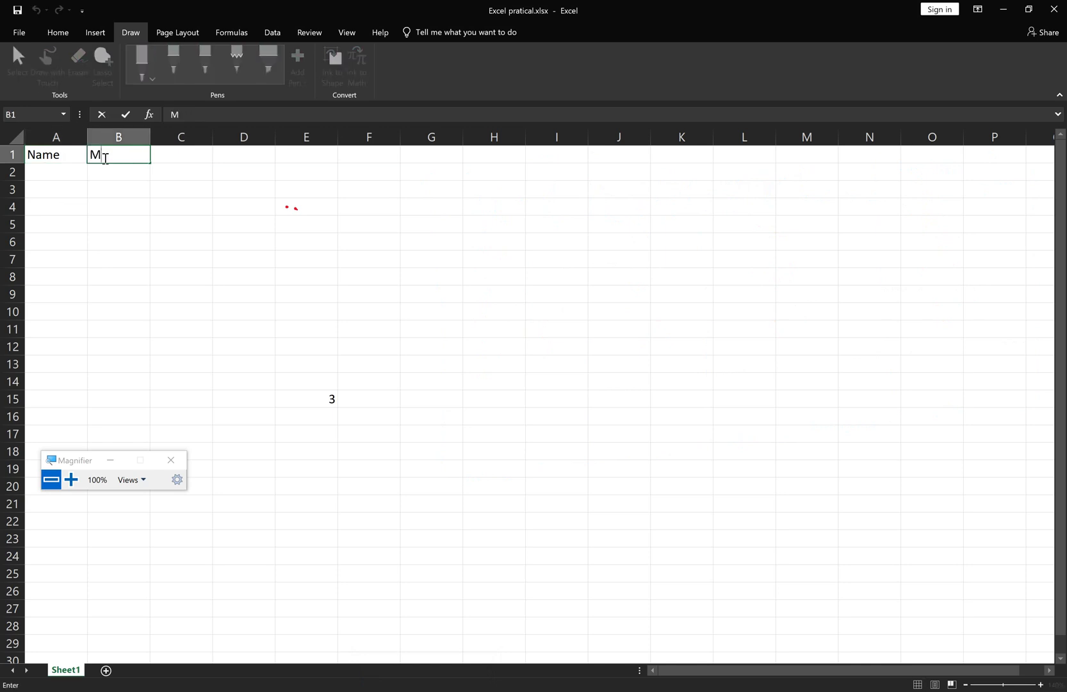
text(ath)
- Enter the headings Science in C1 and Social in D1, correcting any typing slip
double_click(172, 157)
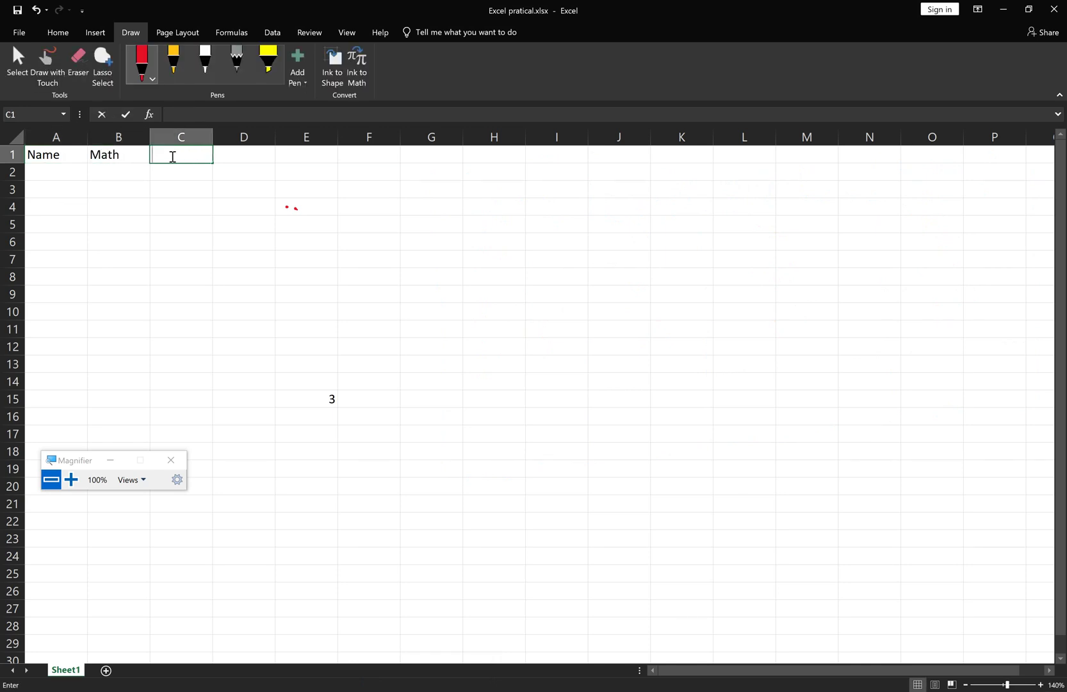
text(WScience)
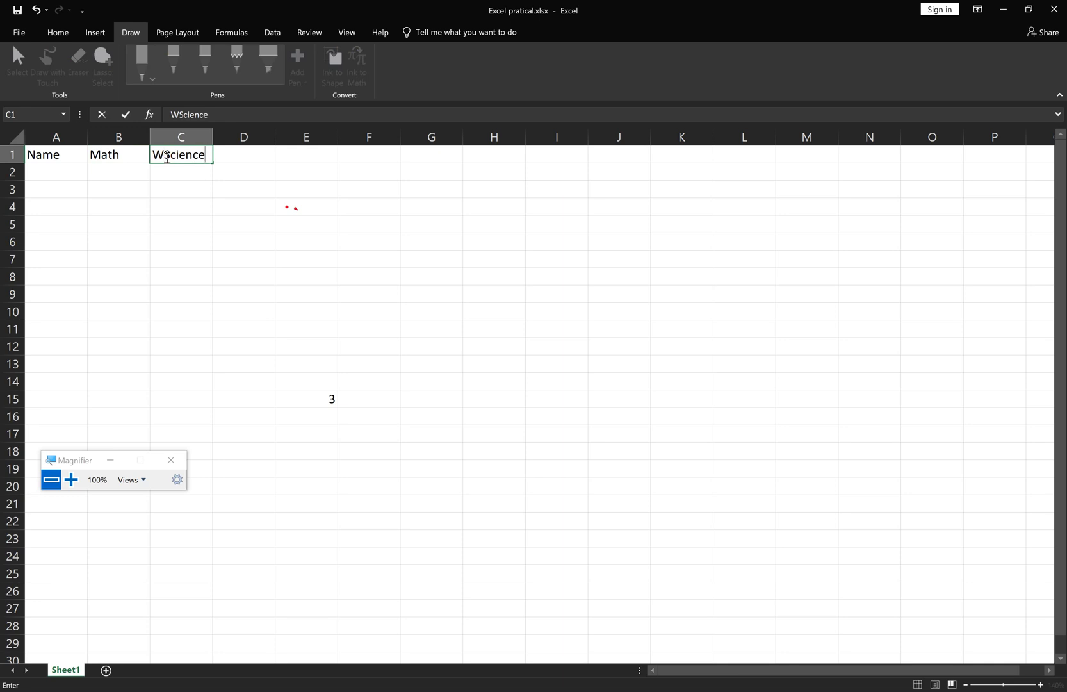
click(165, 157)
key(BackSpace)
click(245, 157)
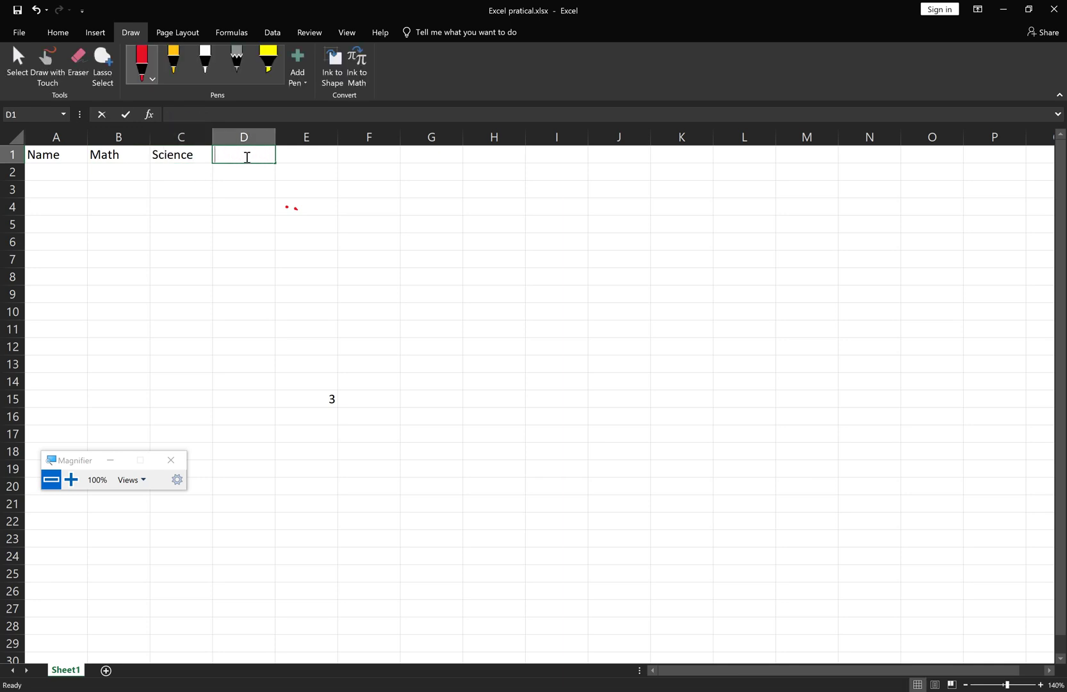
text(SOcial)
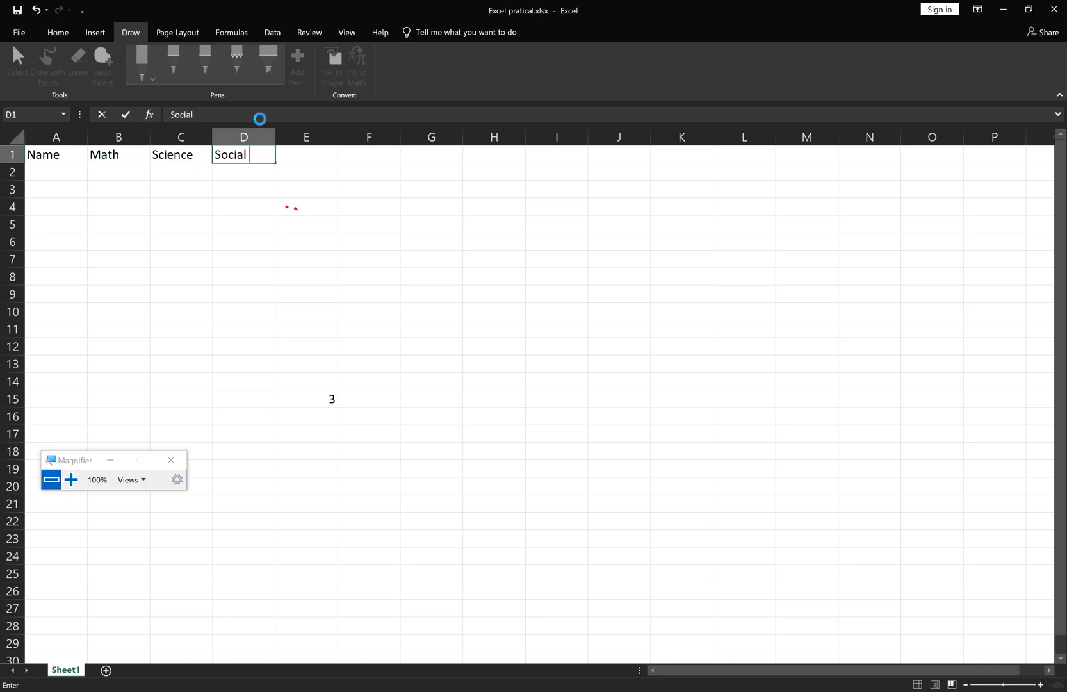
key(ctrl+Return)
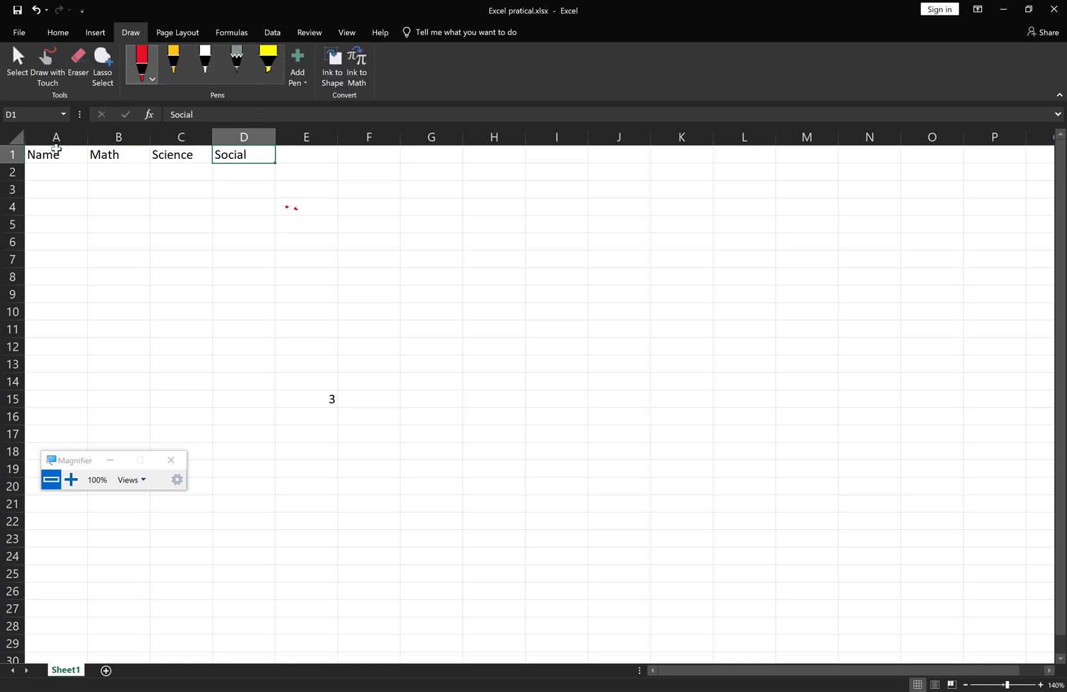
- Make the four headings in A1:D1 bold
click(33, 156)
drag(39, 156, 243, 156)
click(59, 33)
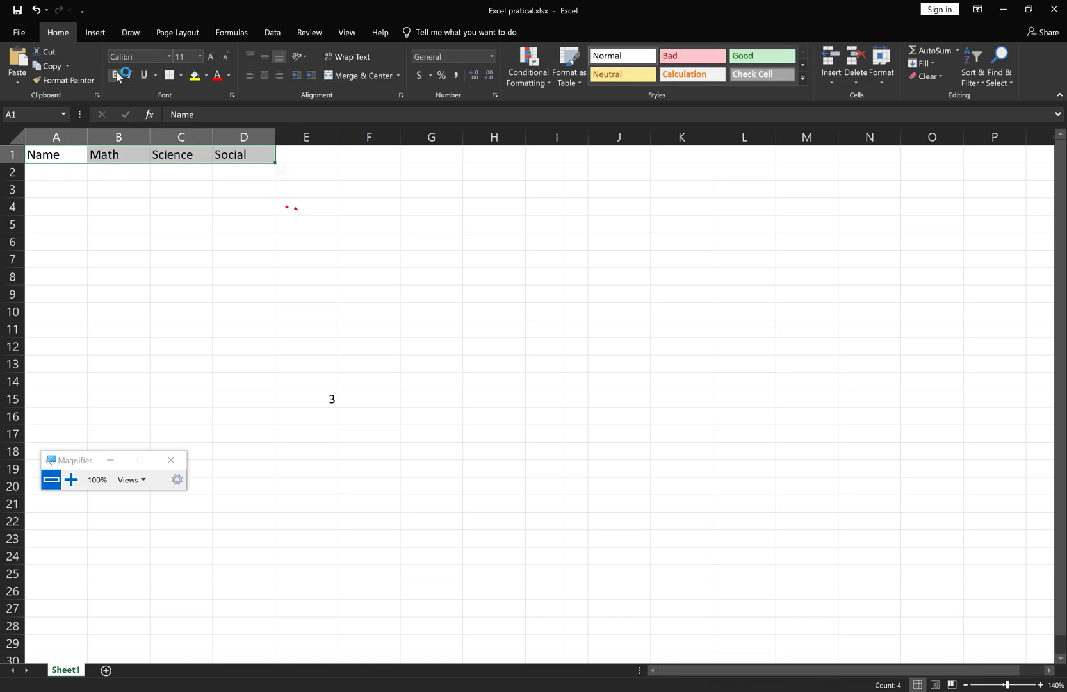
click(116, 73)
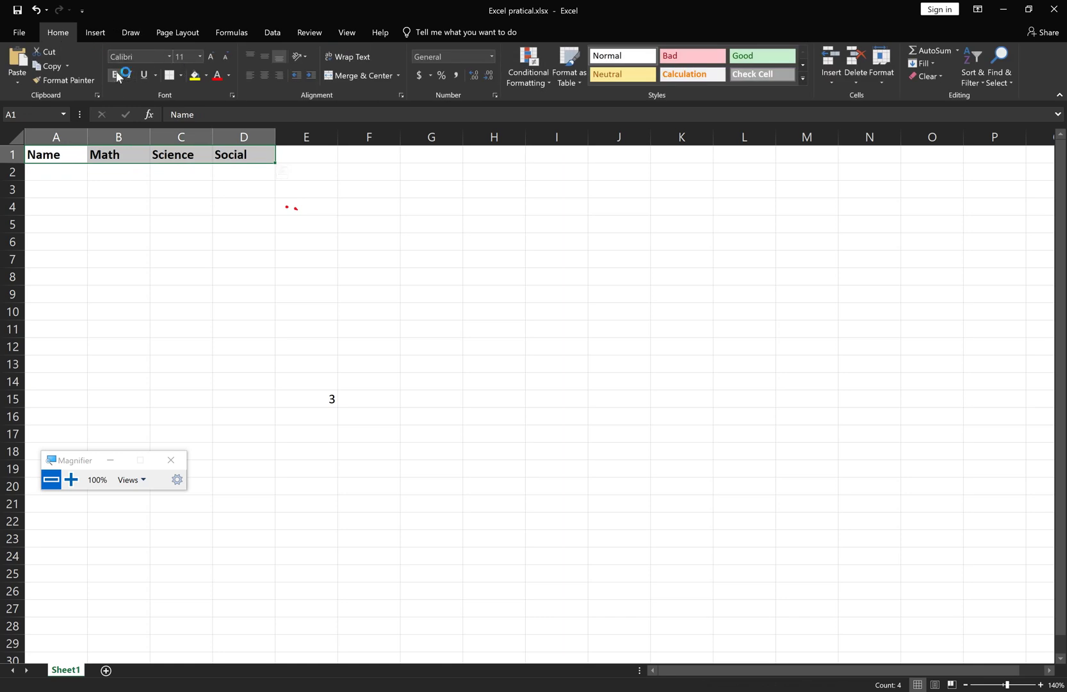
- Increase the font size of the headings in A1:D1 to 24
click(211, 57)
click(211, 58)
click(210, 58)
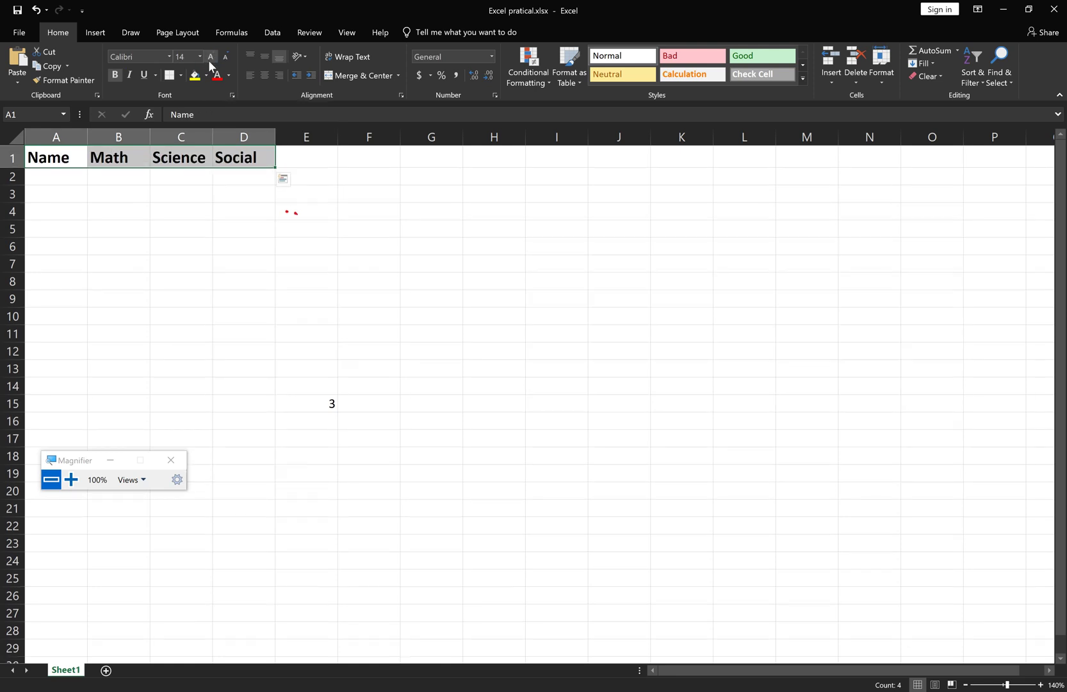
click(210, 58)
click(210, 62)
click(210, 62)
click(210, 62)
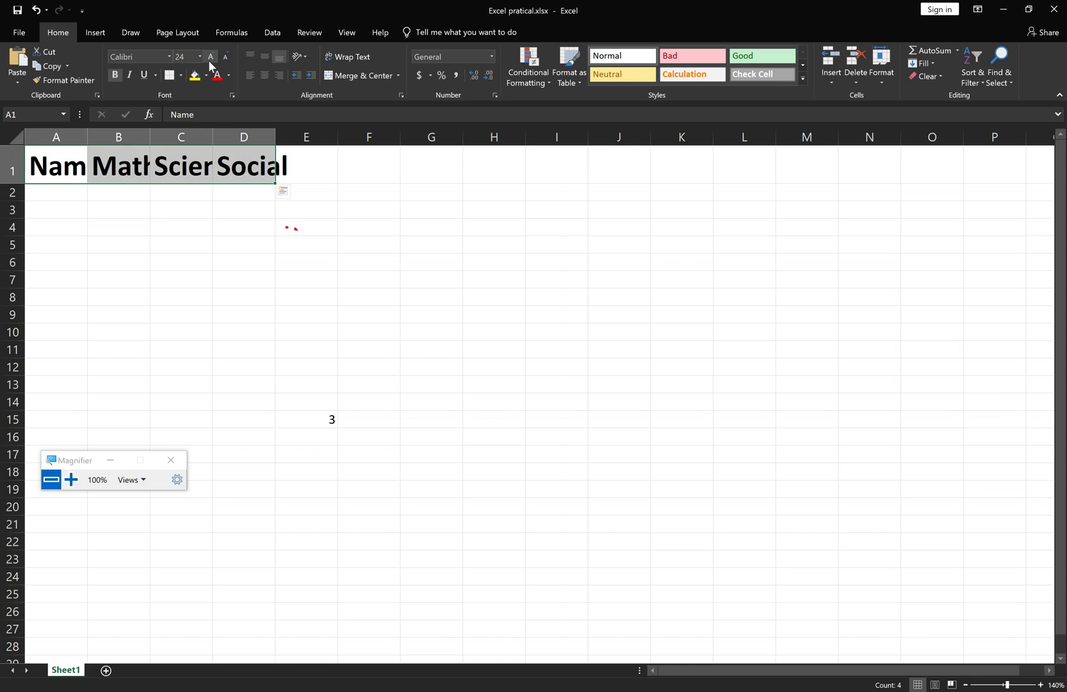
click(131, 208)
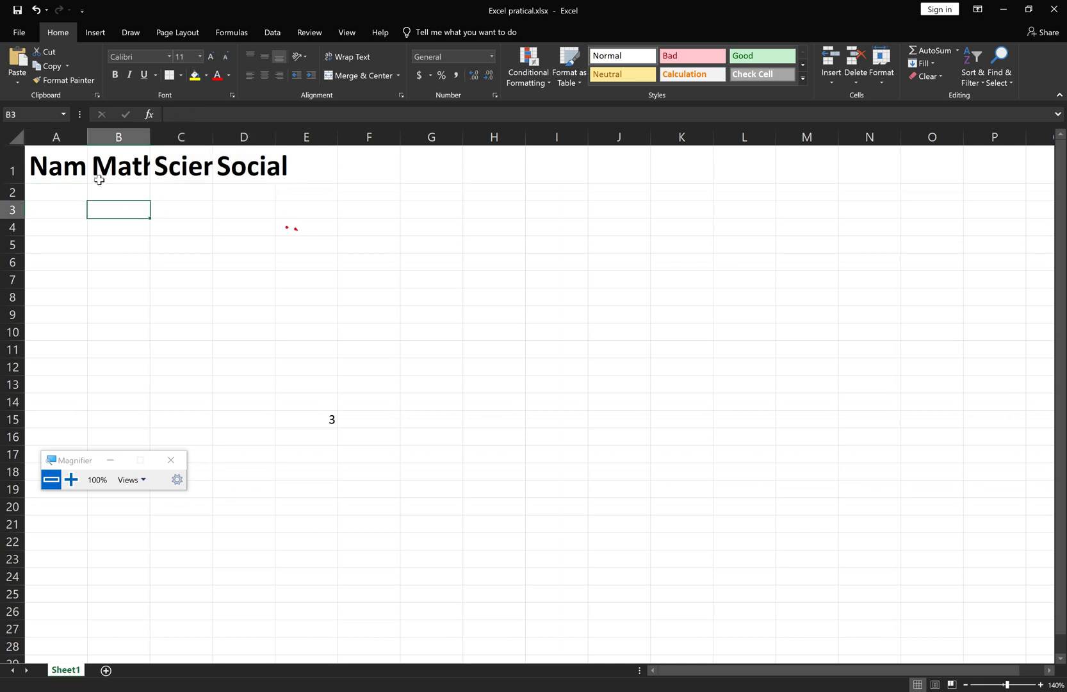
- Open the Name and Math heading cells in turn to check their full text, leaving the contents as they are
double_click(65, 167)
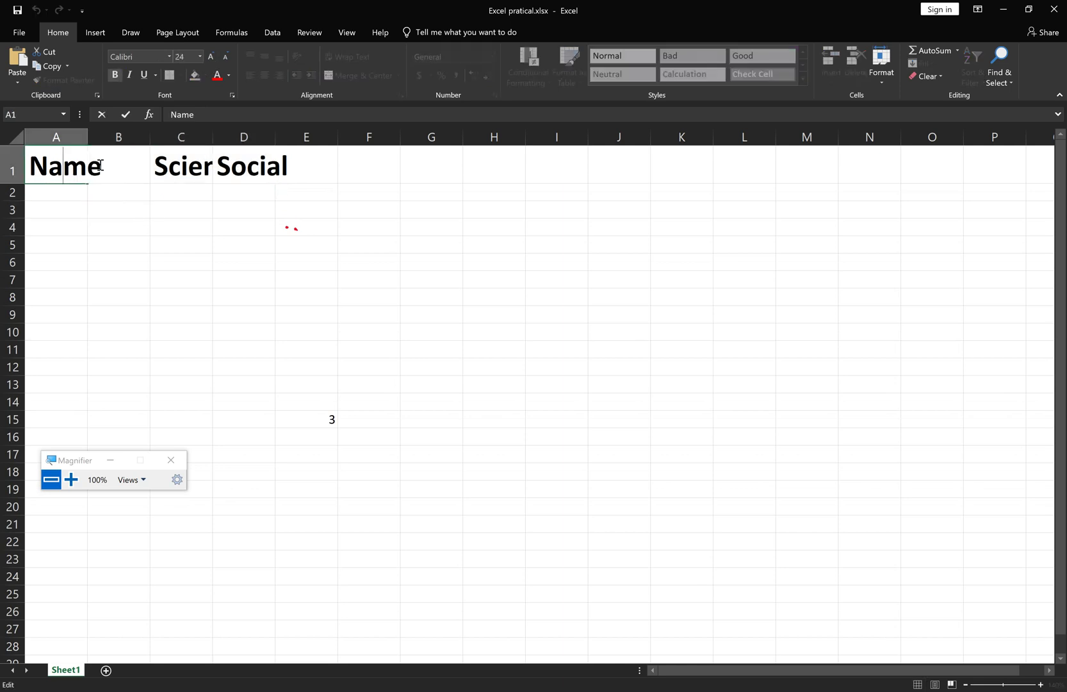
double_click(122, 165)
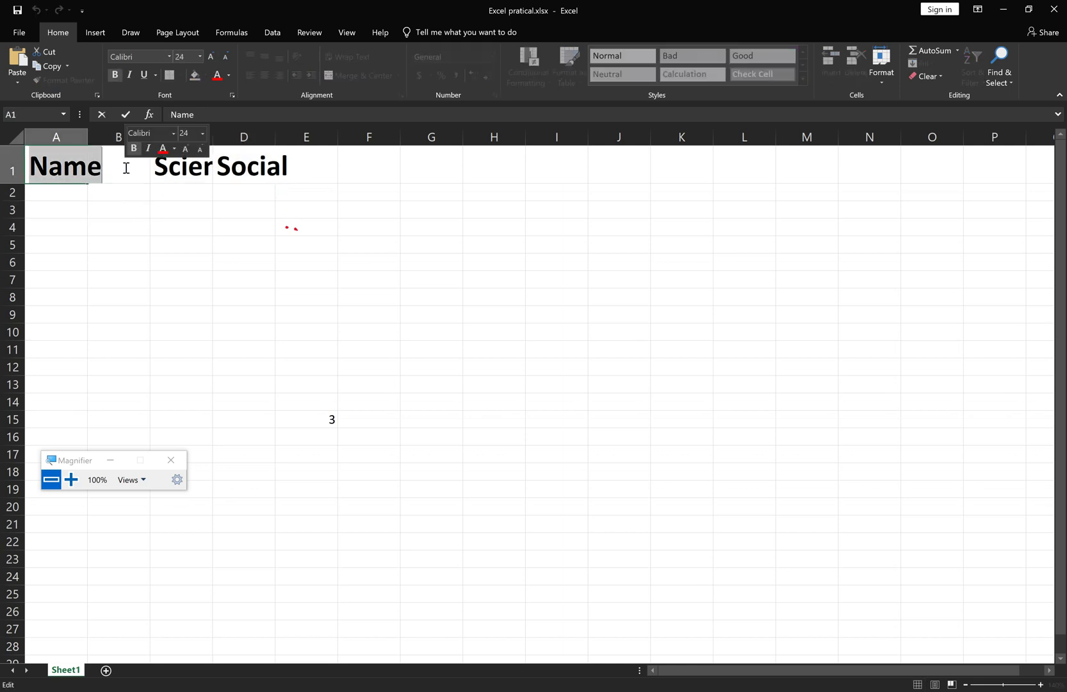
click(131, 239)
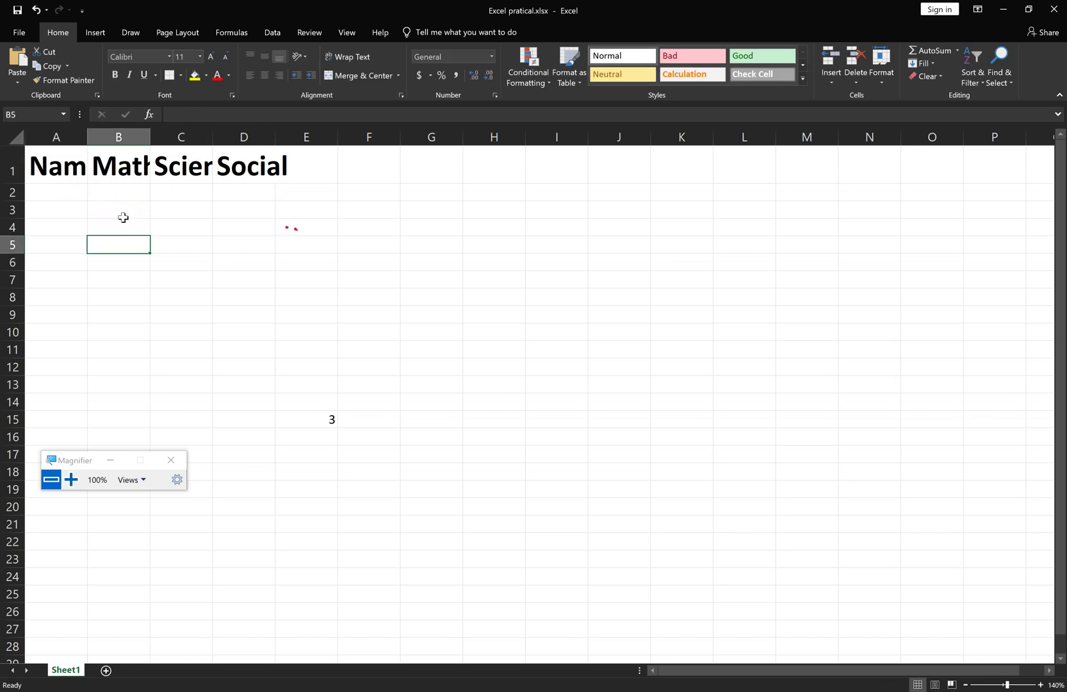
click(117, 181)
double_click(117, 181)
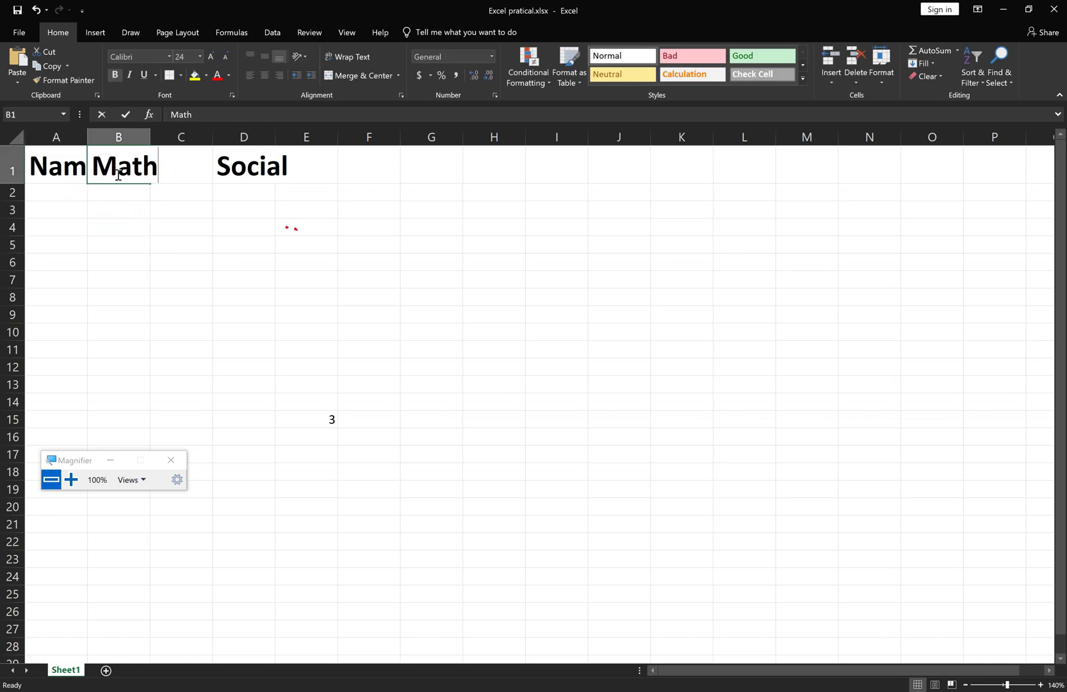
click(139, 231)
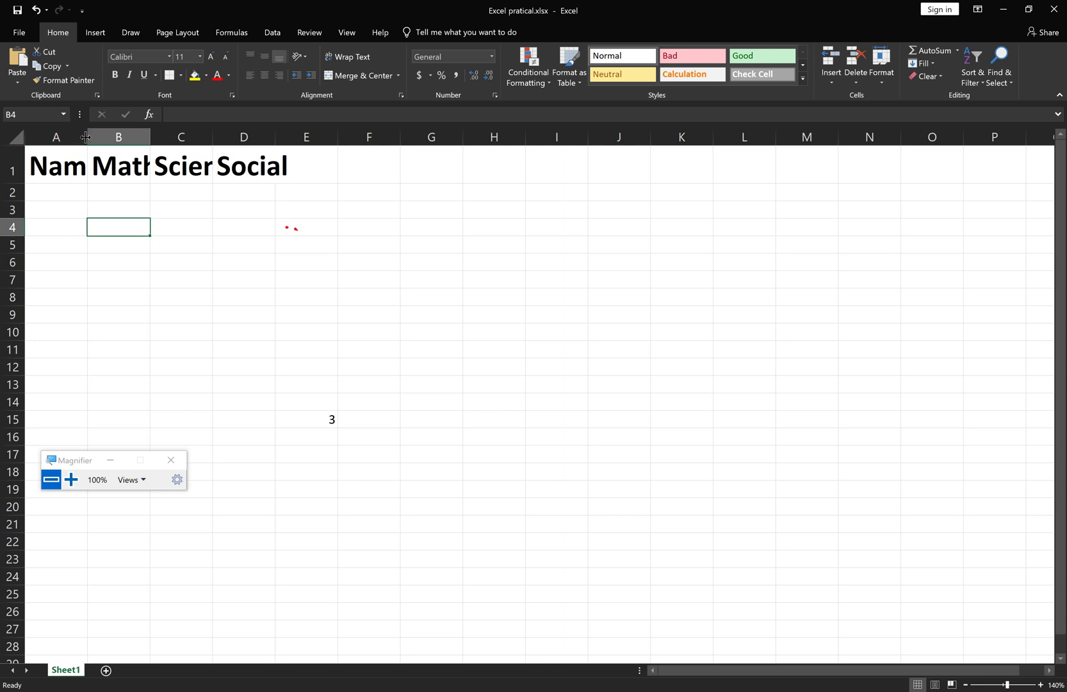
- Widen columns A and B one at a time so the Name and Math headings fit
click(72, 479)
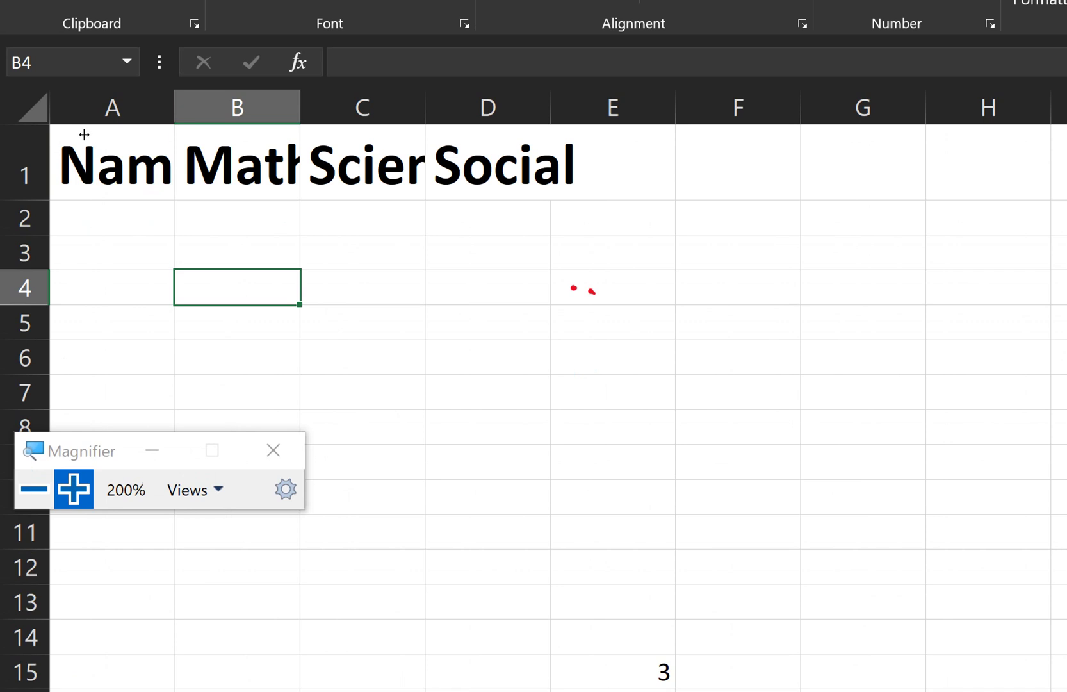
drag(84, 135, 143, 131)
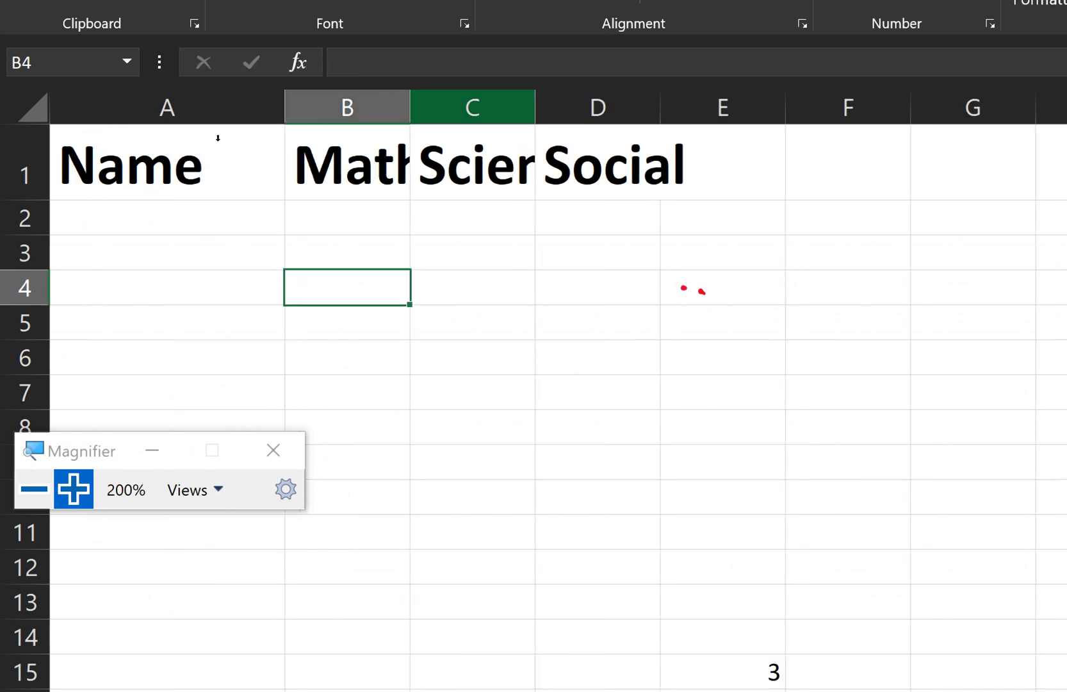
drag(203, 134, 258, 131)
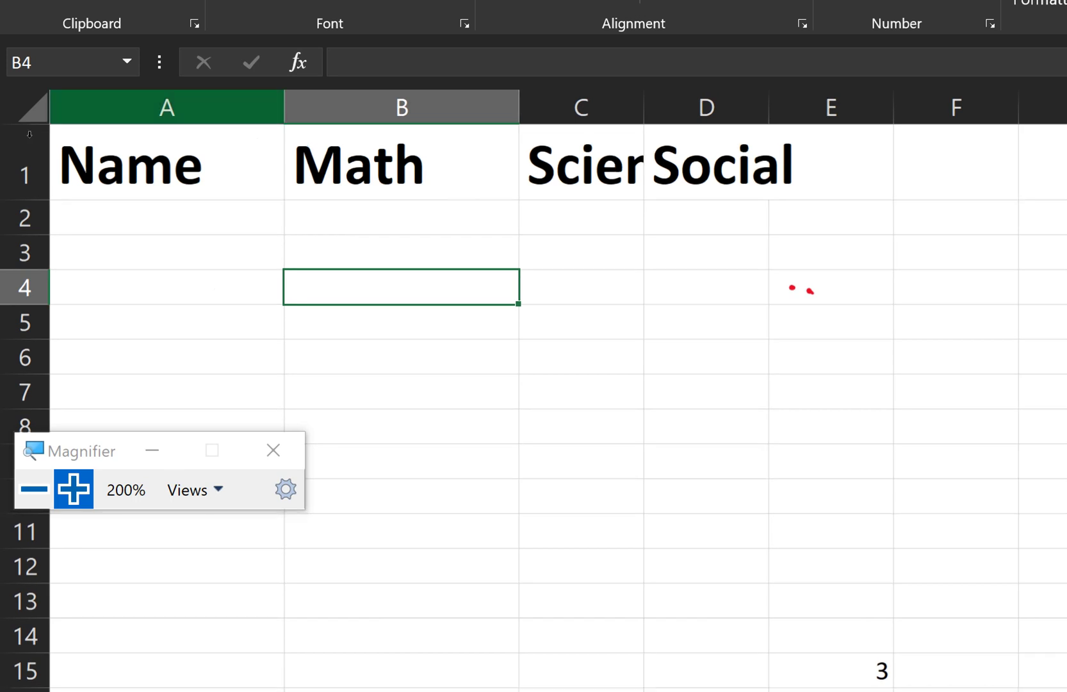
- Resize columns A through D together to one equal width that fits all four headings with moderate spare room
mouse_move(67, 136)
mouse_down()
mouse_move(396, 143)
mouse_move(380, 139)
mouse_up()
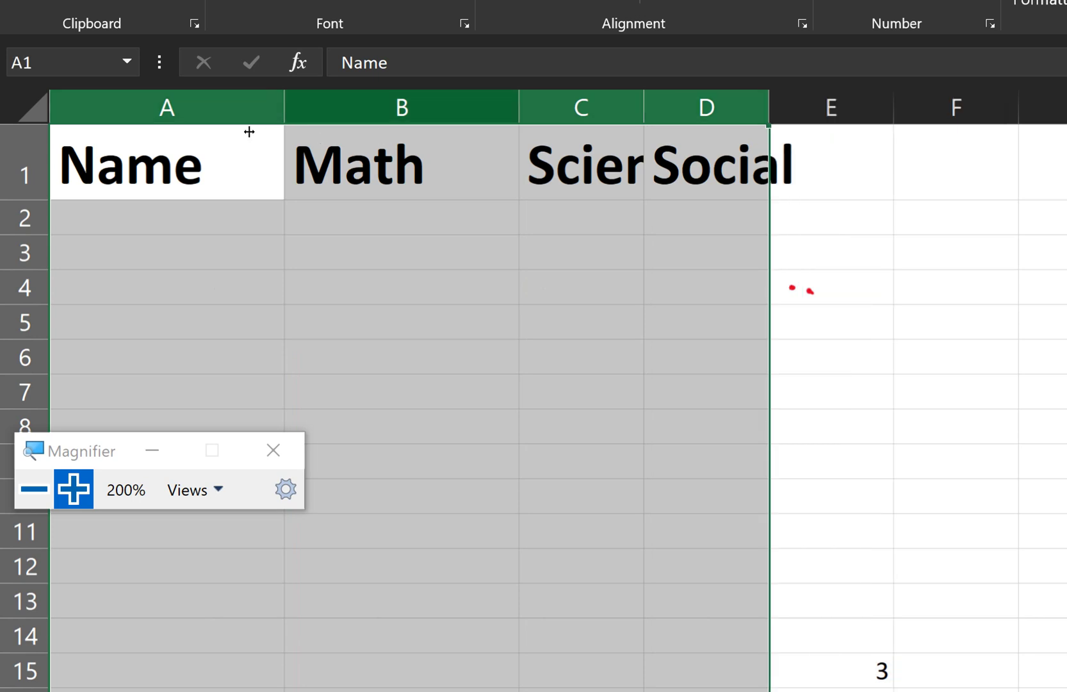
drag(260, 134, 341, 133)
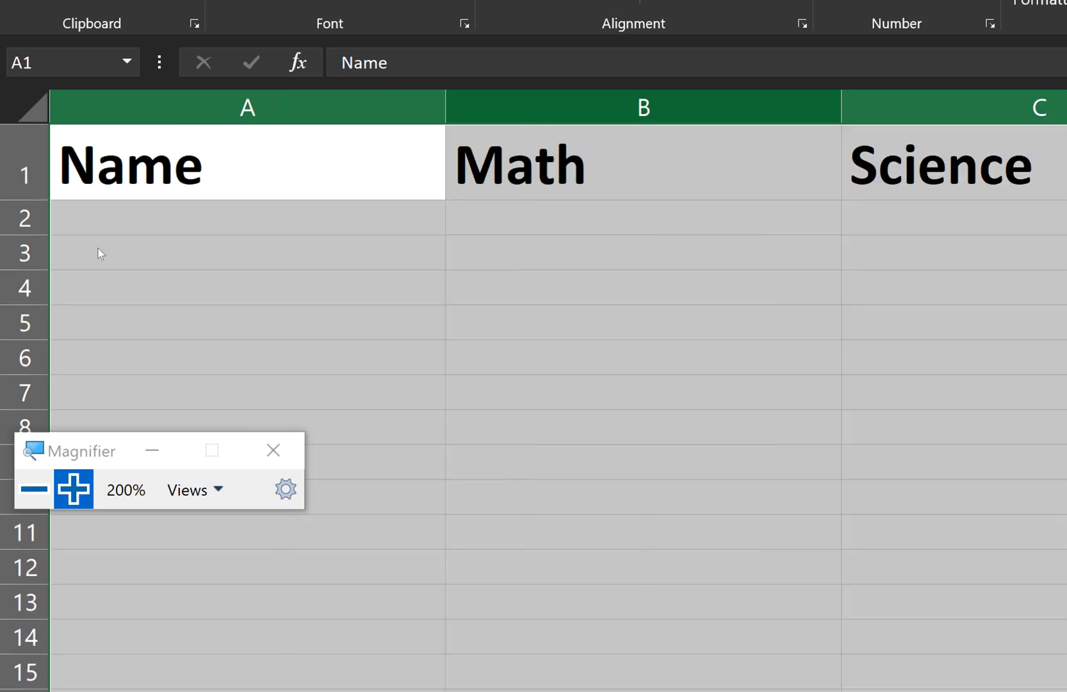
key(super+minus)
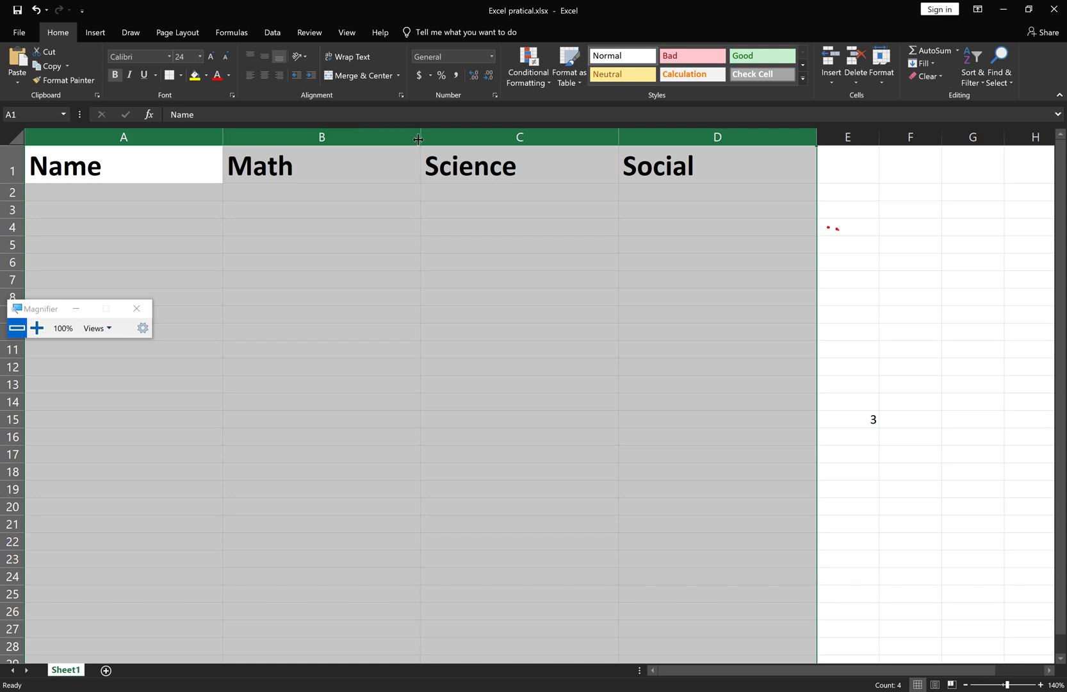
drag(420, 139, 385, 140)
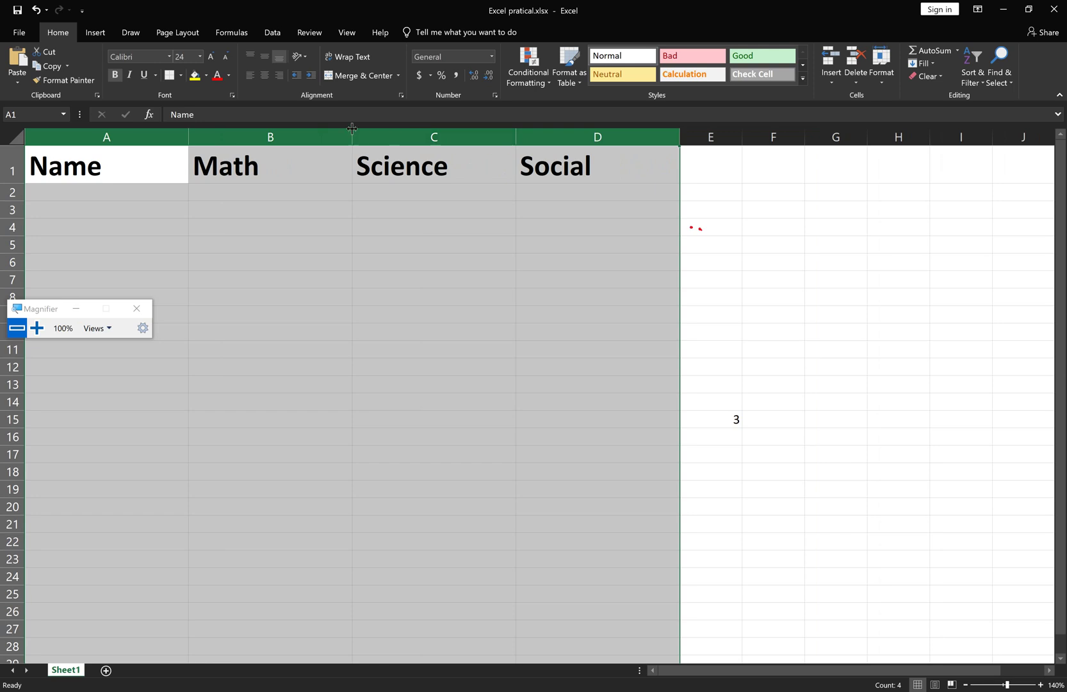
drag(353, 136, 327, 136)
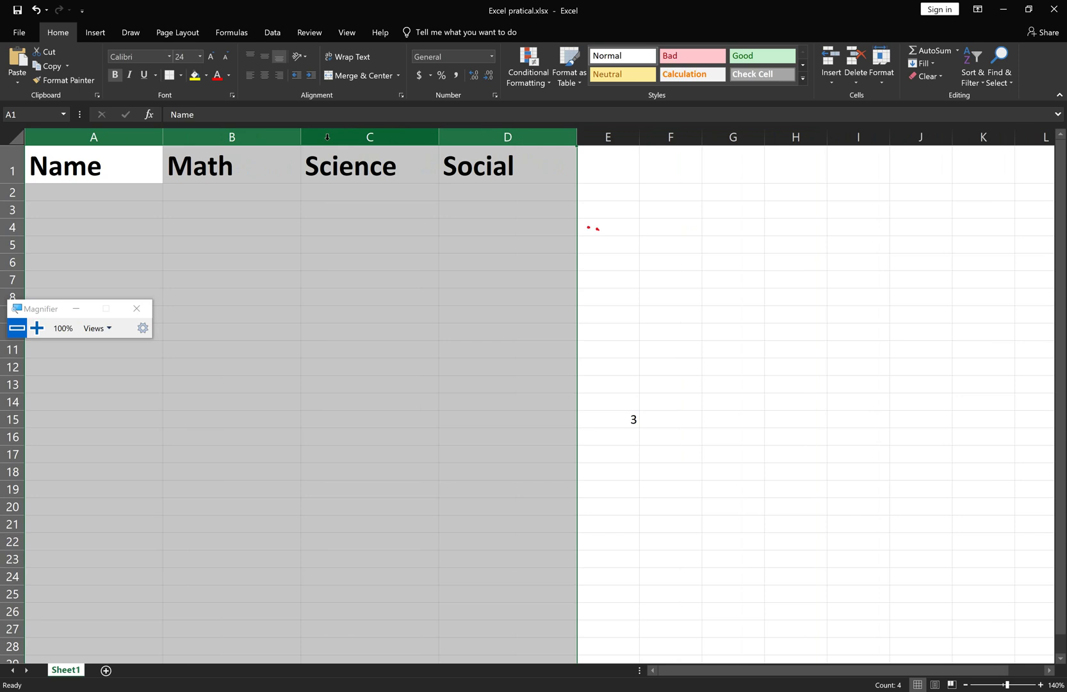
click(473, 220)
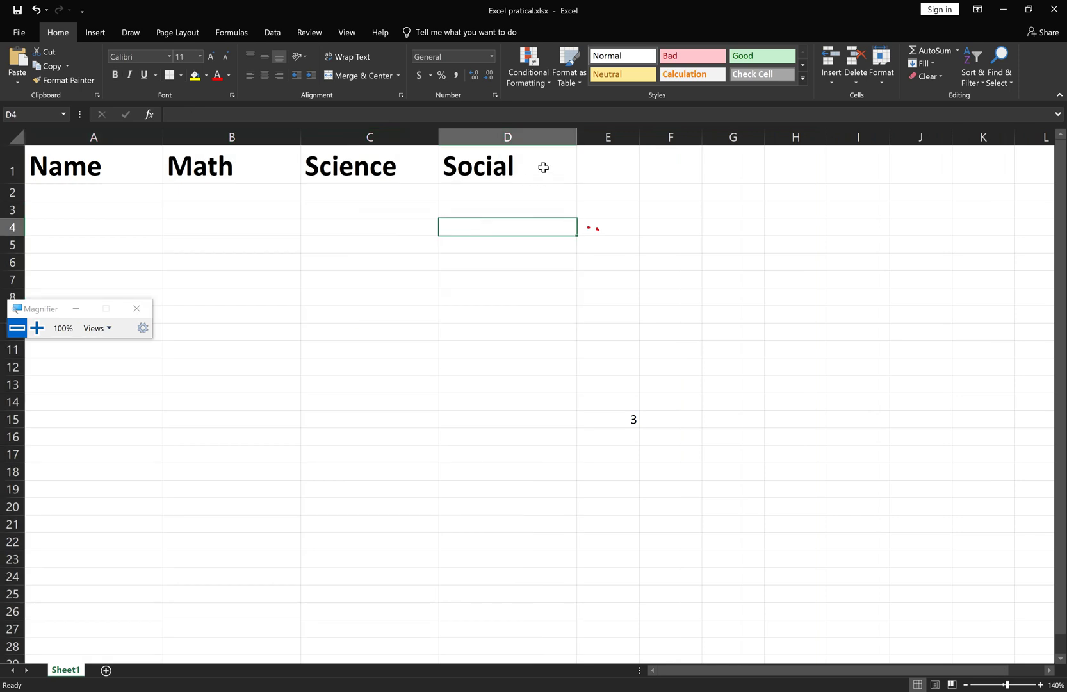
drag(543, 167, 192, 173)
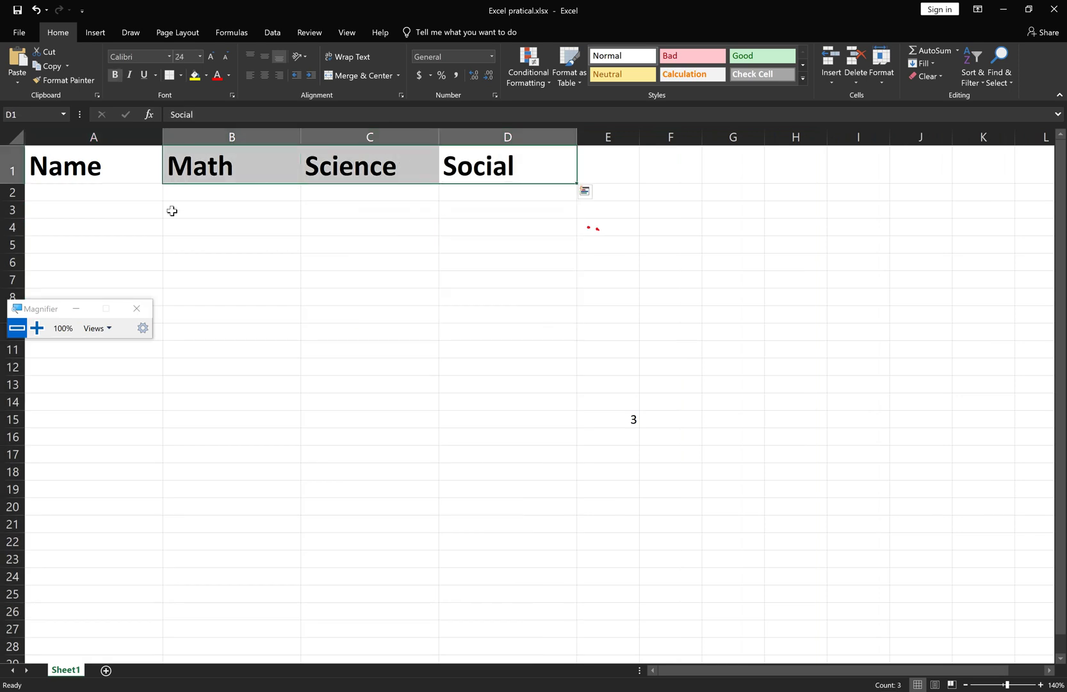
click(172, 211)
drag(5, 516, 205, 522)
- Format A1:D5 as a table with headers, using a green medium style with a solid header and grey banded rows
click(104, 164)
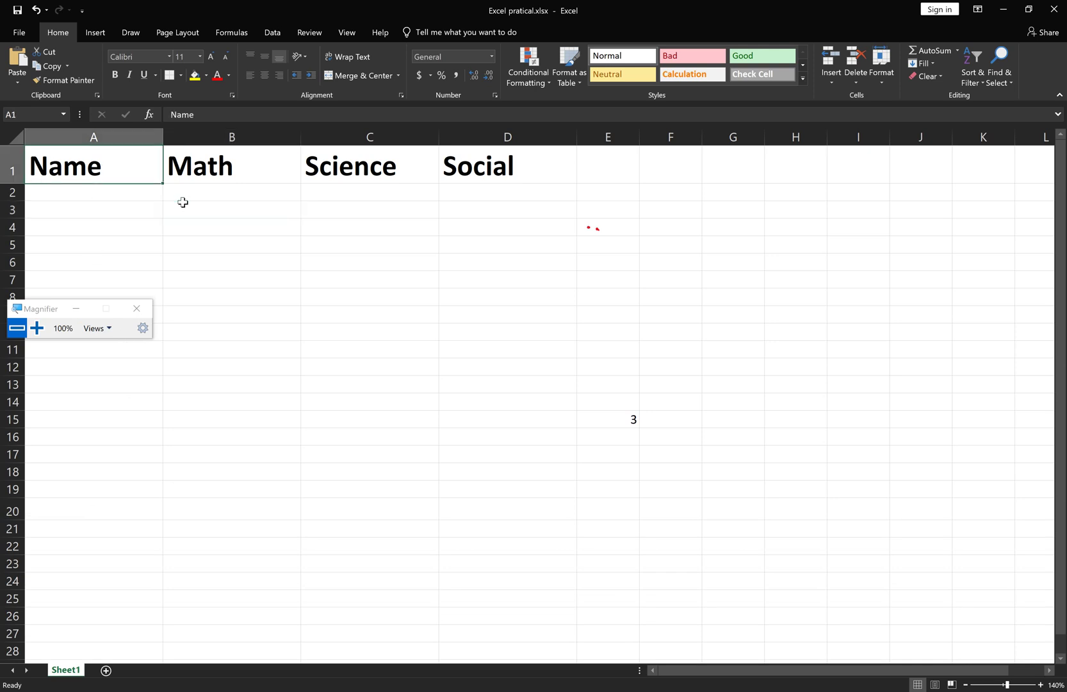
drag(182, 202, 535, 248)
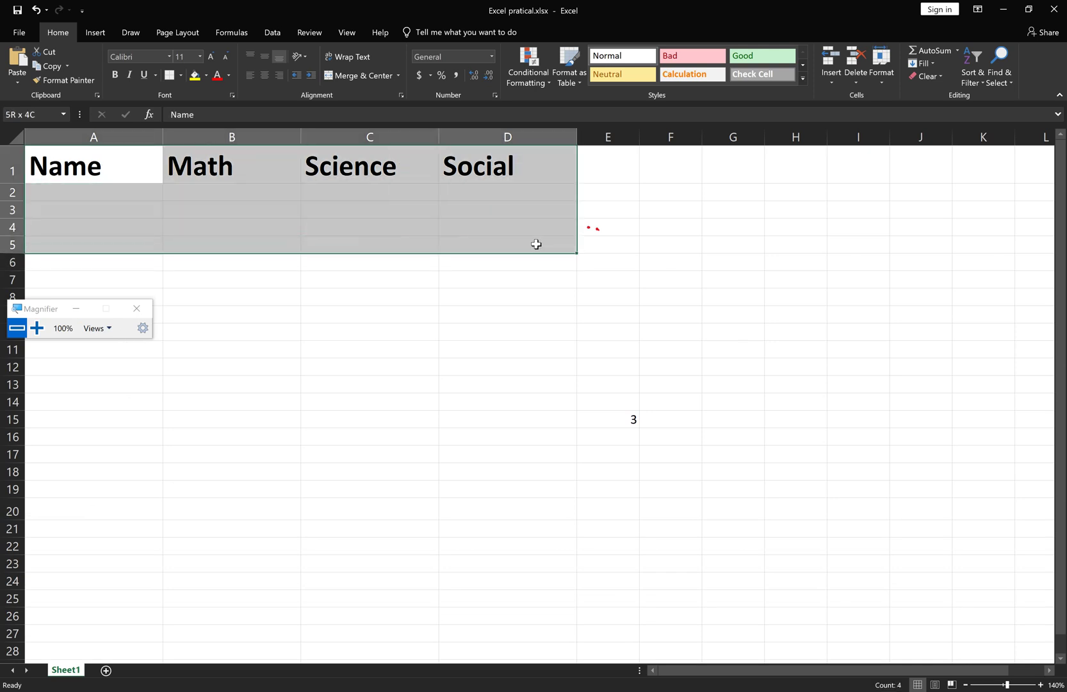
click(572, 83)
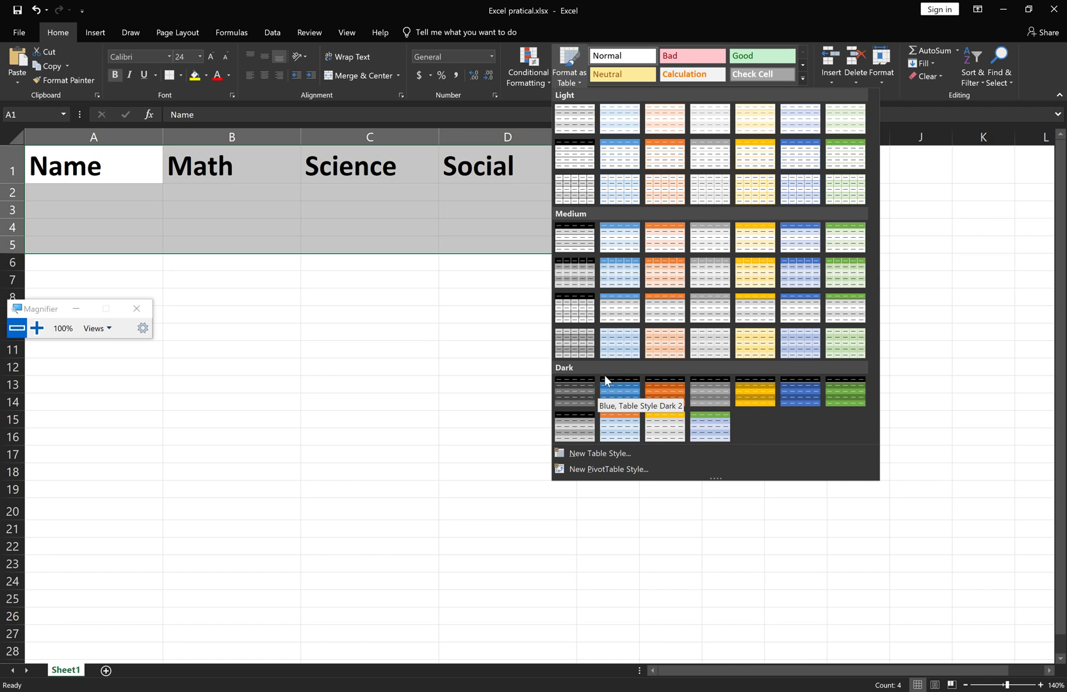
click(834, 306)
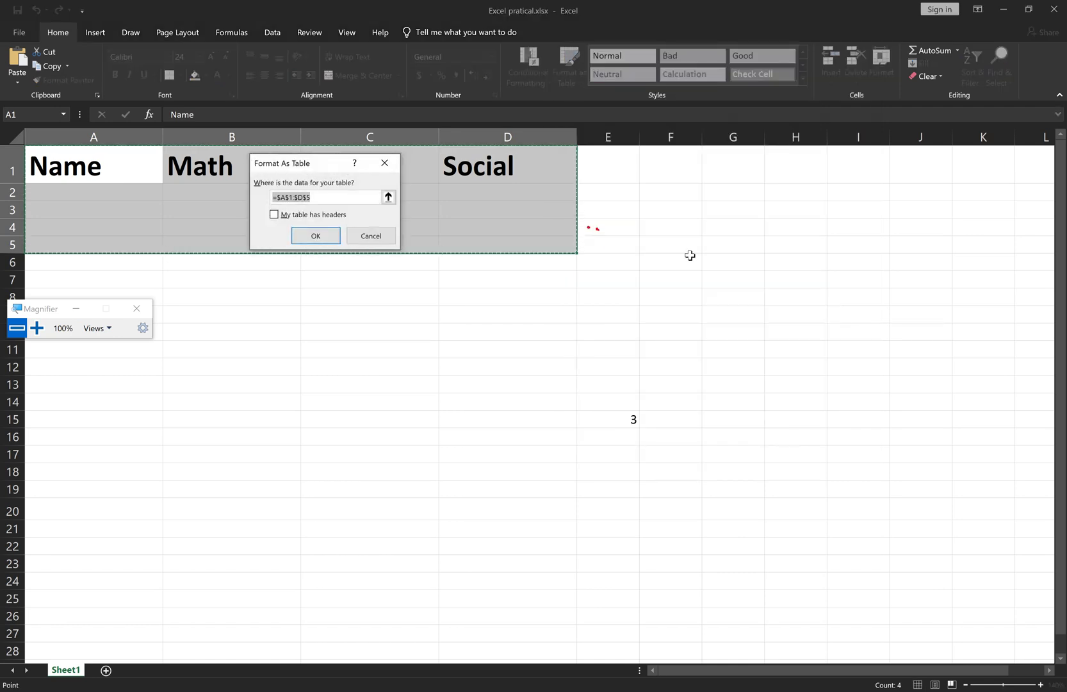
click(279, 216)
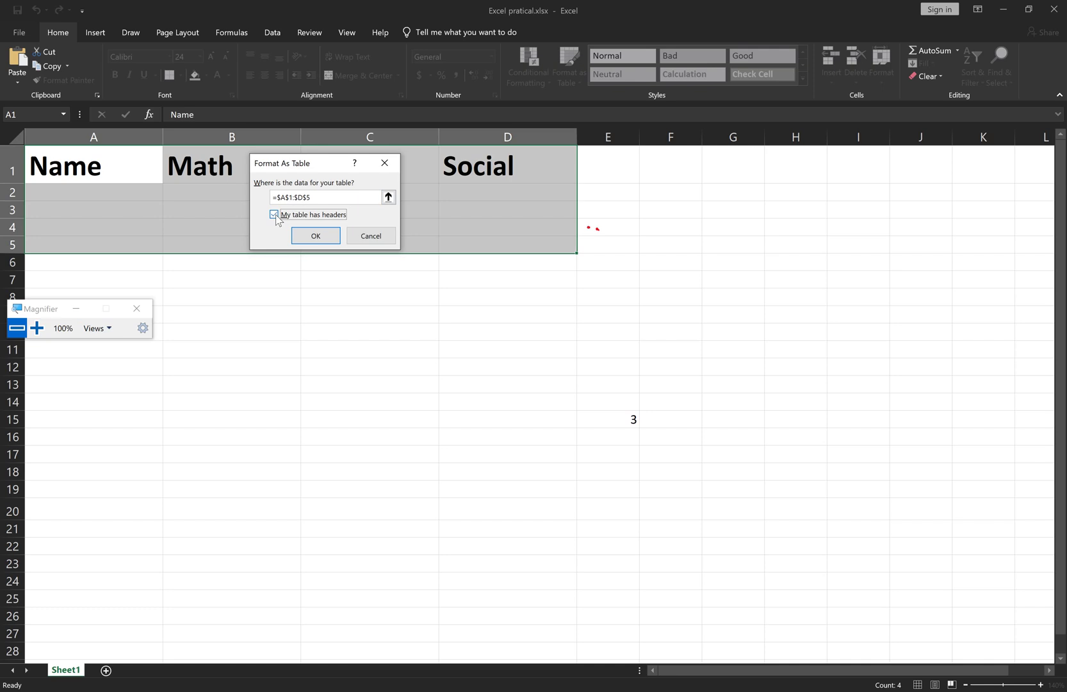
click(315, 236)
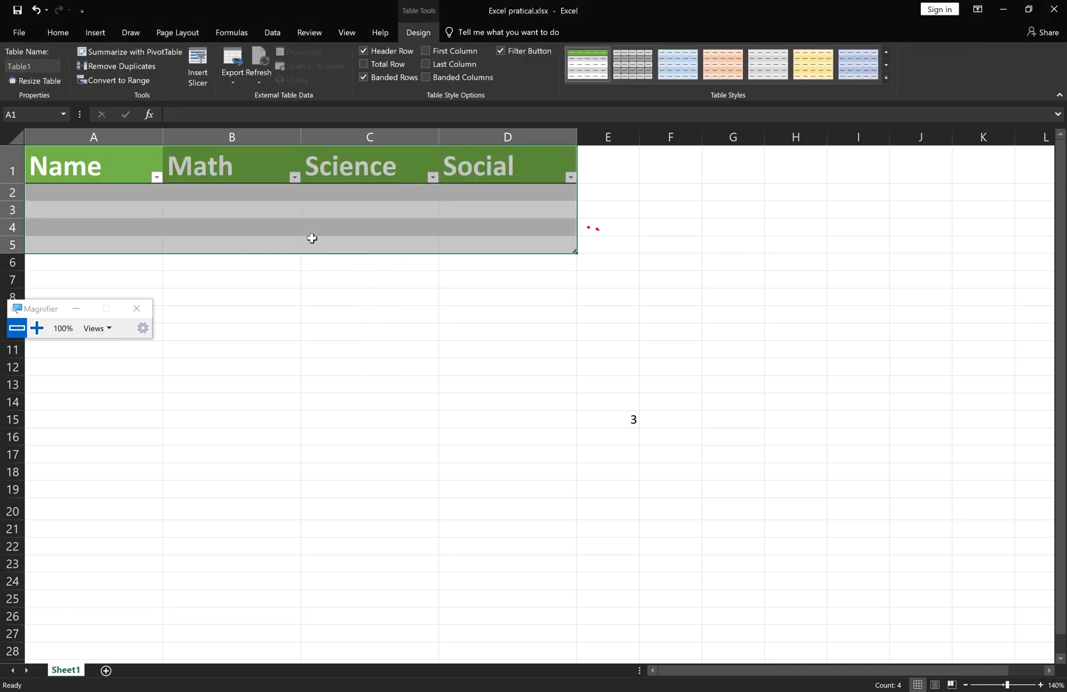
click(320, 280)
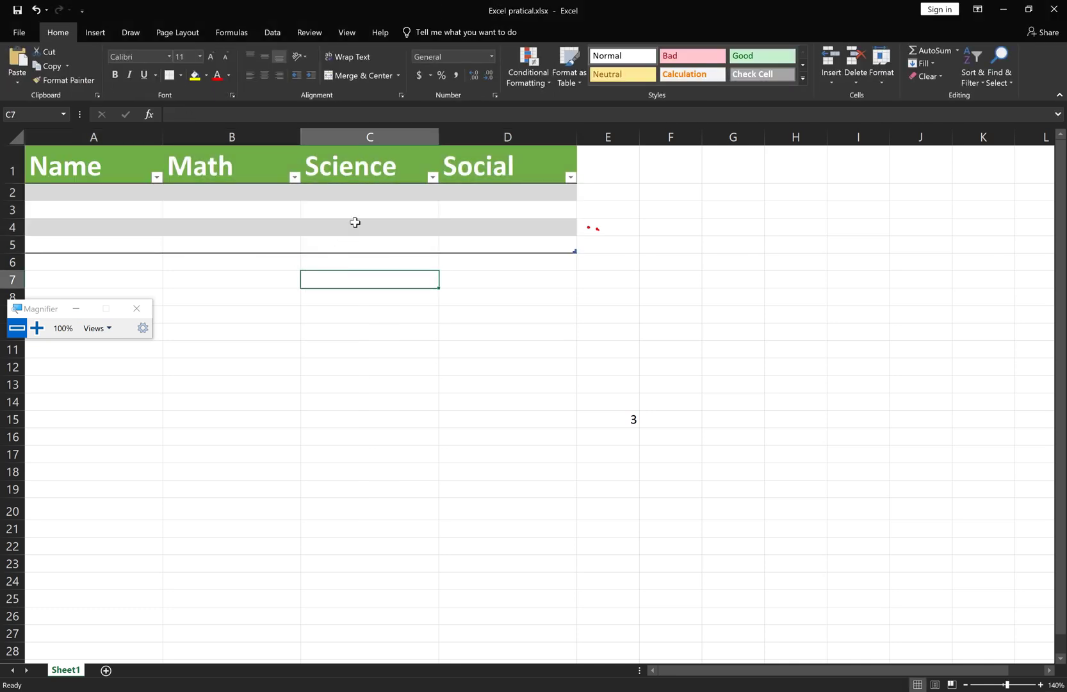
- Extend the table down to row 8 and restyle it with the green medium style that has light green banded rows
click(333, 201)
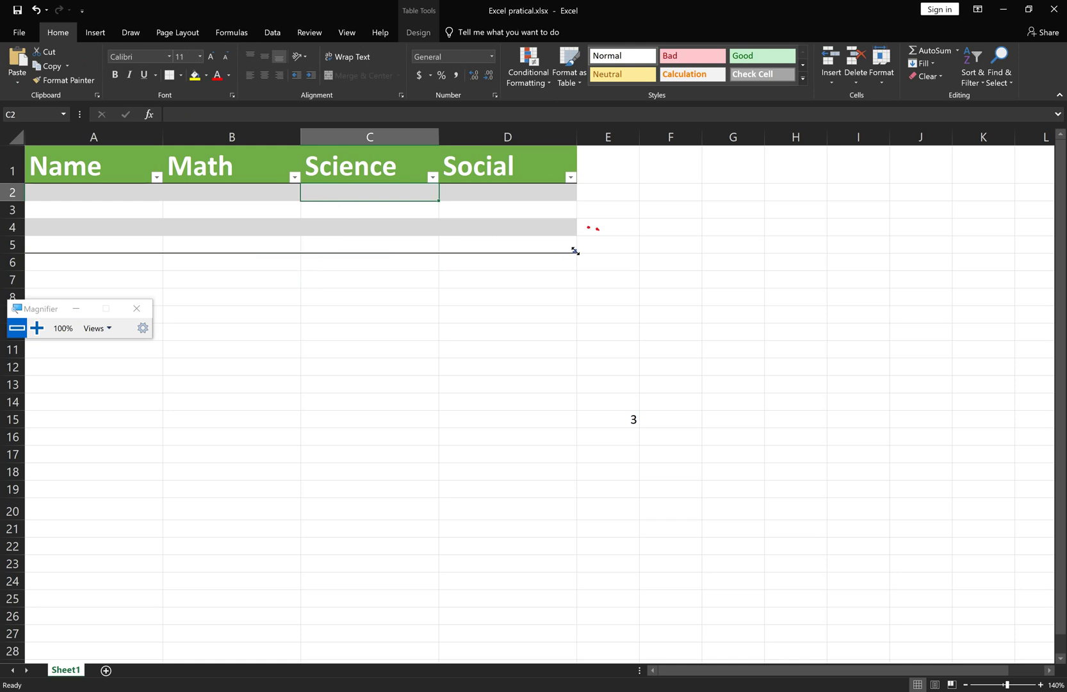
drag(575, 251, 575, 304)
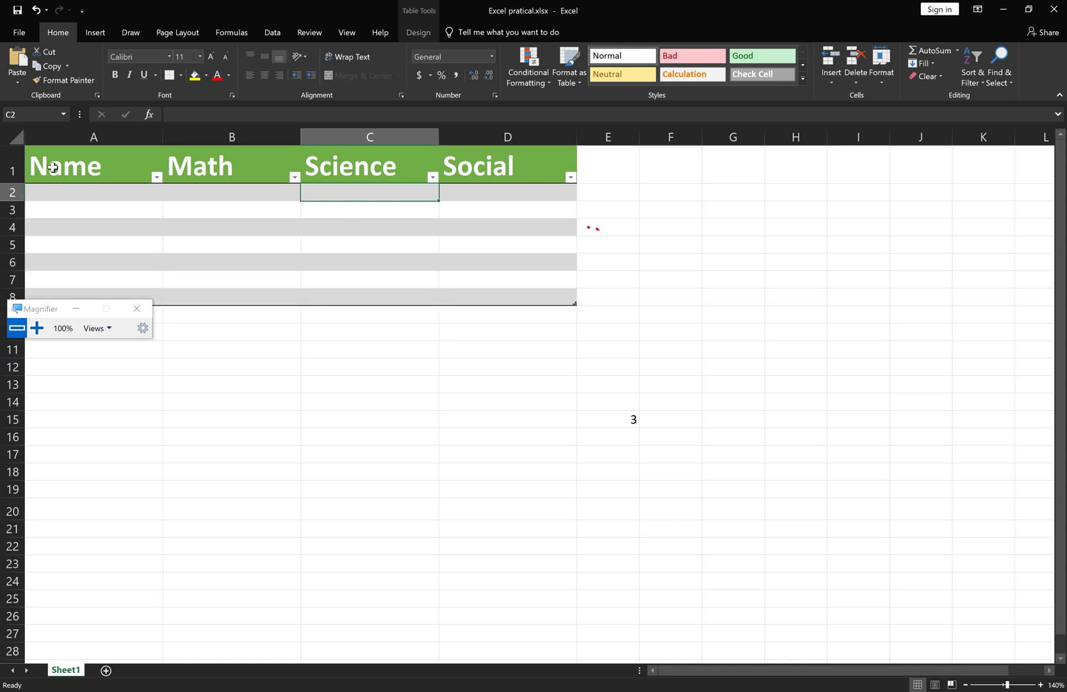
drag(42, 163, 378, 299)
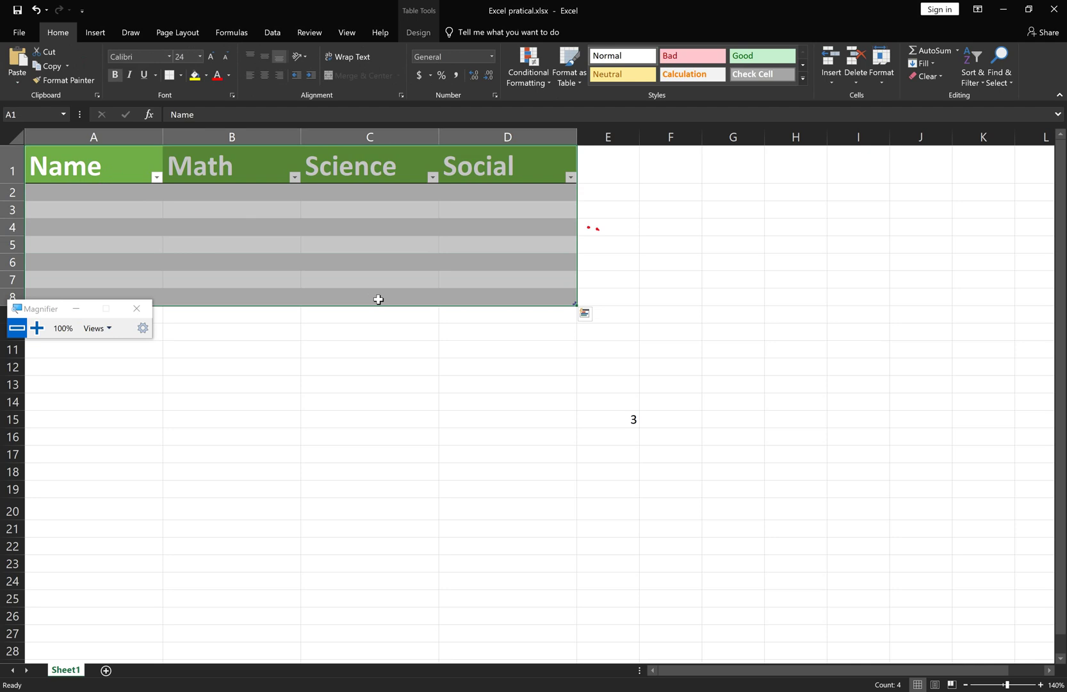
click(575, 82)
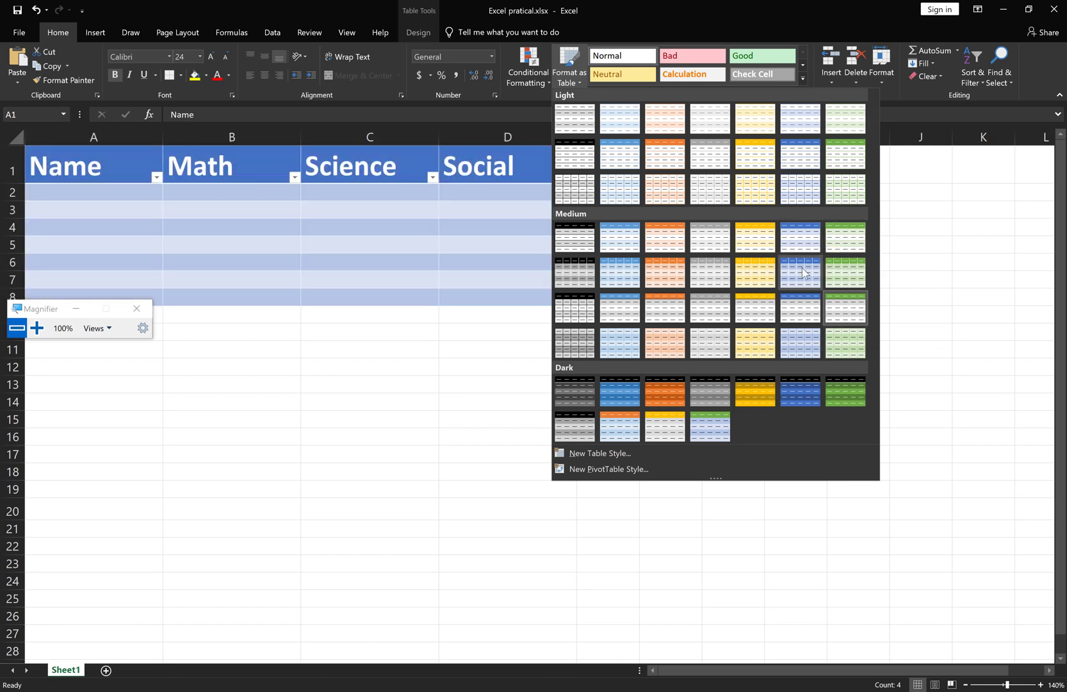
click(848, 263)
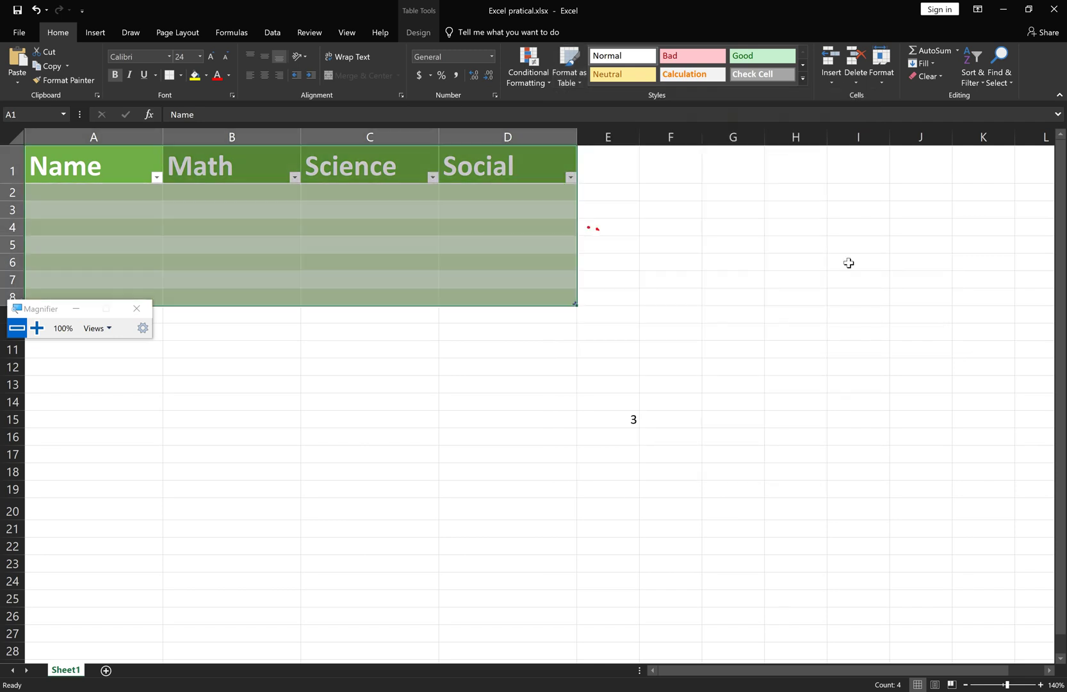
click(418, 331)
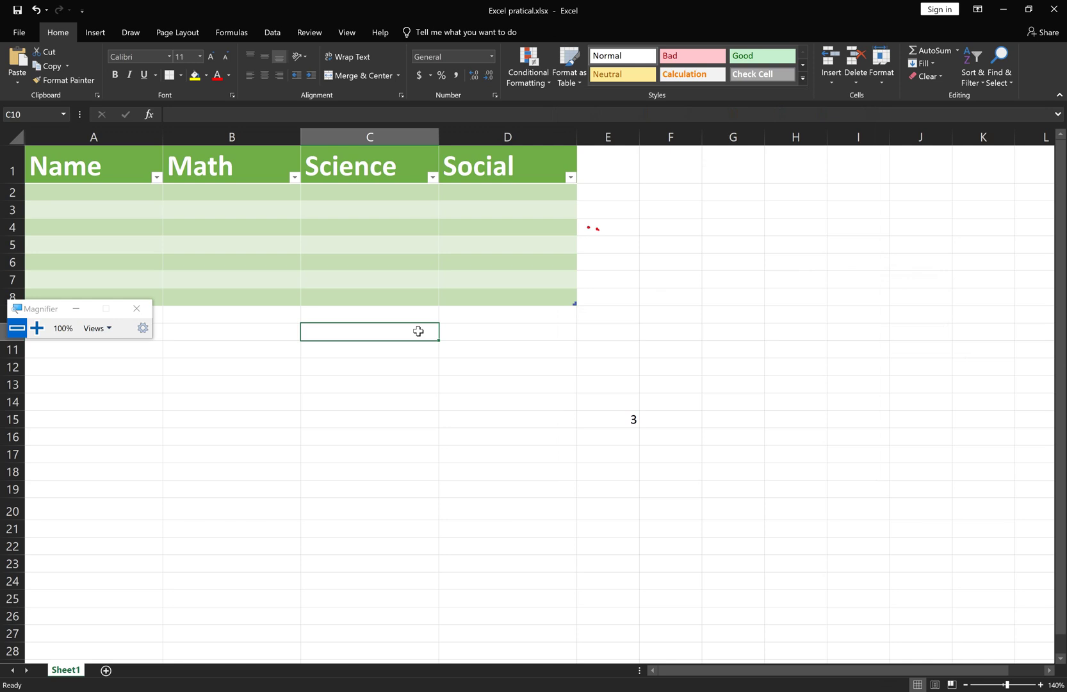
- Set the font color of the table headings in A1:D1 to standard red
click(34, 158)
drag(35, 158, 474, 168)
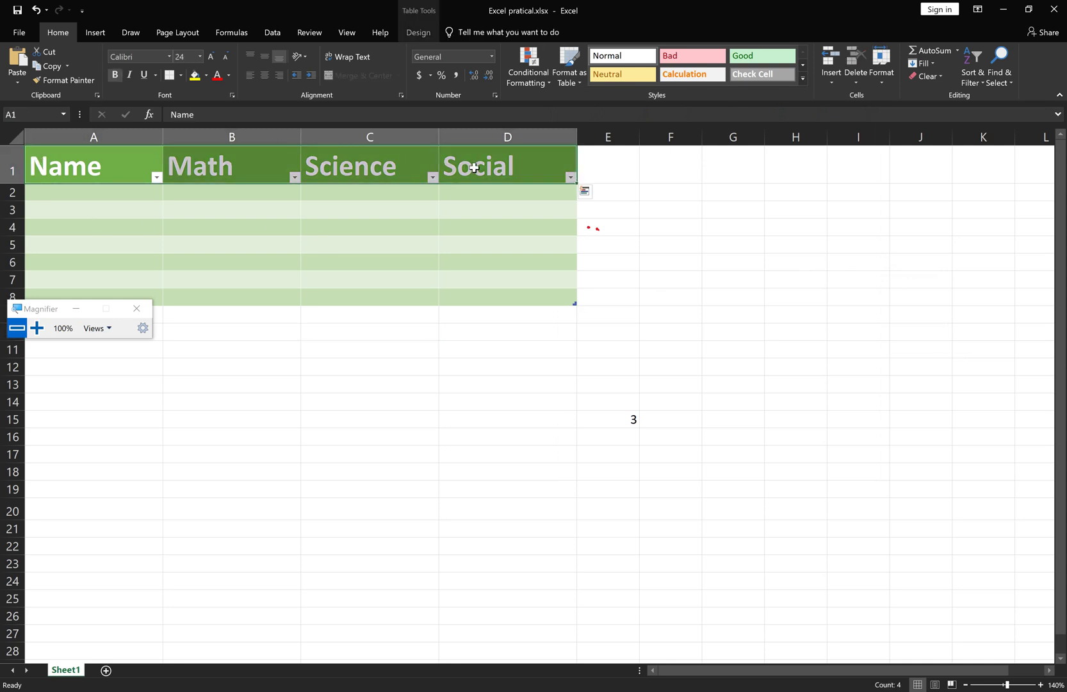
click(217, 75)
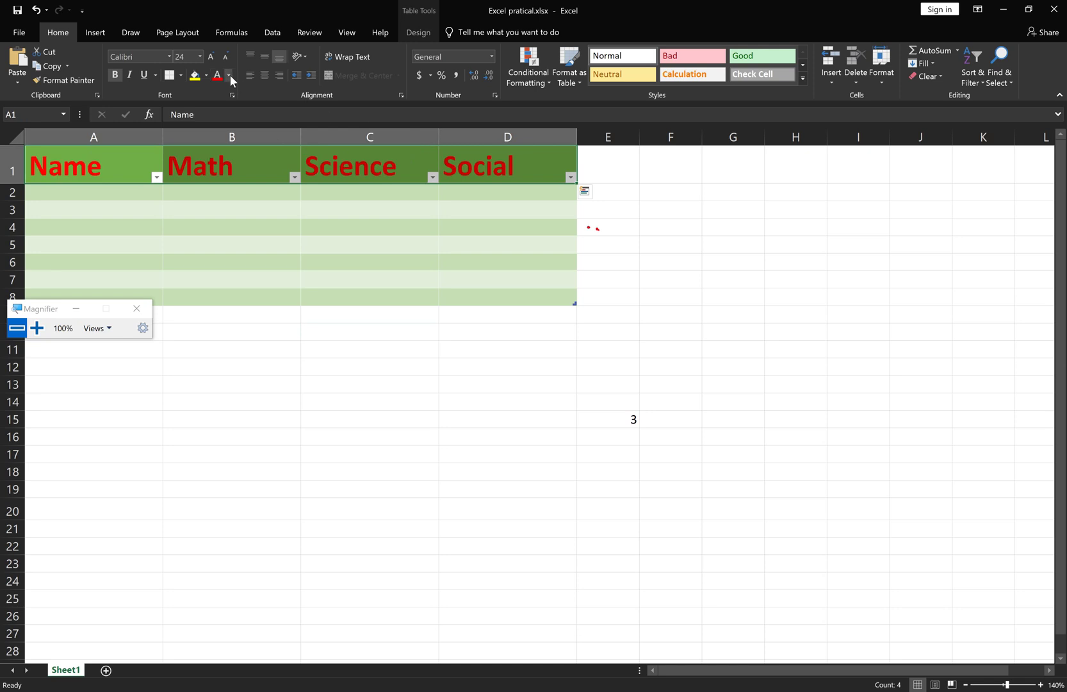
click(229, 75)
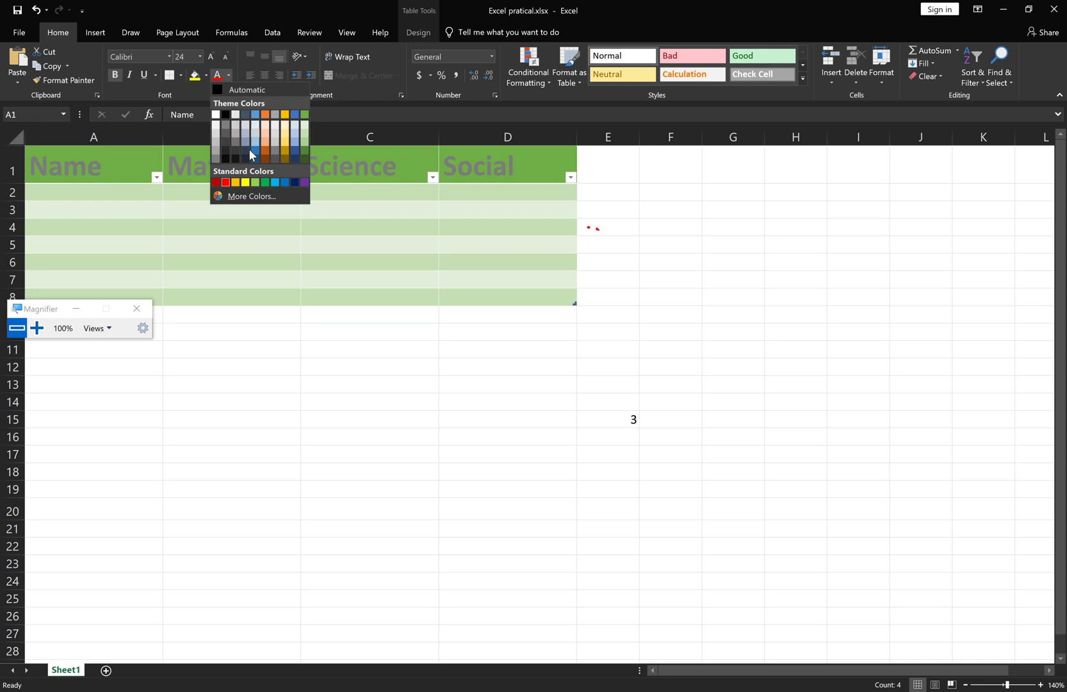
click(225, 181)
click(219, 198)
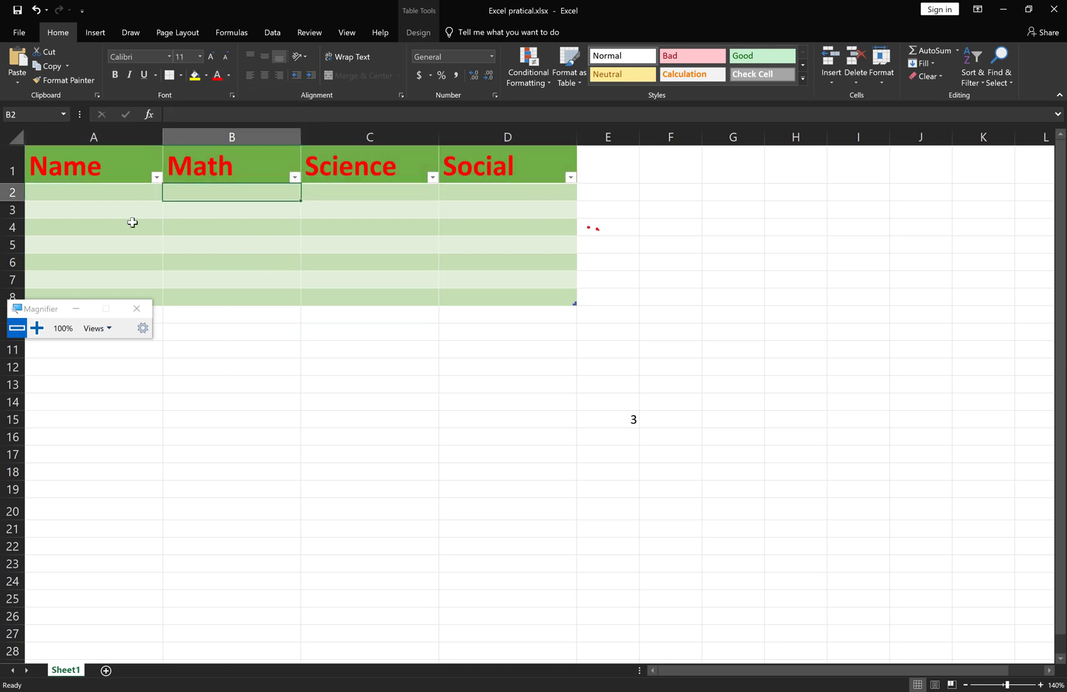
- Enter the first student's name from the sketch in cell A2
double_click(109, 192)
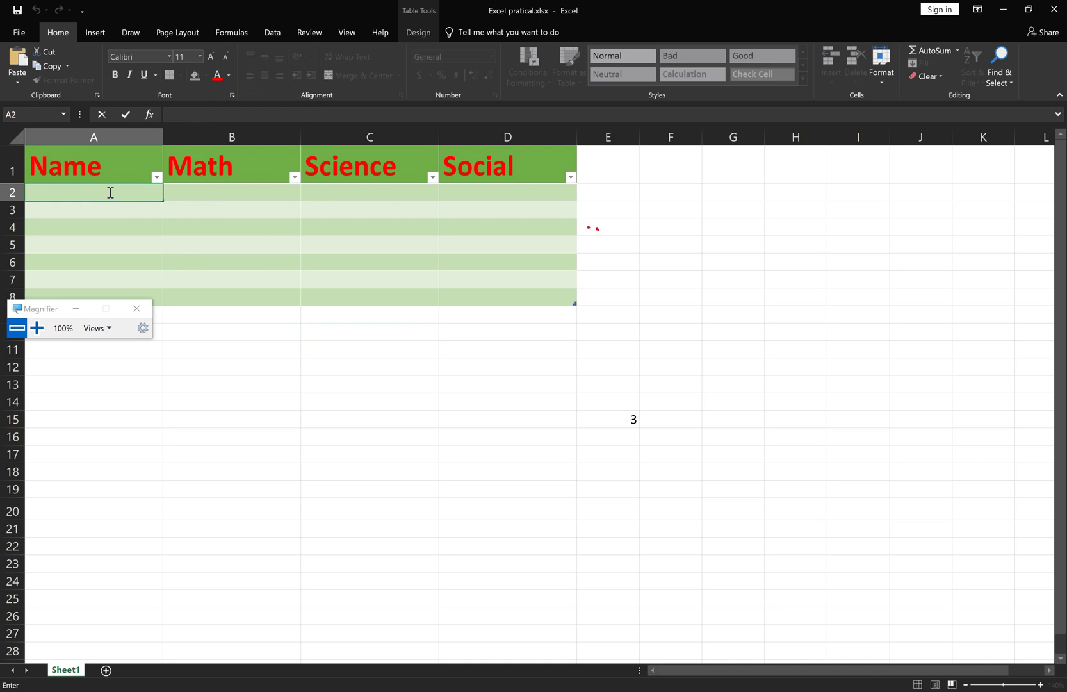
text(ANu)
key(Return)
- Check the handwritten marks table in OneNote and enter the second student's name in cell A3 of the Excel sheet
double_click(50, 212)
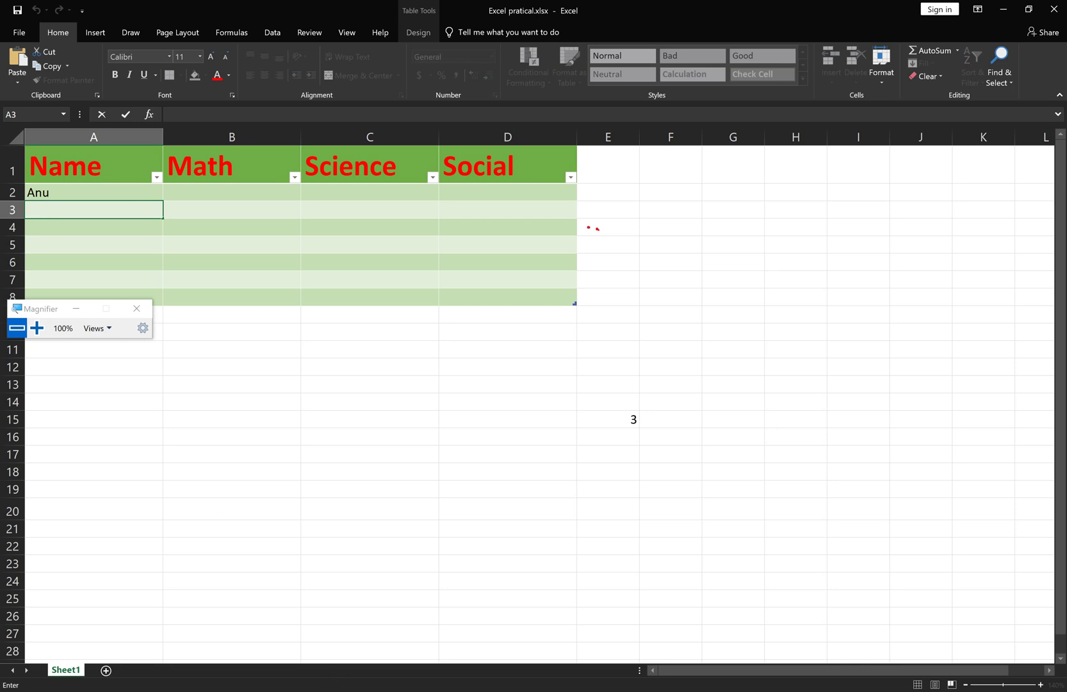
key(alt+Tab)
scroll(399, 512, right, 1)
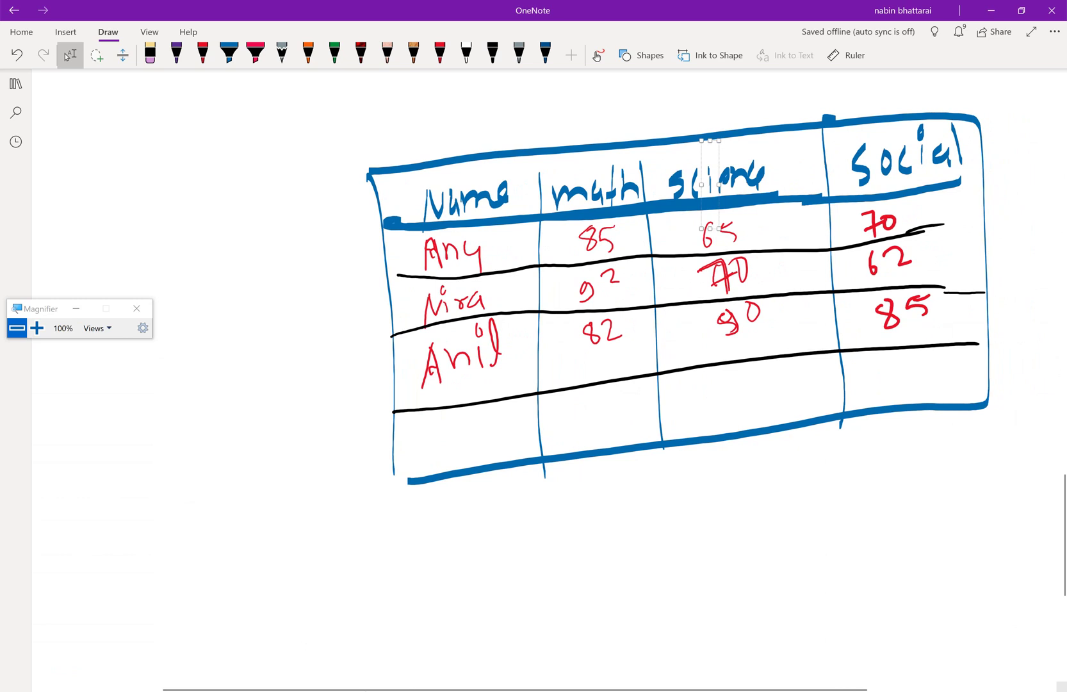
key(alt+Tab)
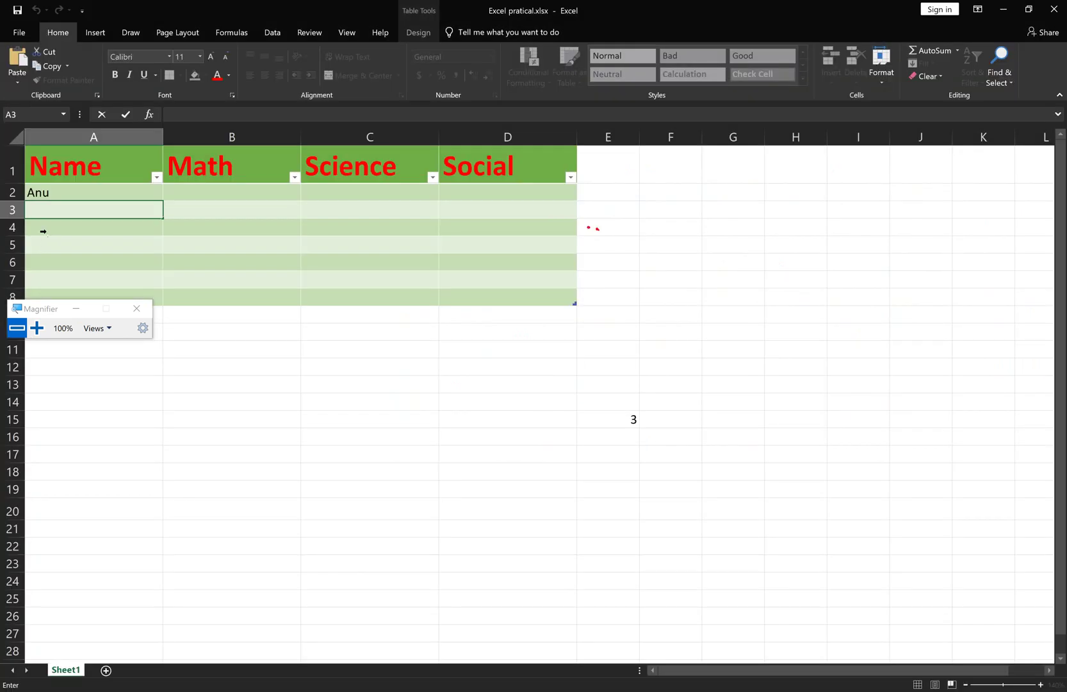
click(45, 227)
click(50, 208)
text(Nira)
click(58, 229)
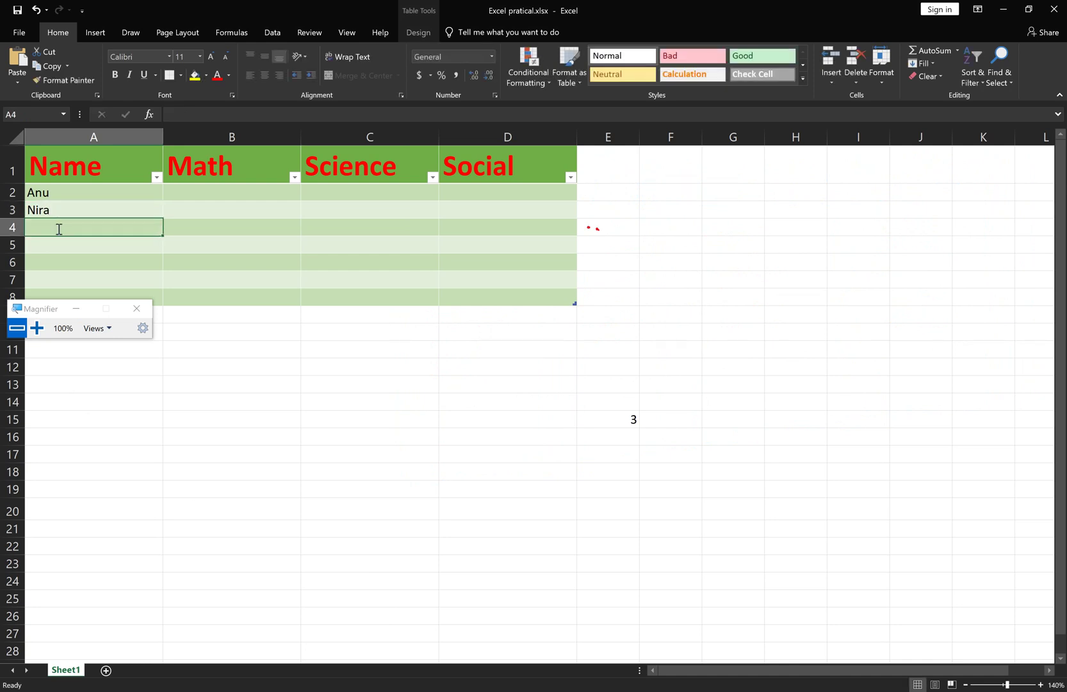
- Demonstrate moving the active cell down column A from A4 to A8 and back up to A5
double_click(59, 229)
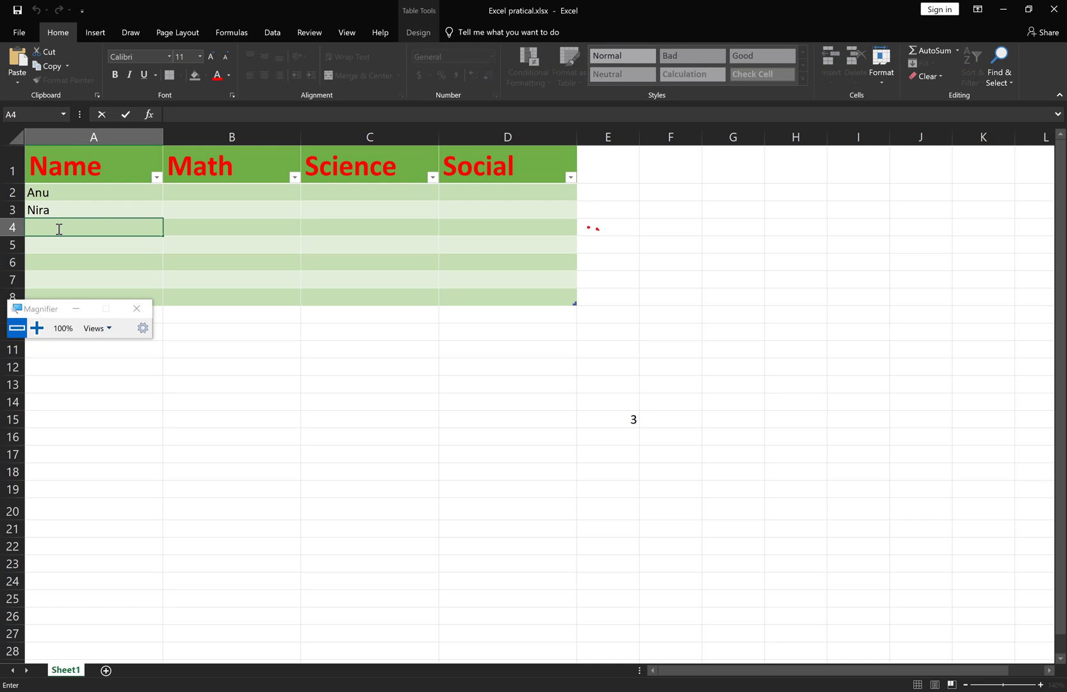
key(Down)
key(Down)
key(Down)
key(Down)
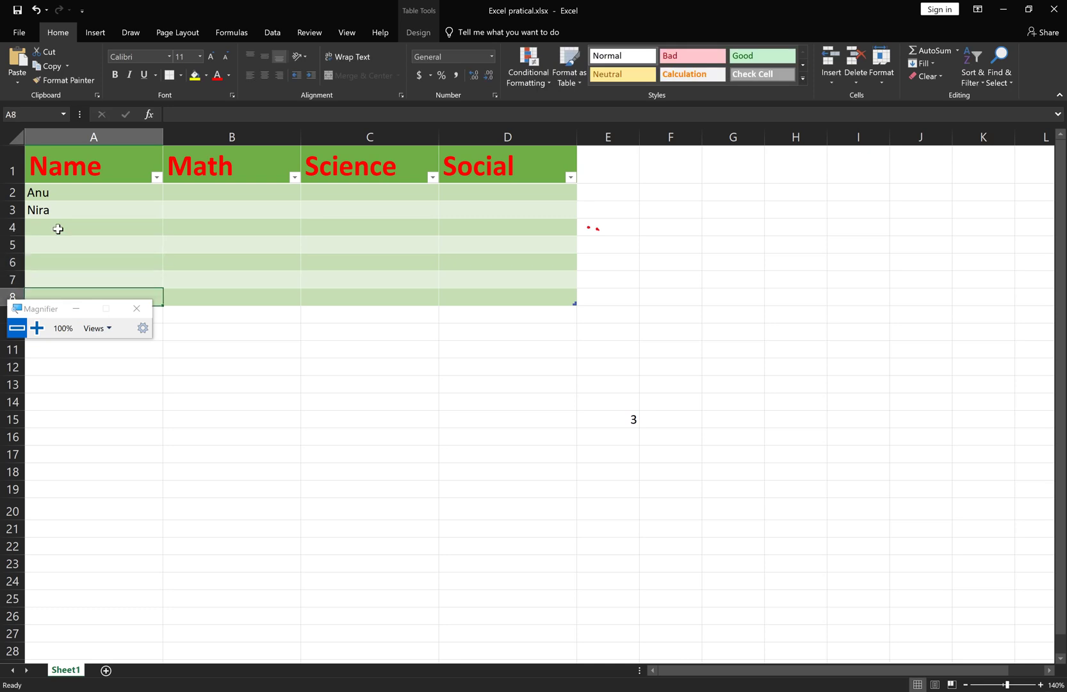
key(Up)
key(Up)
key(Up)
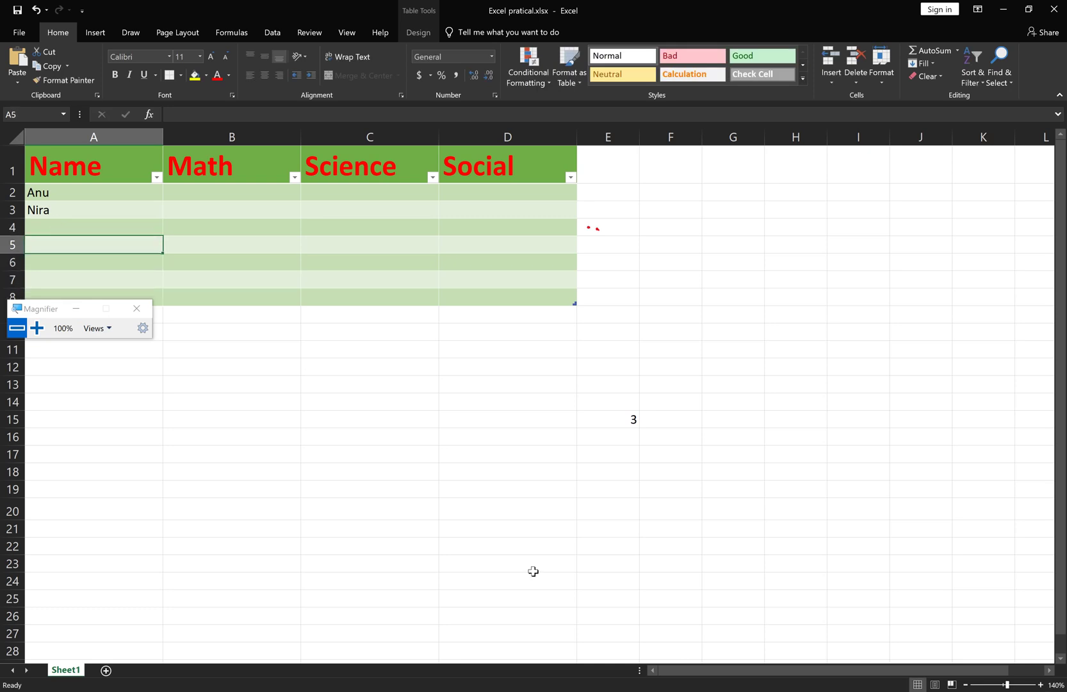
- Open the On-Screen Keyboard below the table, start editing A4, and move the Magnifier window clear of the table
click(326, 690)
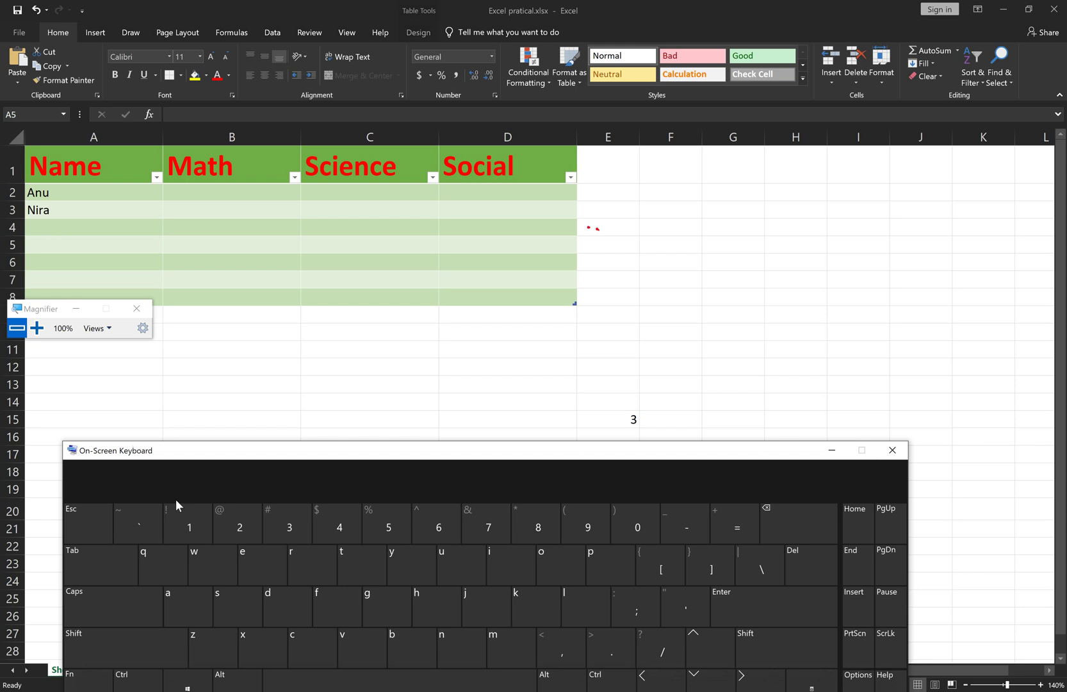
drag(176, 455, 137, 368)
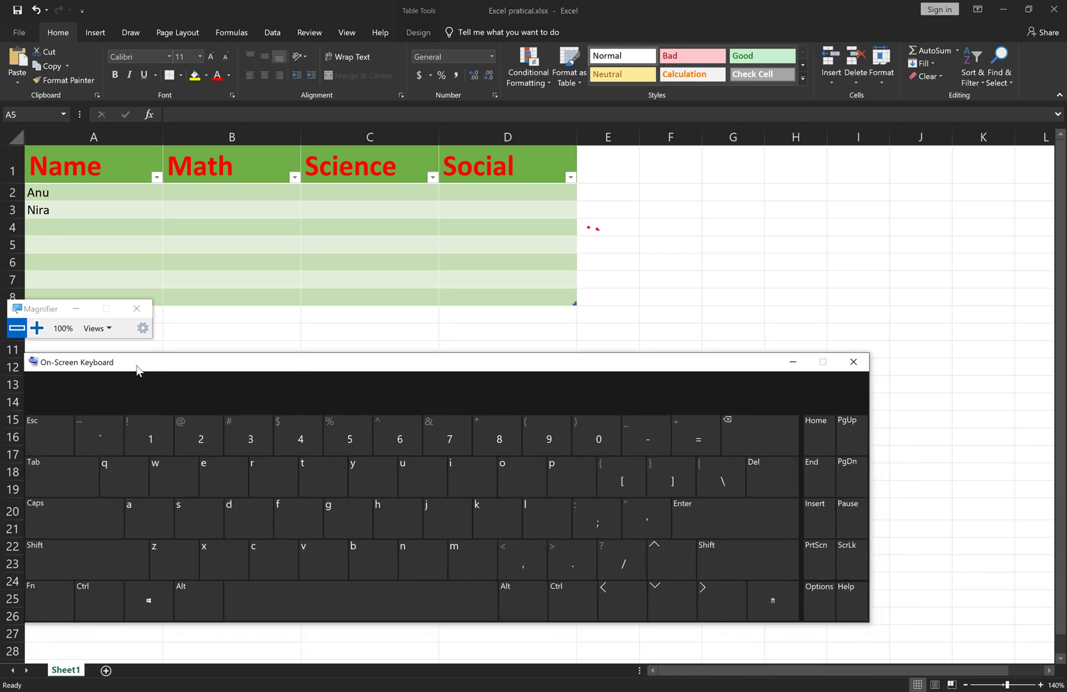
click(85, 226)
double_click(85, 227)
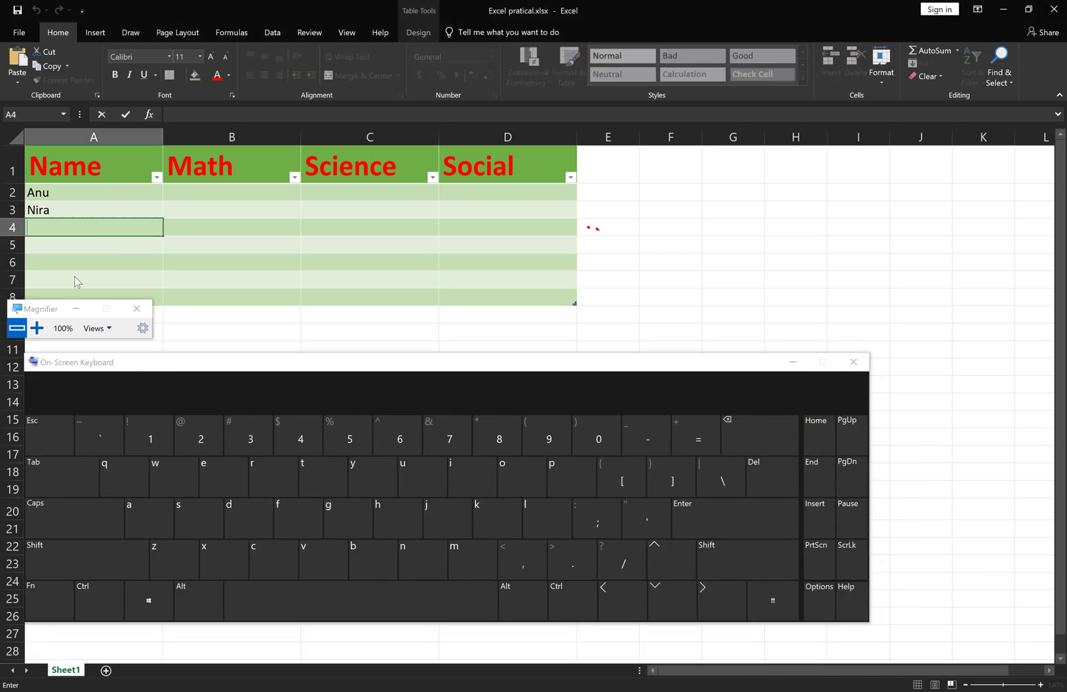
drag(51, 310, 698, 322)
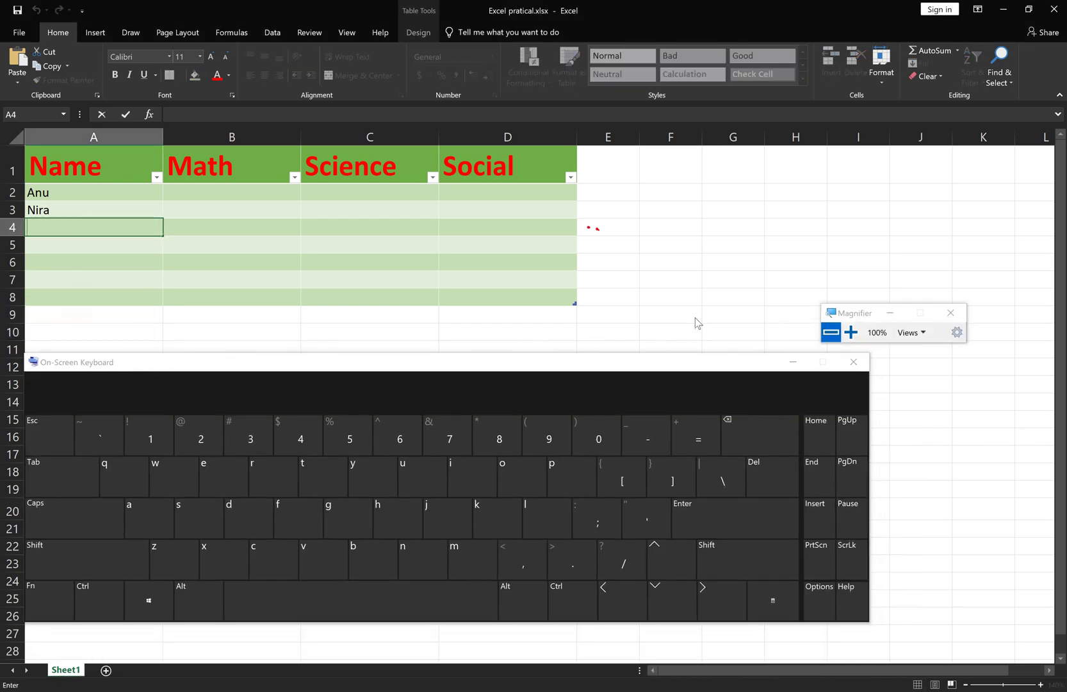
- Demonstrate advancing cell by cell across the table rows from A4 to C6 using the On-Screen Keyboard
click(76, 480)
click(76, 481)
click(76, 480)
click(76, 481)
click(75, 481)
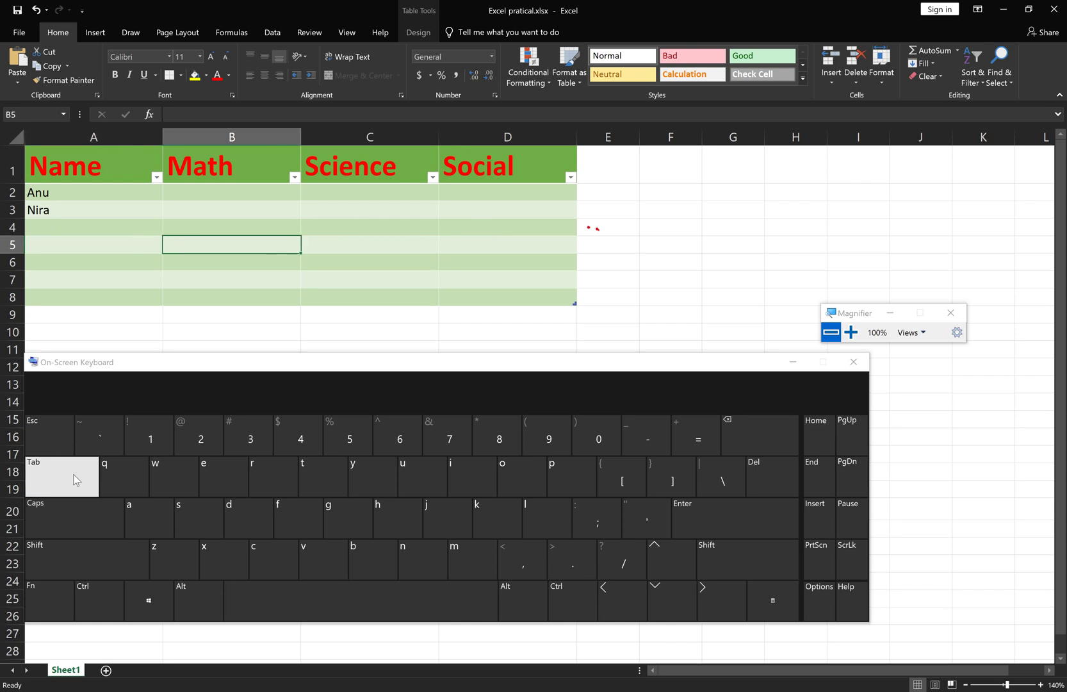
click(76, 480)
click(75, 480)
click(76, 480)
click(75, 480)
click(76, 480)
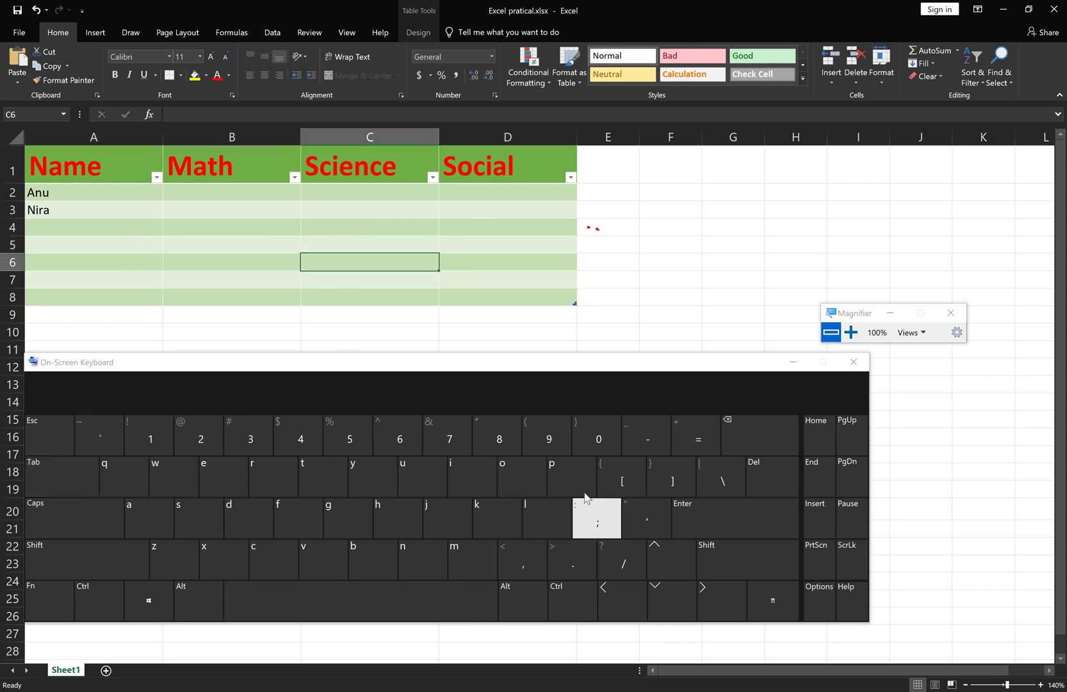
- Demonstrate advancing the active cell row by row from C6 to A10 using the On-Screen Keyboard
click(689, 512)
click(689, 512)
click(689, 516)
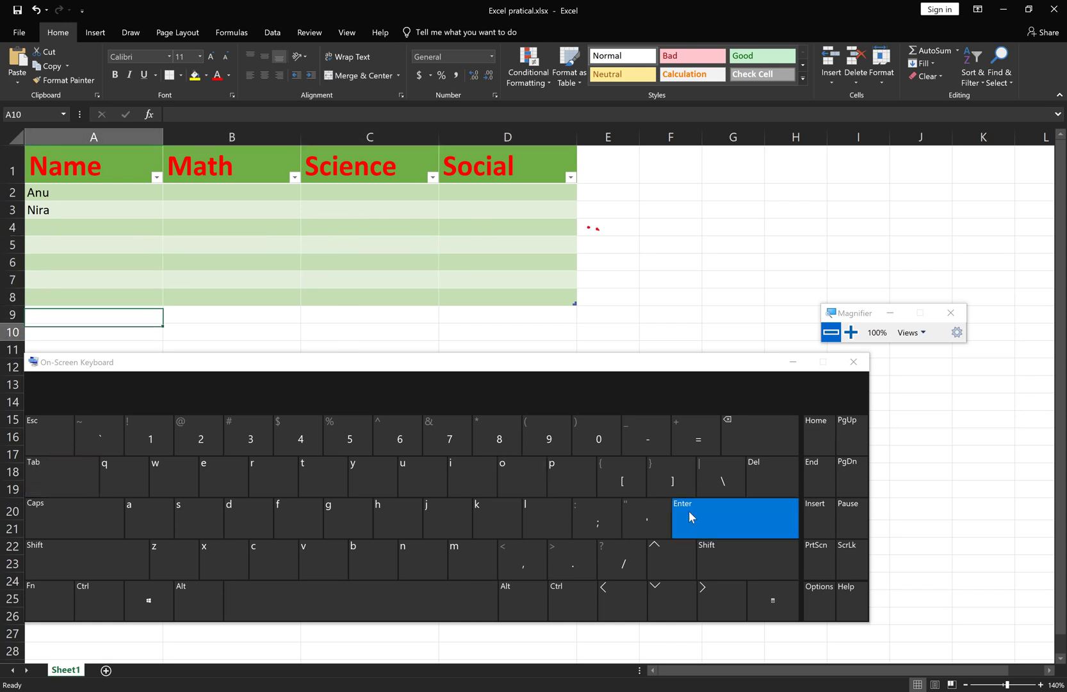
click(689, 515)
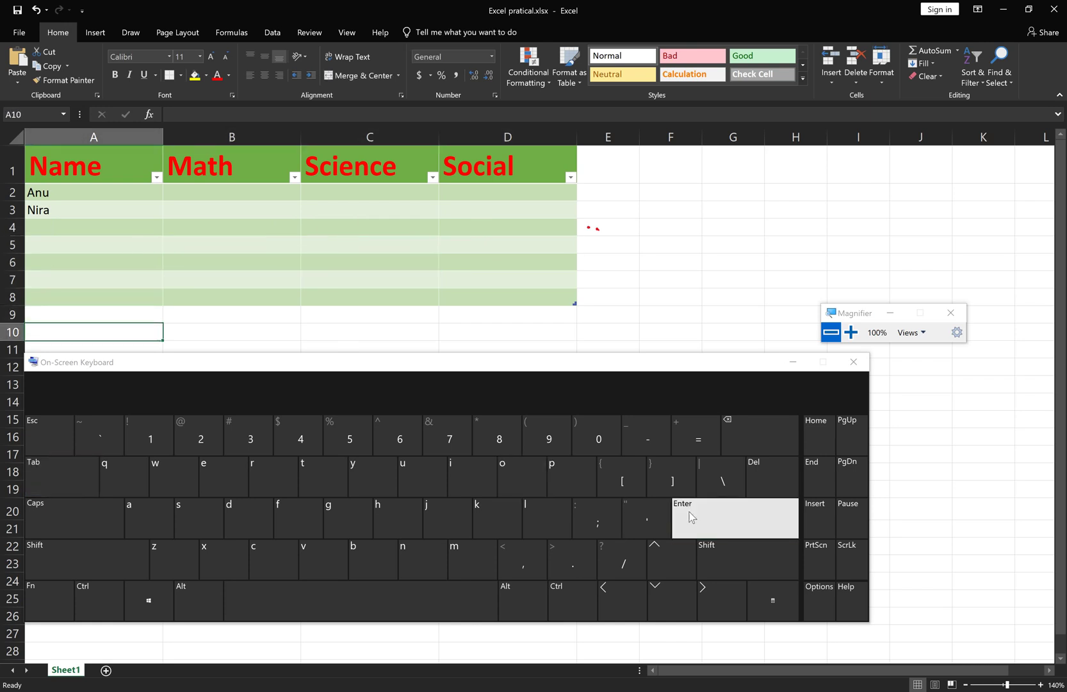
- Move the active cell up column A from A10 to A4 using the On-Screen Keyboard
click(657, 551)
click(658, 550)
click(658, 551)
click(657, 550)
click(658, 551)
click(657, 551)
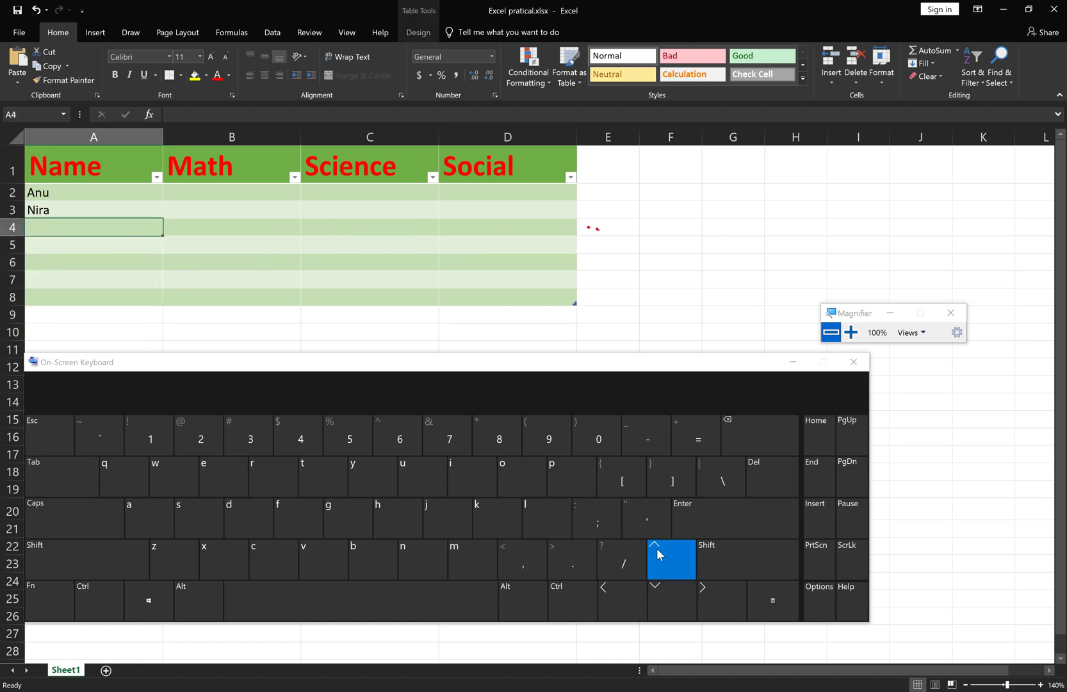
- Move the active cell from A4 up to A3, across to D3, and back to A3 using the On-Screen Keyboard
click(657, 550)
click(712, 584)
click(712, 584)
click(712, 584)
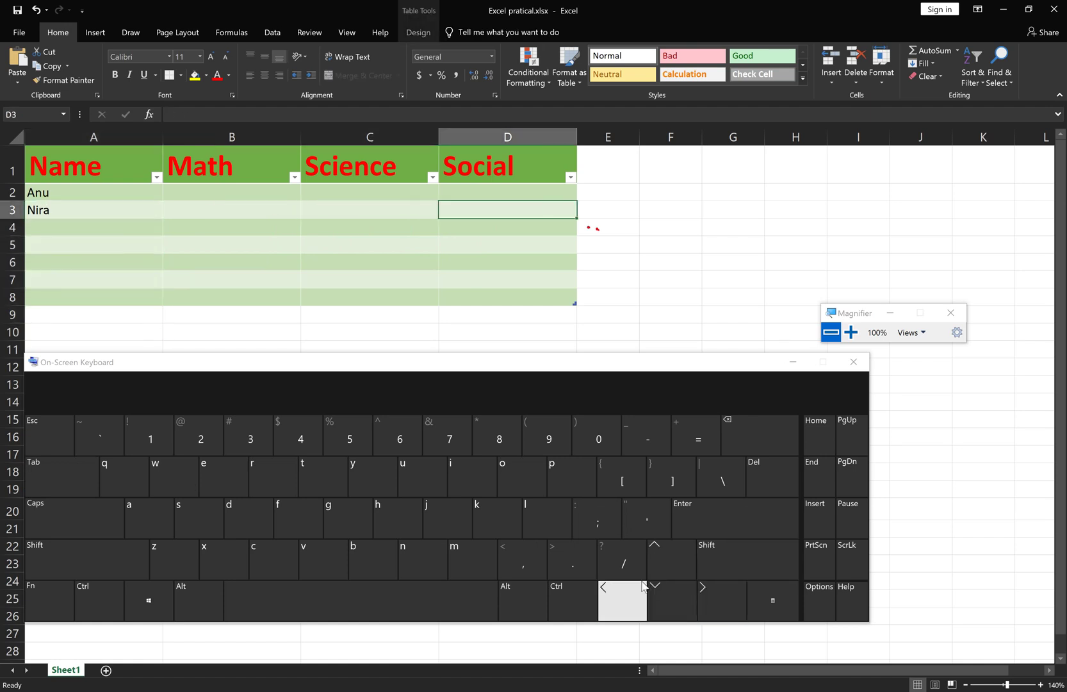
click(642, 587)
click(641, 587)
click(640, 586)
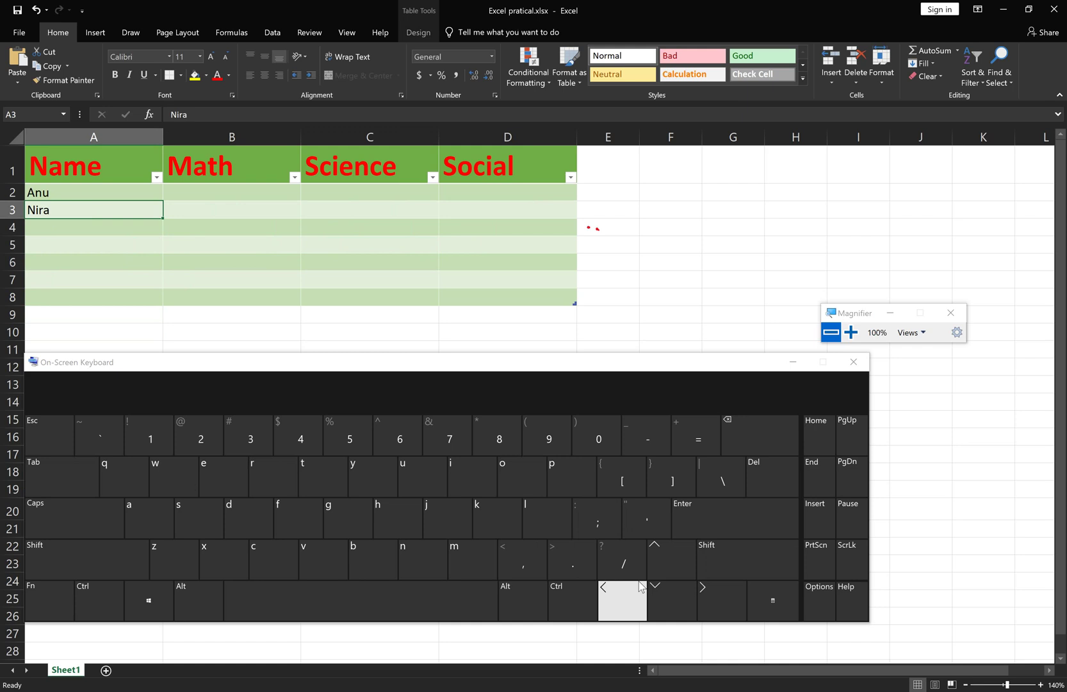
- Demonstrate moving down and up column A from A3 to A2, and across to D2, using the On-Screen Keyboard
click(672, 589)
click(672, 589)
click(666, 552)
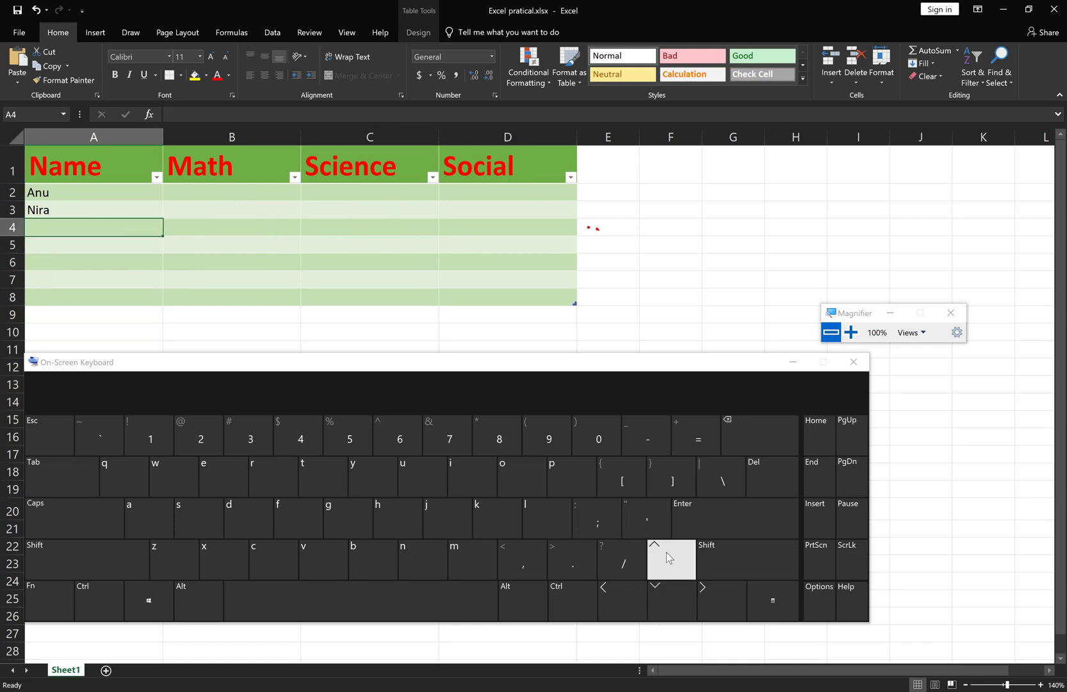
click(666, 552)
click(666, 552)
click(722, 596)
click(723, 597)
click(722, 597)
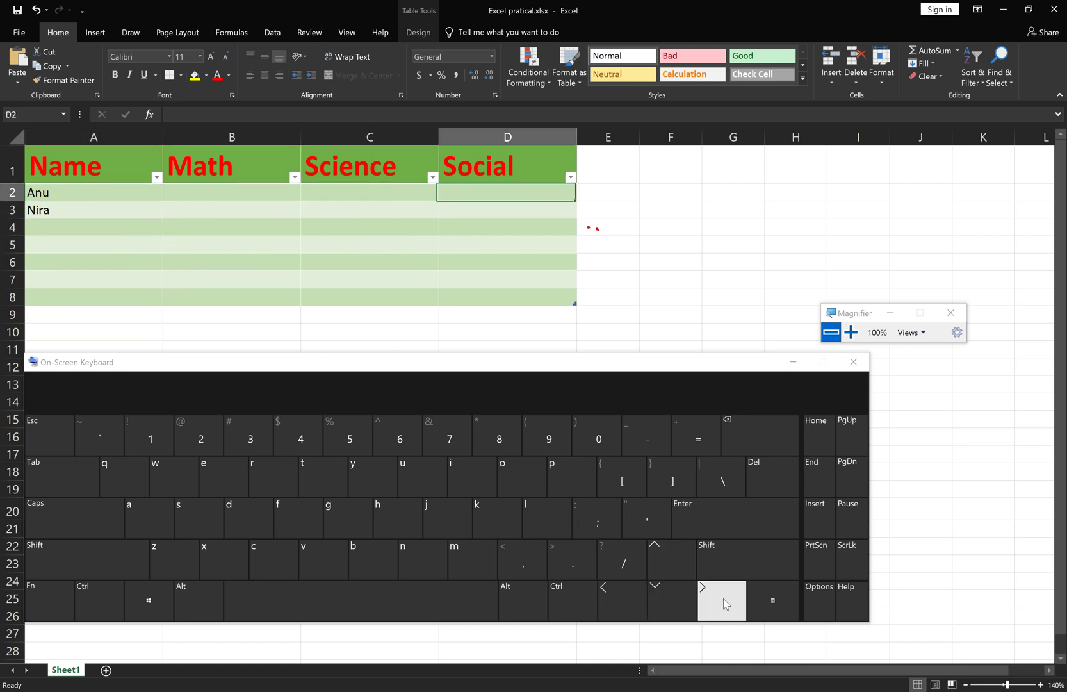
- Move the active cell down from D2 to D4 and back along the row to A4 using the On-Screen Keyboard
click(679, 601)
click(672, 597)
click(622, 590)
click(623, 590)
click(623, 590)
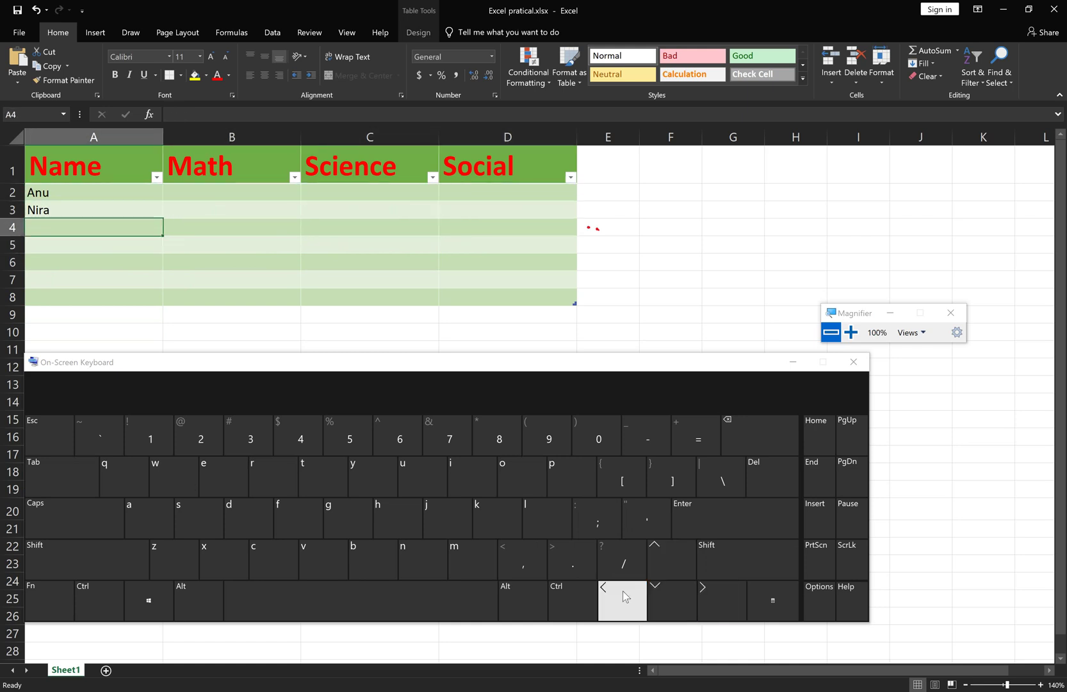
- Demonstrate moving the active cell in all directions from A4, ending at C3, using the On-Screen Keyboard
click(659, 557)
click(658, 557)
click(658, 592)
click(658, 592)
click(705, 592)
click(704, 592)
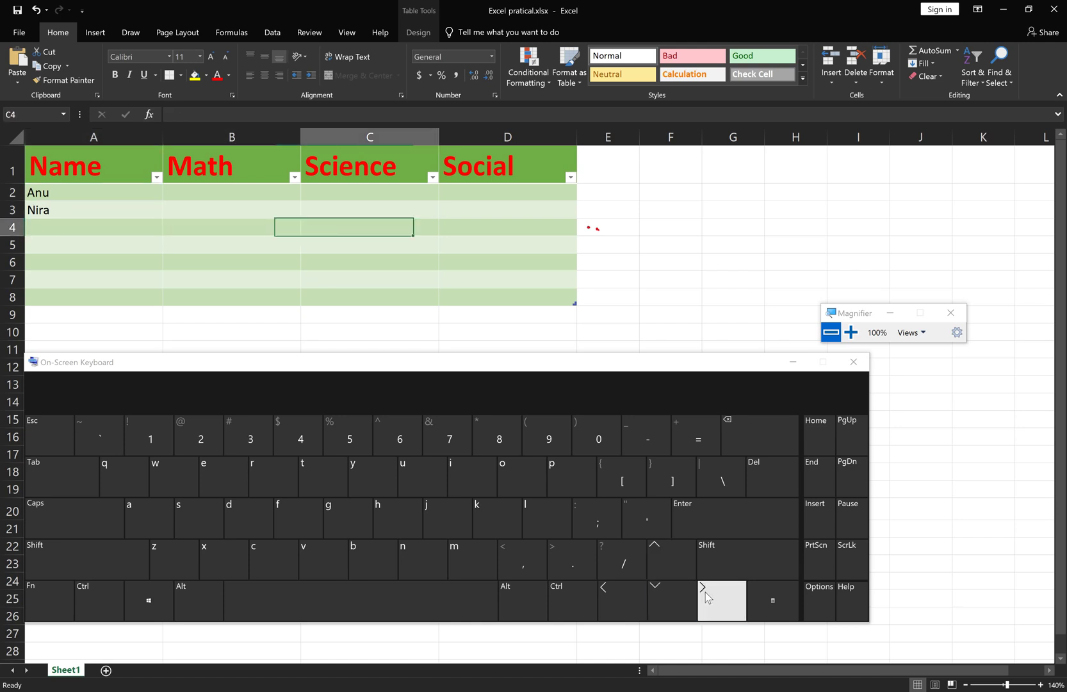
click(674, 563)
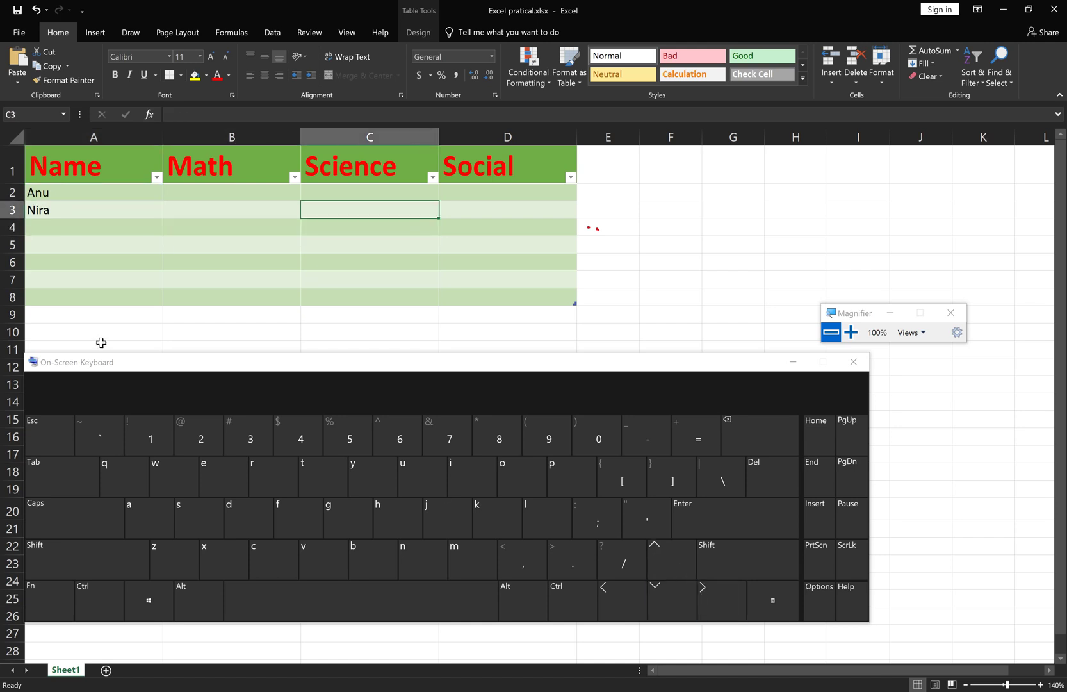
- Enter the third and fourth students' first names in cells A4 and A5
double_click(60, 230)
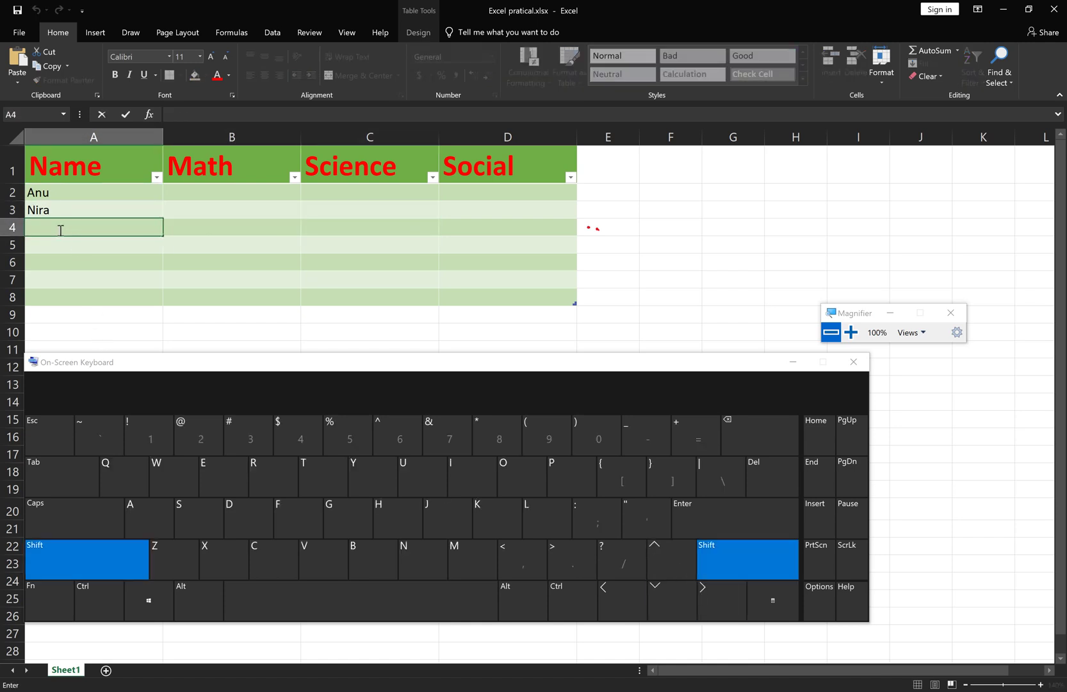
text(NIshant)
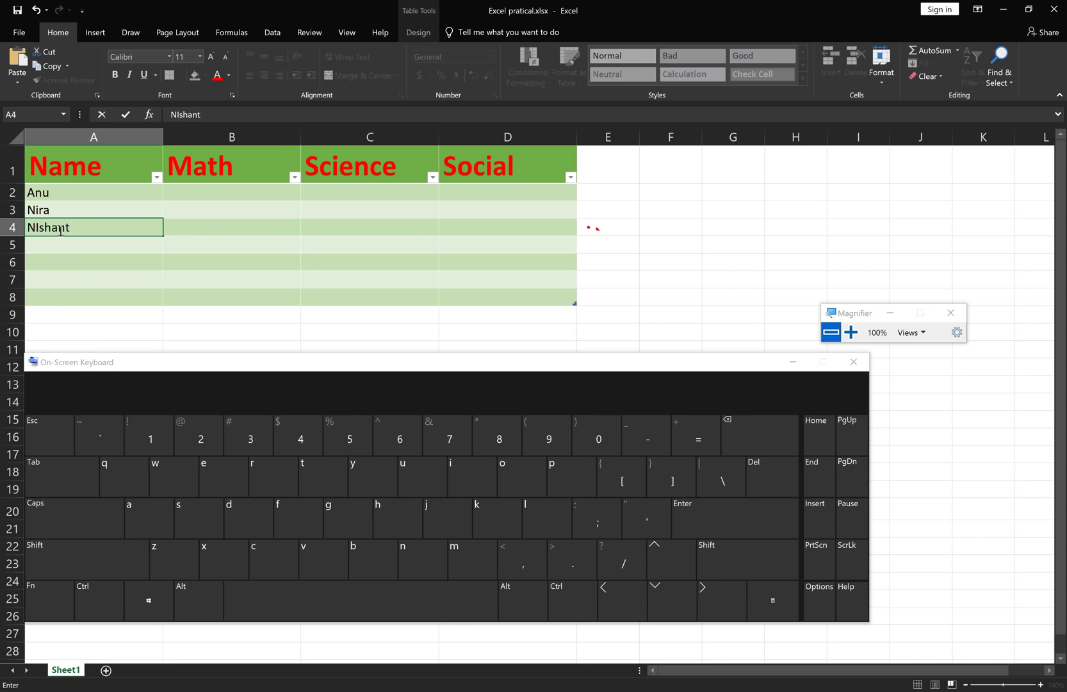
key(ctrl+Return)
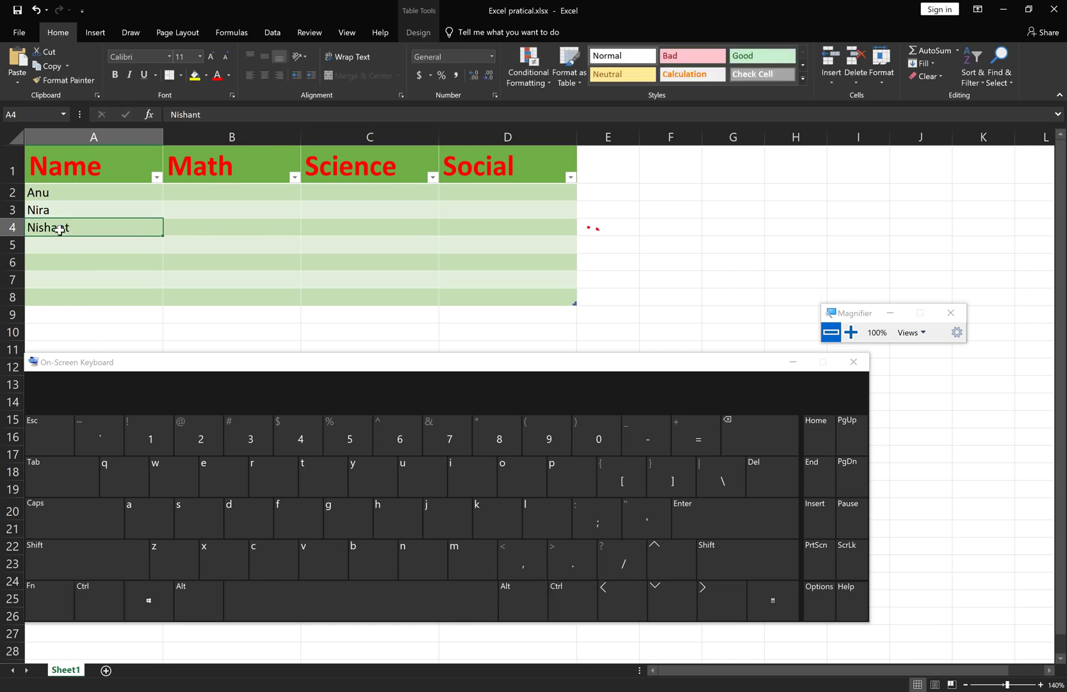
double_click(55, 242)
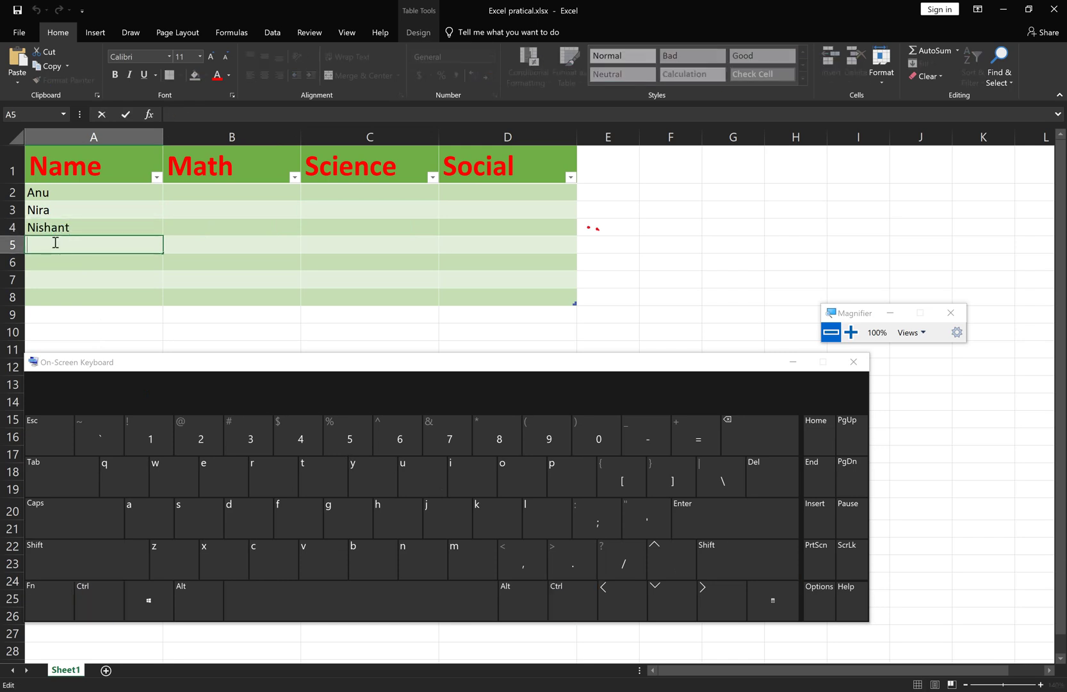
text(Anil)
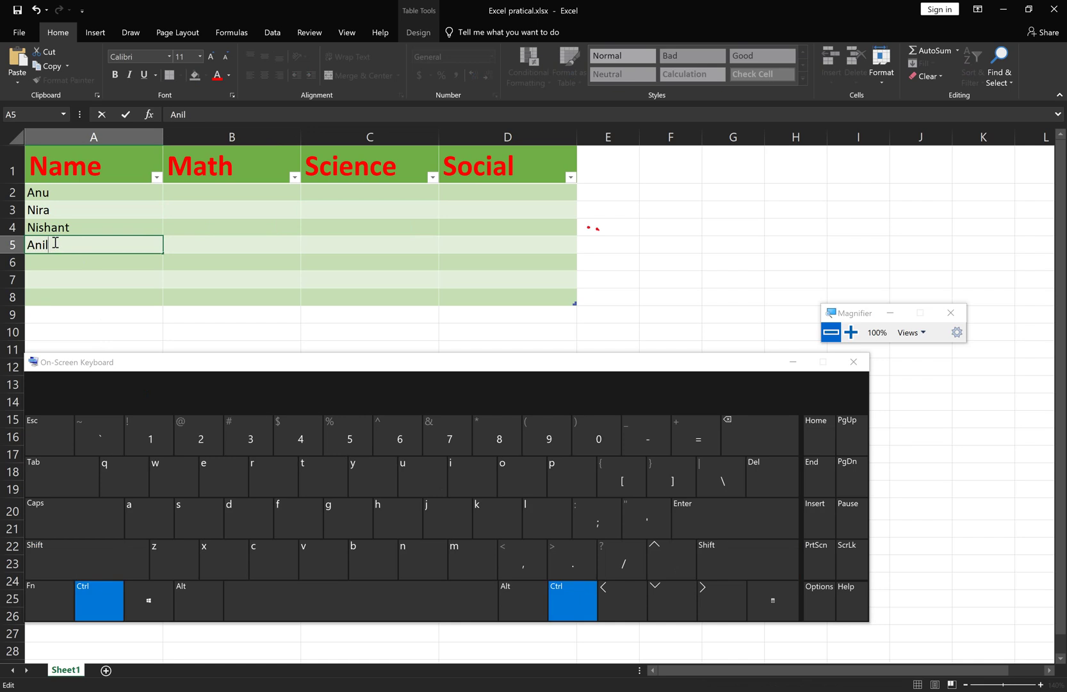
key(ctrl+Return)
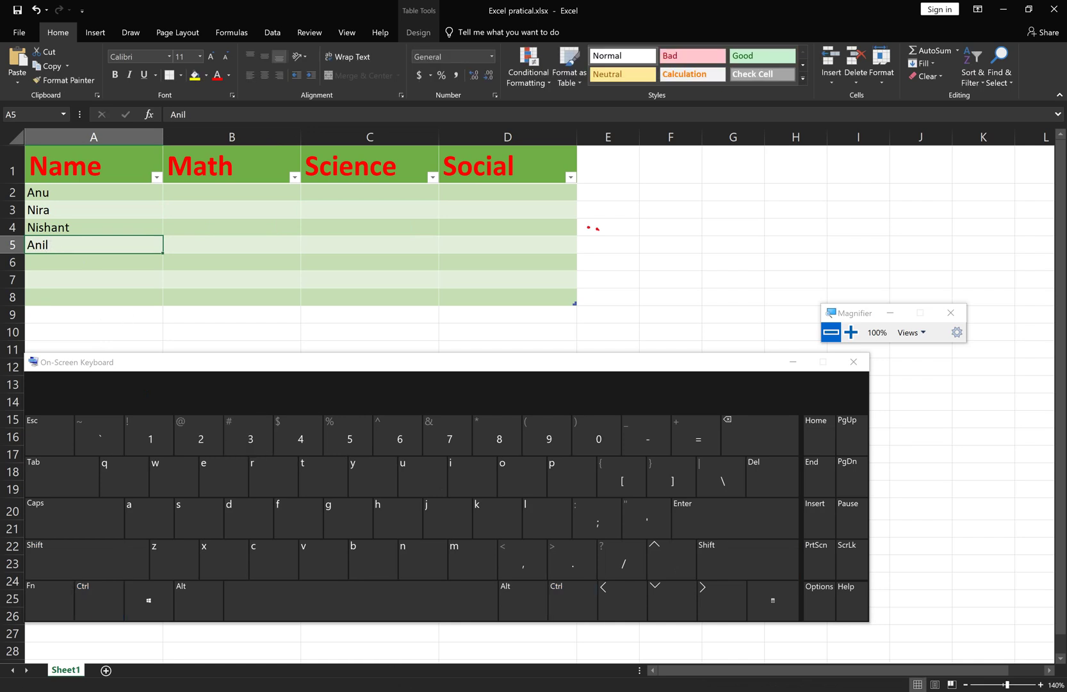
- Lower the On-Screen Keyboard and arrange the OneNote marks sketch side by side with the Excel workbook
click(269, 691)
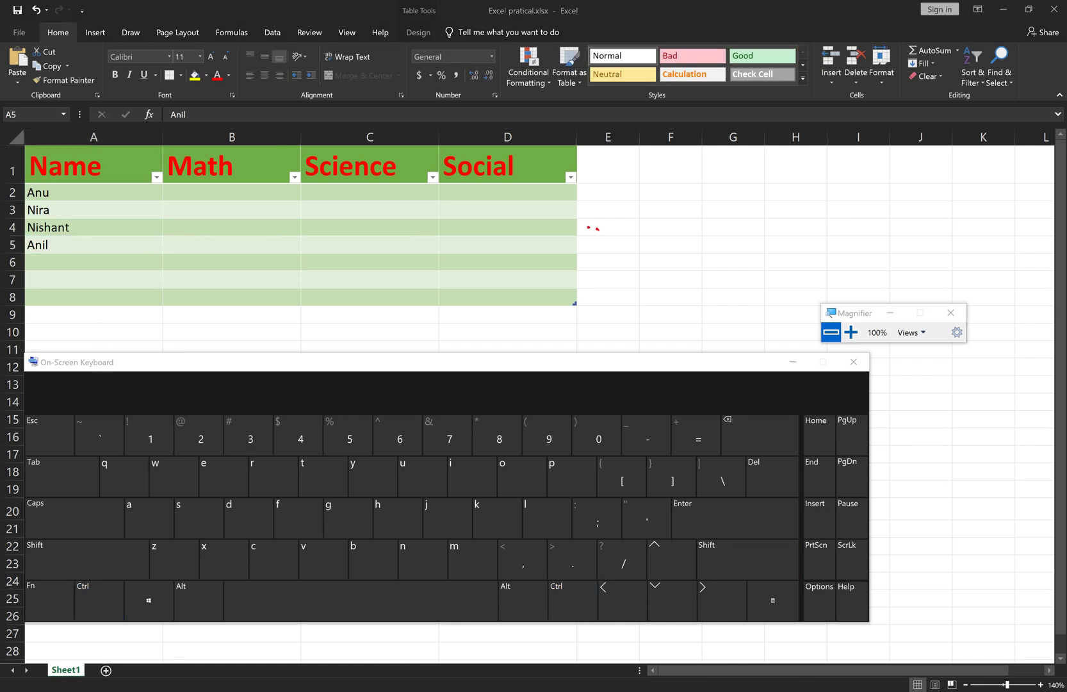
drag(387, 357, 388, 419)
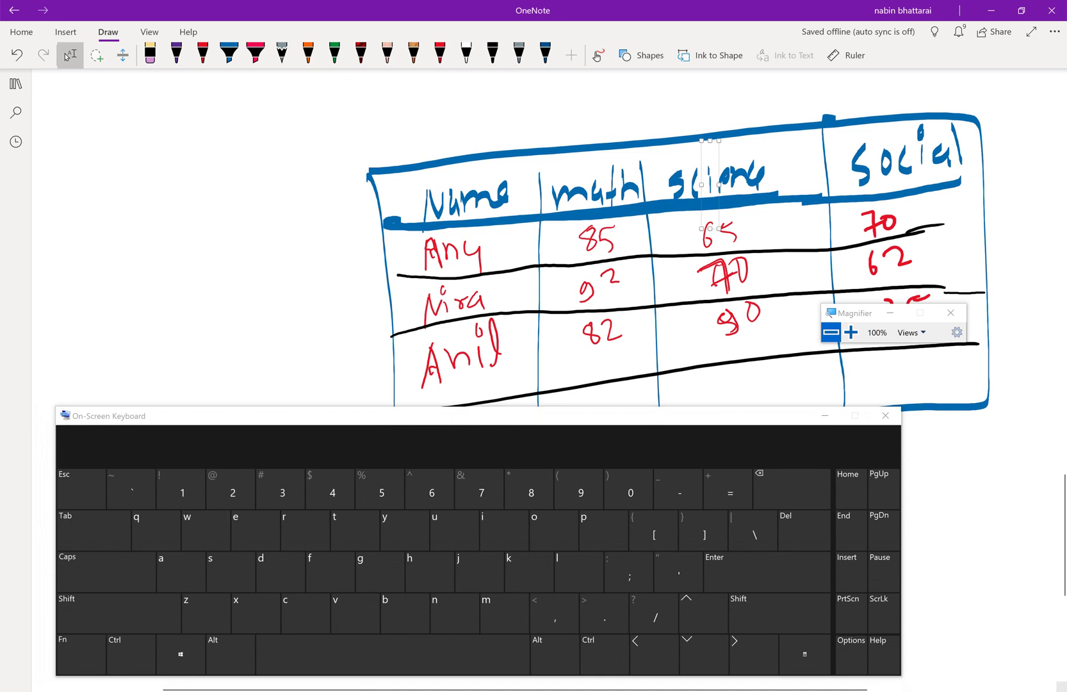
click(410, 678)
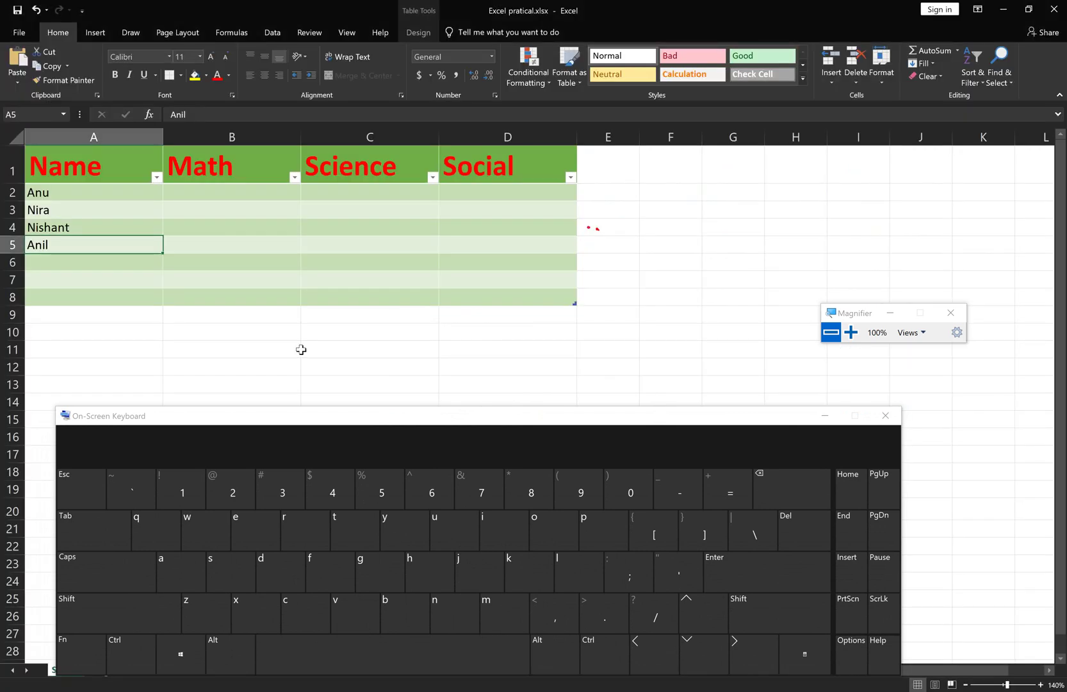
double_click(231, 193)
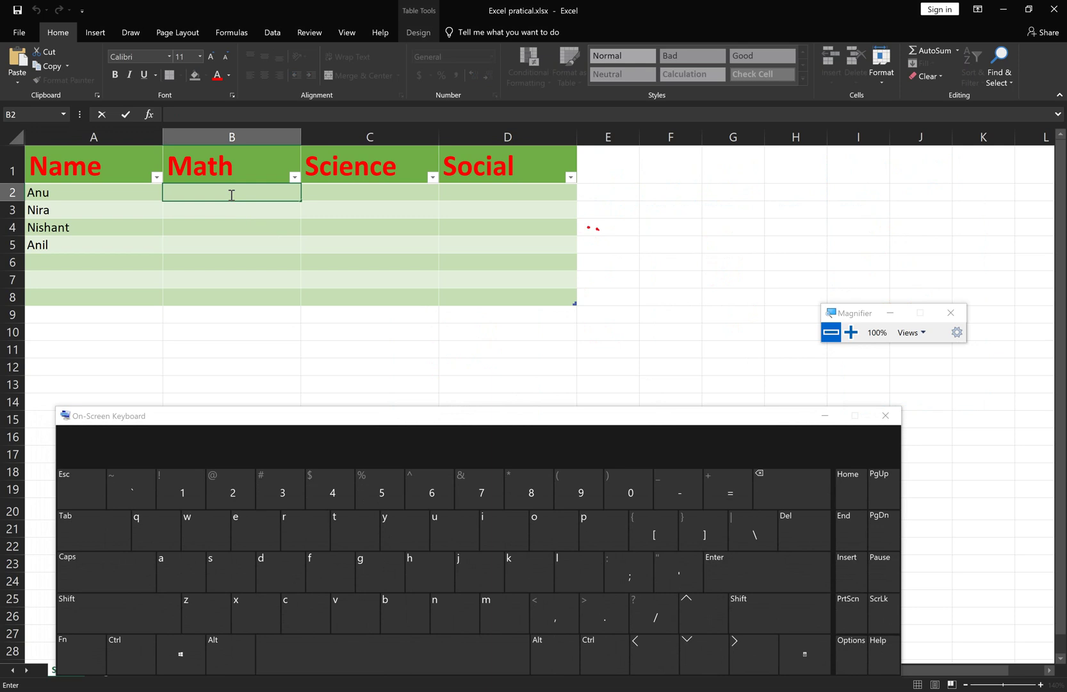
key(super+Right)
click(168, 192)
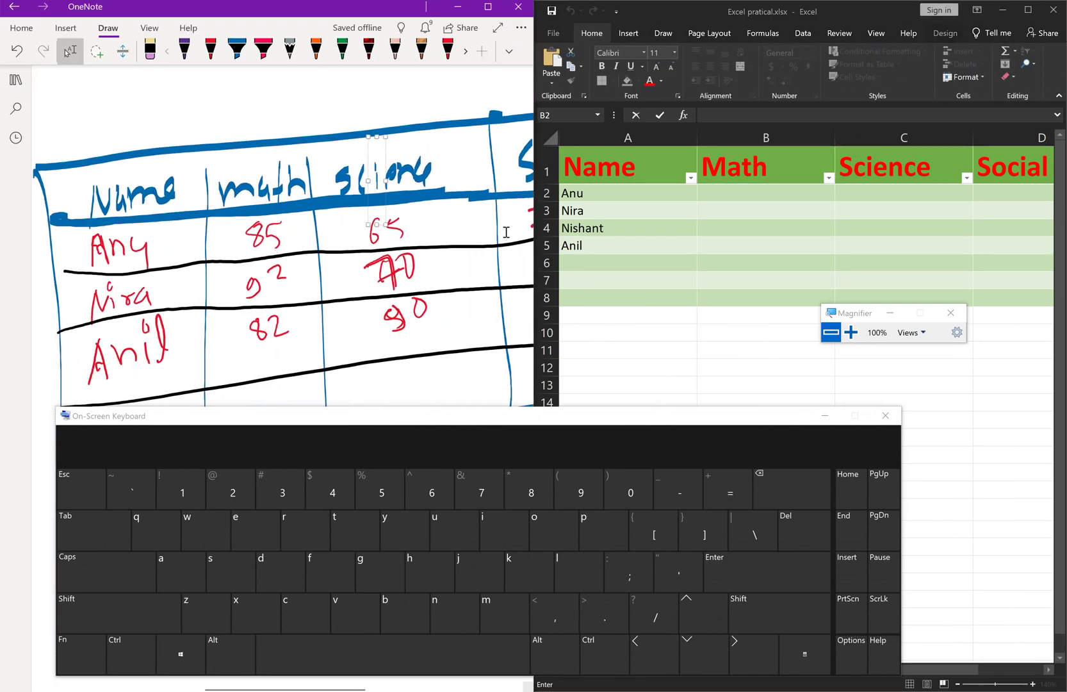
- Enter the Math marks 85, 92, 90 and 82 in cells B2 to B5
click(734, 192)
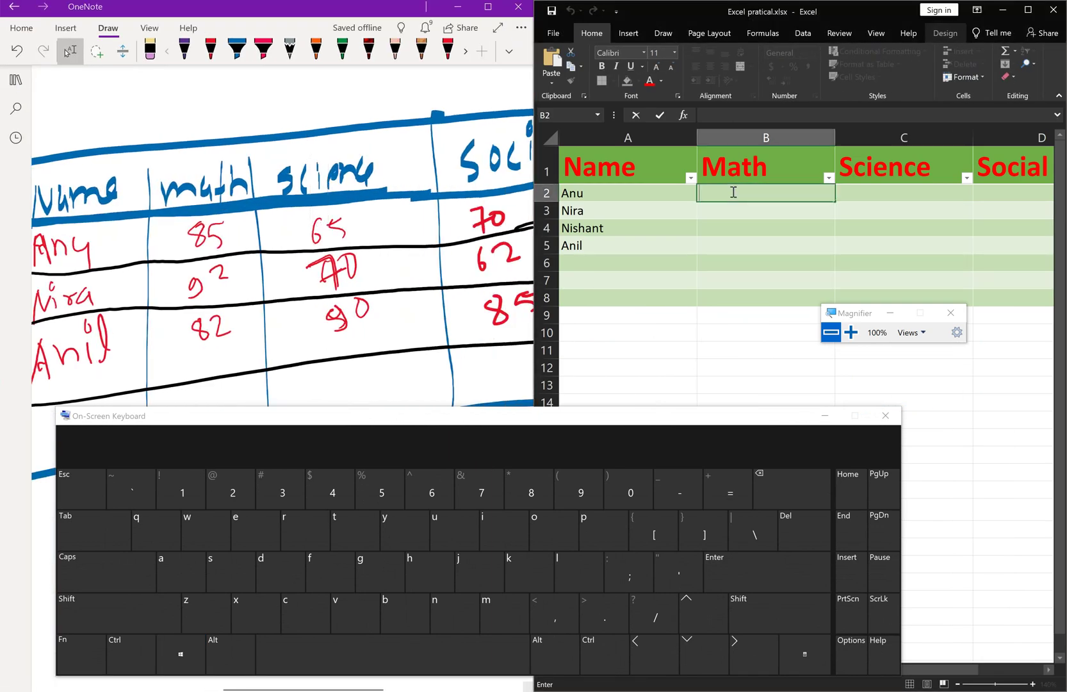
text(85)
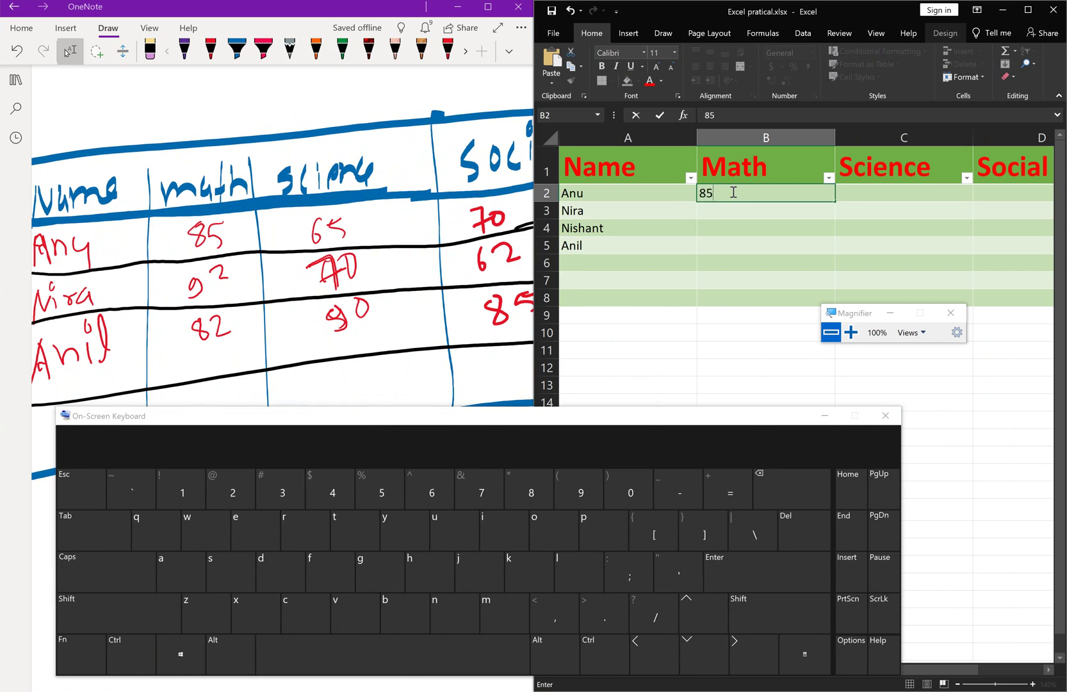
click(748, 208)
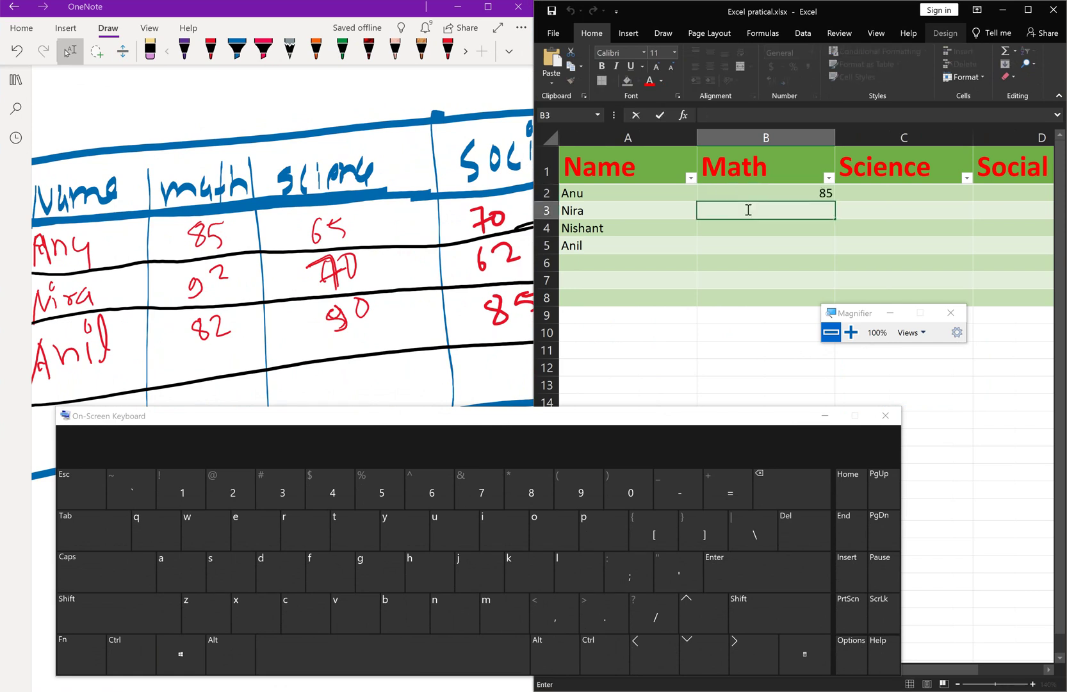
text(92)
click(724, 232)
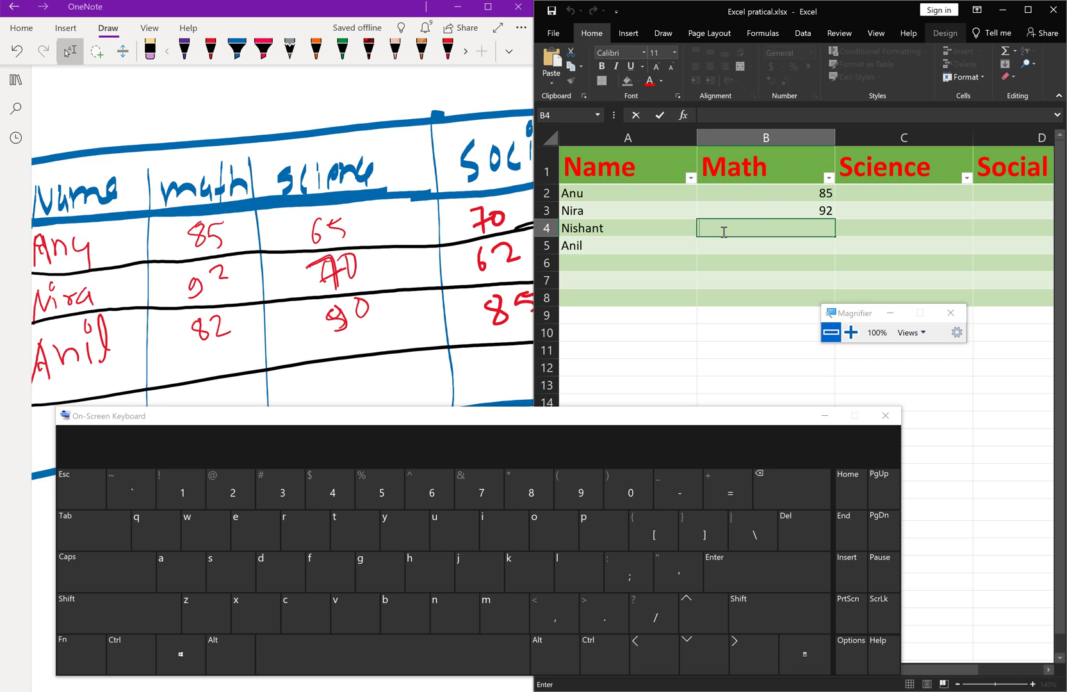
text(90)
click(728, 247)
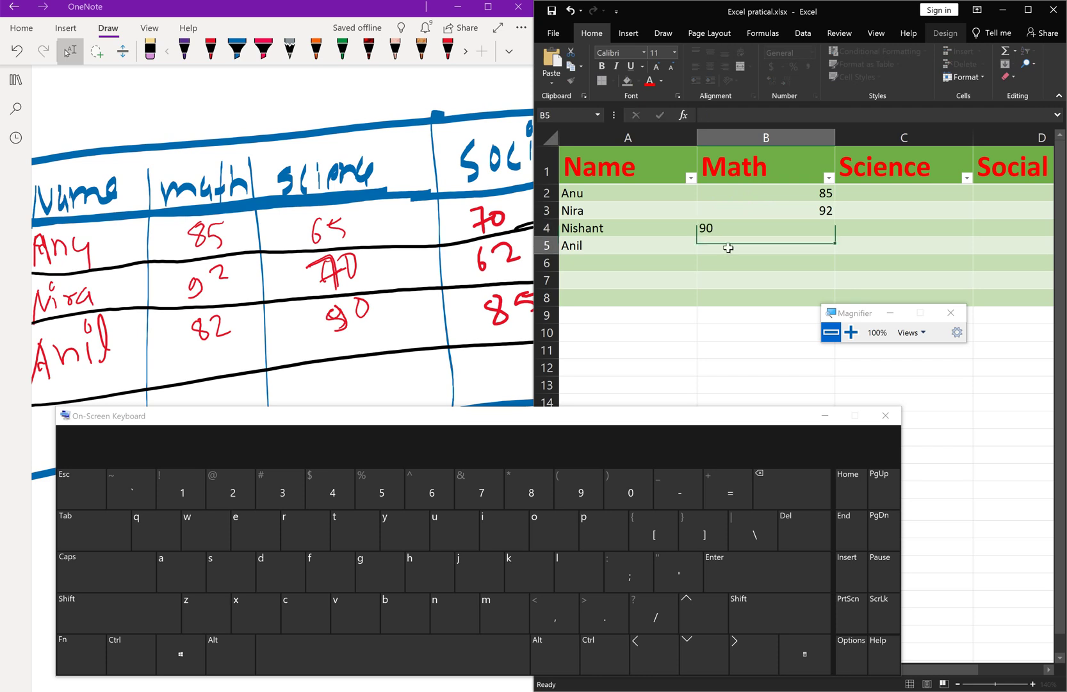
double_click(729, 248)
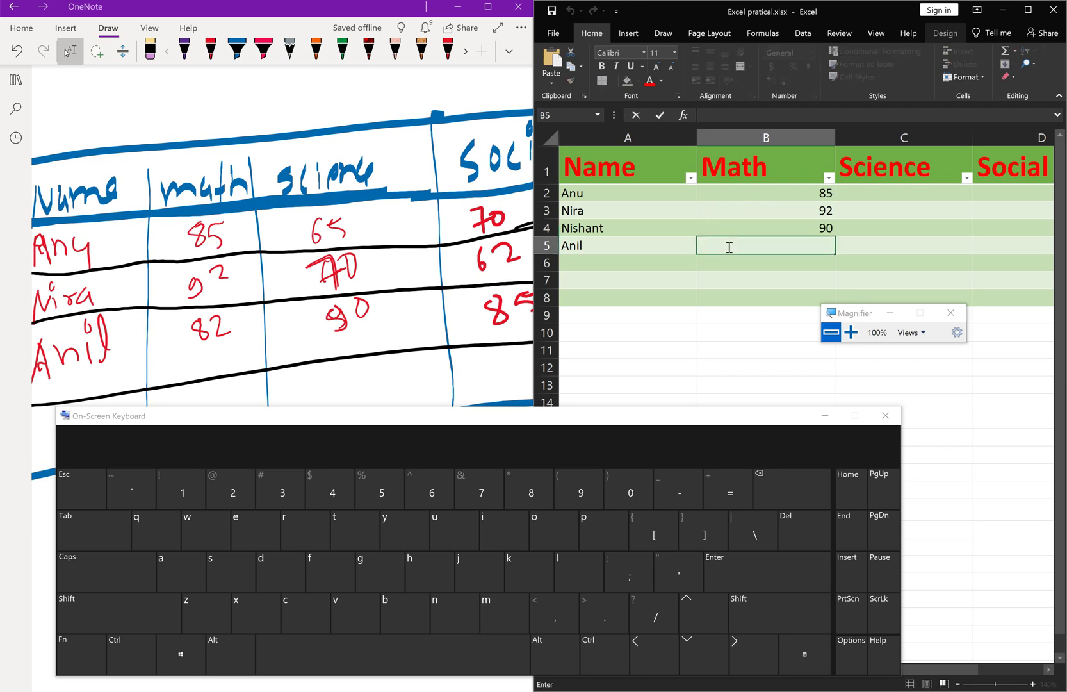
text(82)
- Enter 65 for Science and 70 for Social in row 2
click(860, 195)
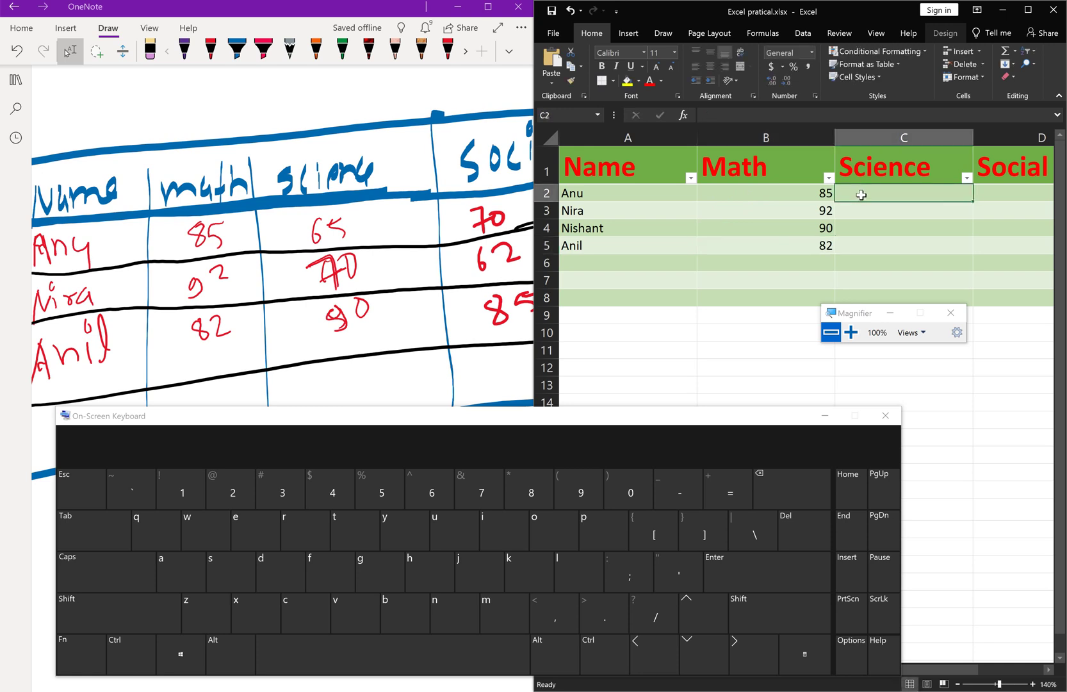
text(65)
key(Tab)
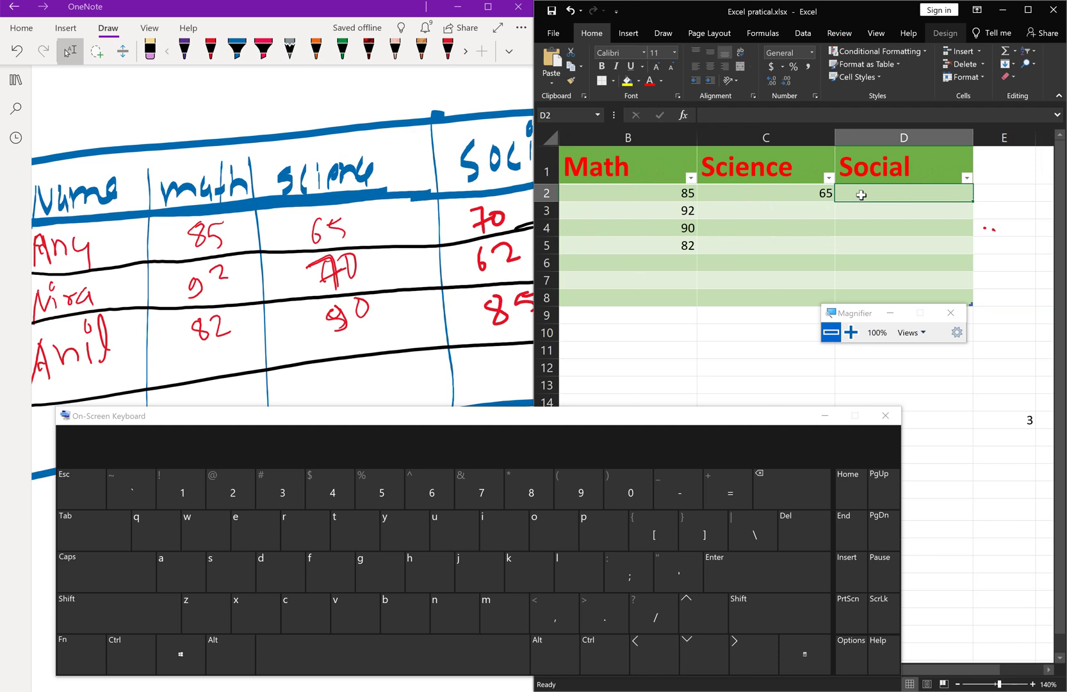
text(70)
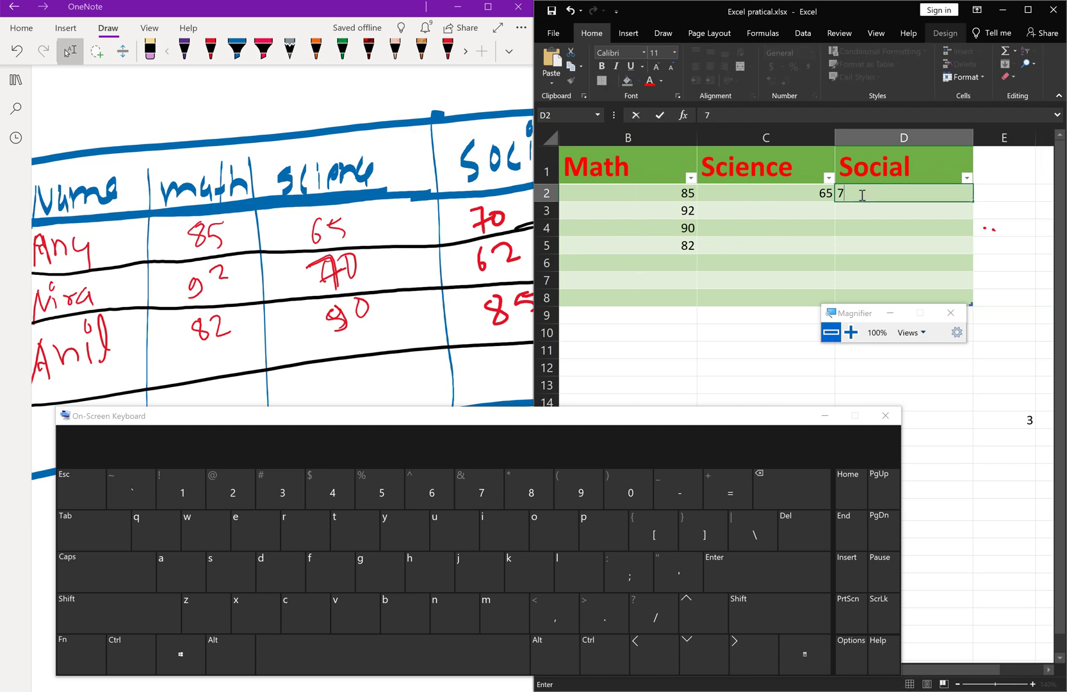
key(Return)
- Enter 70 for Science and 62 for Social in row 3
key(Right)
key(Right)
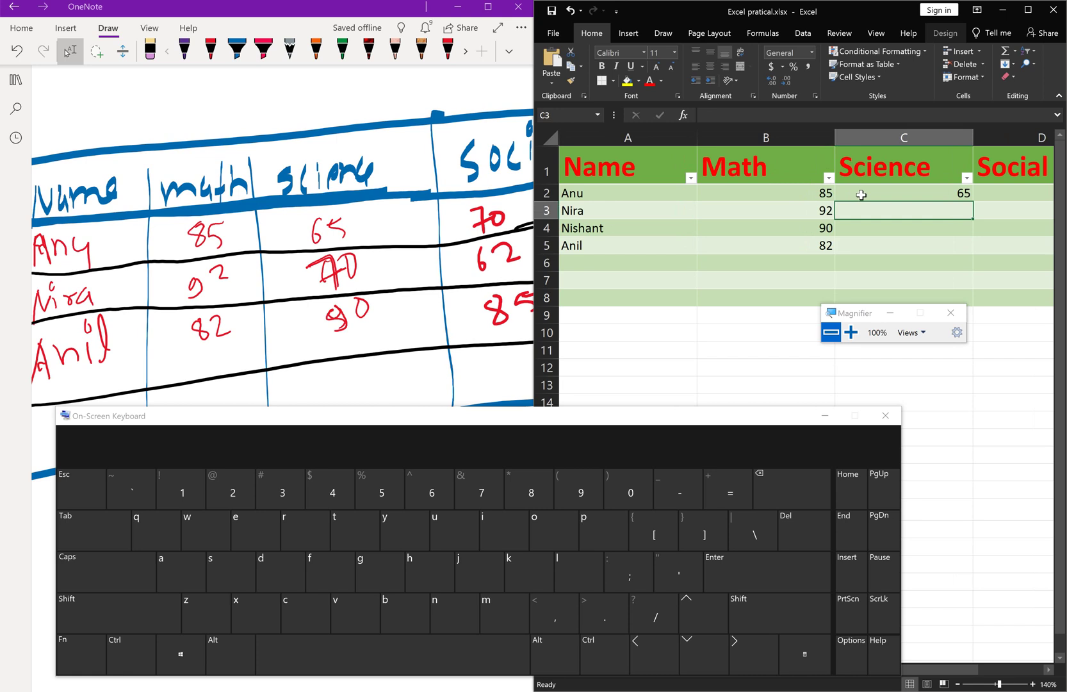
text(70)
key(Tab)
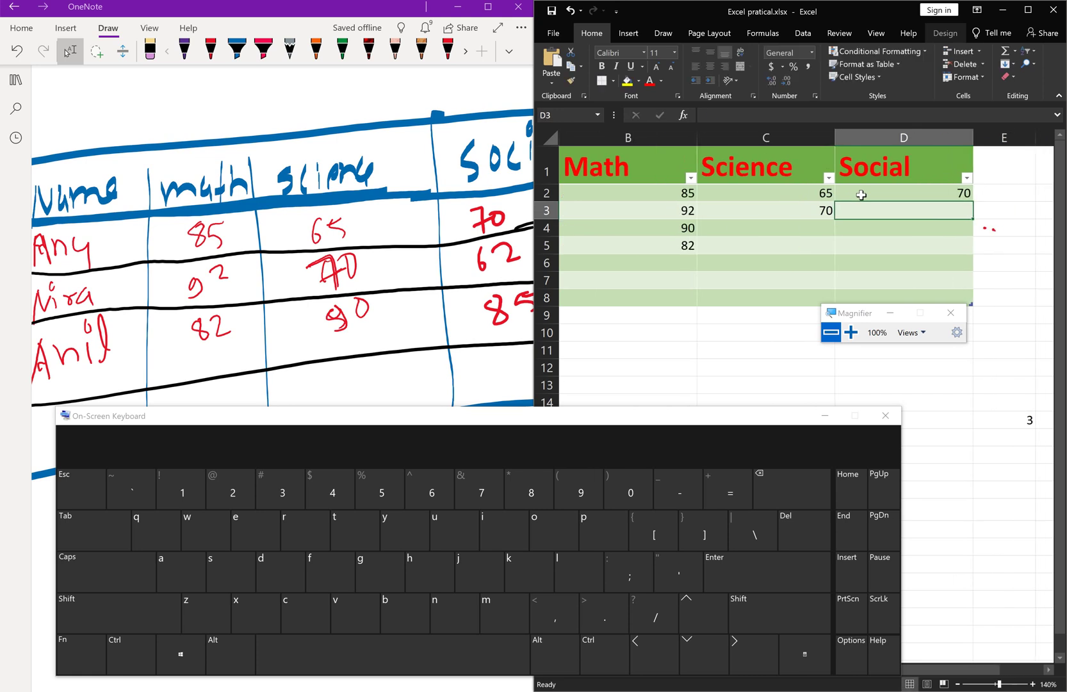
text(62)
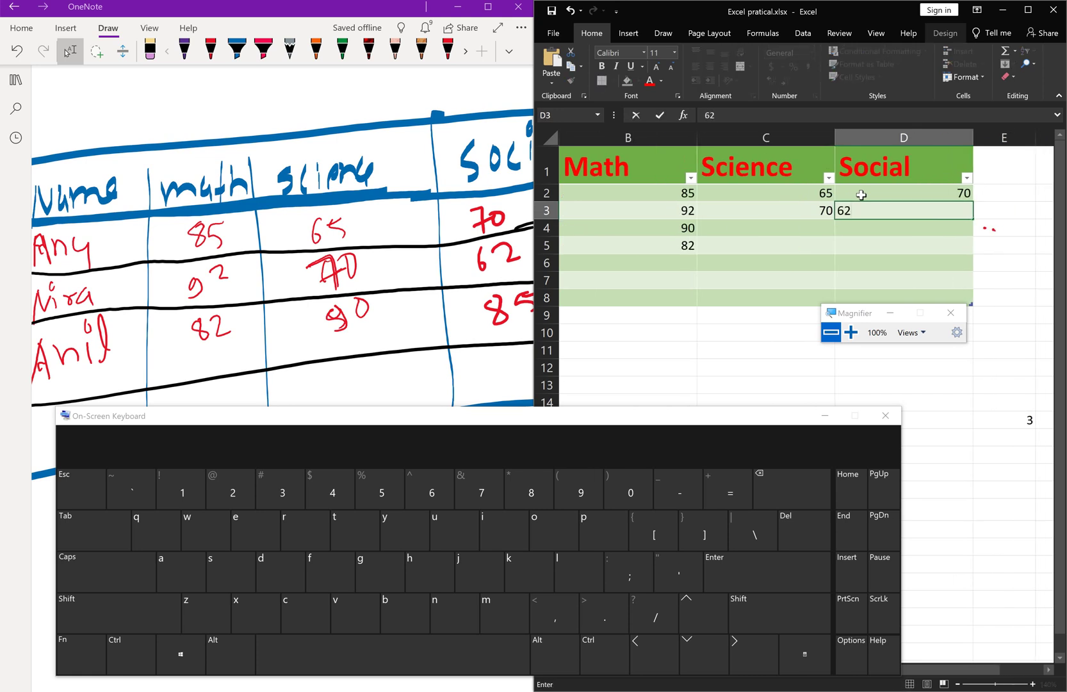
key(Return)
- Enter 67 for Science and 77 for Social in row 4
key(Right)
key(Right)
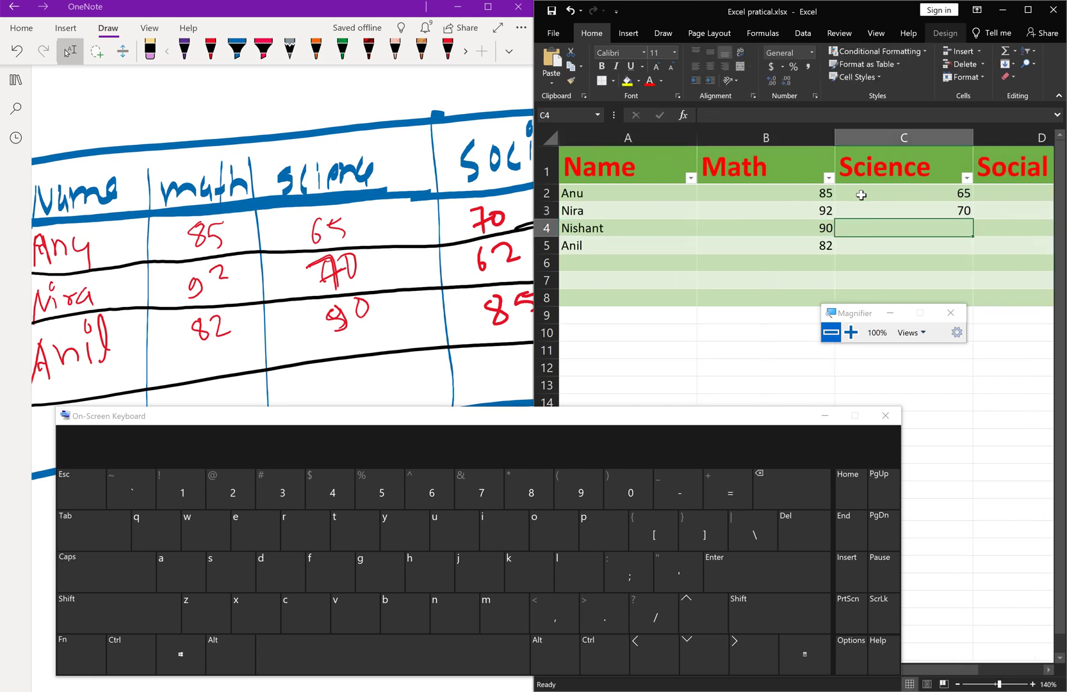
text(67)
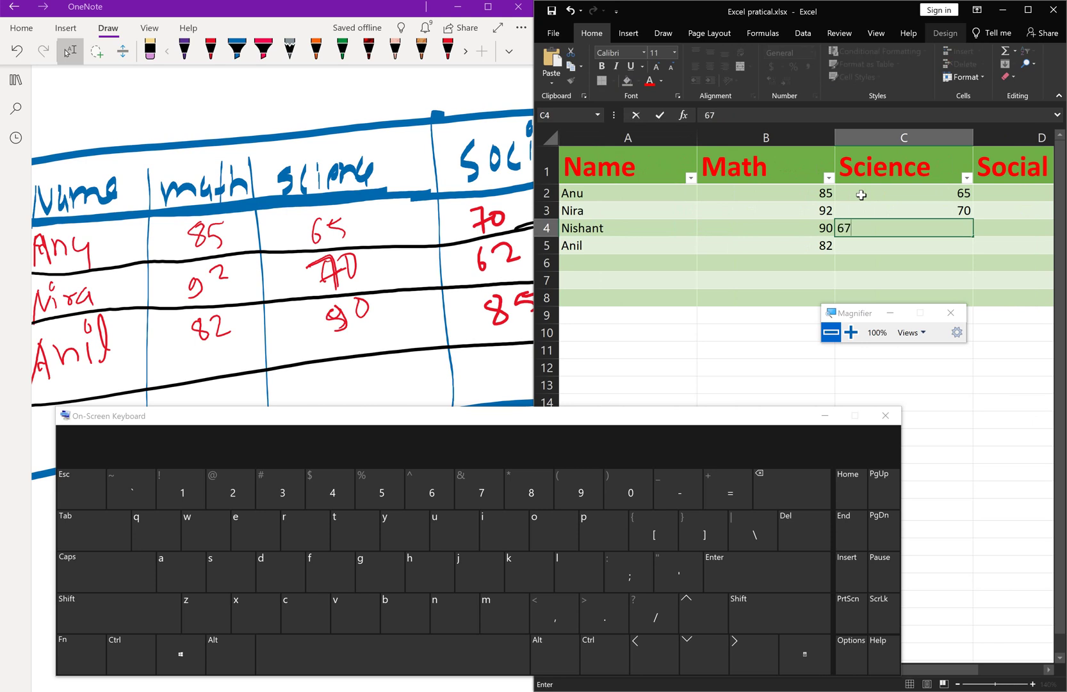
key(Tab)
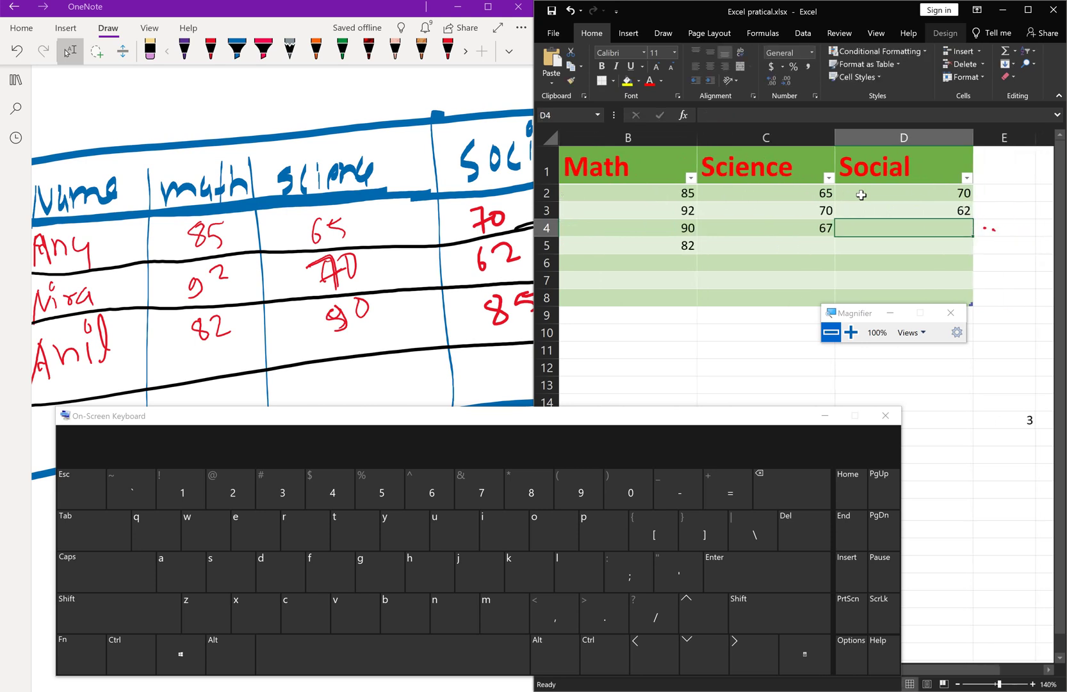
text(77)
key(Return)
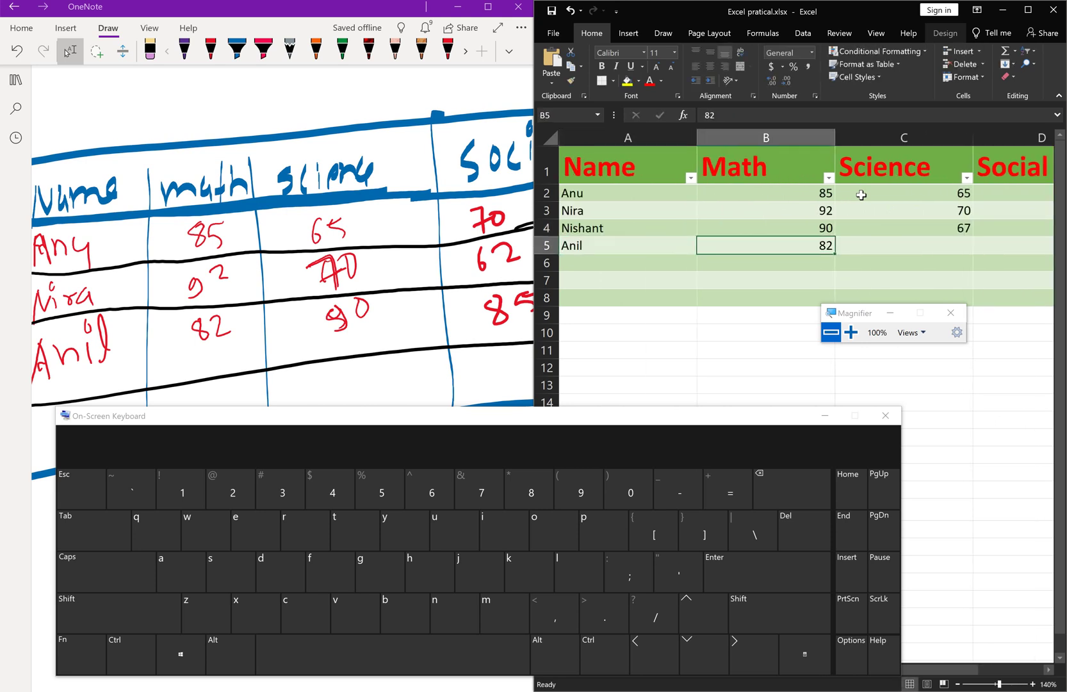
- Enter 90 for Science and 85 for Social in row 5
key(Right)
text(90)
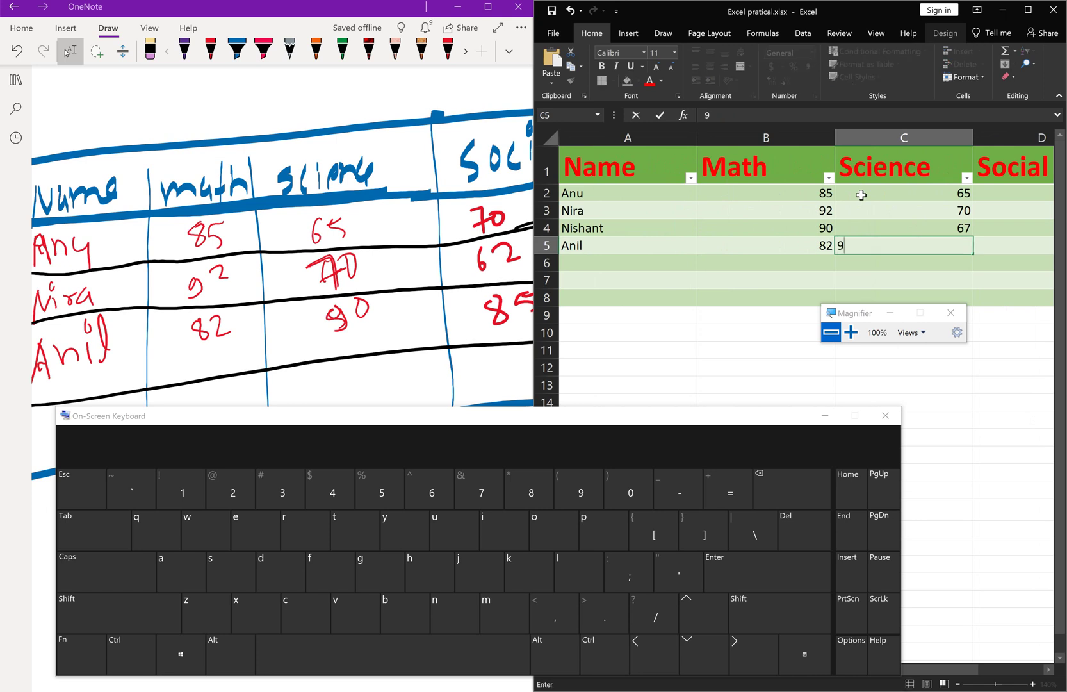
key(Tab)
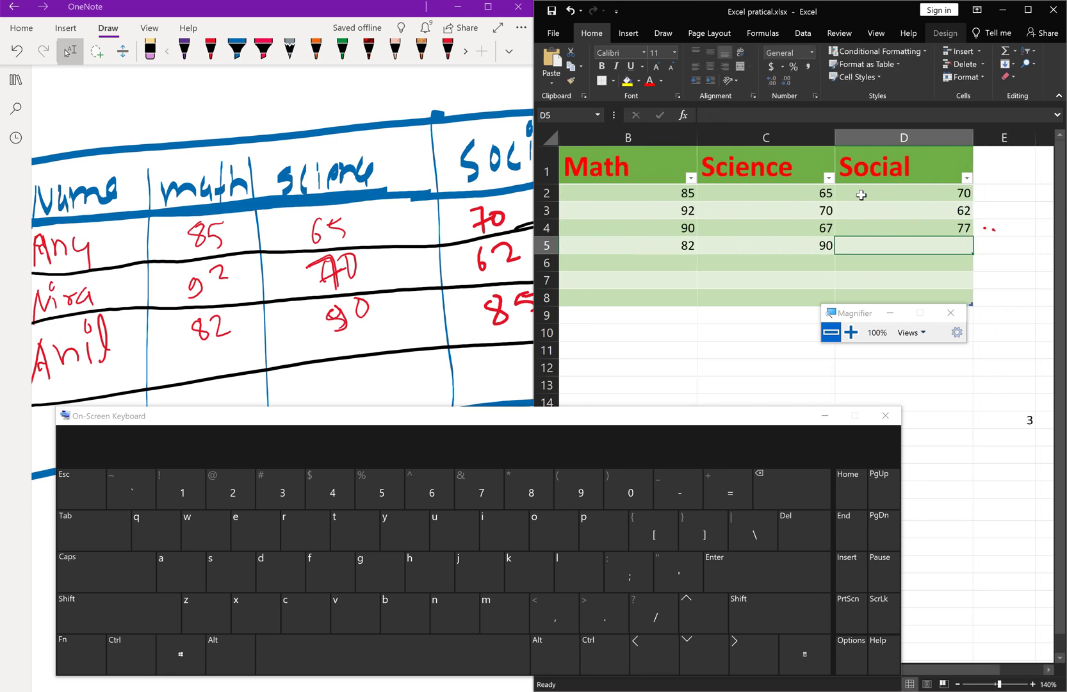
text(85)
key(ctrl+Return)
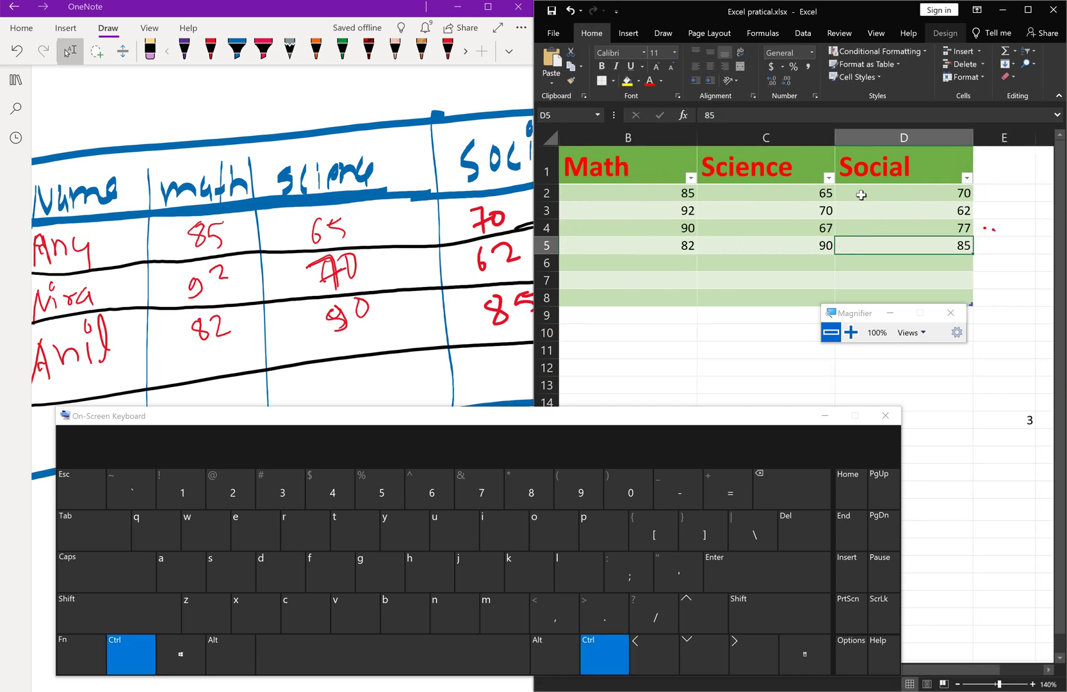
- Maximize the Excel window, move the on-screen keyboard off the sheet tabs and bring the Name column back into view
click(1028, 11)
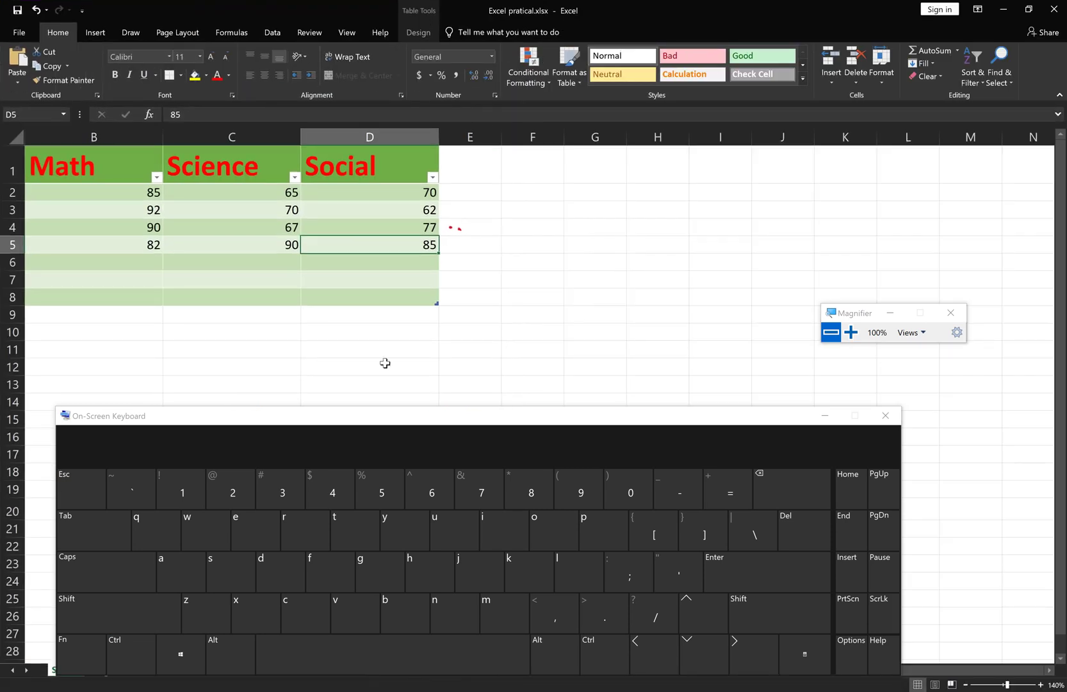
drag(365, 421, 319, 410)
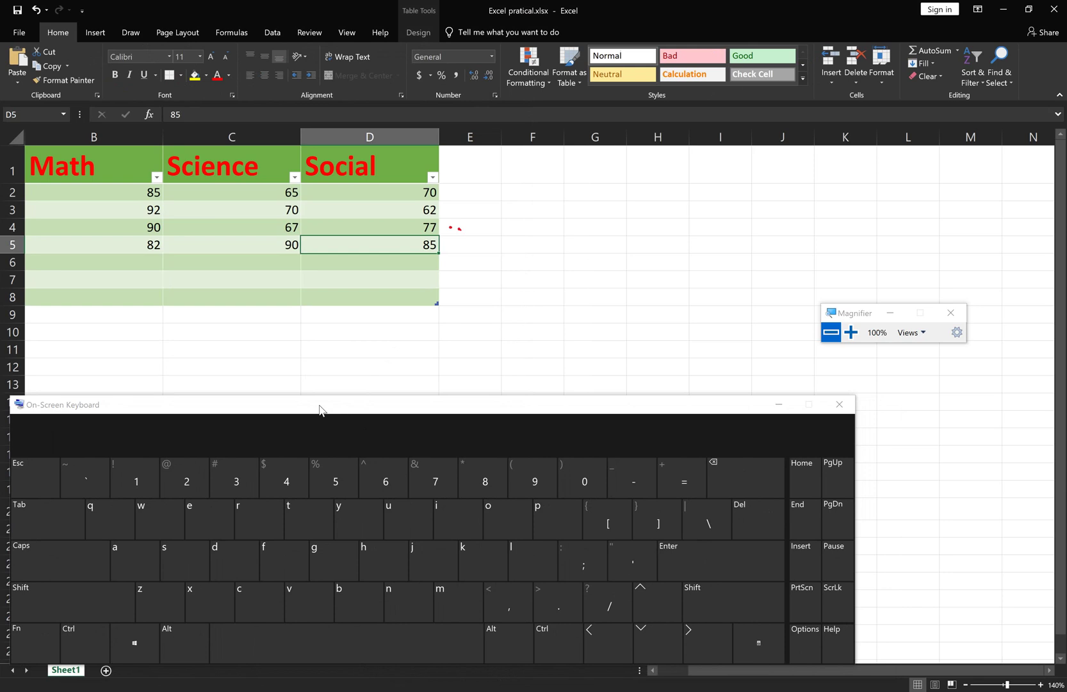
scroll(208, 328, left, 1)
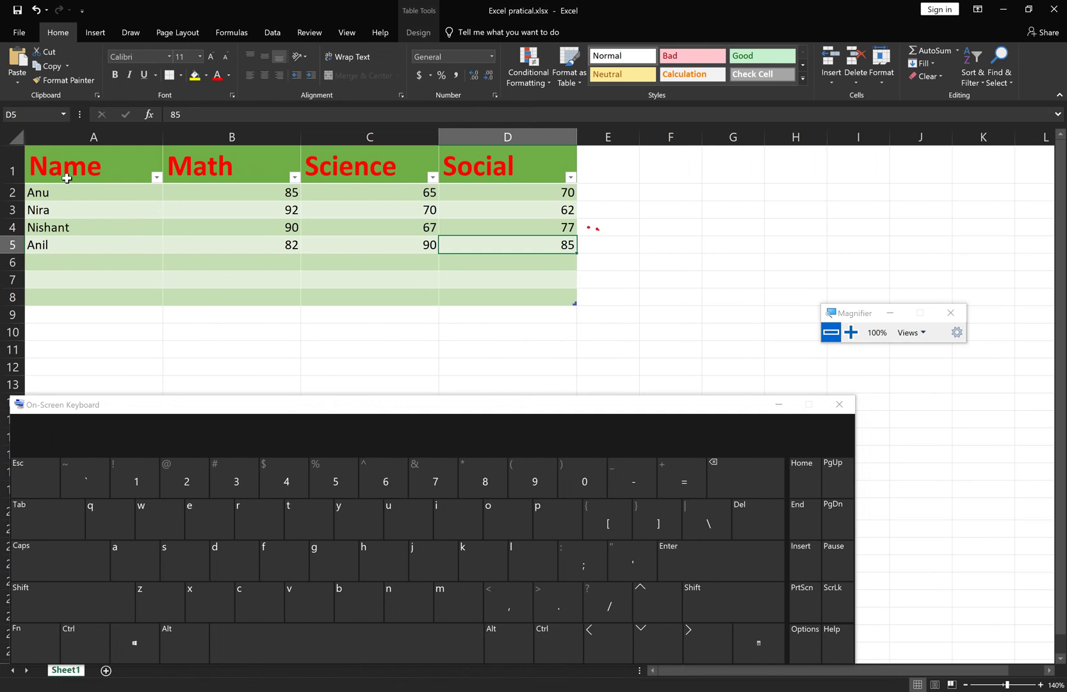
click(83, 190)
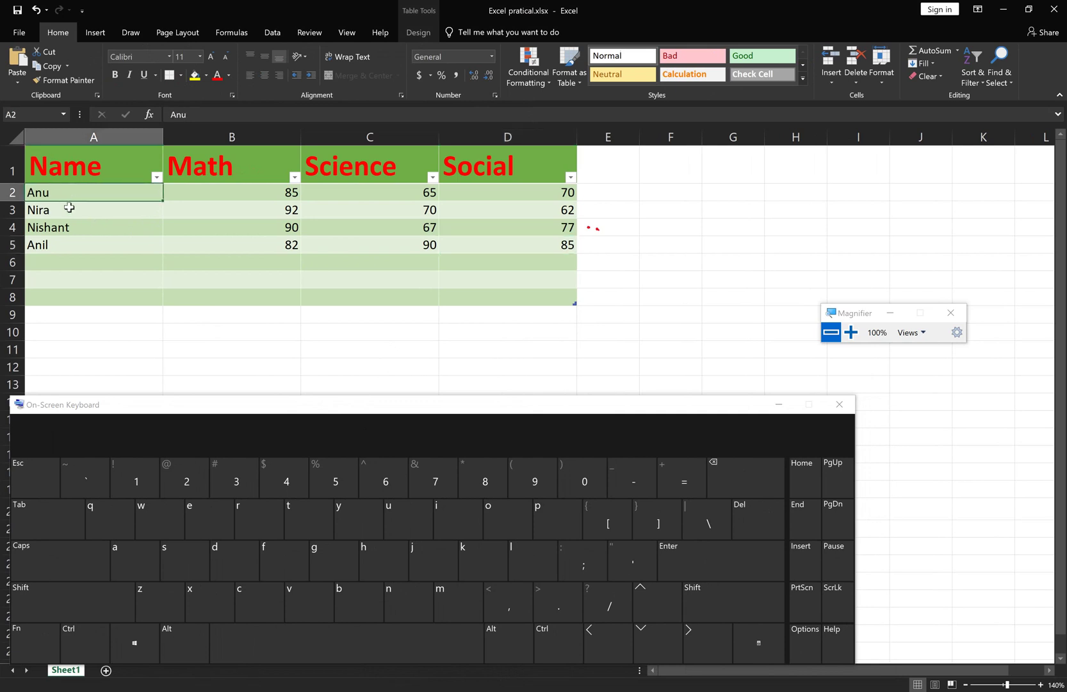
click(71, 209)
click(86, 240)
click(215, 208)
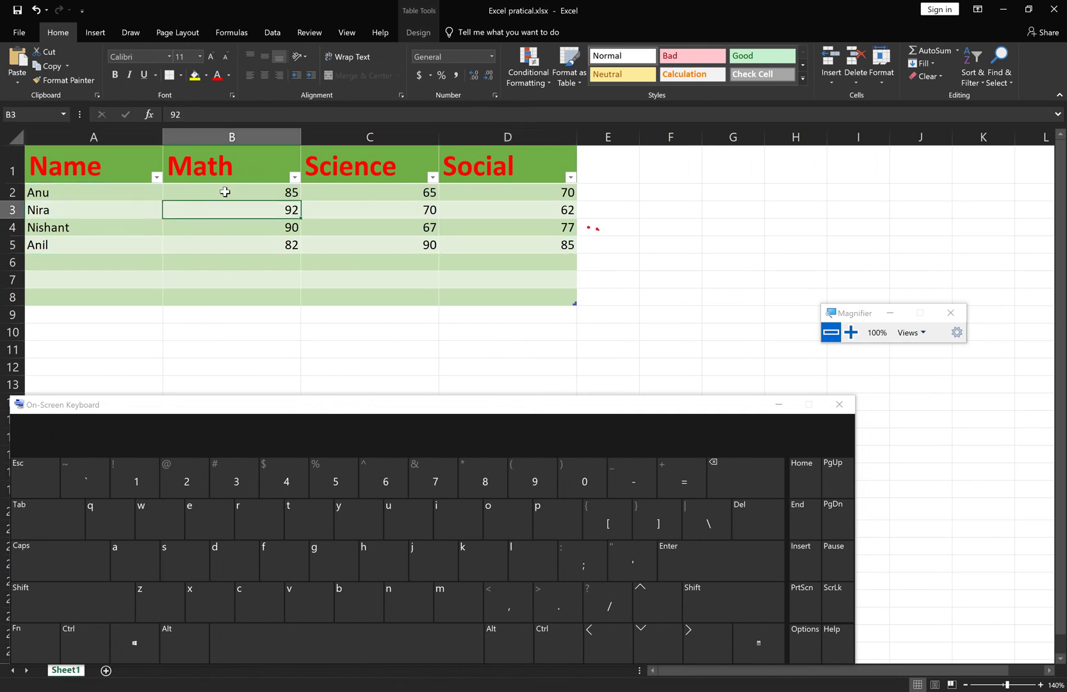
click(223, 191)
click(225, 213)
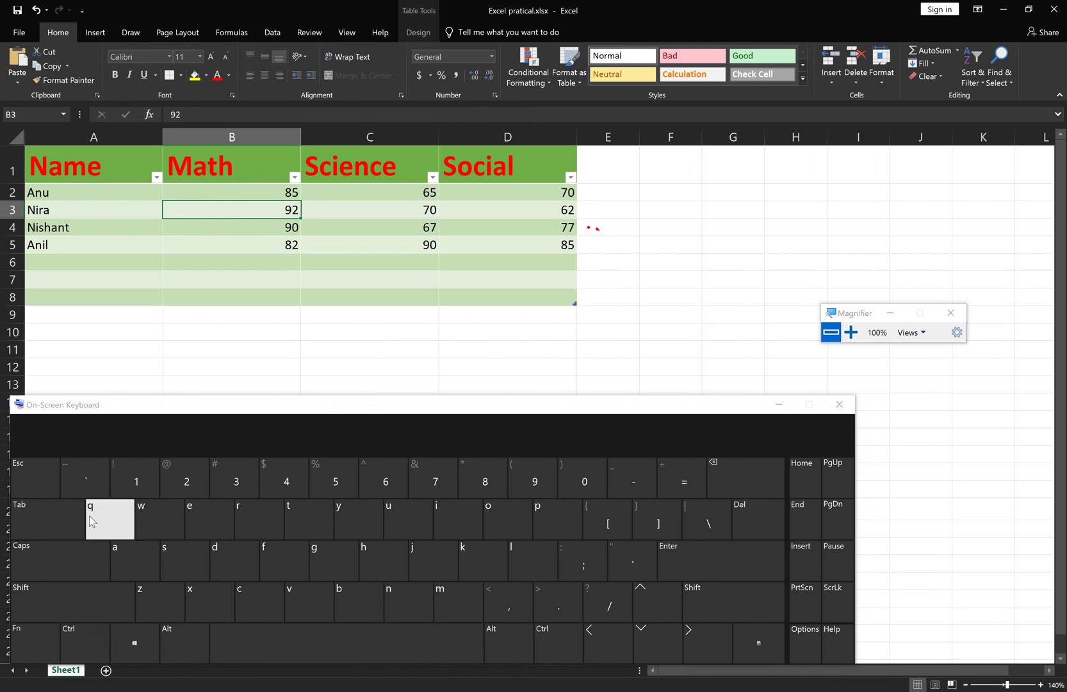
- Check how the marks table looks in the print preview and return to the worksheet
click(79, 632)
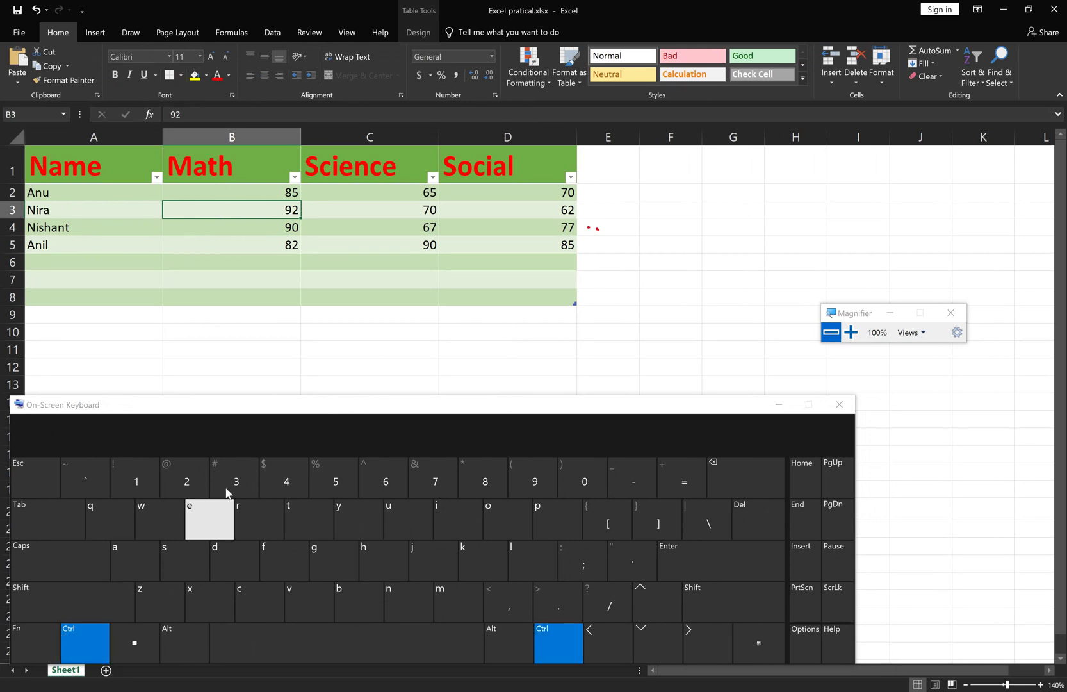
click(572, 524)
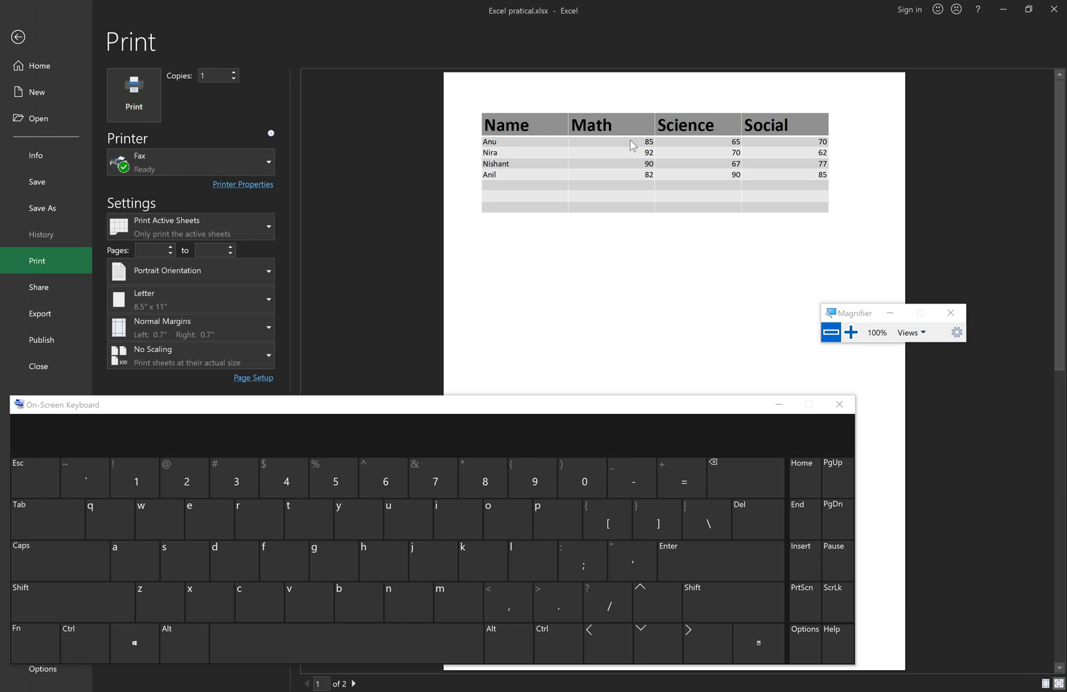
scroll(633, 145, up, 1)
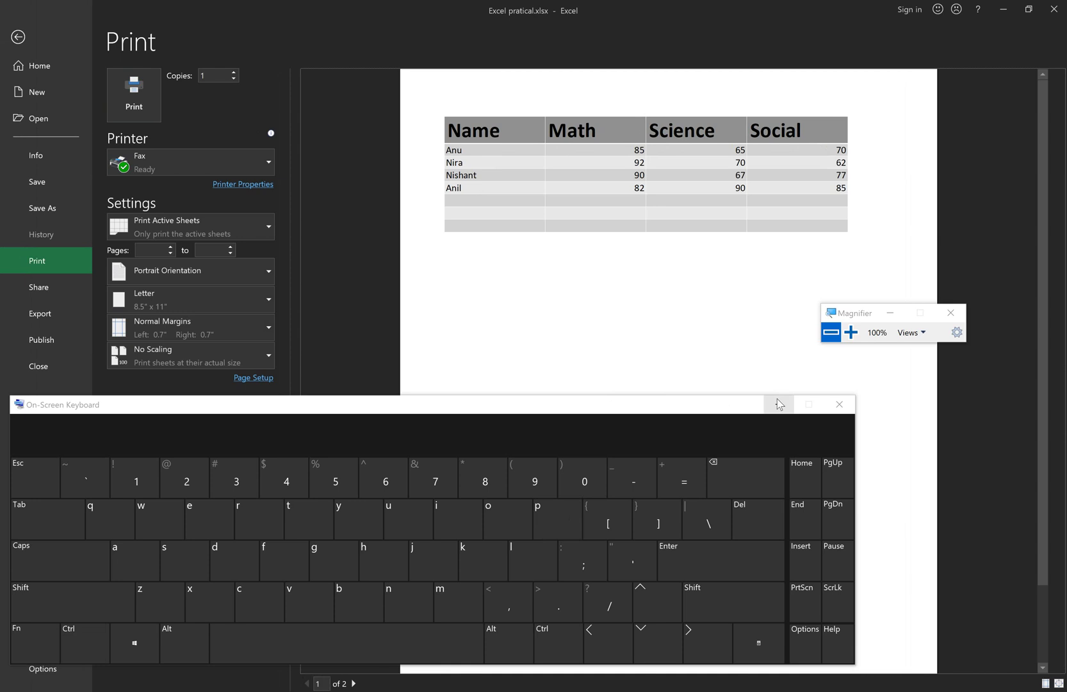
click(29, 38)
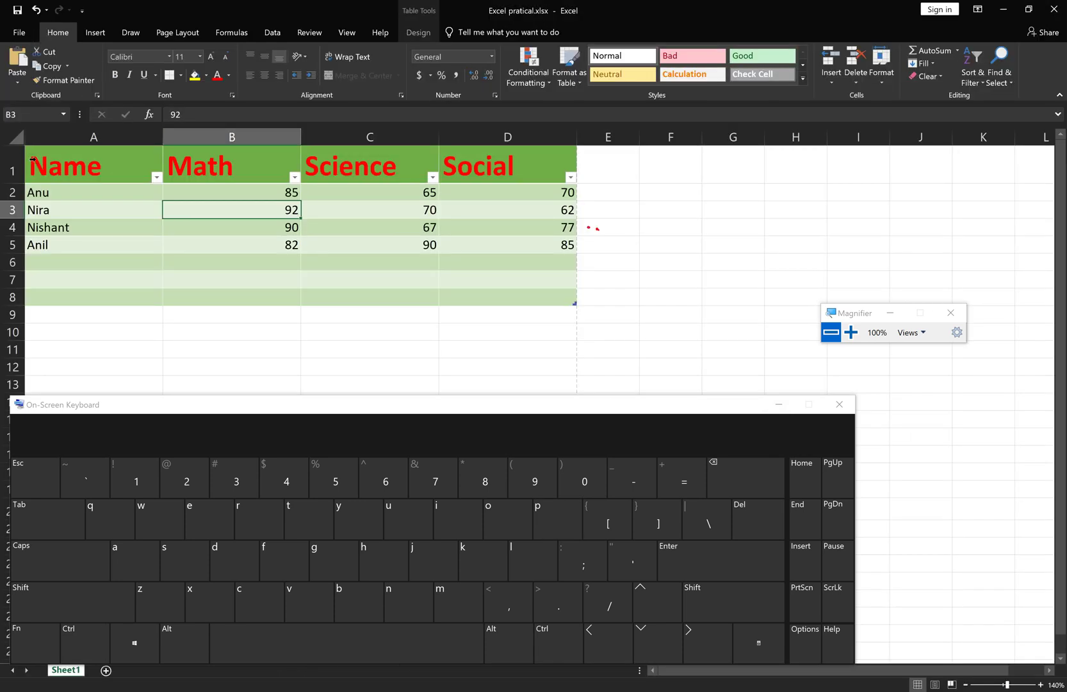
- Apply All Borders to the marks table range A1:D8
drag(32, 158, 366, 299)
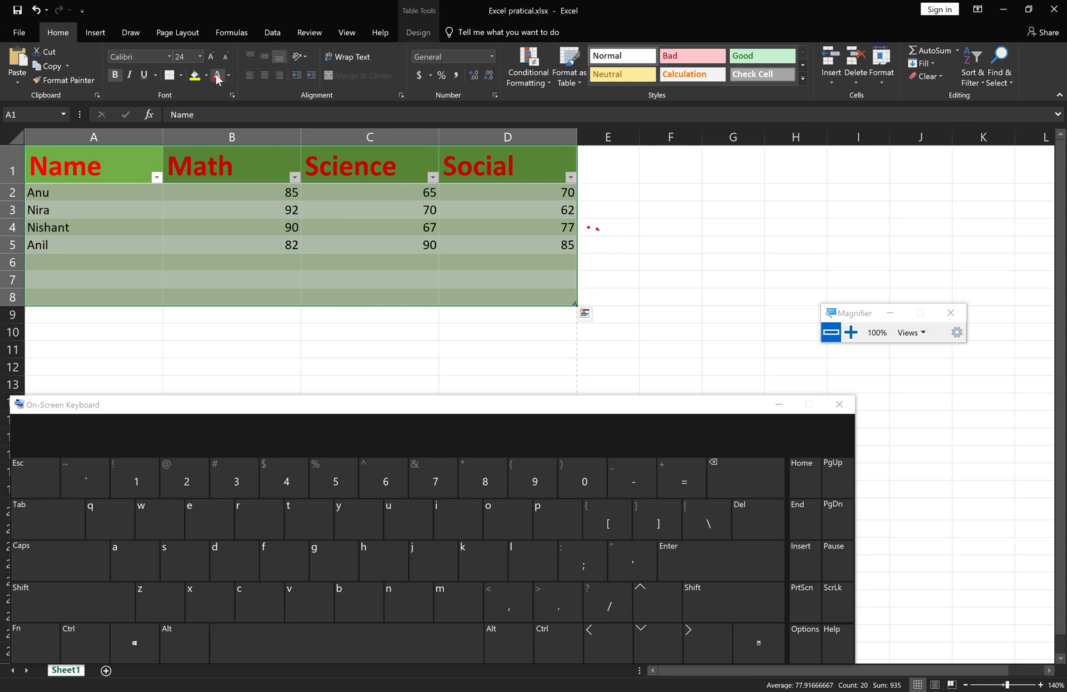
click(181, 75)
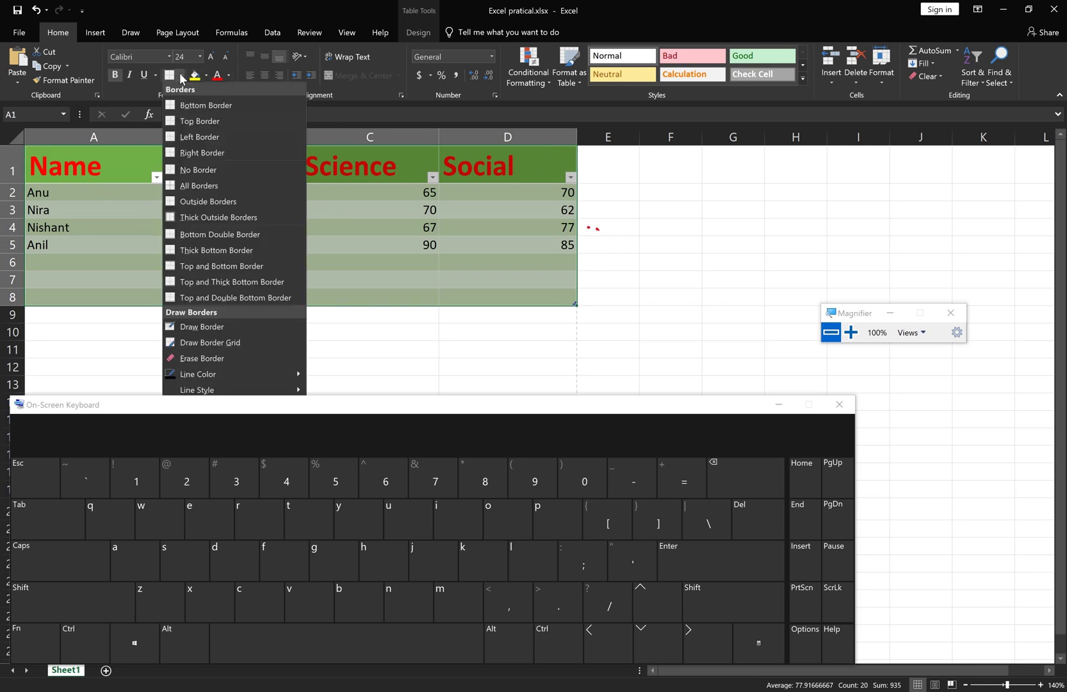
click(181, 75)
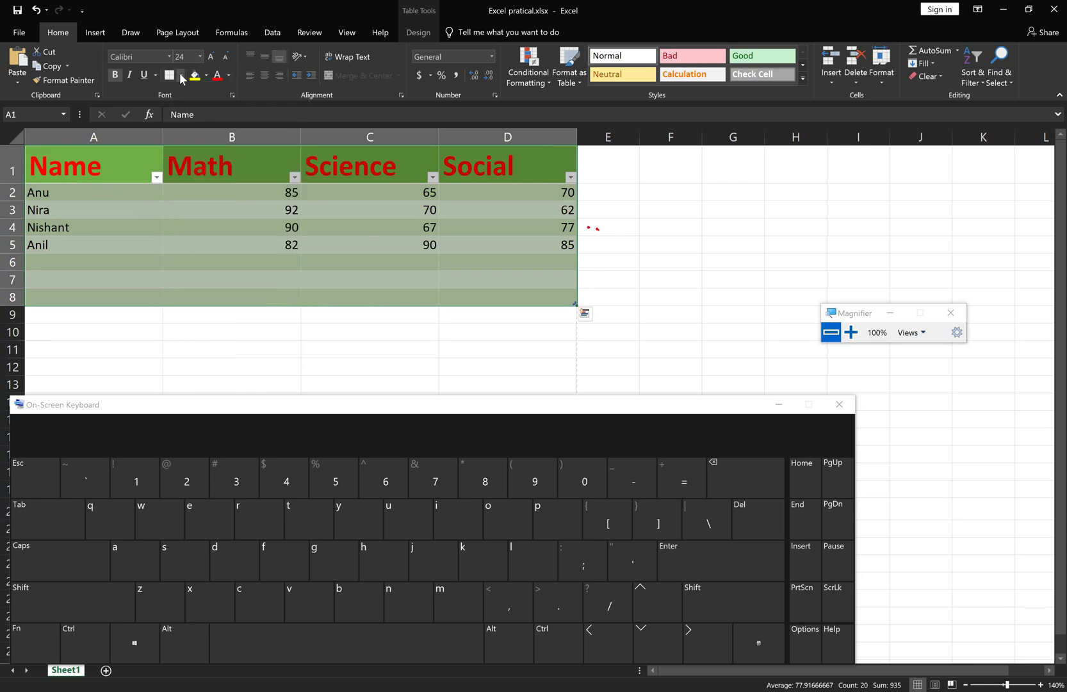
click(831, 314)
click(365, 264)
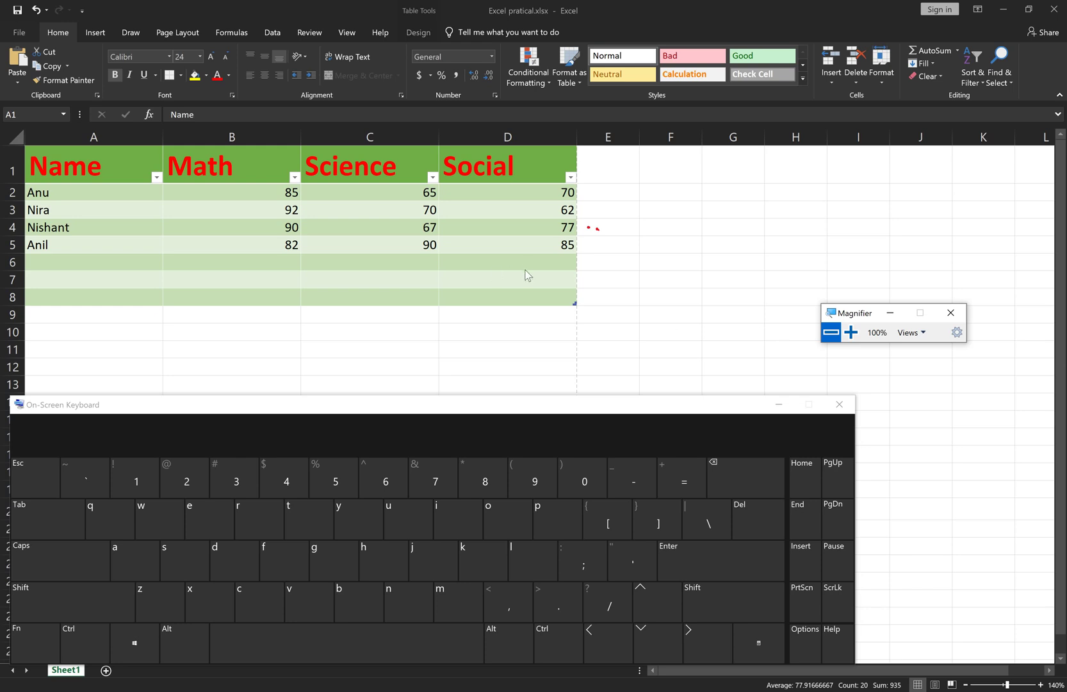
right_click(832, 317)
click(654, 255)
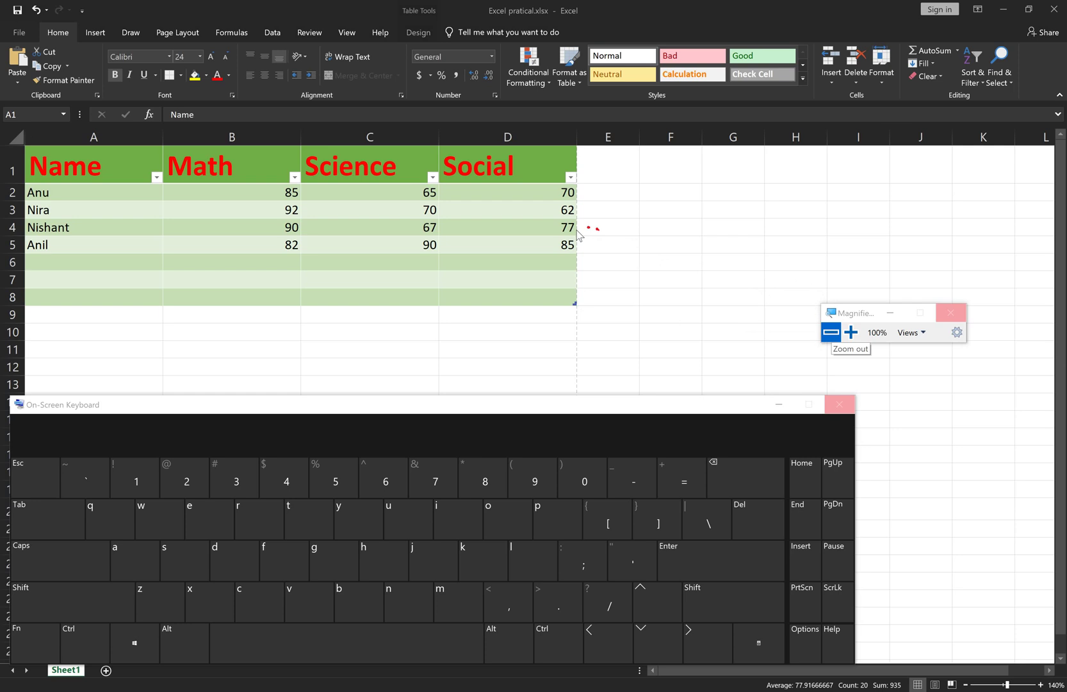
click(183, 77)
click(182, 78)
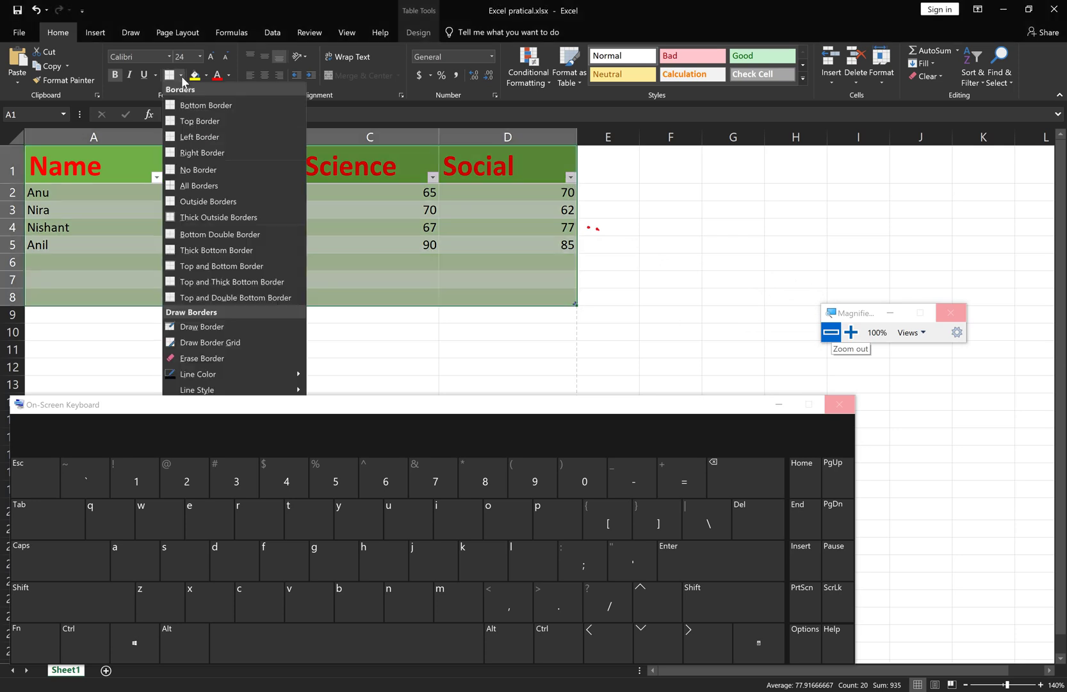
click(212, 187)
click(202, 319)
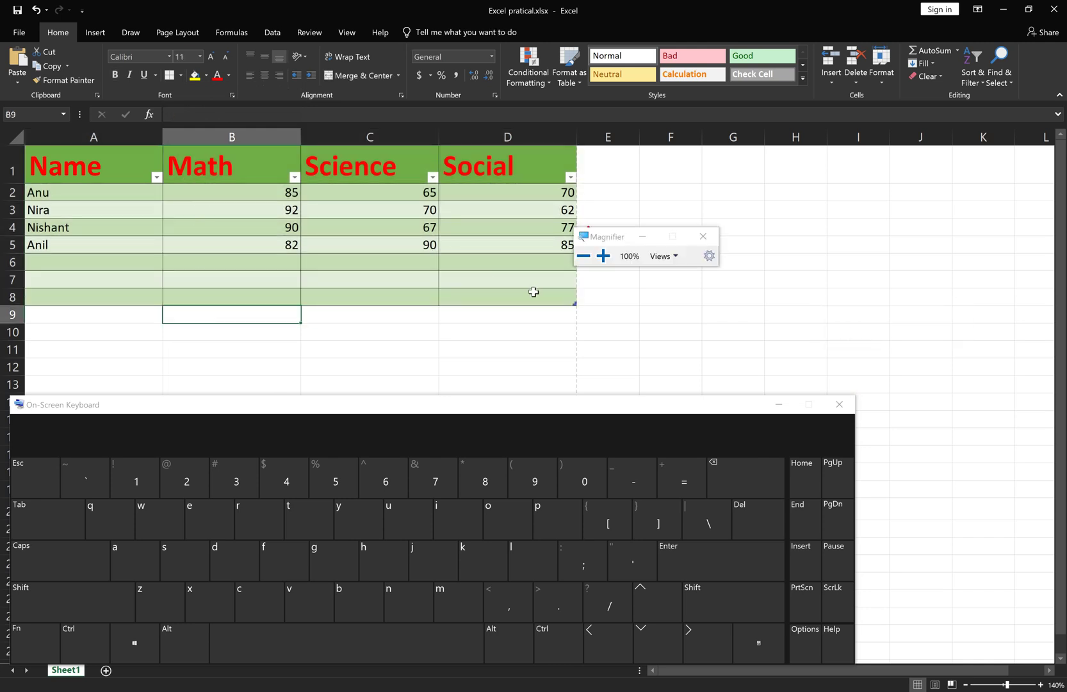
- Shrink the table so it ends at row 5, and check it in the print preview before returning to the sheet
click(577, 304)
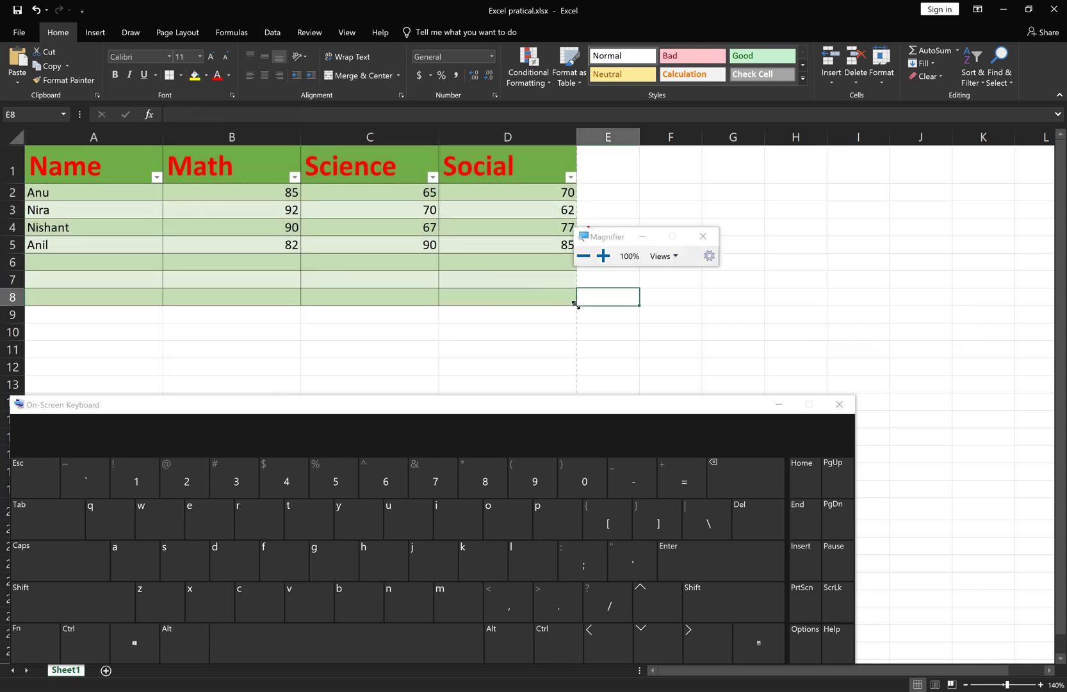
drag(574, 299, 571, 260)
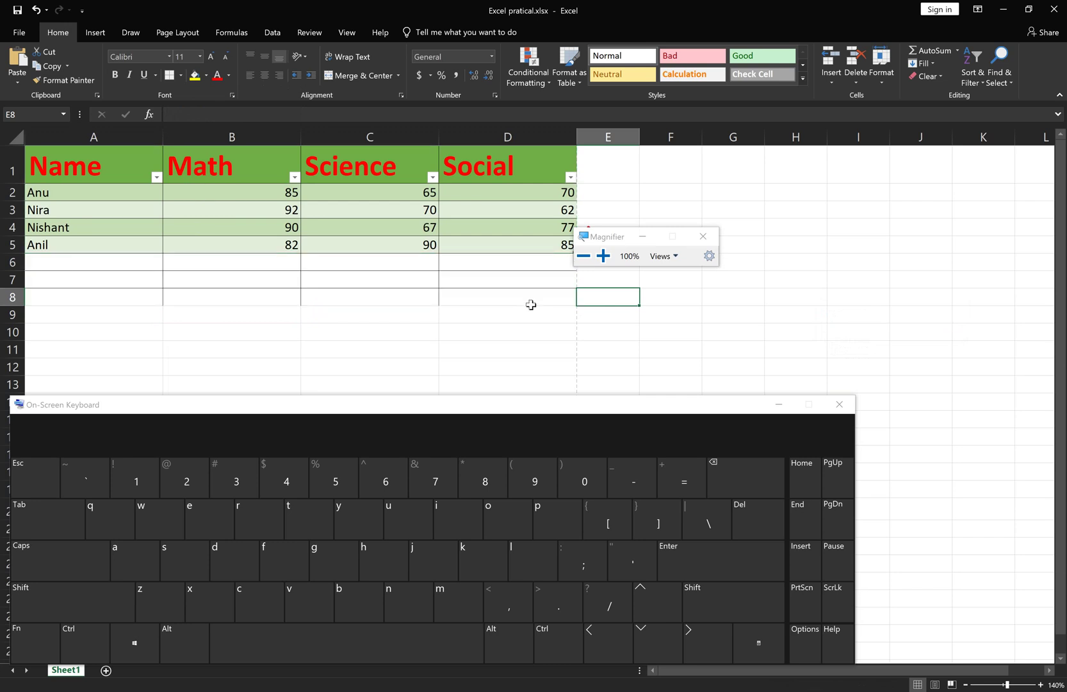
key(ctrl)
key(ctrl)
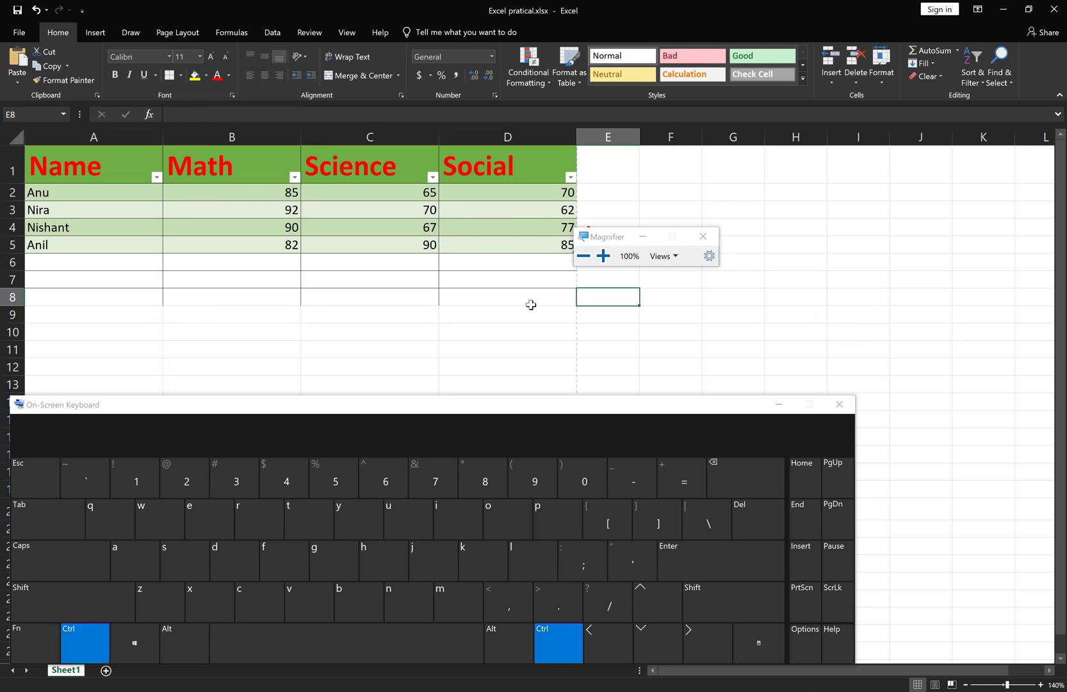
key(ctrl+p)
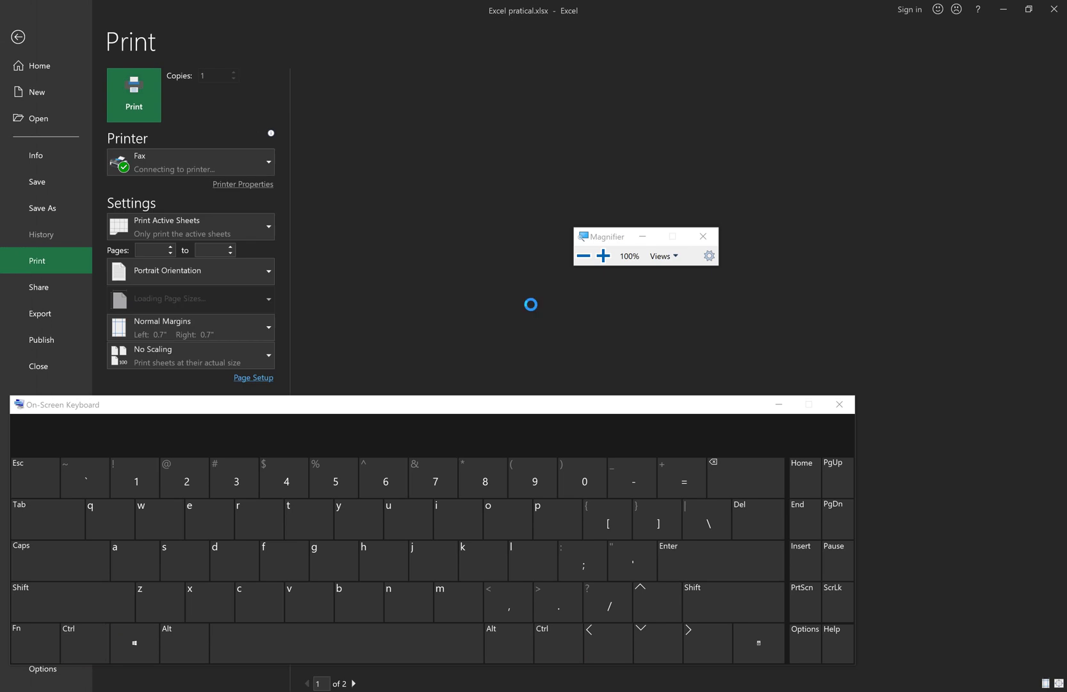
drag(589, 236, 538, 319)
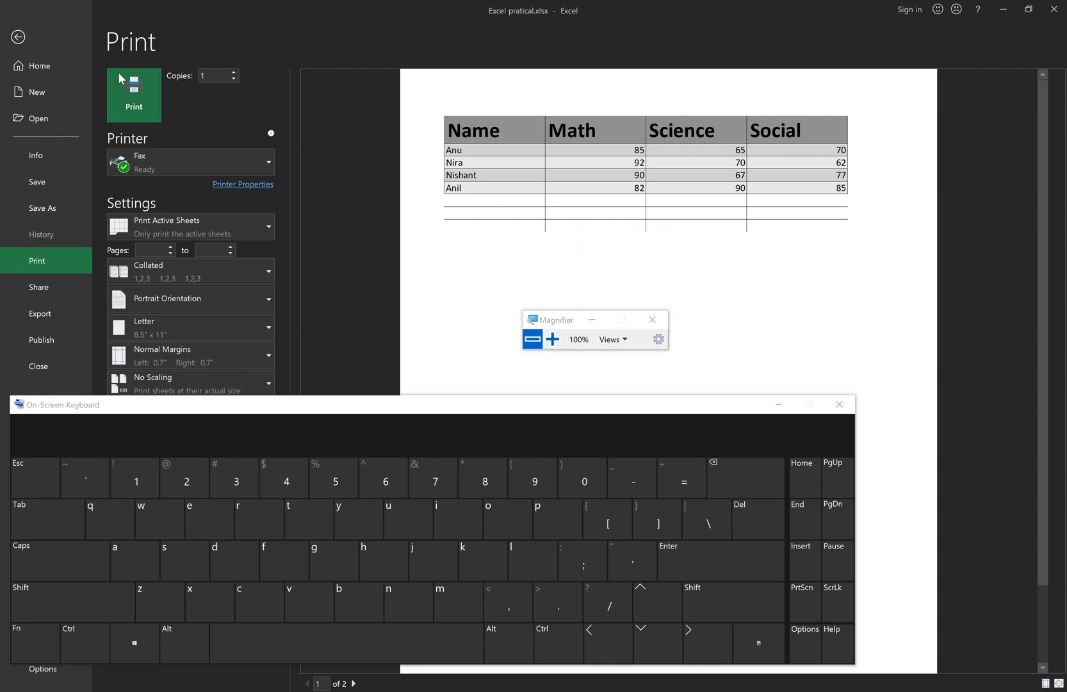
click(18, 40)
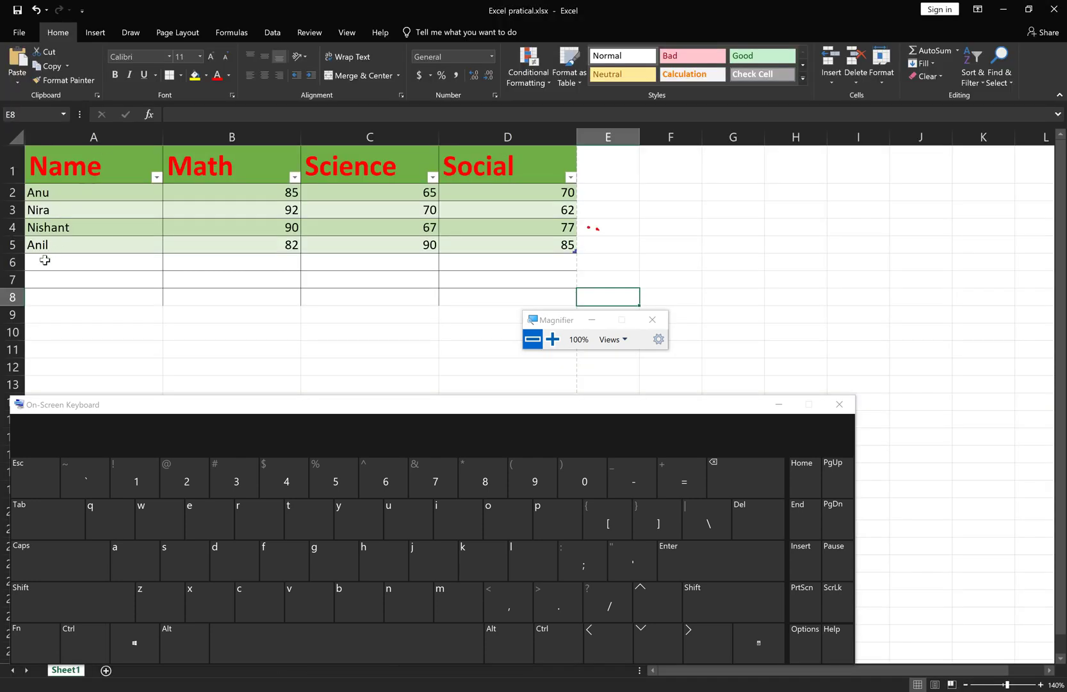
- Remove all borders from the empty cells A6:D8 below the table
drag(45, 261, 522, 299)
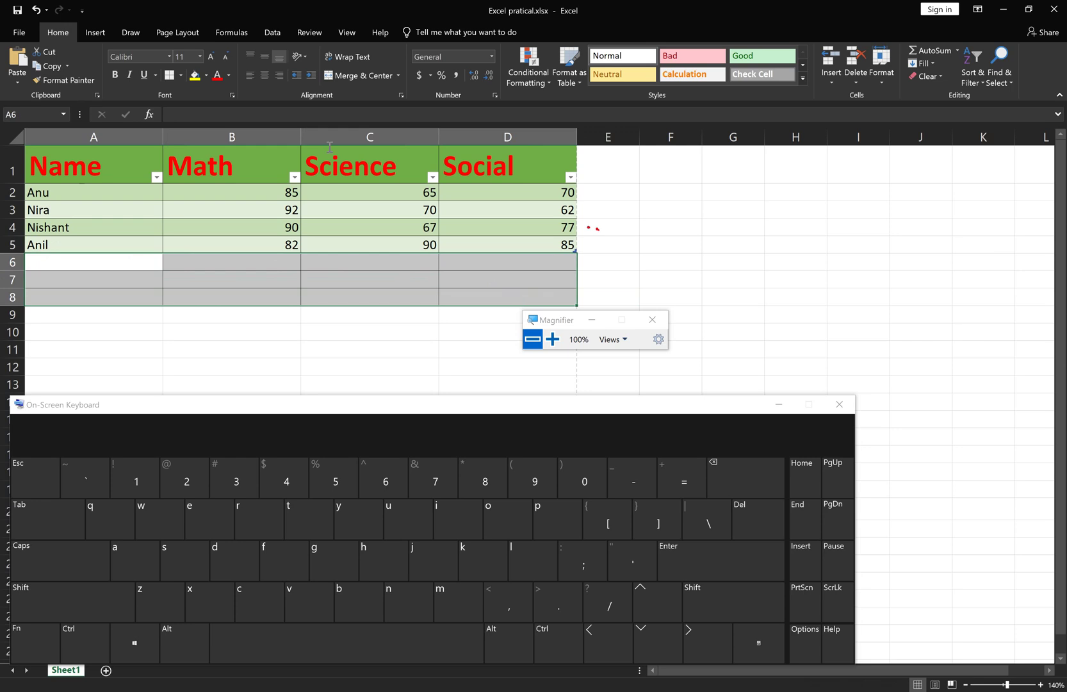
click(181, 75)
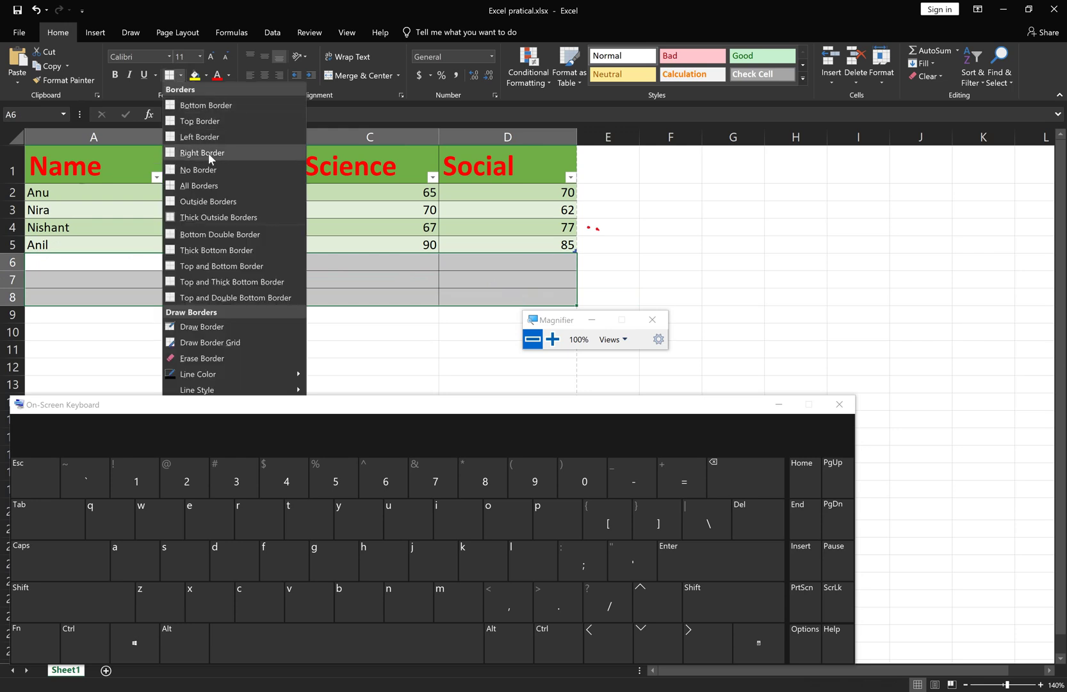
click(218, 170)
click(281, 333)
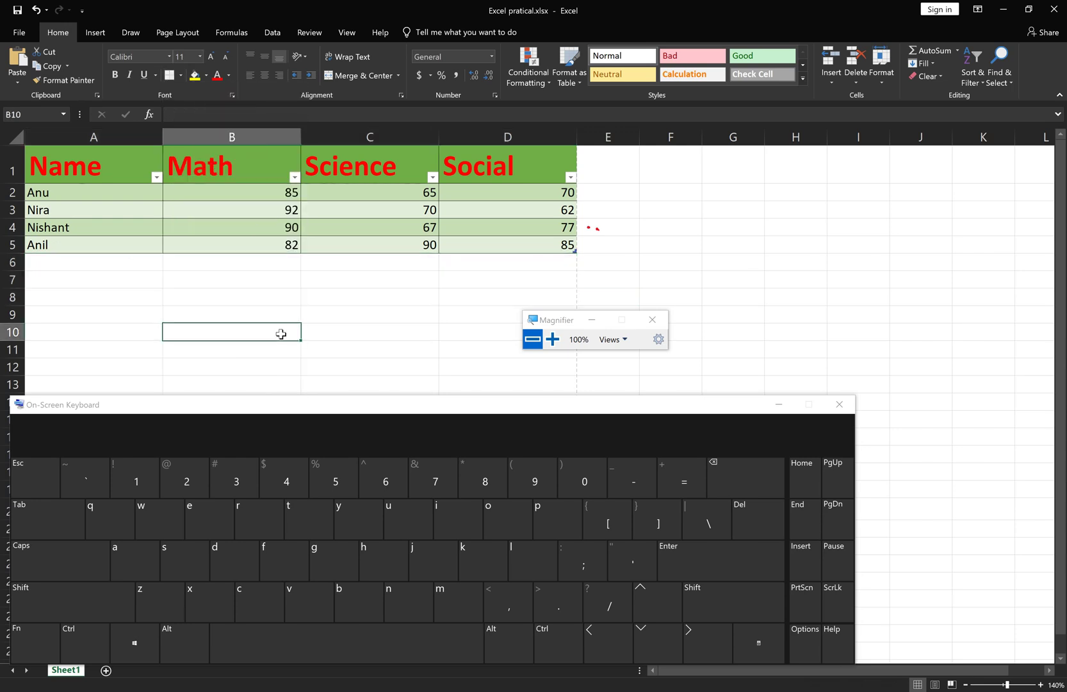
- Review the print preview of the sheet with only the filled rows bordered, and return to the worksheet
key(ctrl)
key(ctrl+p)
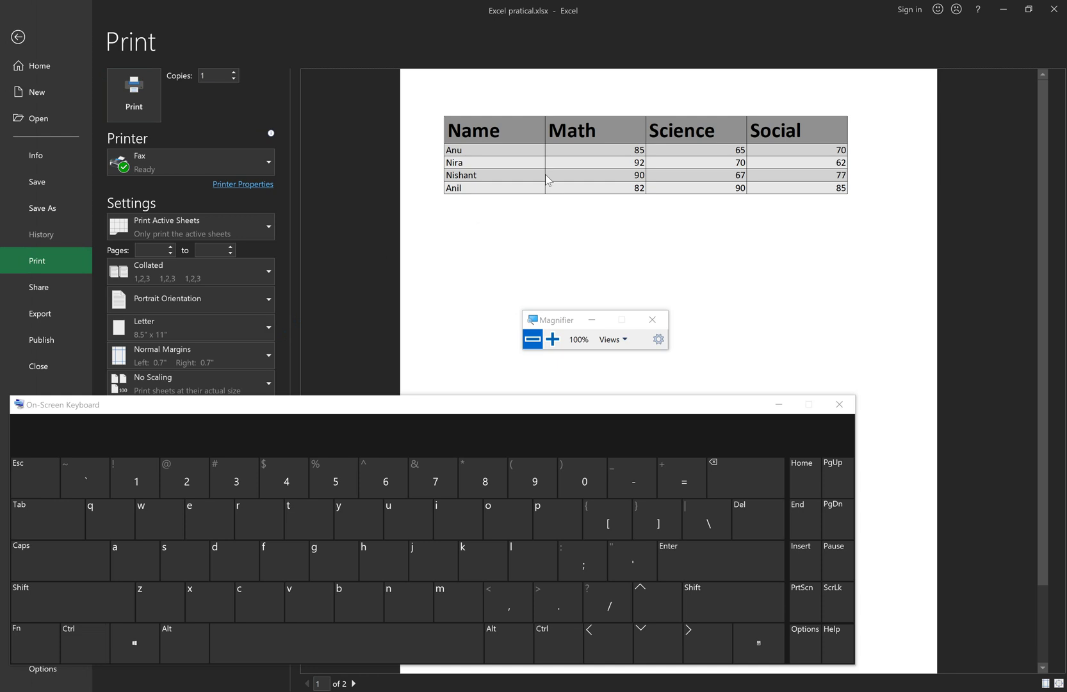
key(Escape)
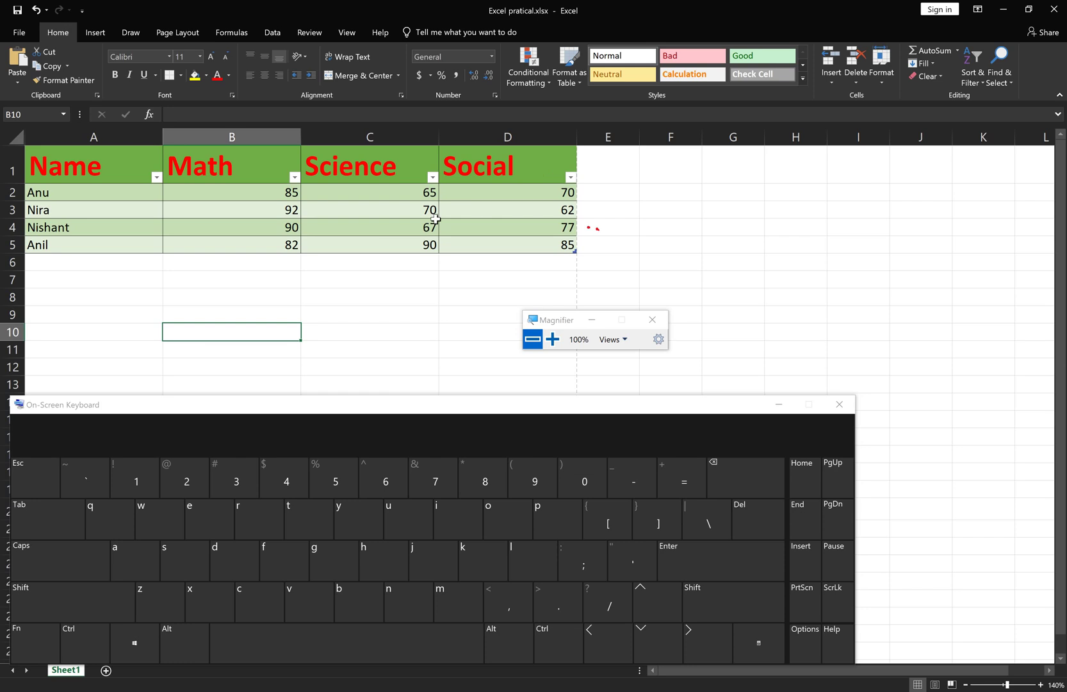
- Extend the marks table by one column so it includes column E down to row 5
click(605, 175)
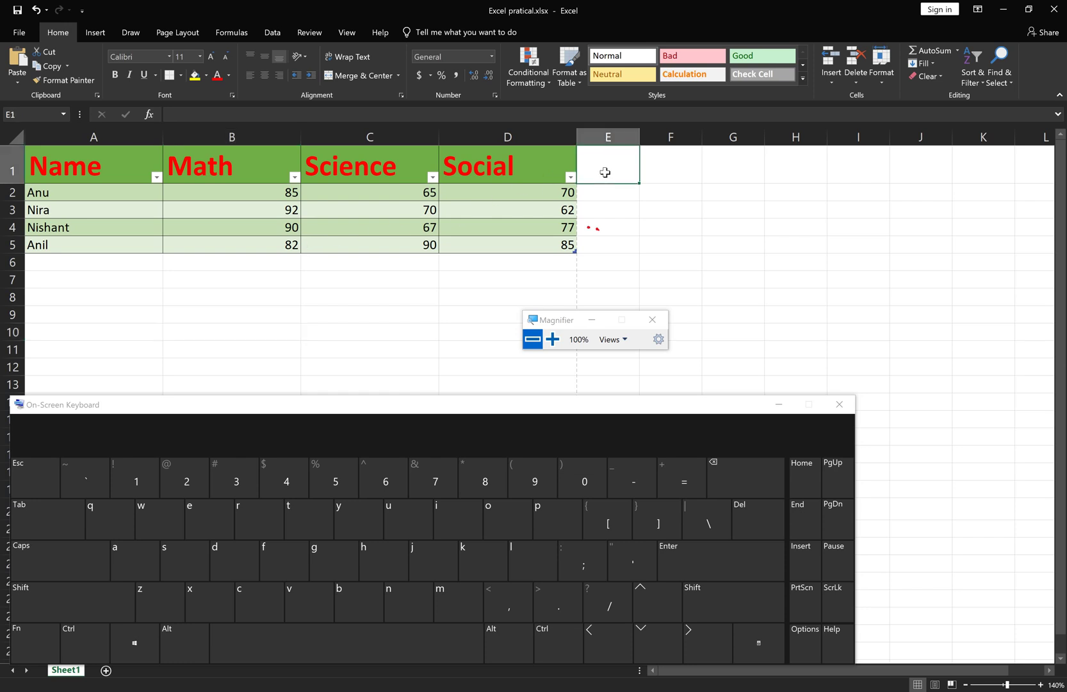
double_click(600, 168)
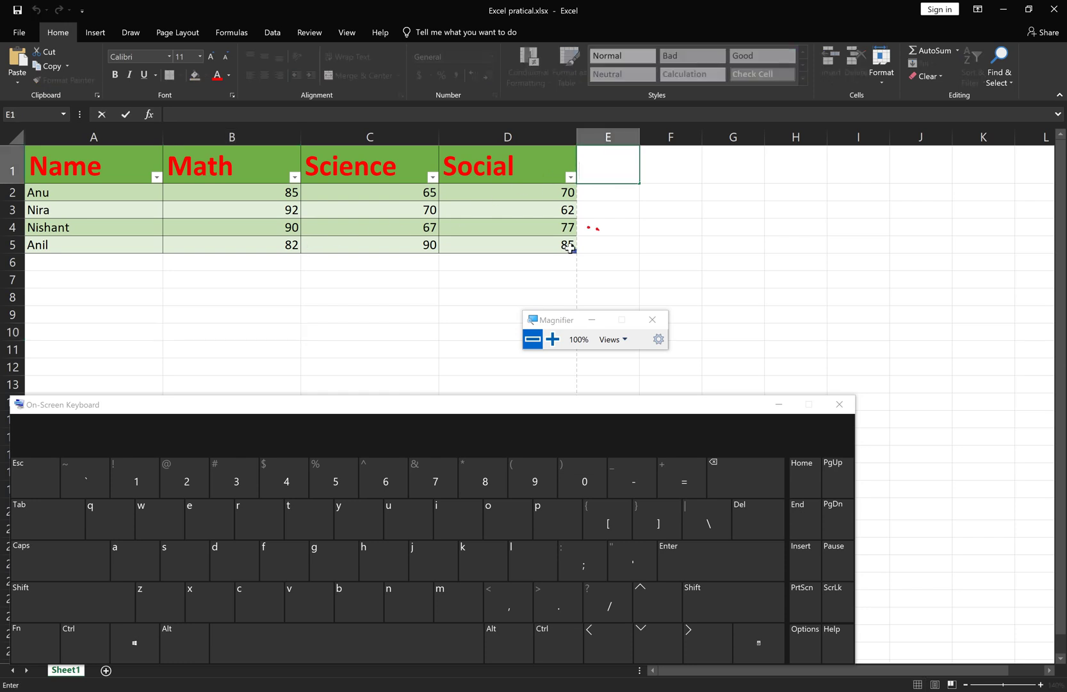
drag(575, 250, 629, 256)
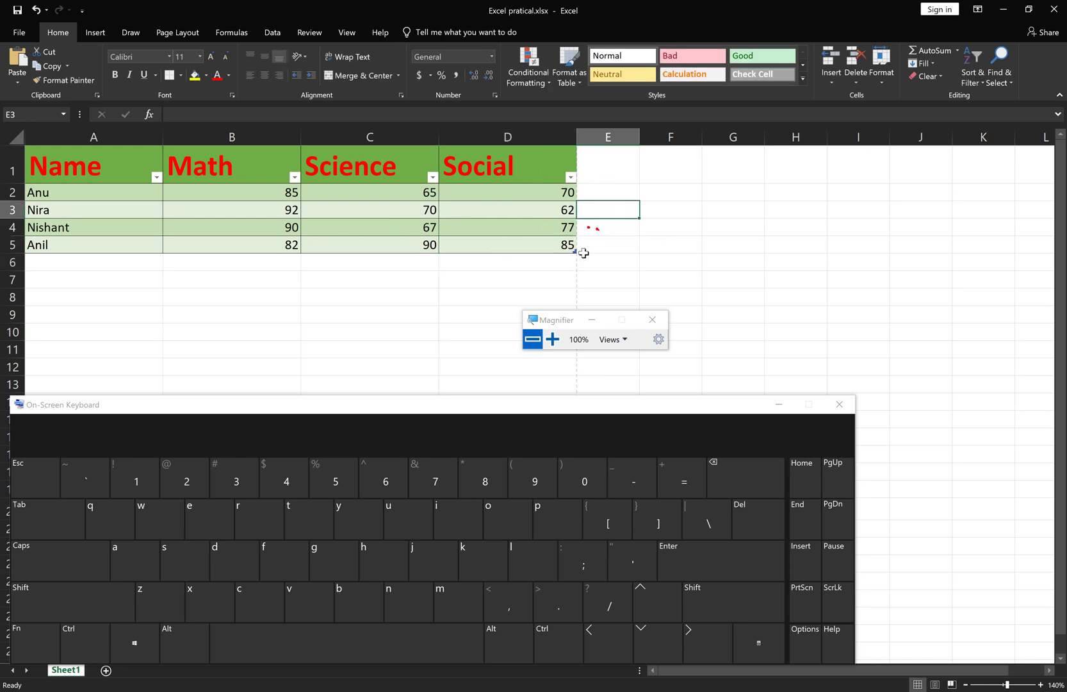
drag(593, 244, 631, 248)
- Rename the new column's header in E1 to Total and widen column E to fit it
double_click(616, 168)
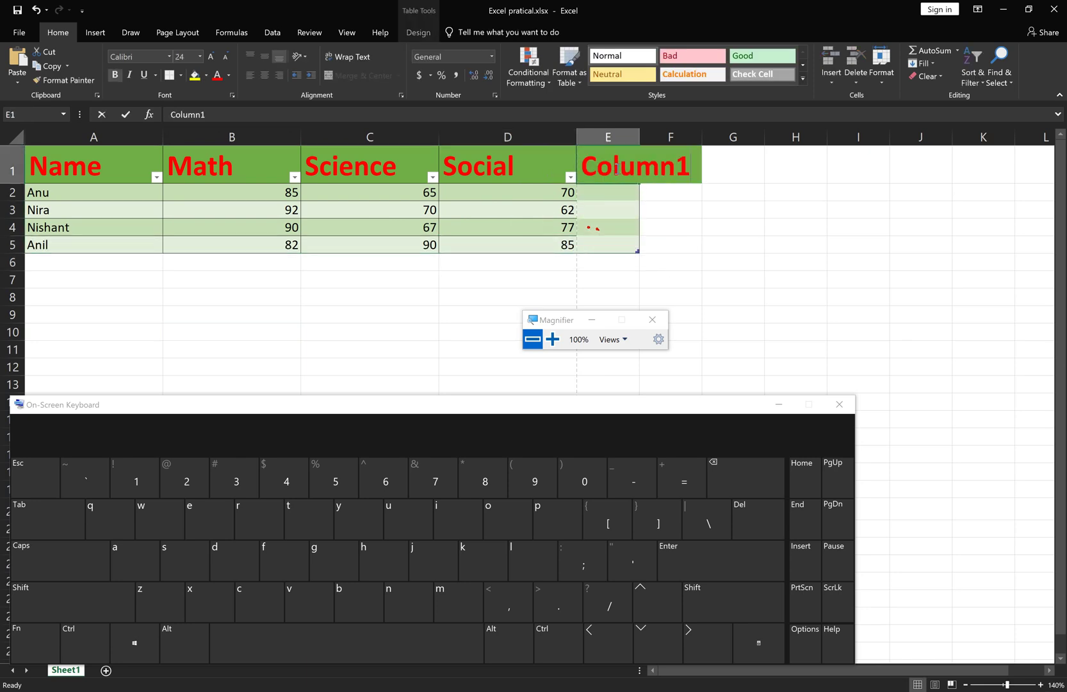
text(Tota)
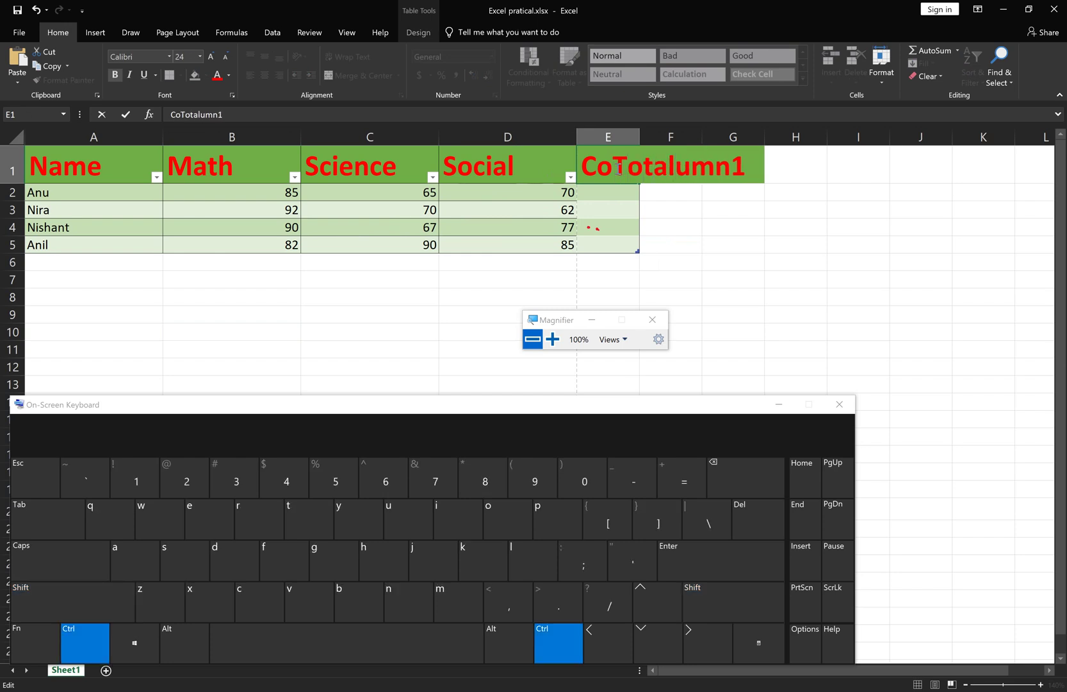
key(ctrl+a)
key(BackSpace)
text(Total)
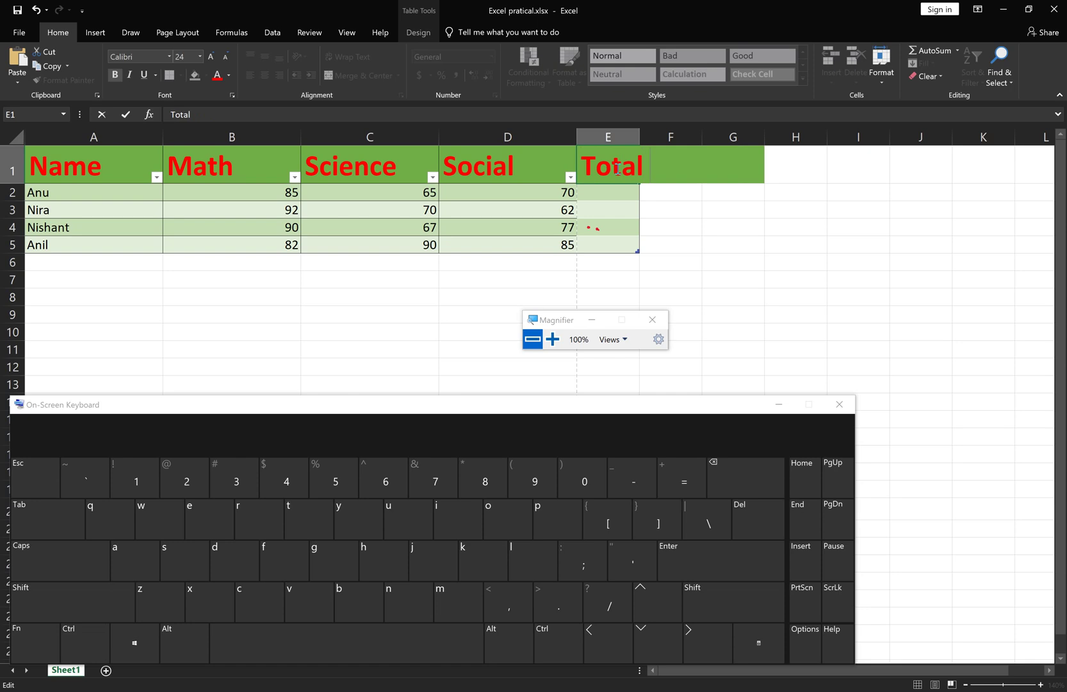
key(ctrl+Return)
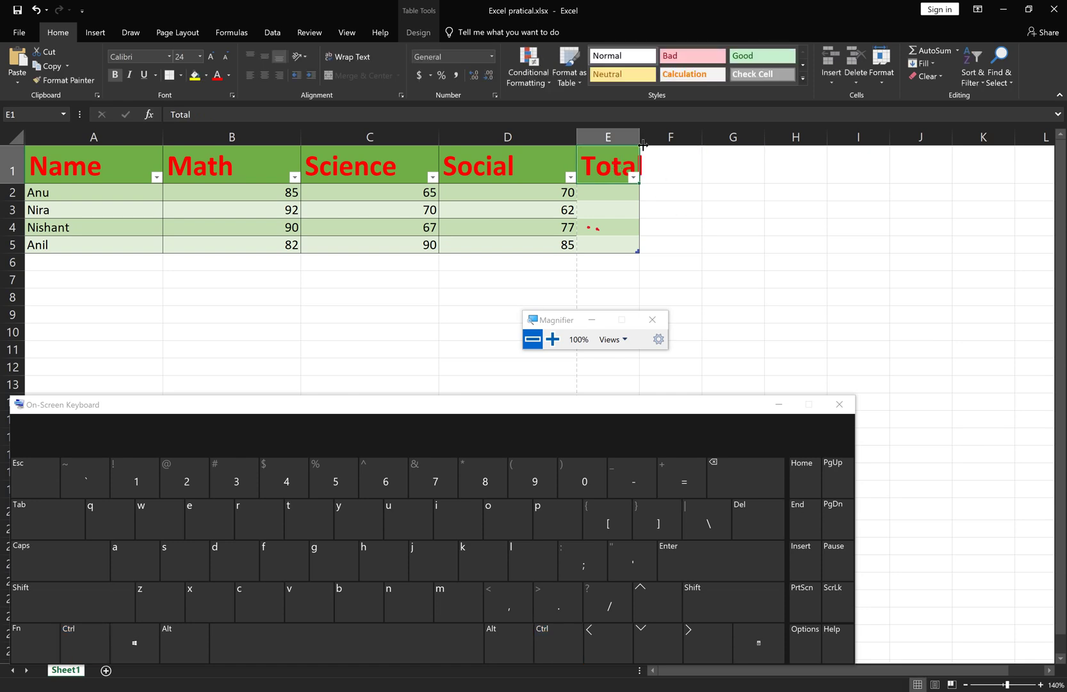
drag(642, 136, 682, 135)
- Enter the formula =SUM(B2,C2,D2) in cell E2 to total the first student's marks
click(600, 194)
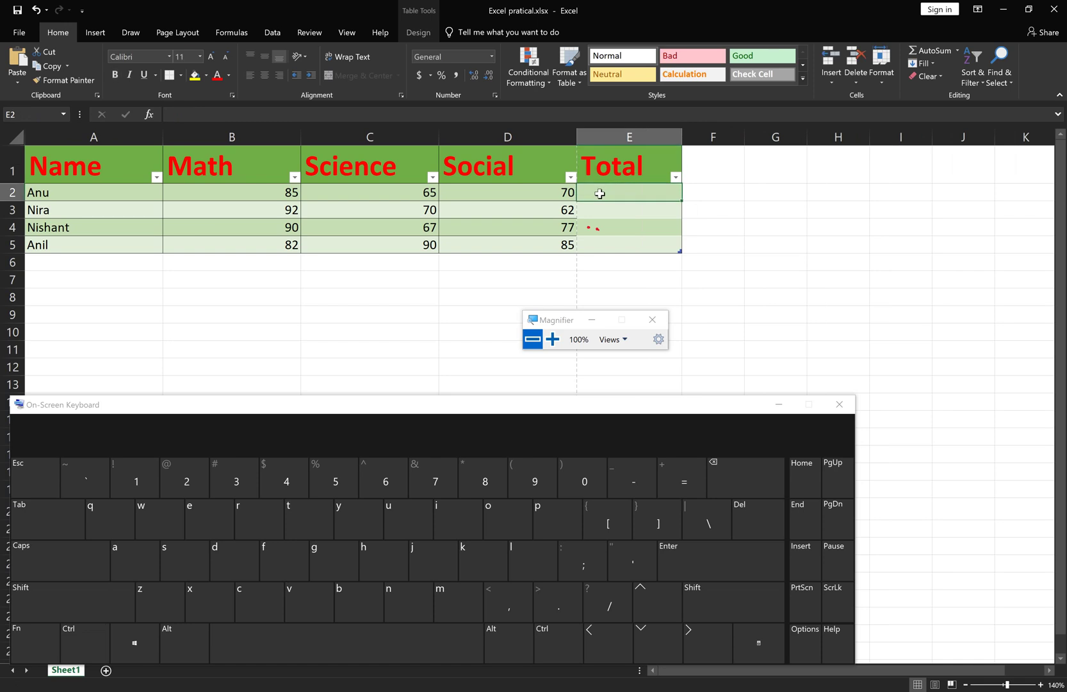
text(=()
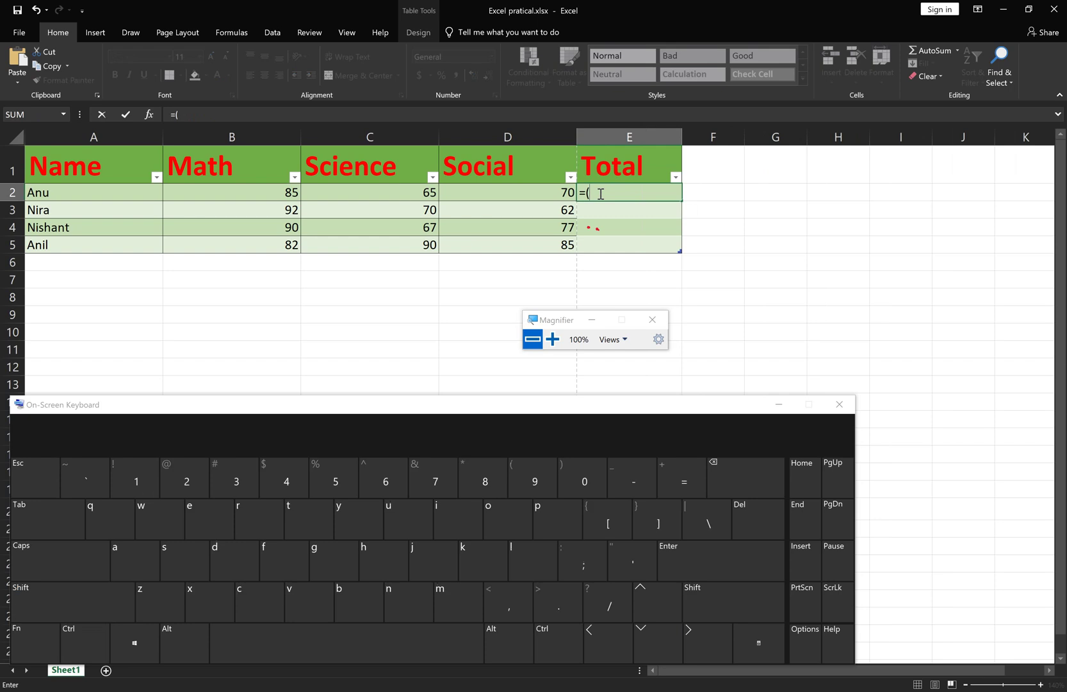
key(BackSpace)
text(sum)
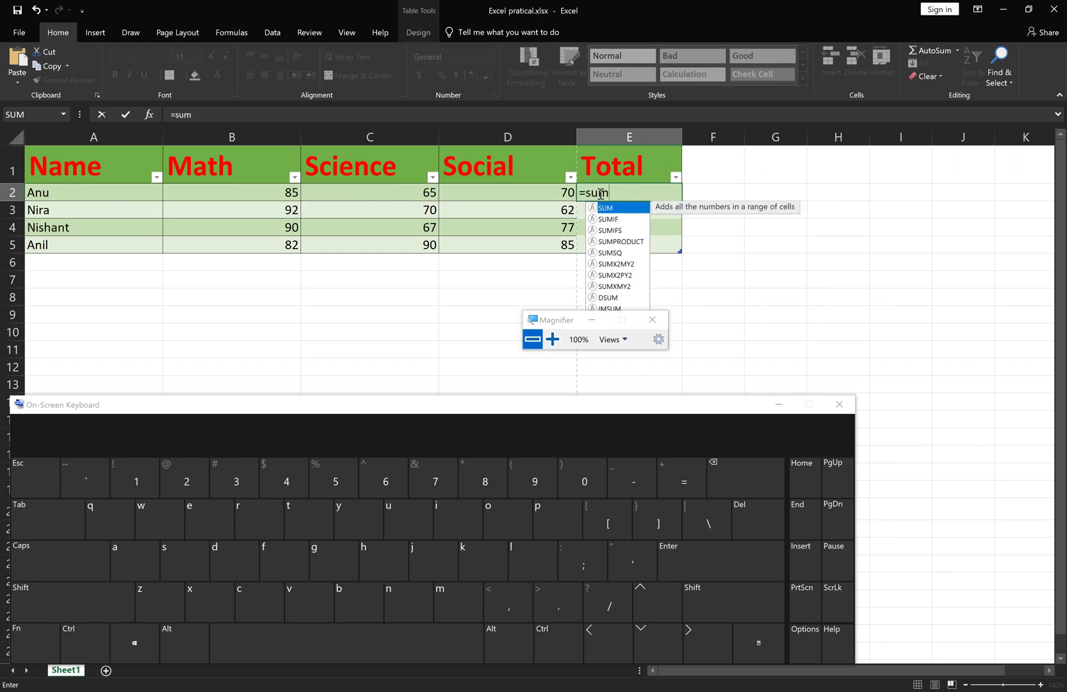
text(()
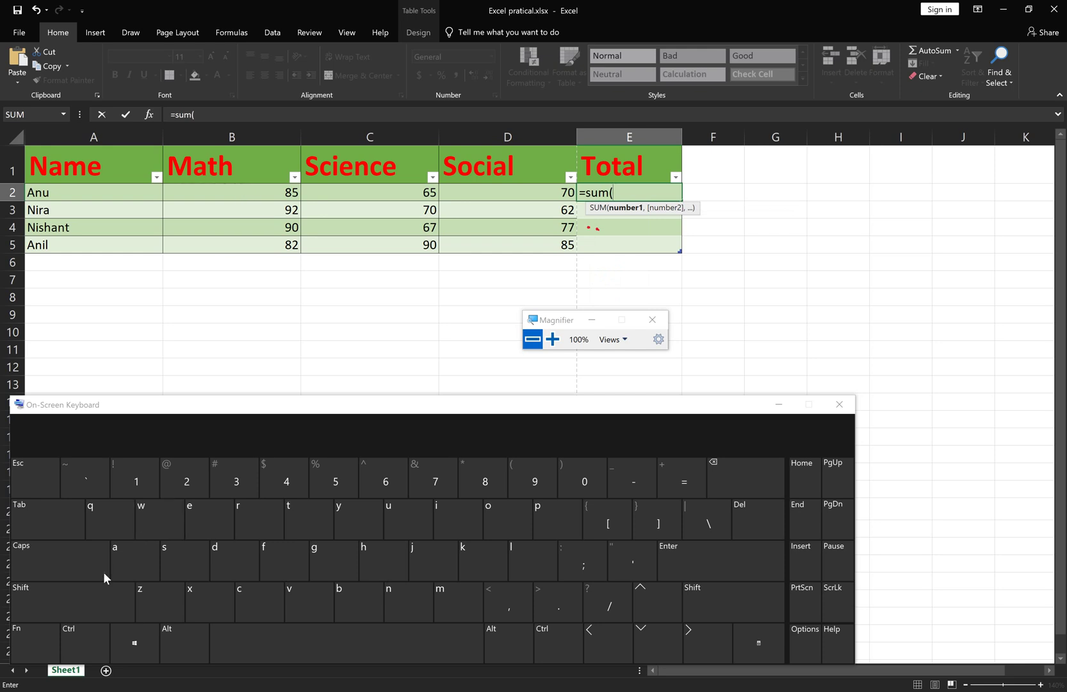
click(78, 629)
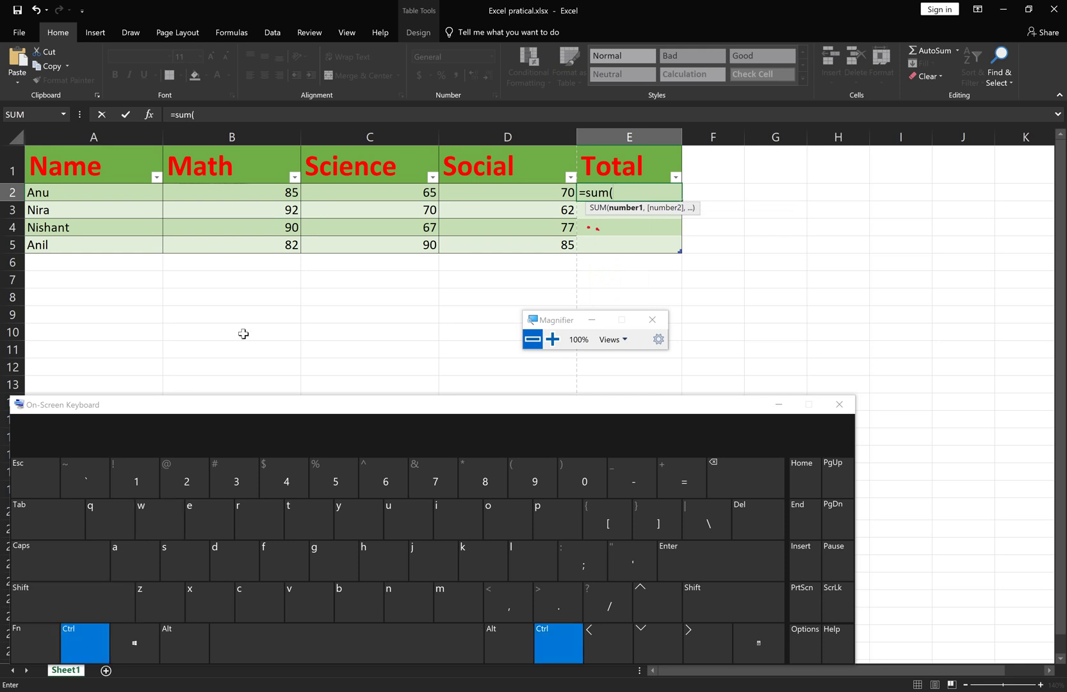
ctrl+click(277, 194)
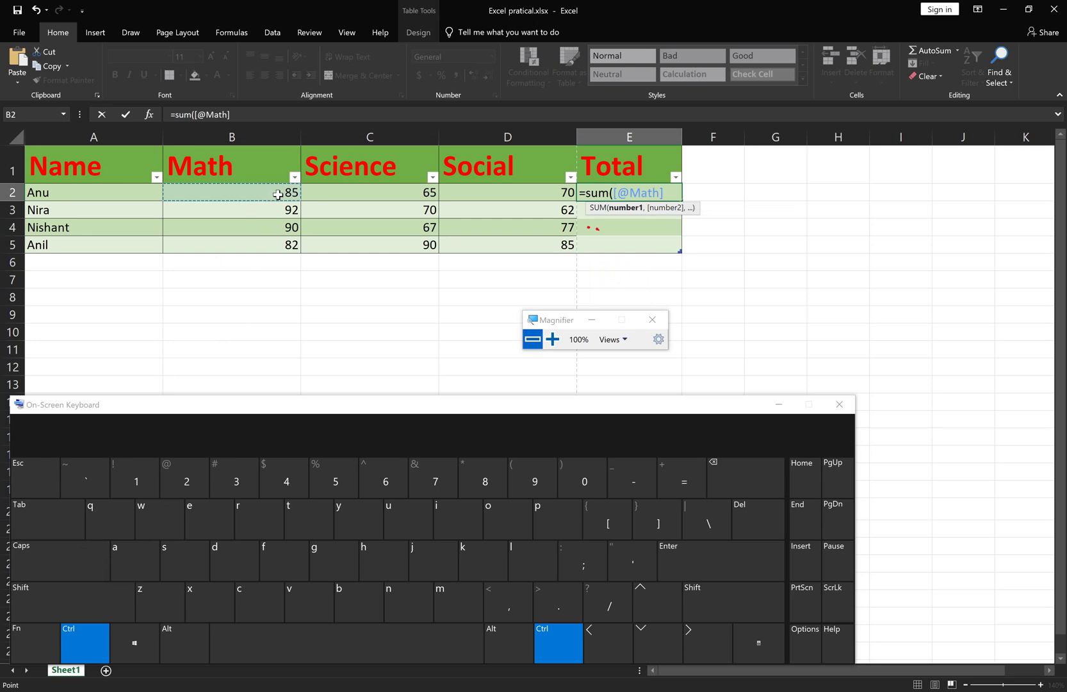
ctrl+click(343, 198)
ctrl+click(515, 191)
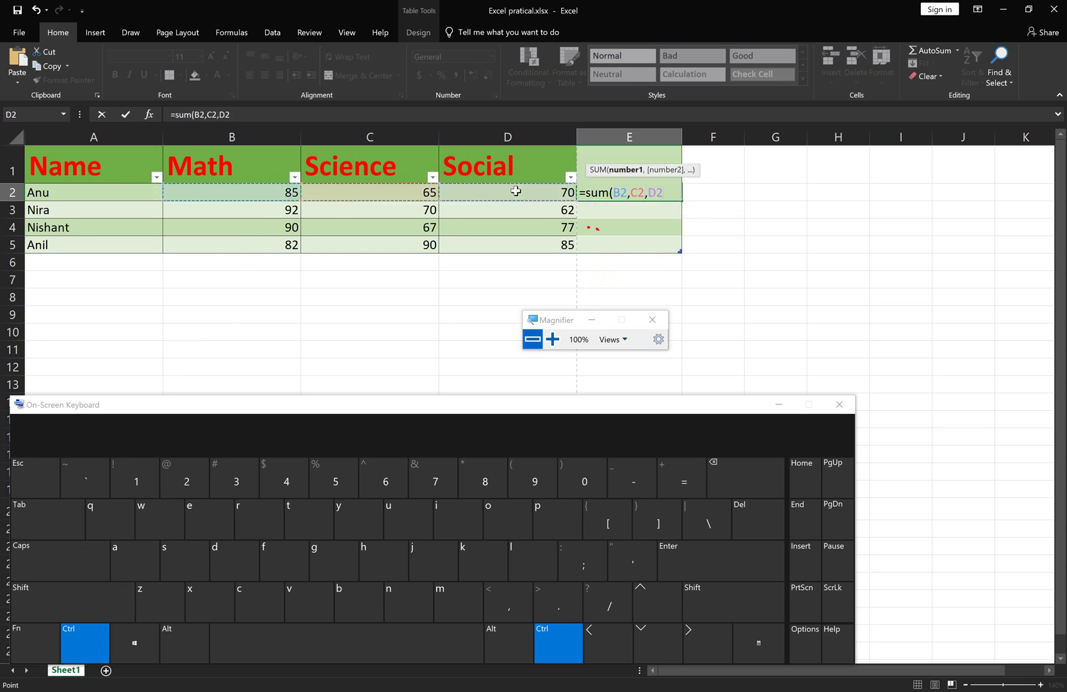
key(ctrl+Return)
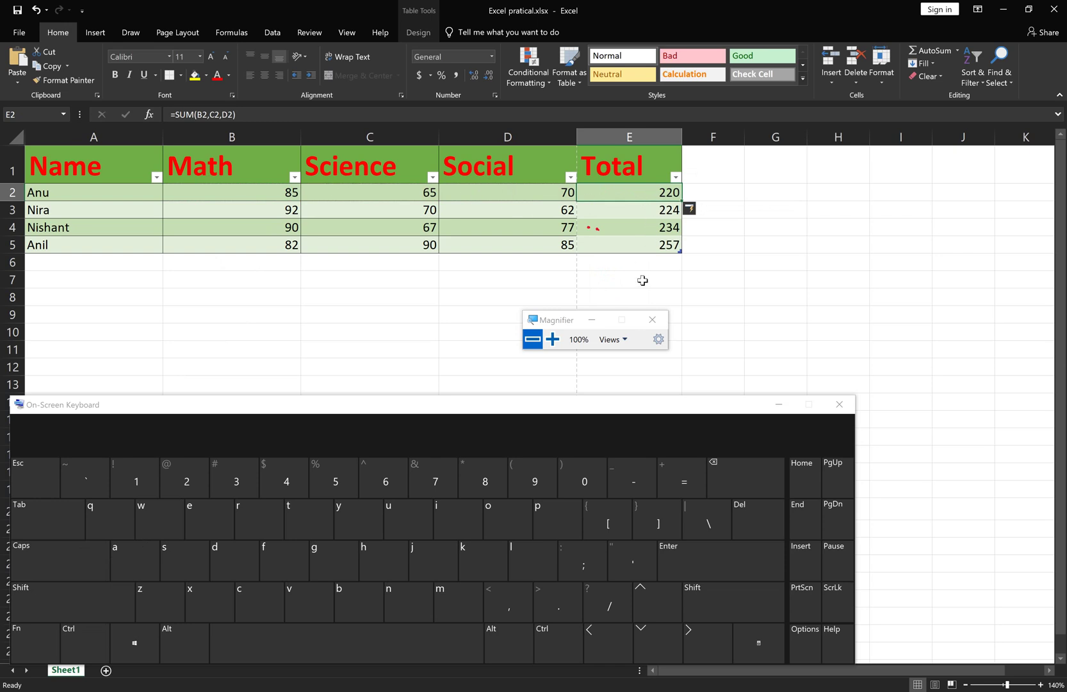
- Clear the automatically filled Total formulas from cells E3 and E4
click(636, 221)
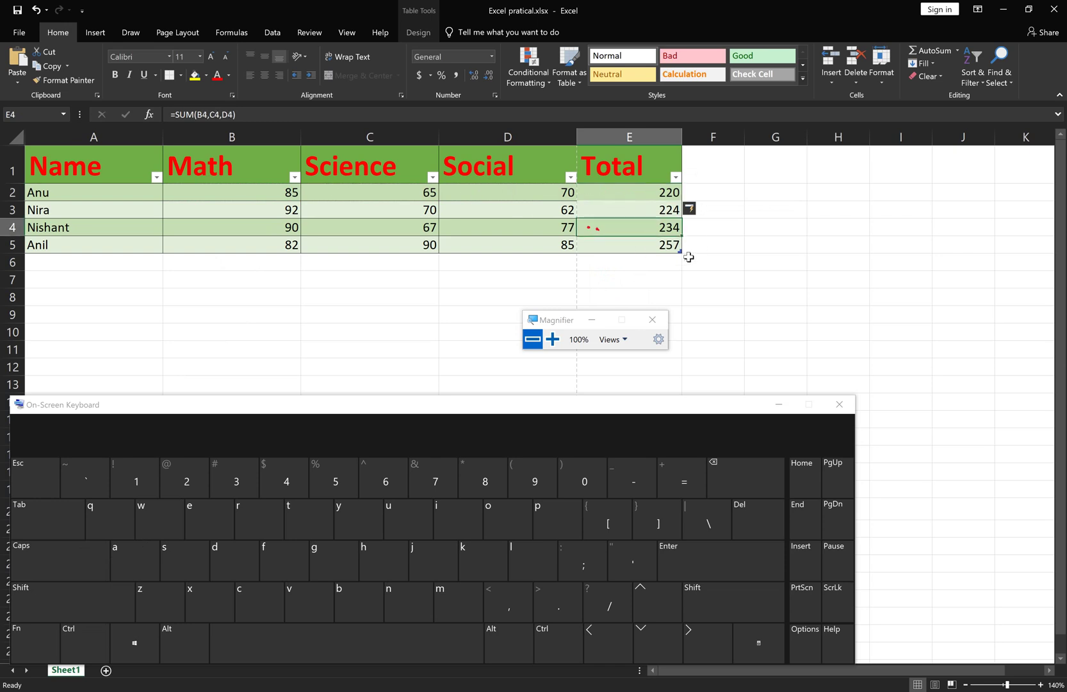
click(644, 210)
drag(621, 209, 666, 244)
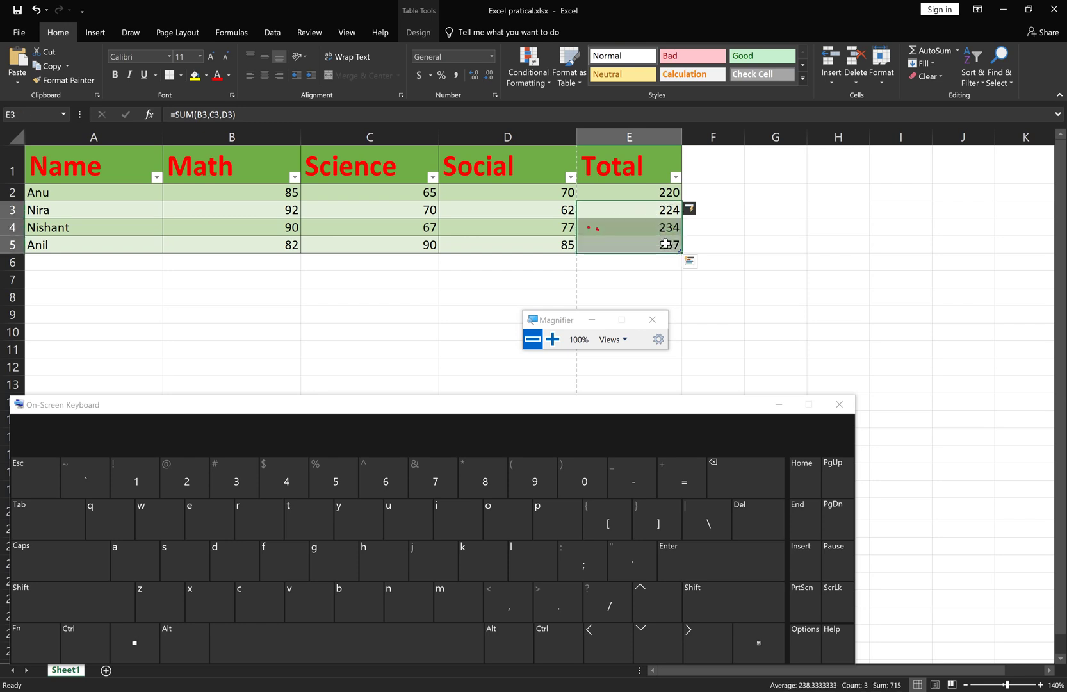
key(BackSpace)
double_click(672, 228)
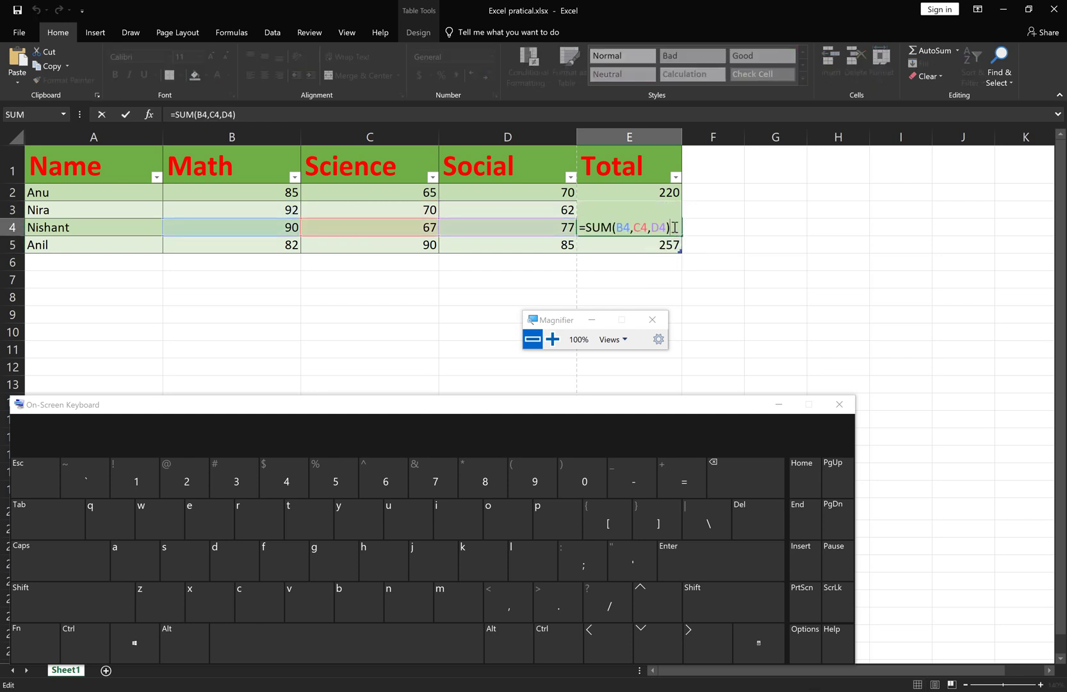
key(BackSpace)
key(BackSpace)
key(BackSpace)
key(BackSpace)
key(BackSpace)
key(BackSpace)
key(BackSpace)
key(BackSpace)
key(BackSpace)
key(BackSpace)
key(BackSpace)
key(BackSpace)
key(BackSpace)
key(BackSpace)
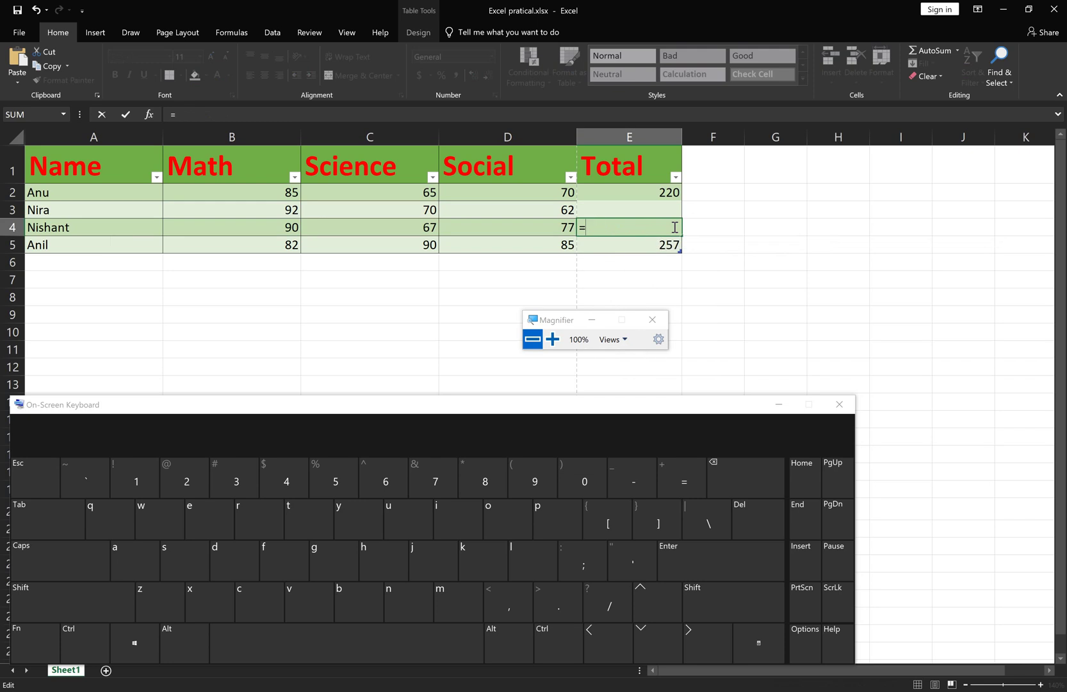
- Delete the formula from cell E2 in the Total column
double_click(660, 192)
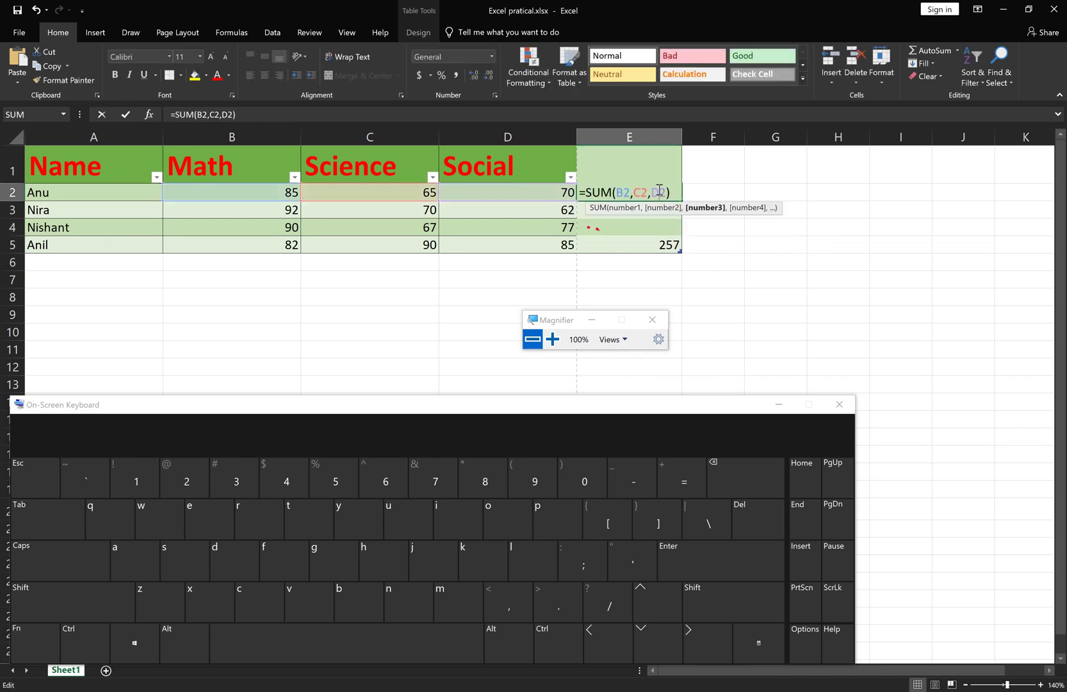
key(BackSpace)
key(BackSpace)
key(BackSpace)
key(BackSpace)
key(BackSpace)
key(BackSpace)
key(BackSpace)
key(BackSpace)
key(BackSpace)
key(BackSpace)
key(BackSpace)
key(BackSpace)
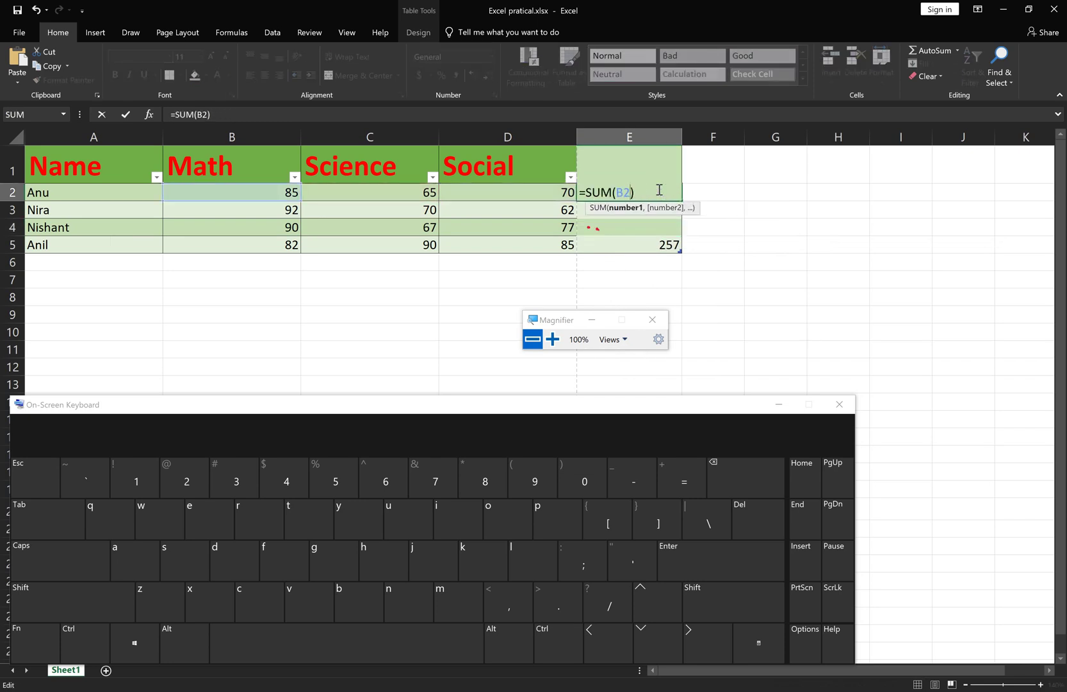
key(BackSpace)
key(Delete)
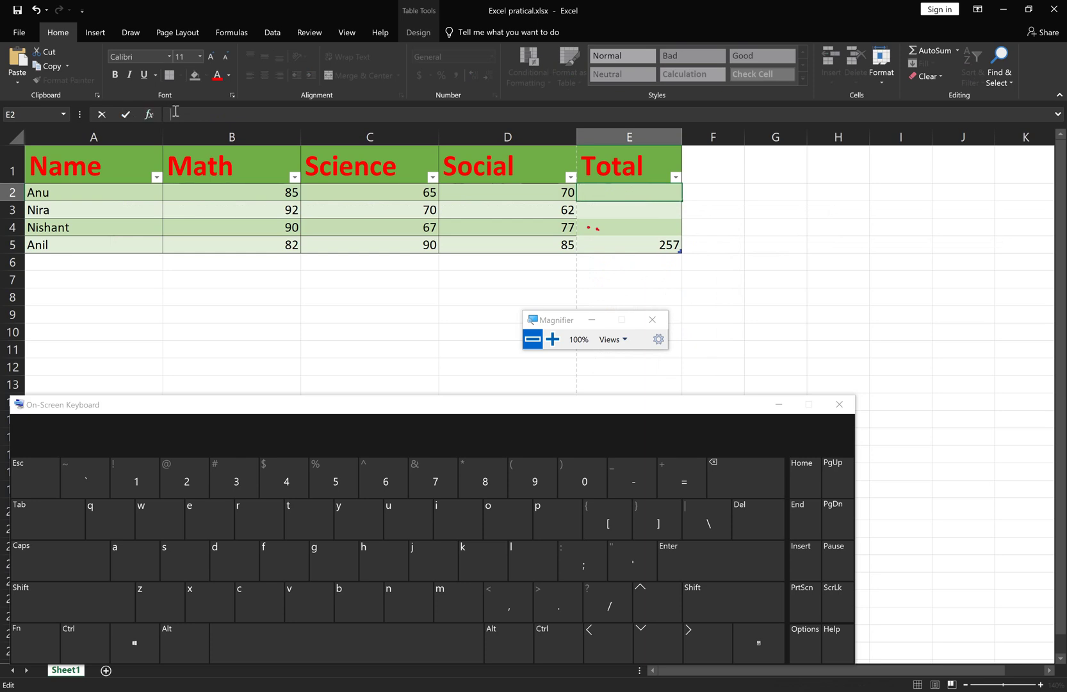
- Re-enter the formula =SUM(B2,C2,D2) in cell E2, picking the Math, Science and Social marks
text(=sum()
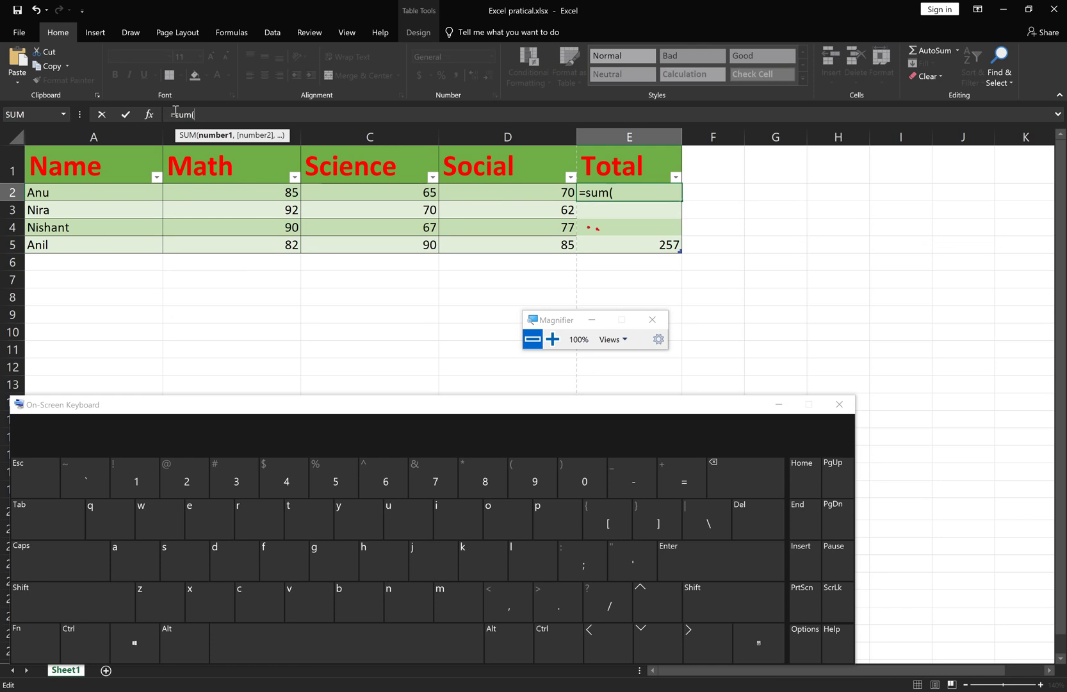
ctrl+click(237, 192)
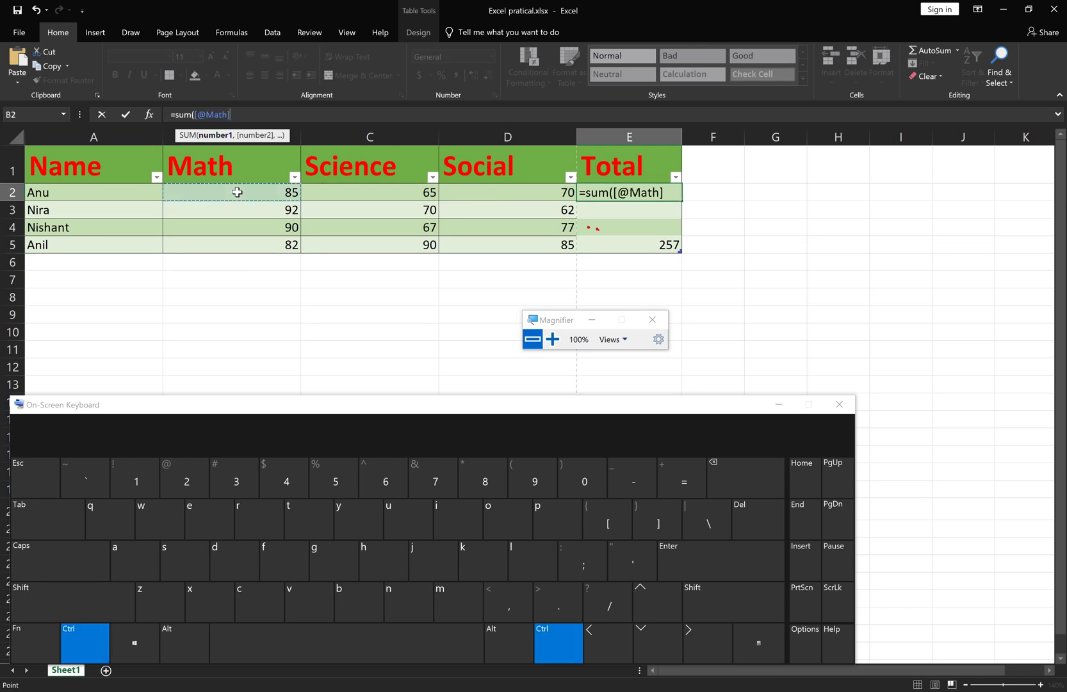
ctrl+click(336, 195)
ctrl+click(478, 189)
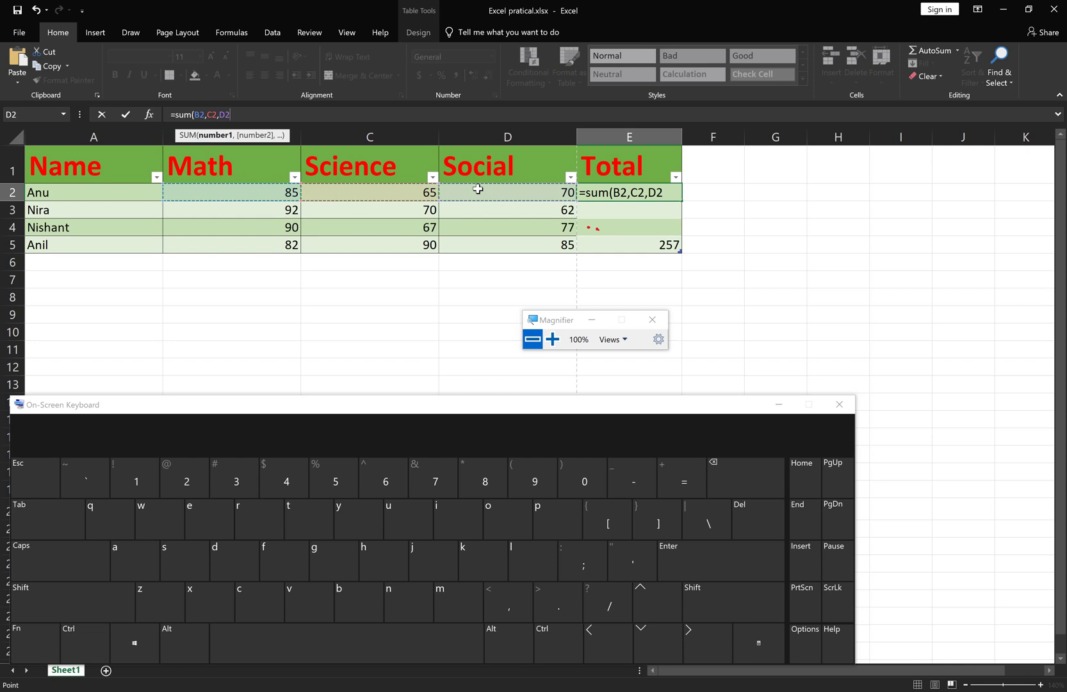
key(Return)
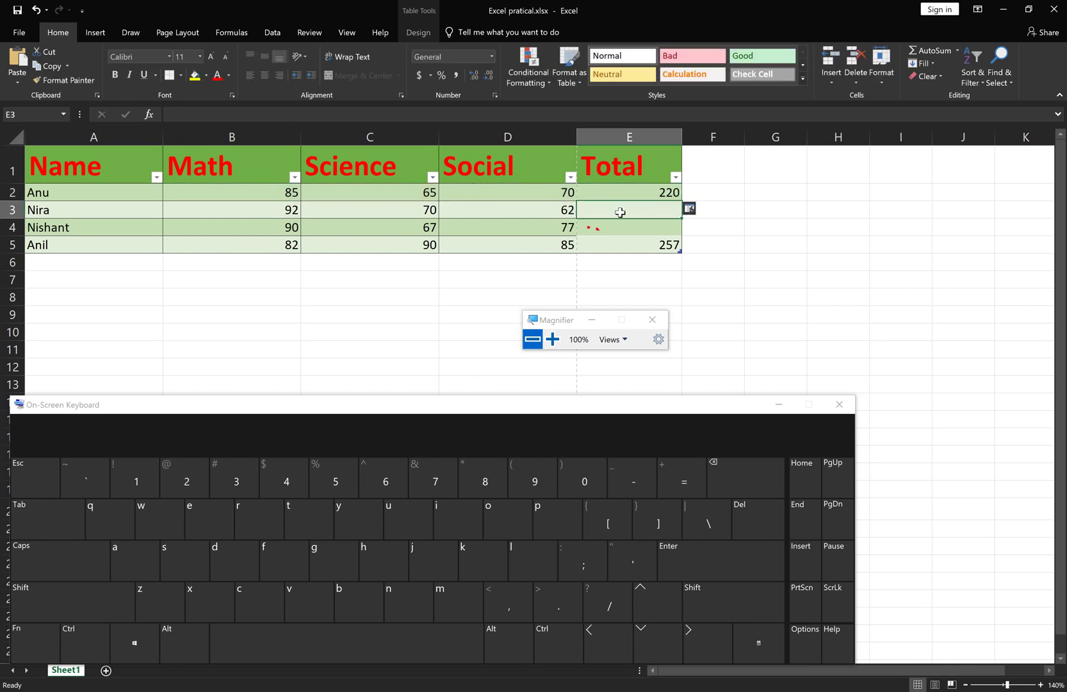
text(=)
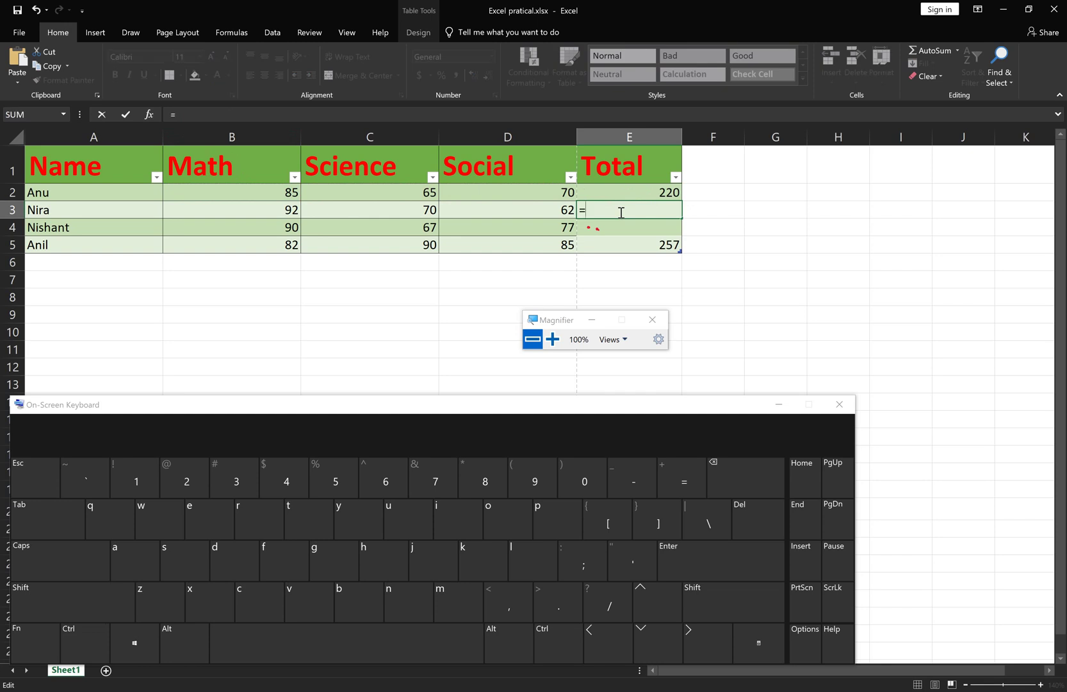
text(sum()
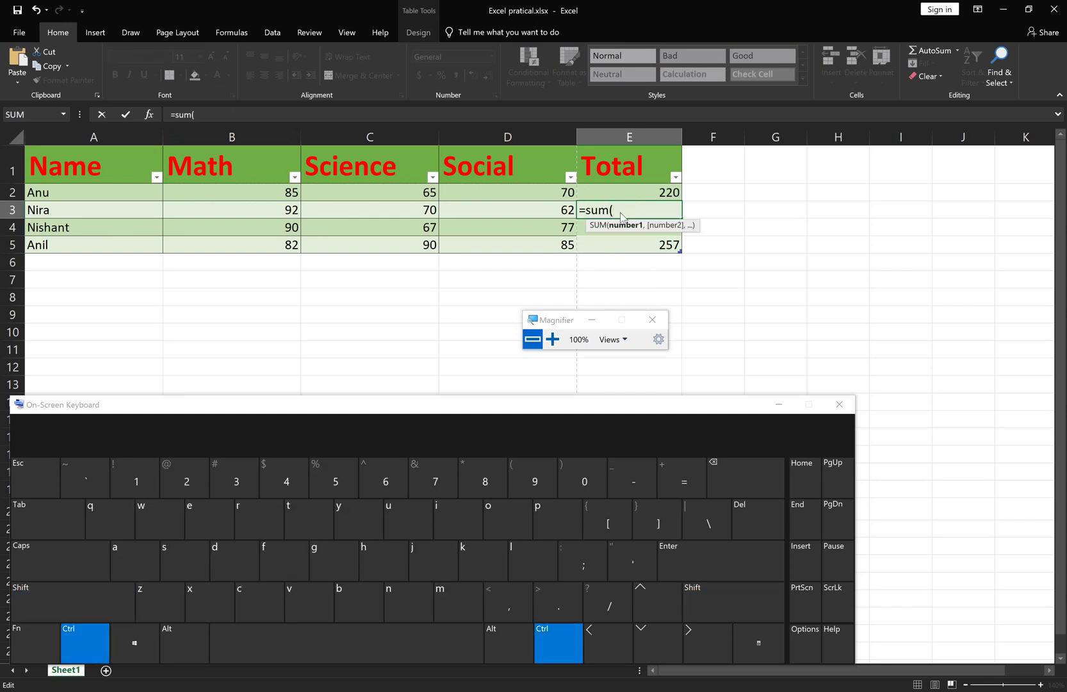
key(ctrl+Return)
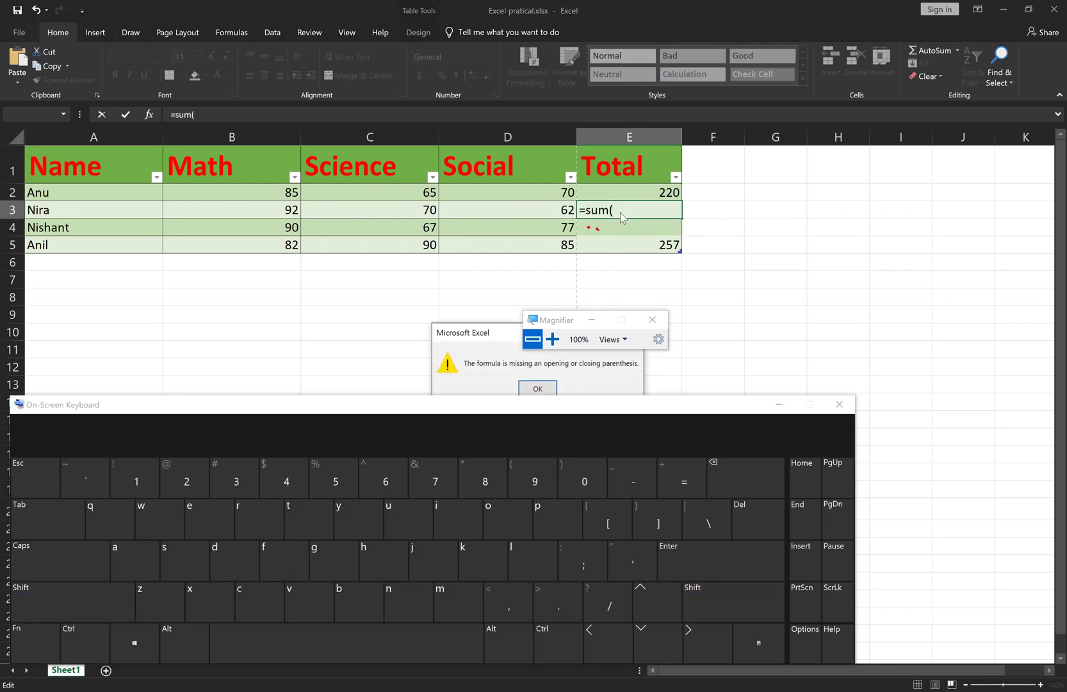
click(537, 388)
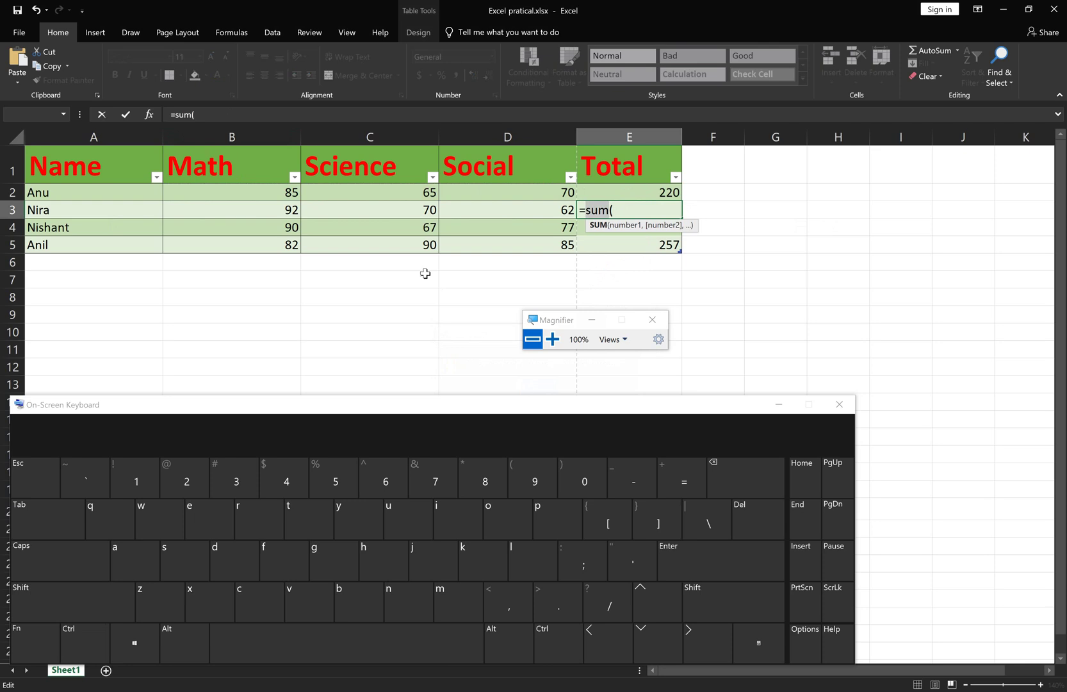
ctrl+click(275, 210)
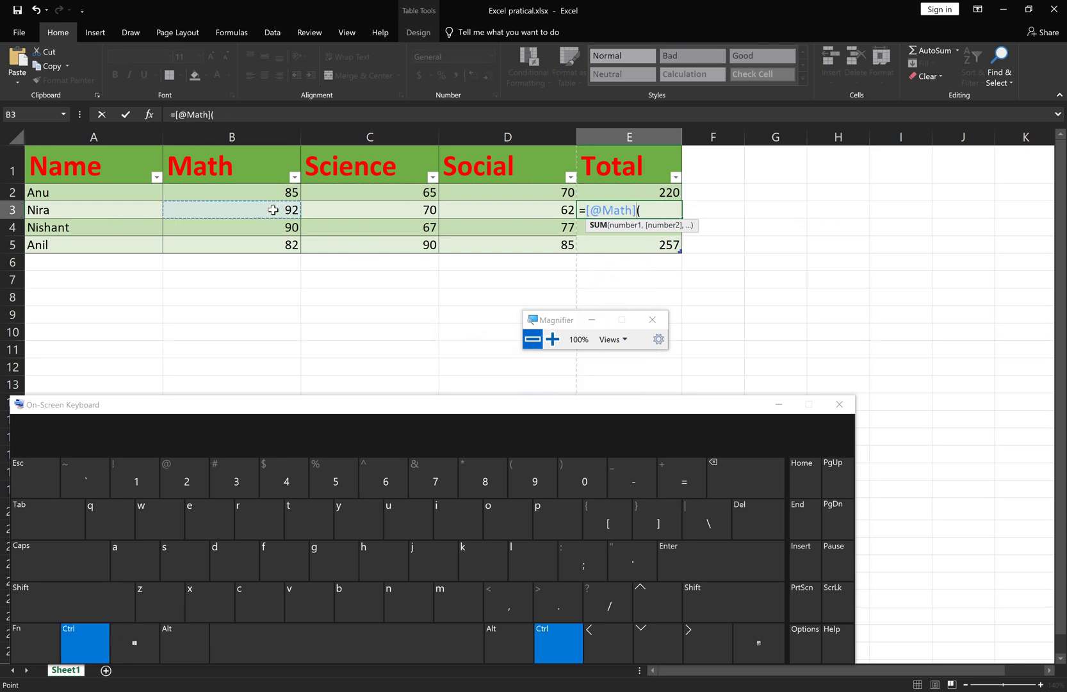
ctrl+click(324, 207)
ctrl+click(474, 208)
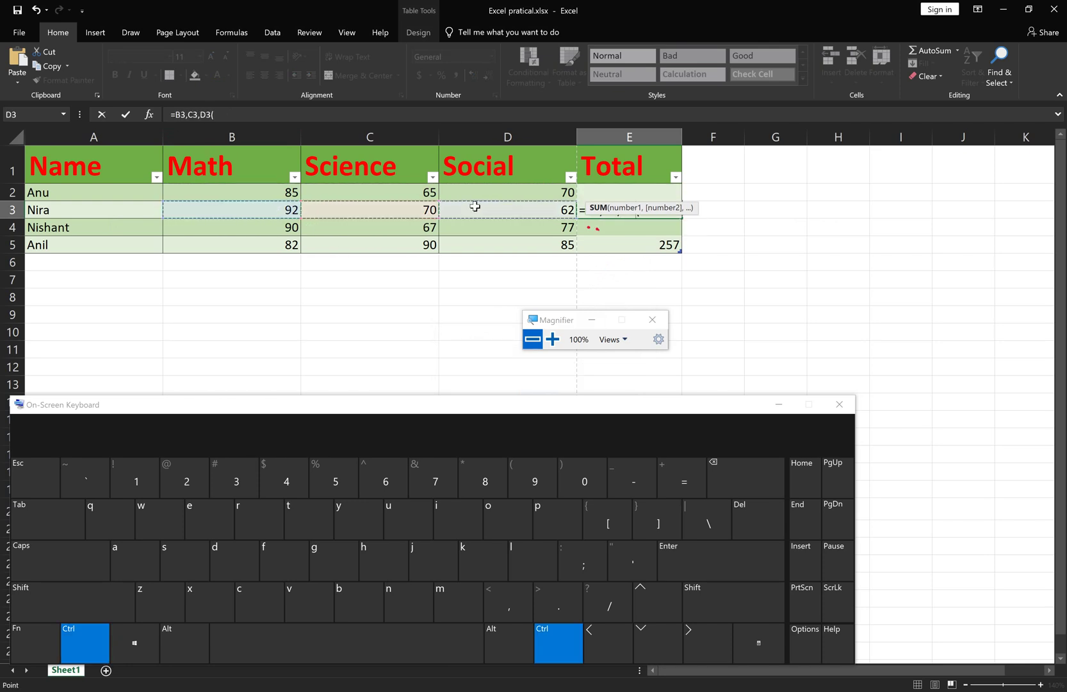
key(Return)
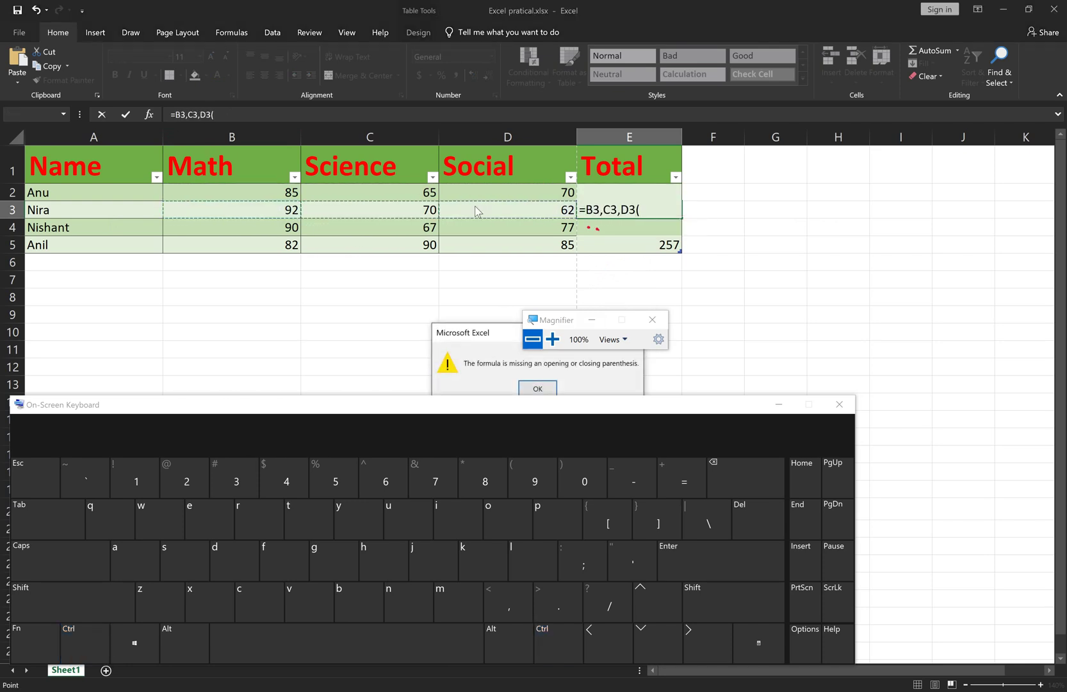
click(538, 388)
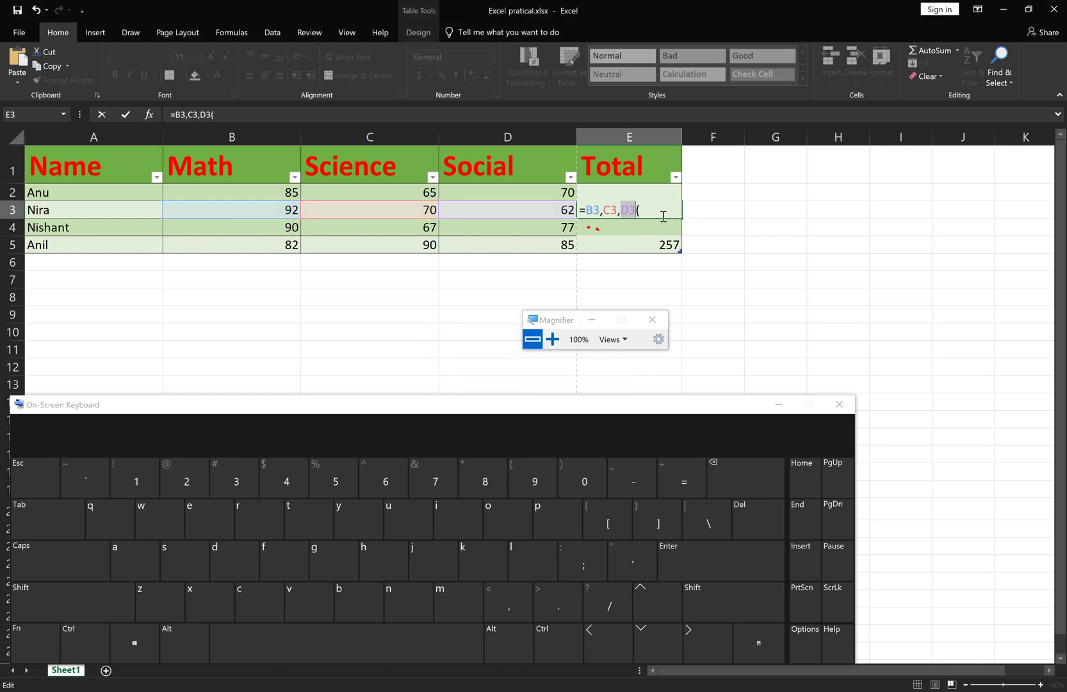
key(Escape)
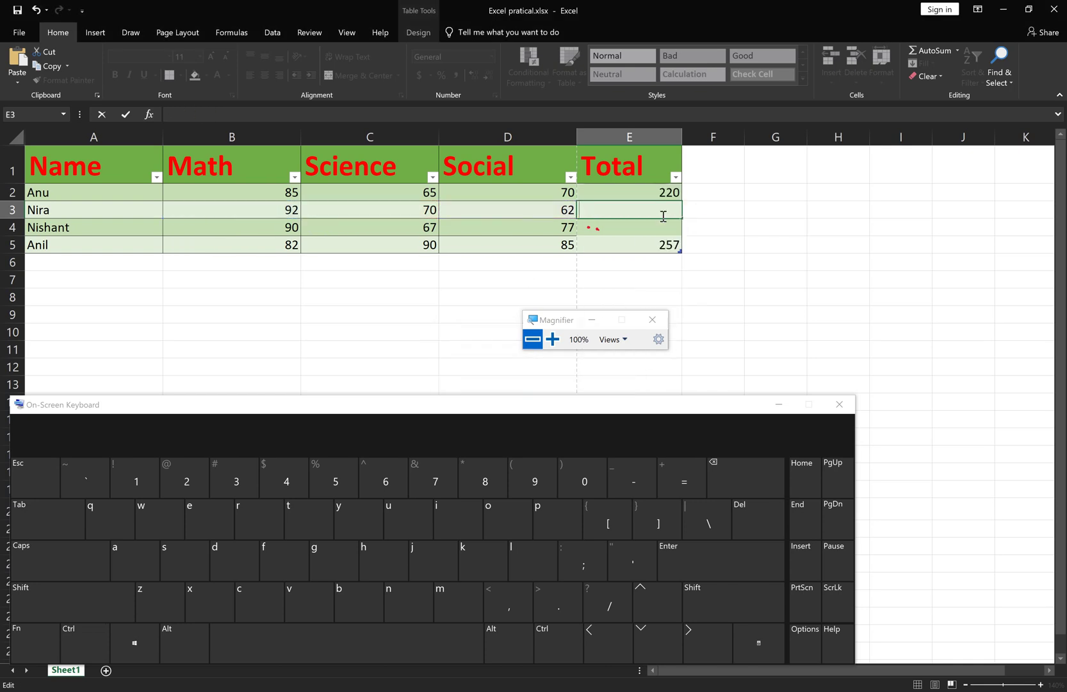
- Enter the formula =SUM(B3,C3,D3) in cell E3, picking the second student's Math, Science and Social marks
text(=s)
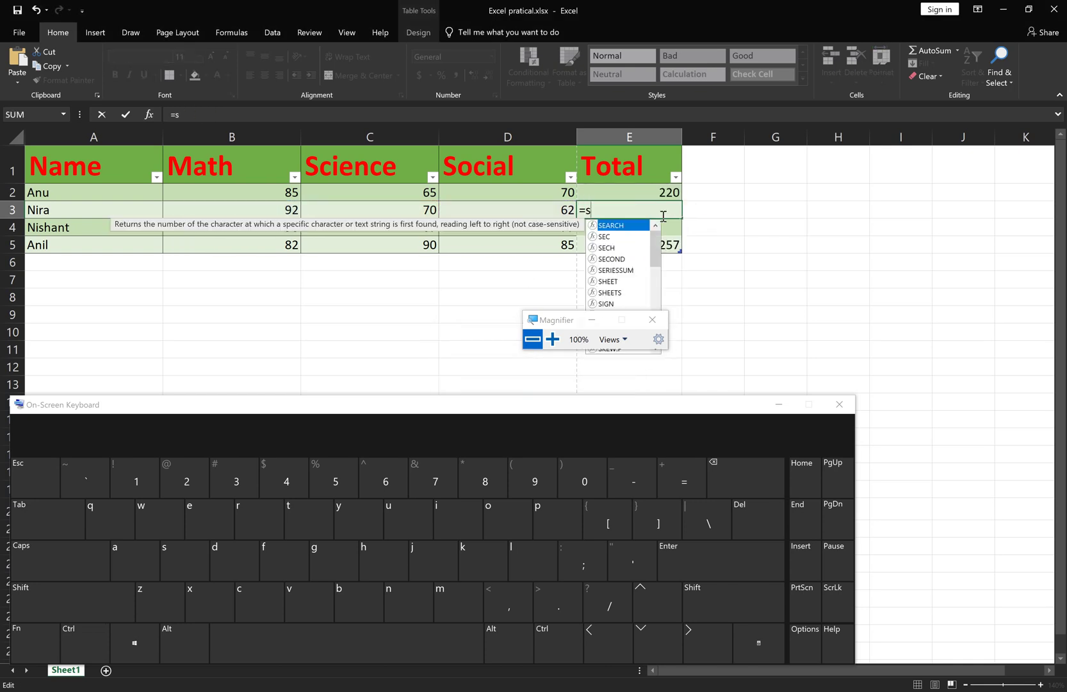
text(um()
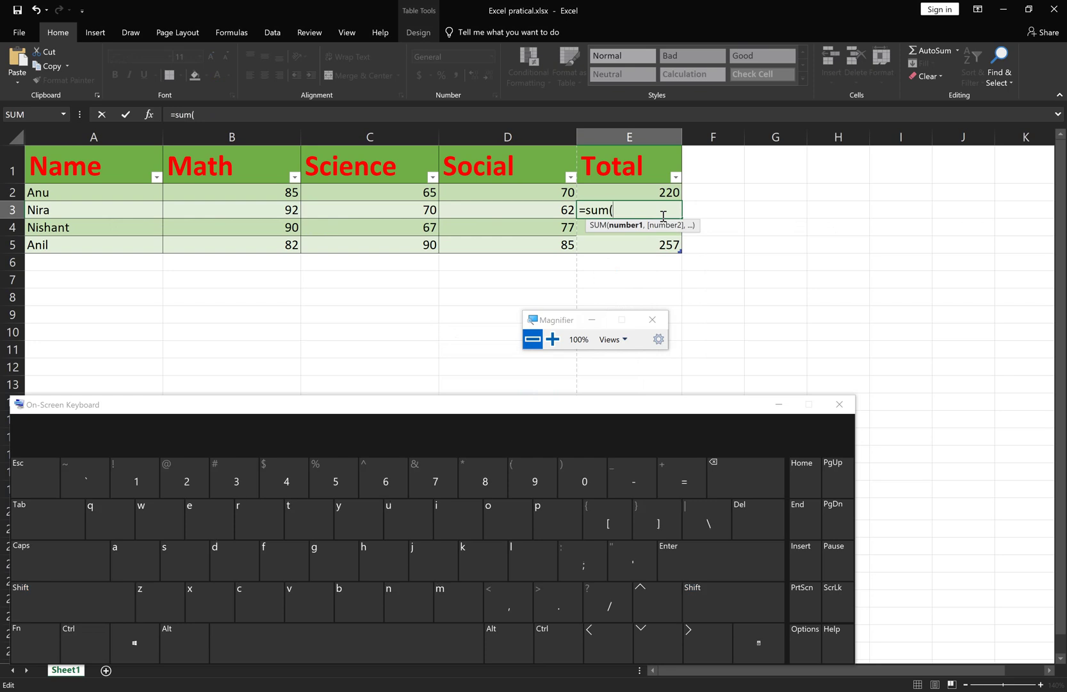
ctrl+click(283, 212)
ctrl+click(343, 207)
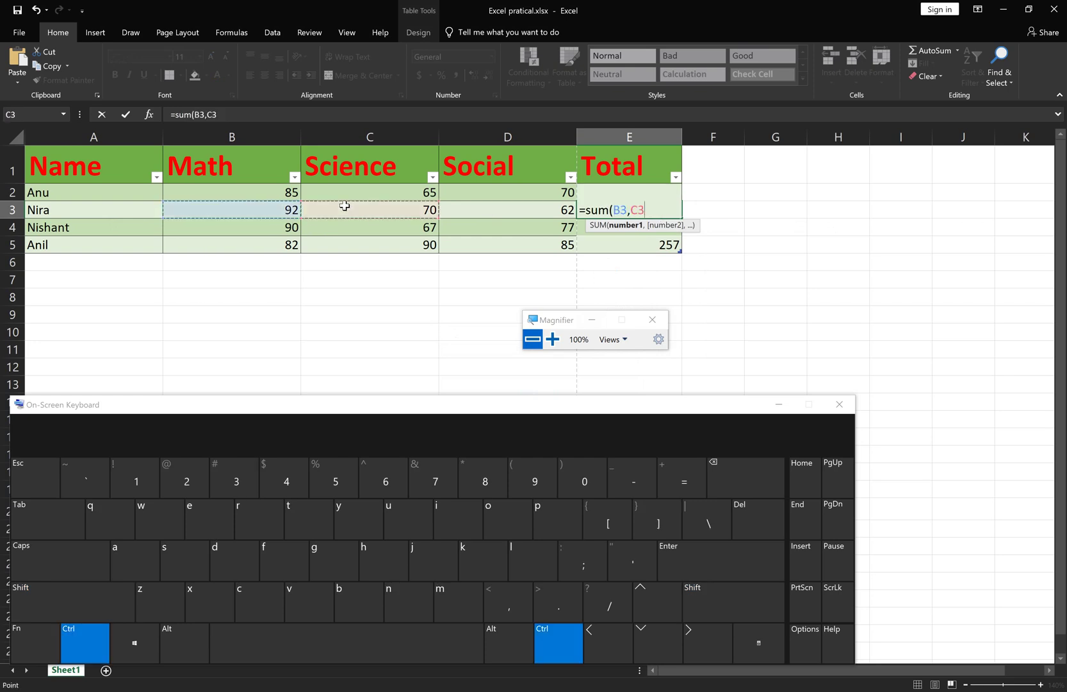
ctrl+click(471, 211)
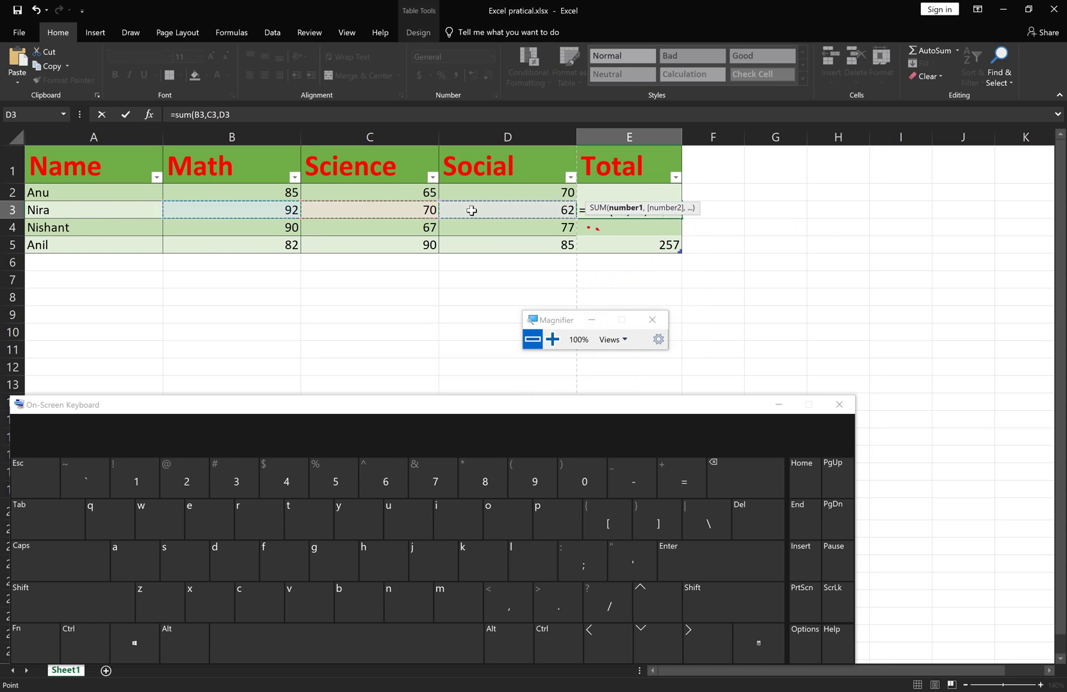
key(Return)
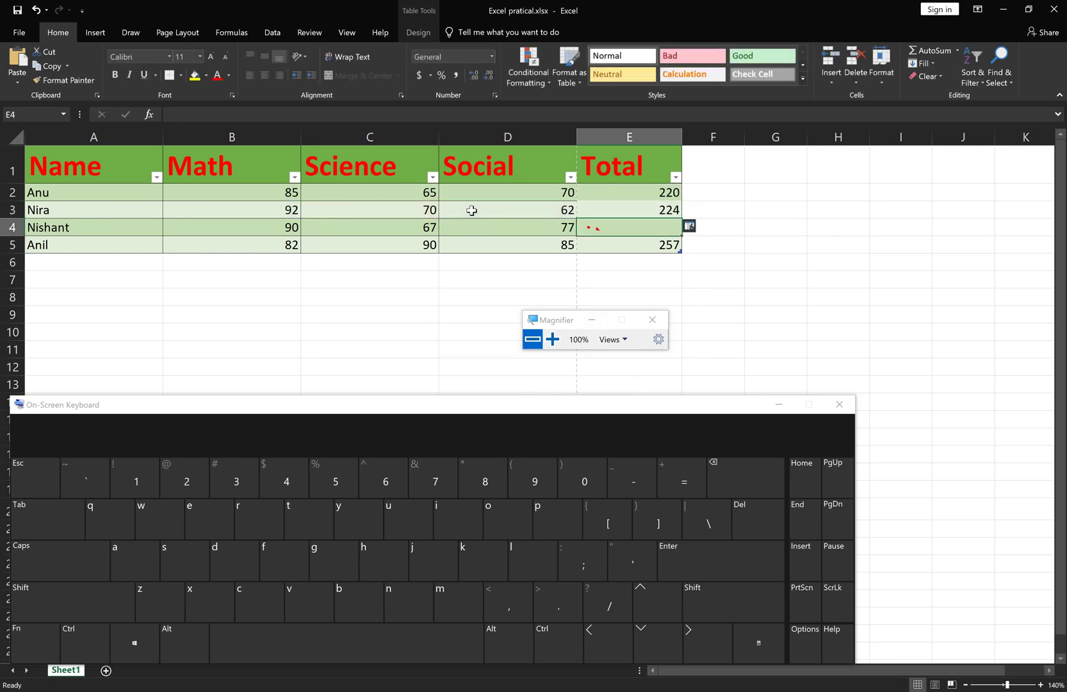
- Clear the SUM formula from cell E5 in the Total column
double_click(641, 245)
key(Right)
key(Right)
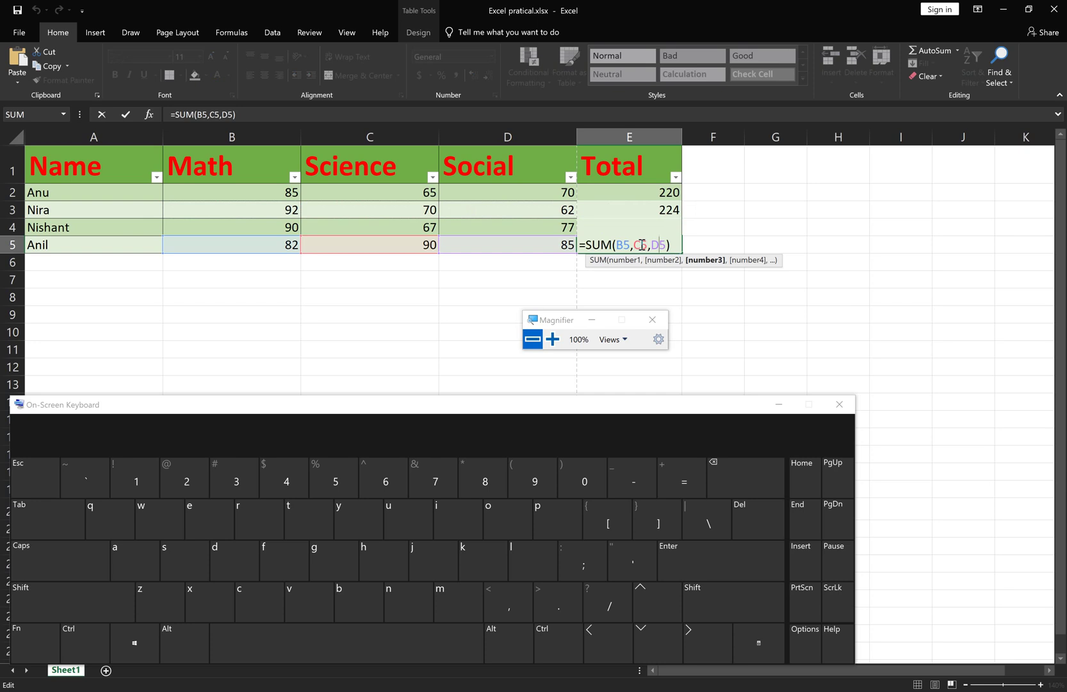
key(ctrl+shift+Left)
key(ctrl+shift+Left)
key(ctrl+shift+Left)
key(ctrl+shift+Left)
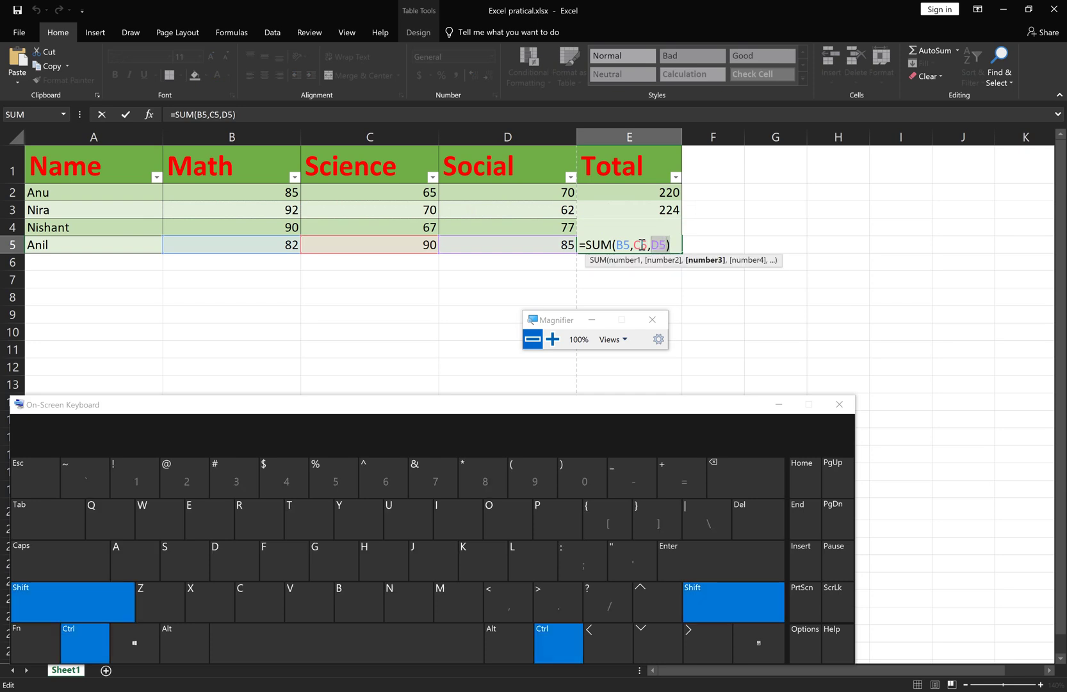
key(ctrl+shift+Left)
key(ctrl+shift+Left)
key(ctrl+shift+Left)
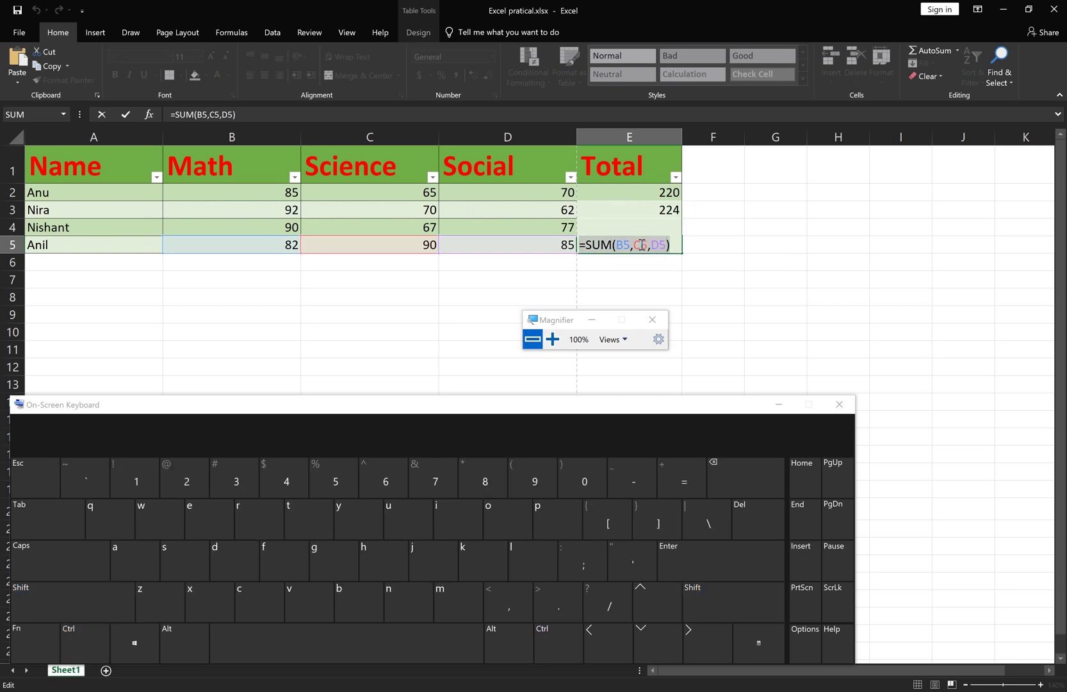
key(BackSpace)
key(ctrl+Return)
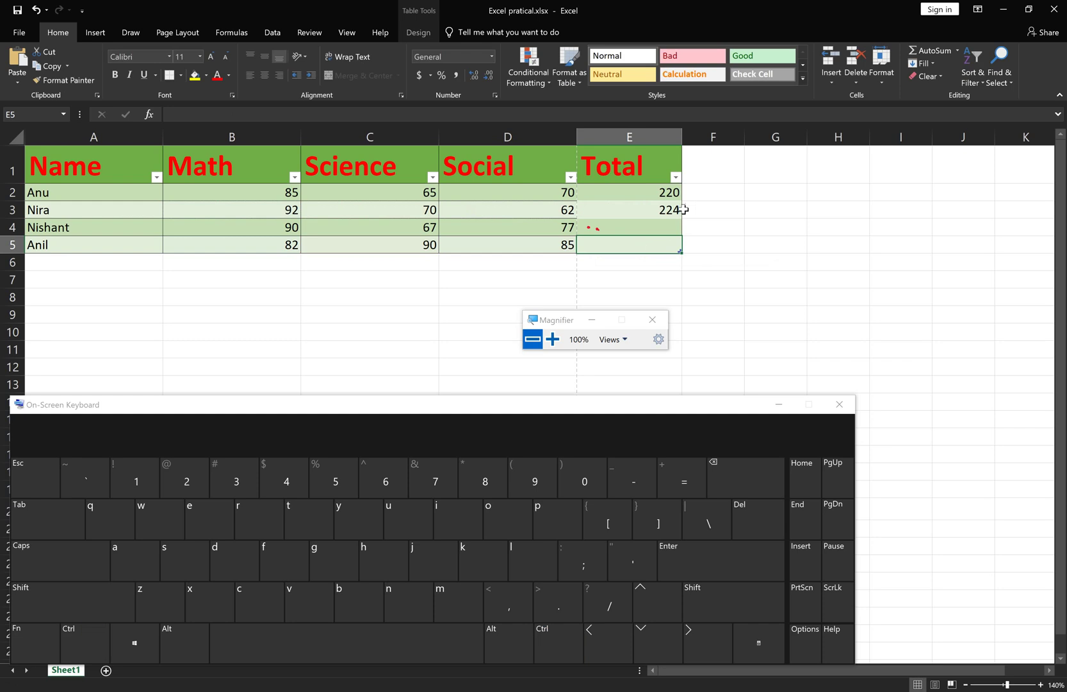
- Fill the SUM formula from cell E3 down through E5 to total the remaining students' marks
click(678, 210)
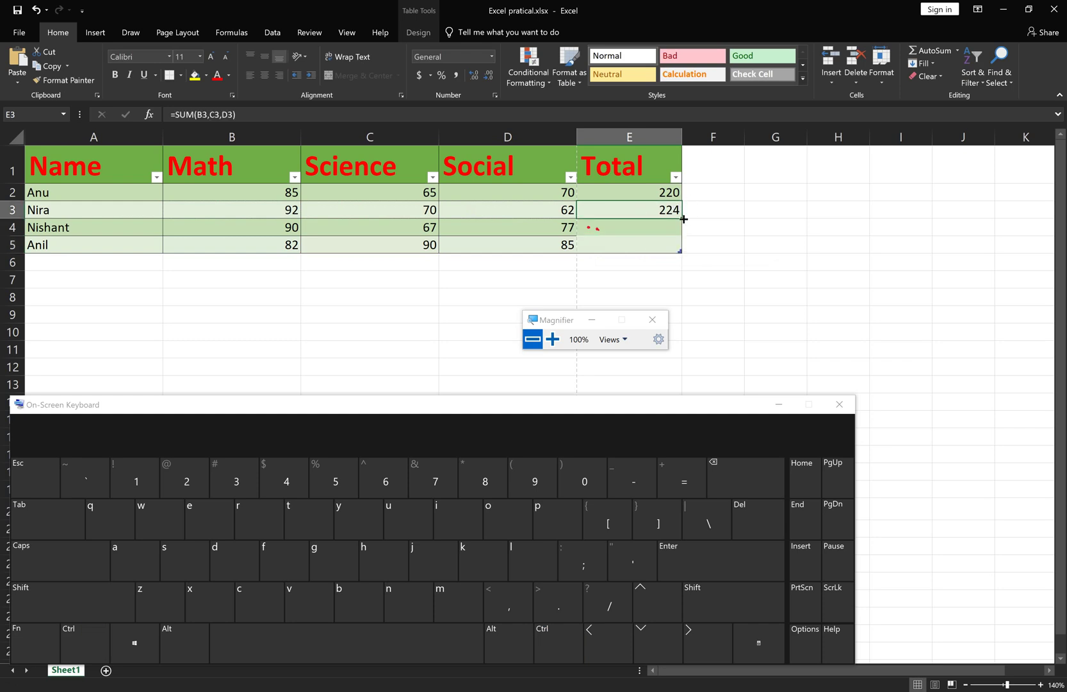
scroll(683, 219, up, 4)
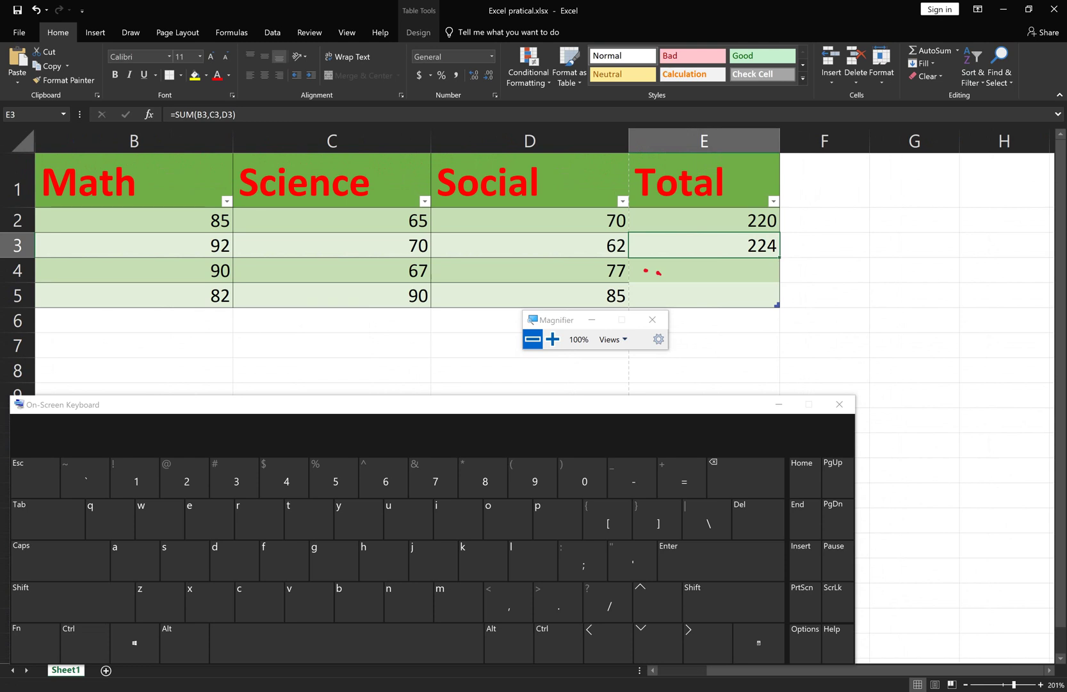
mouse_move(788, 256)
mouse_down()
mouse_move(765, 247)
mouse_move(786, 266)
mouse_up()
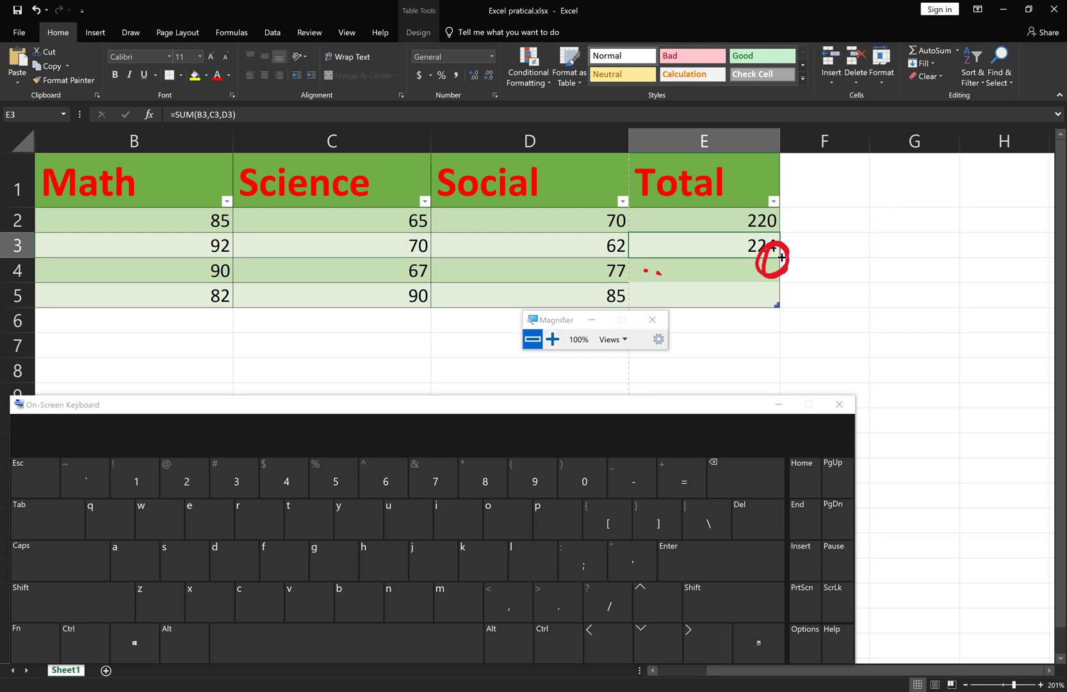
drag(781, 257, 781, 257)
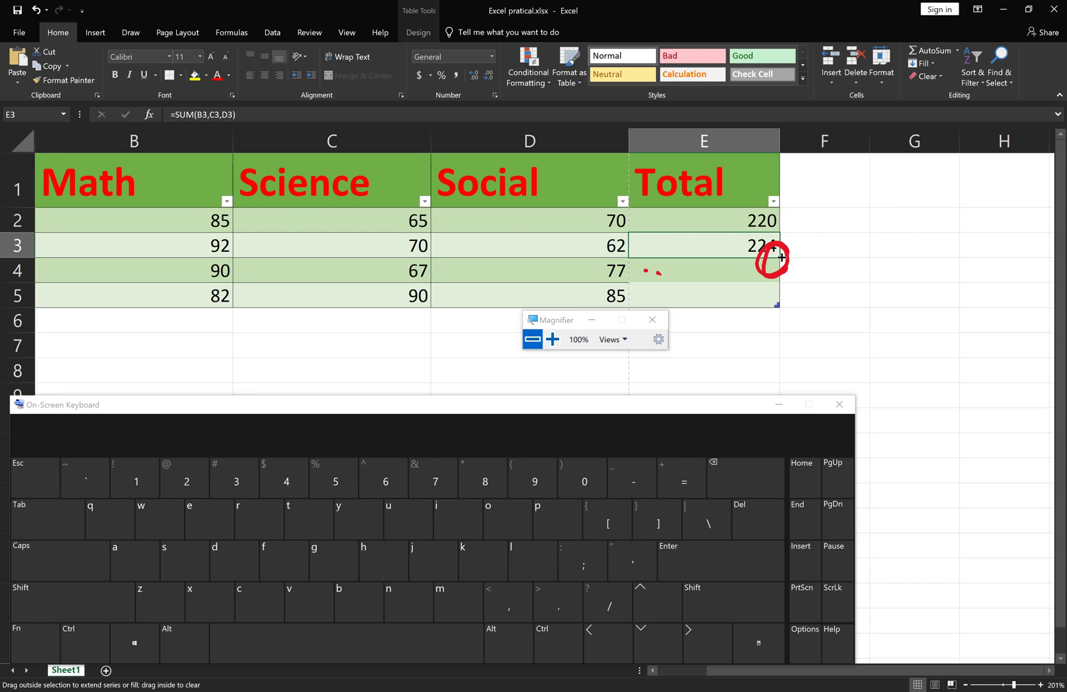
drag(782, 256, 777, 306)
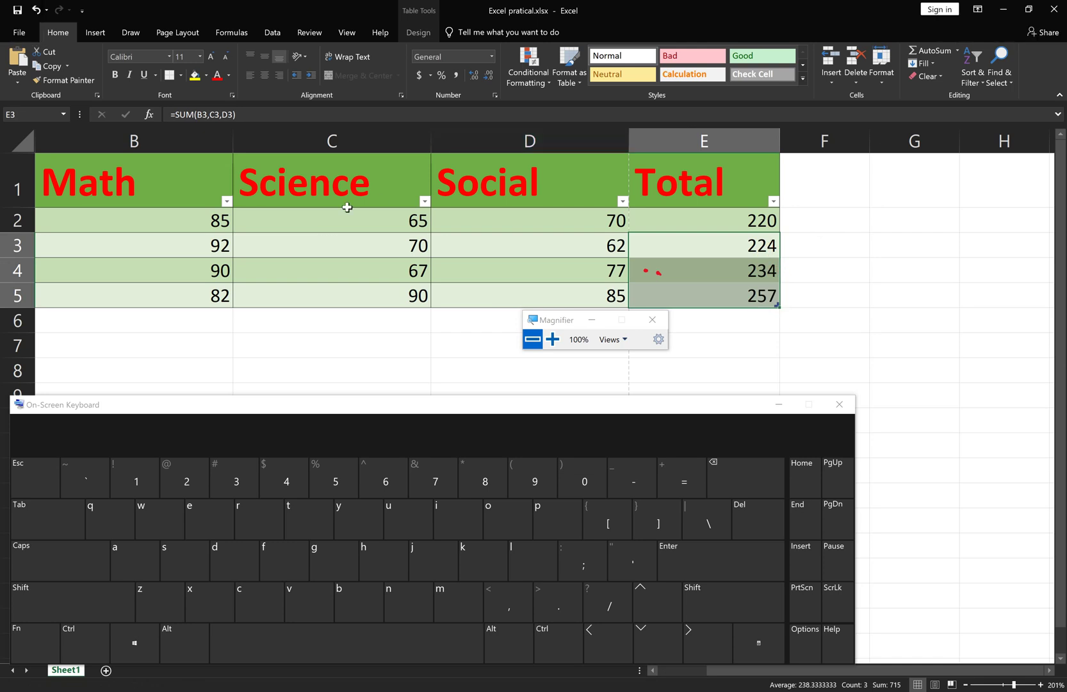
- Select the Math, Science and Social marks in B4:D4 and B5:D5 to check each row's sum against its Total
click(205, 266)
drag(205, 266, 576, 274)
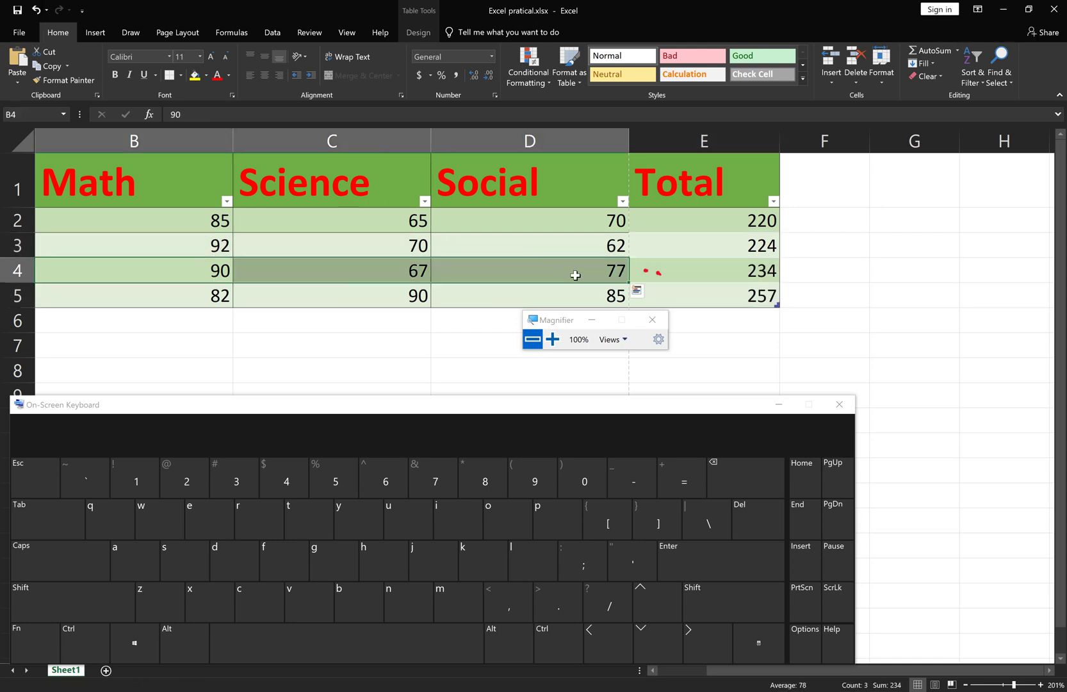
drag(191, 299, 500, 295)
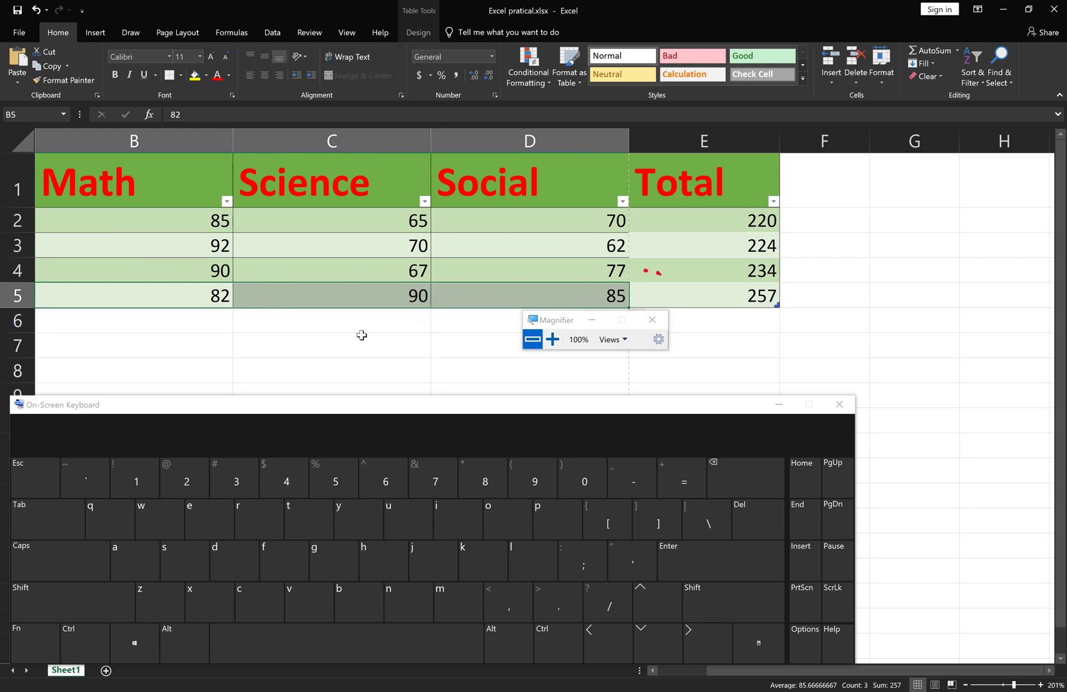
scroll(351, 342, down, 1)
scroll(351, 342, down, 3)
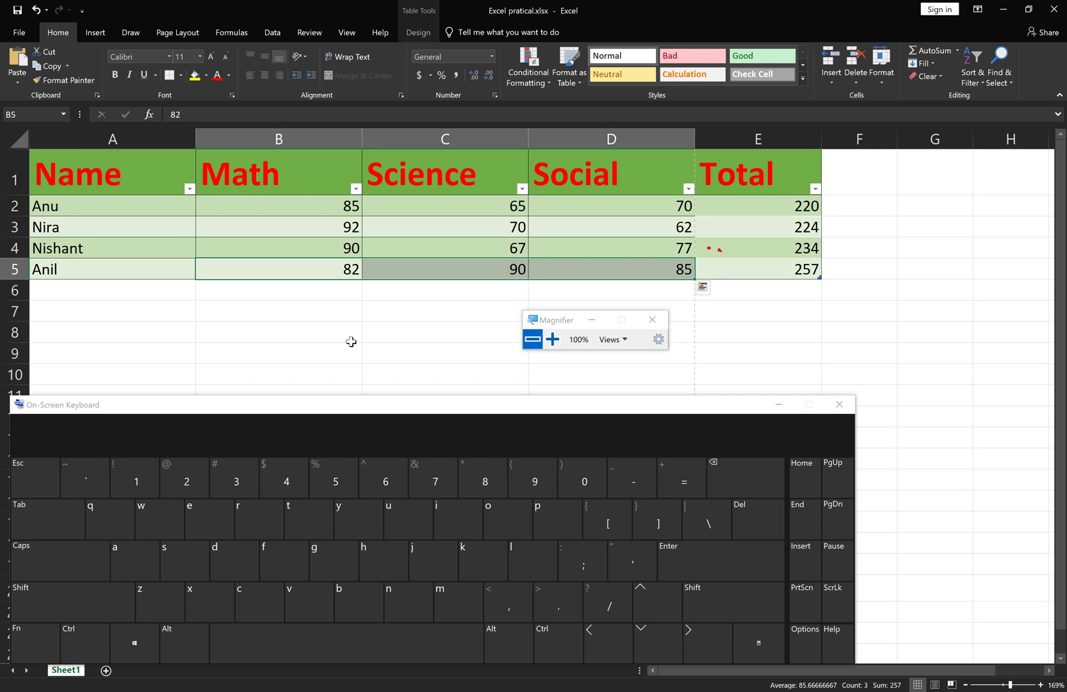
- Change the red drawing pen's colour to blue
click(117, 175)
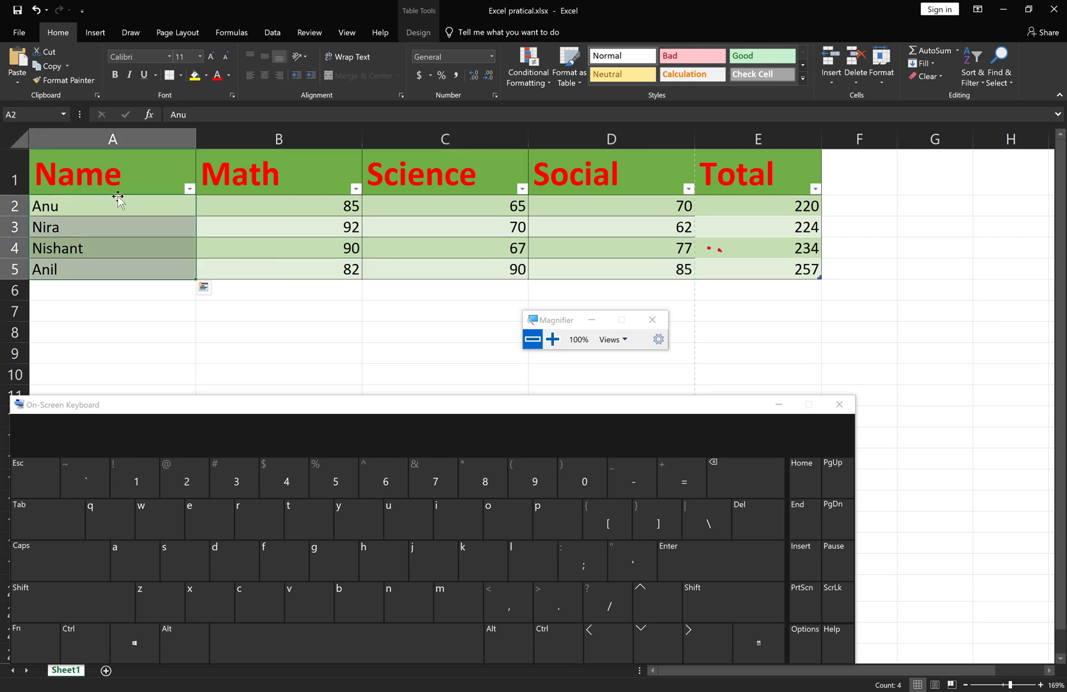
click(279, 138)
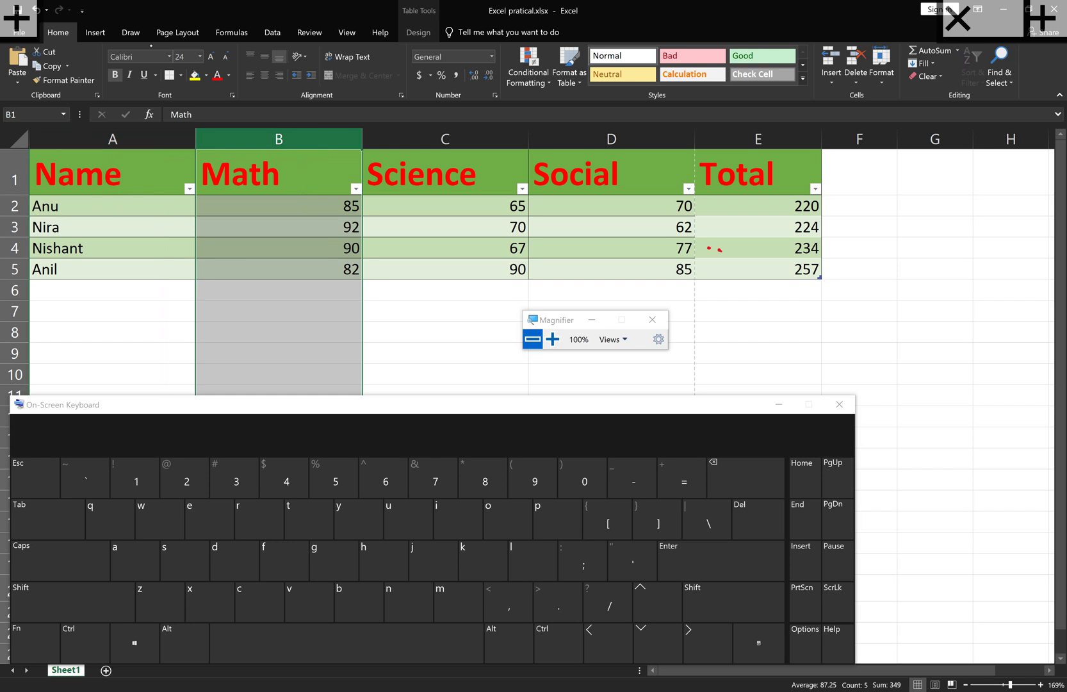
click(131, 32)
click(141, 61)
click(142, 61)
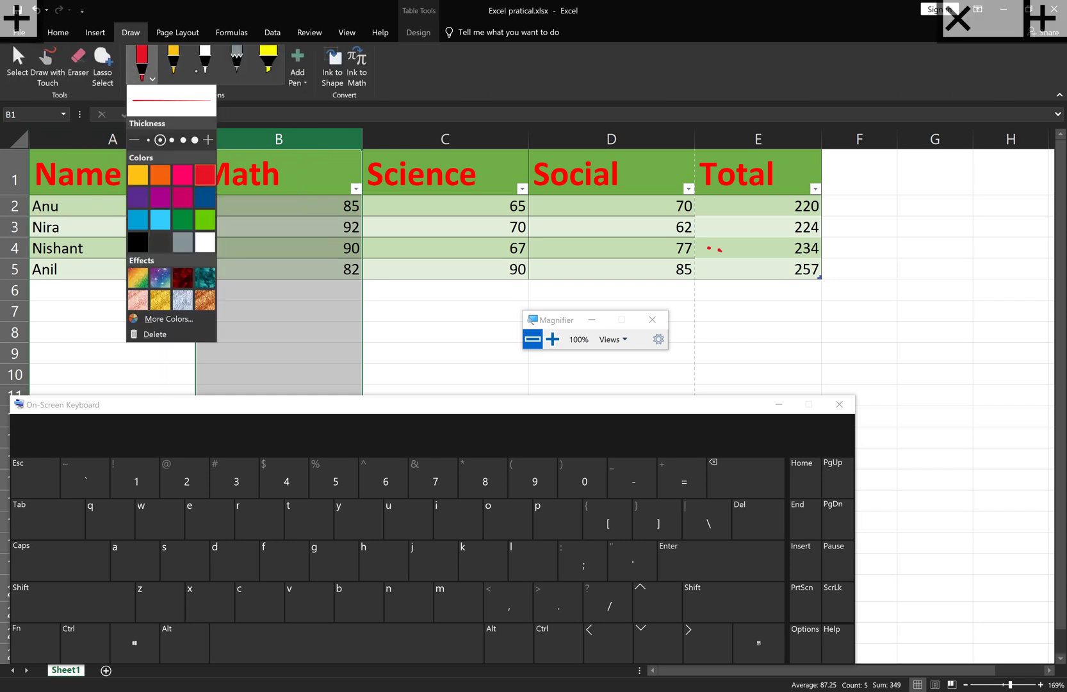
click(137, 219)
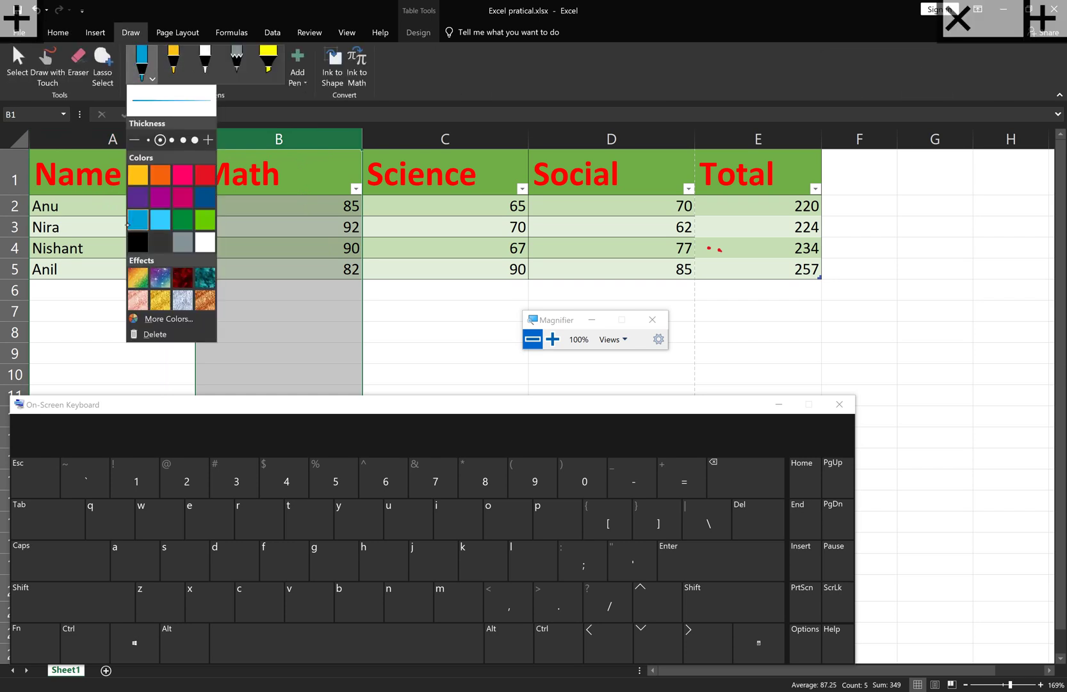
- Draw small freehand blue ink marks over the header and student cells of the marks table
click(85, 334)
click(146, 139)
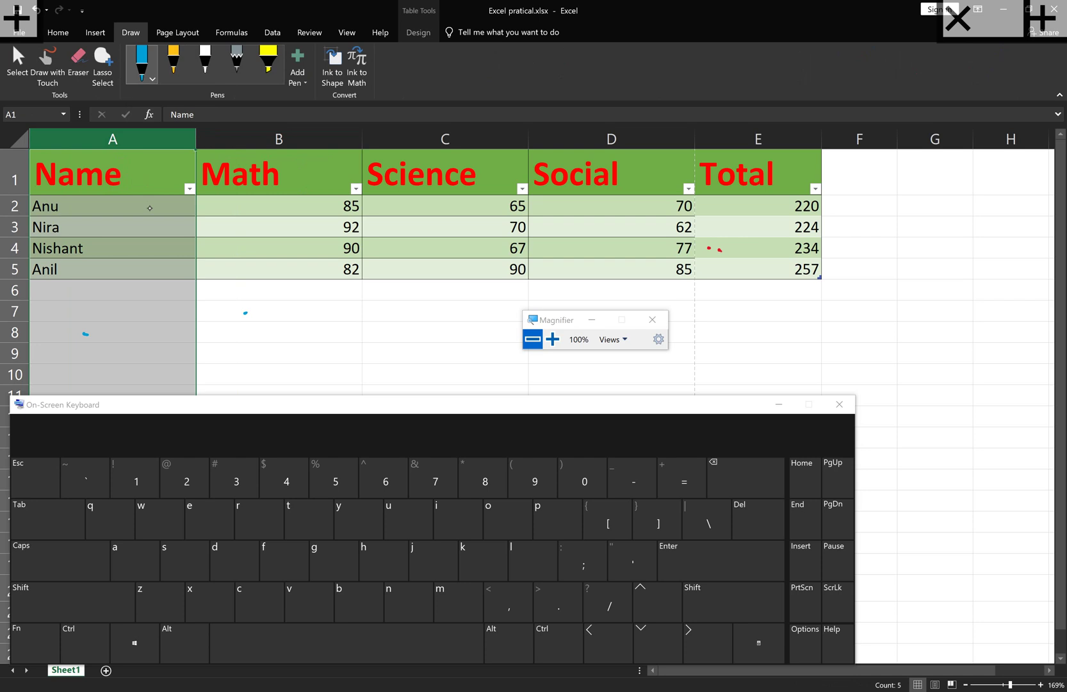
drag(213, 343, 335, 319)
drag(132, 157, 134, 242)
click(281, 340)
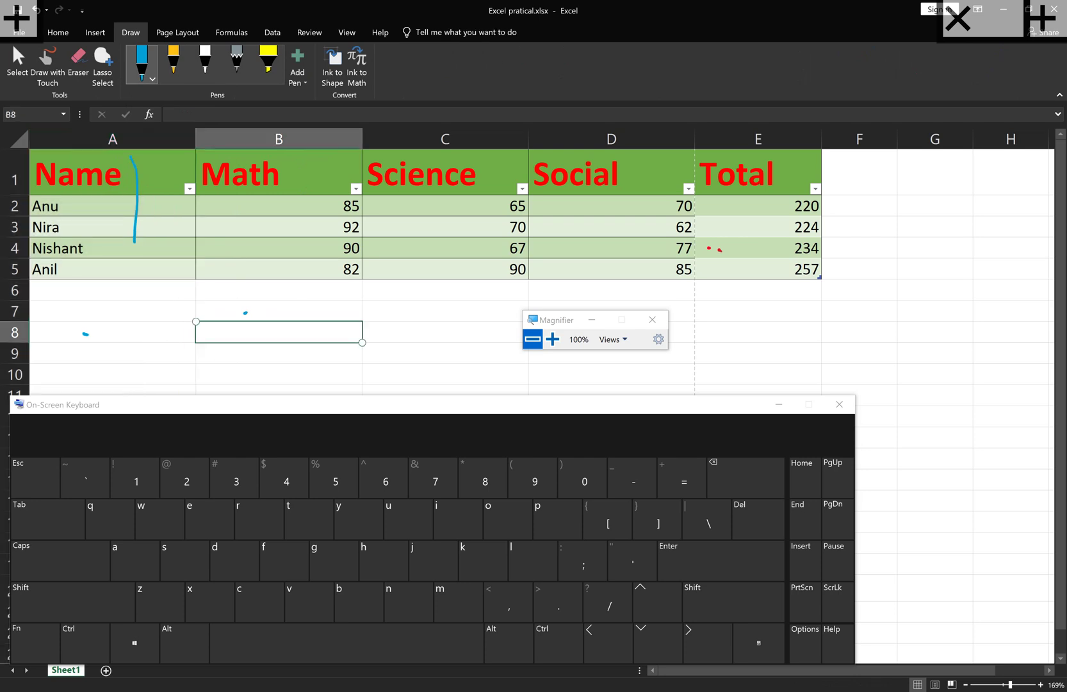
mouse_move(139, 226)
mouse_down()
mouse_move(139, 178)
mouse_move(134, 227)
mouse_move(158, 185)
mouse_move(126, 195)
mouse_up()
mouse_move(36, 225)
mouse_down()
mouse_move(118, 226)
mouse_move(82, 241)
mouse_move(118, 227)
mouse_move(106, 227)
mouse_up()
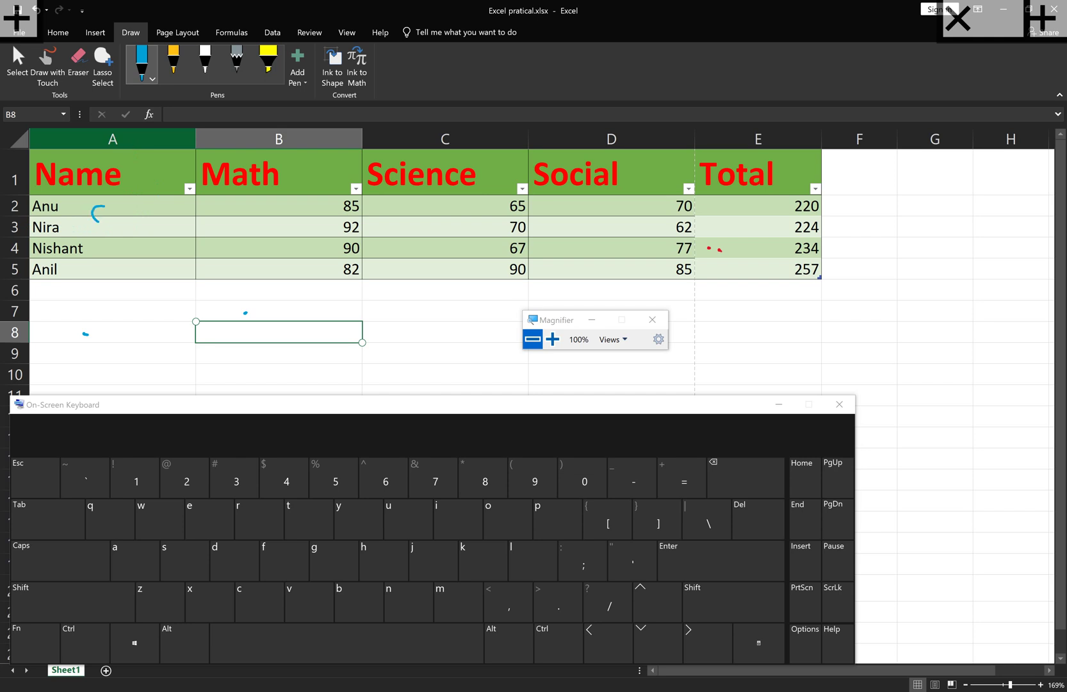
drag(153, 164, 150, 184)
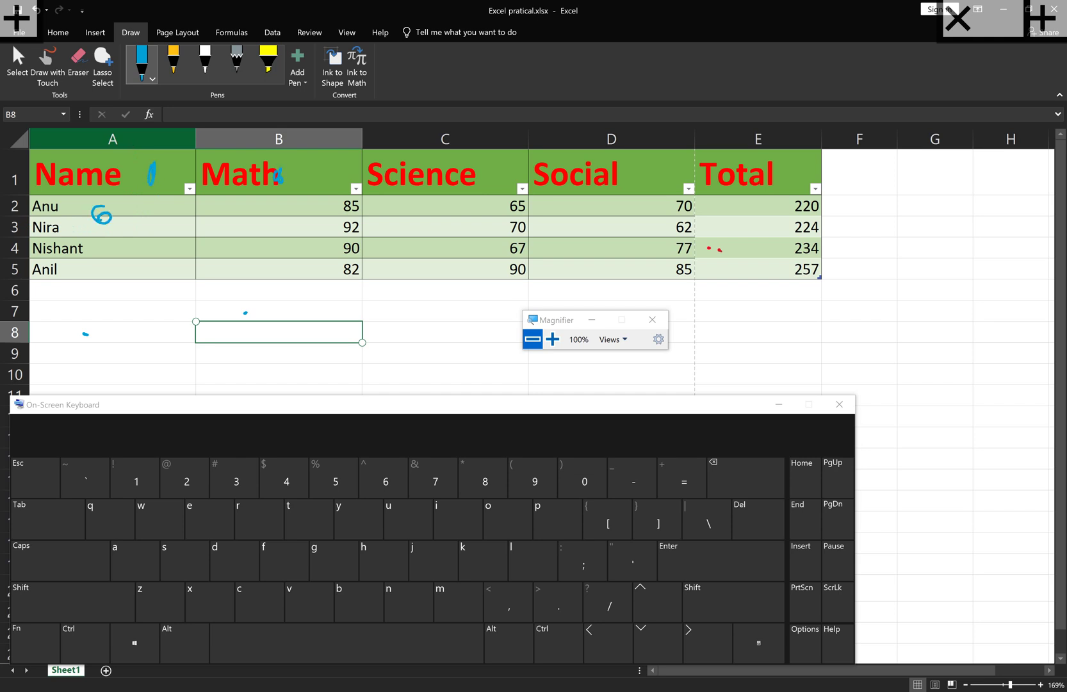
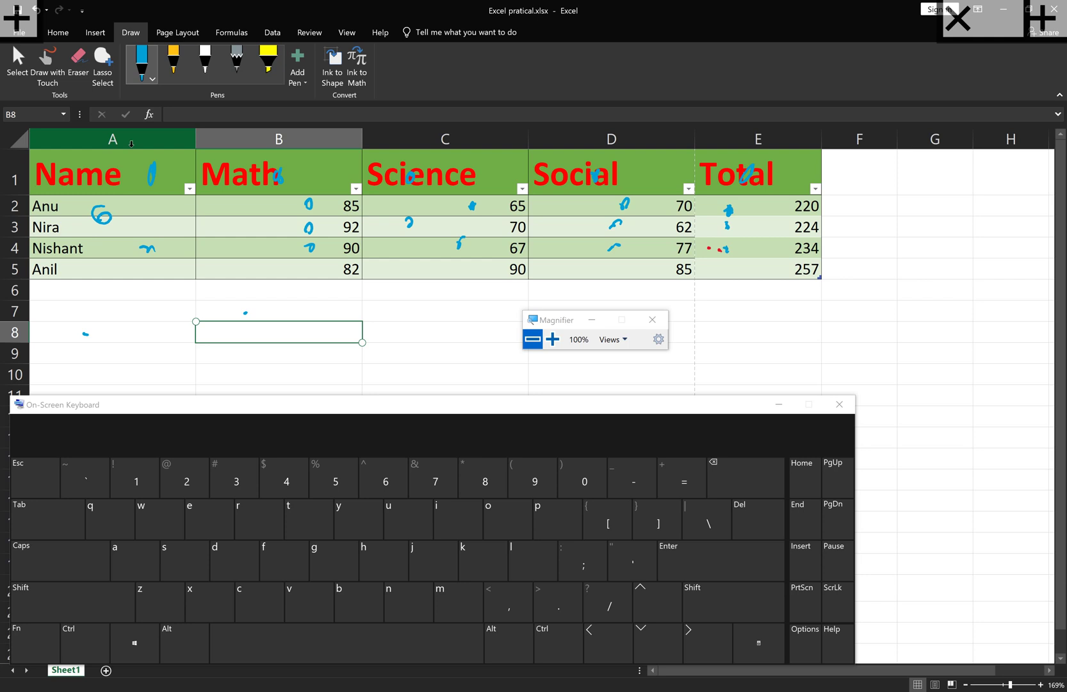
- Minimize the on-screen keyboard and remove the blue ink marks beside the student names in rows 2 to 4
click(36, 247)
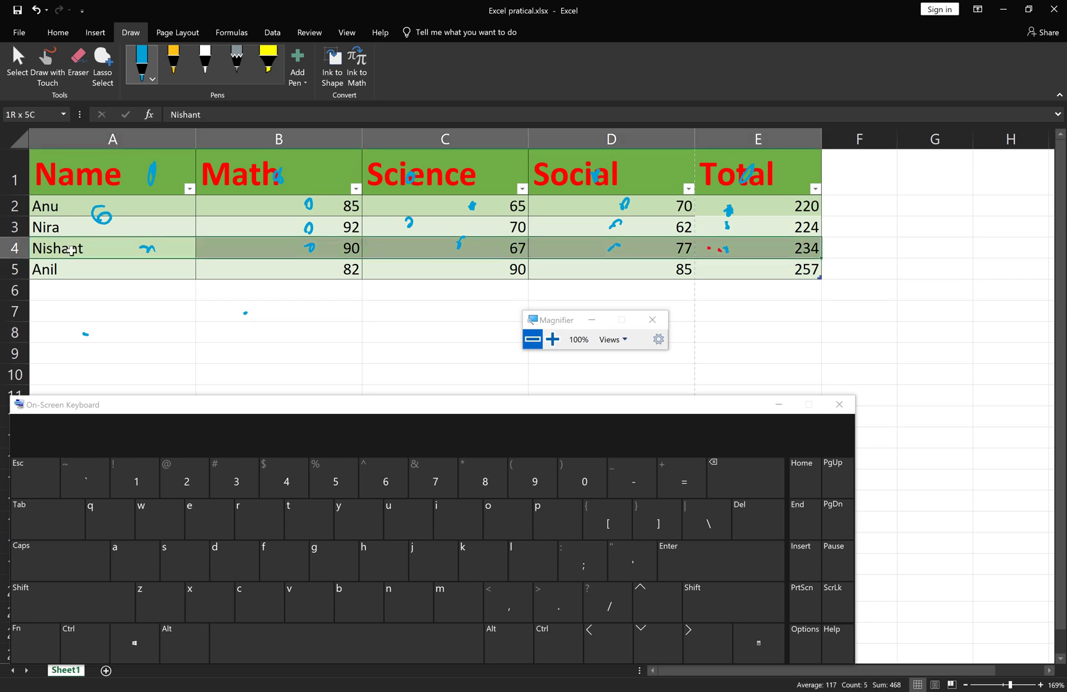
click(104, 268)
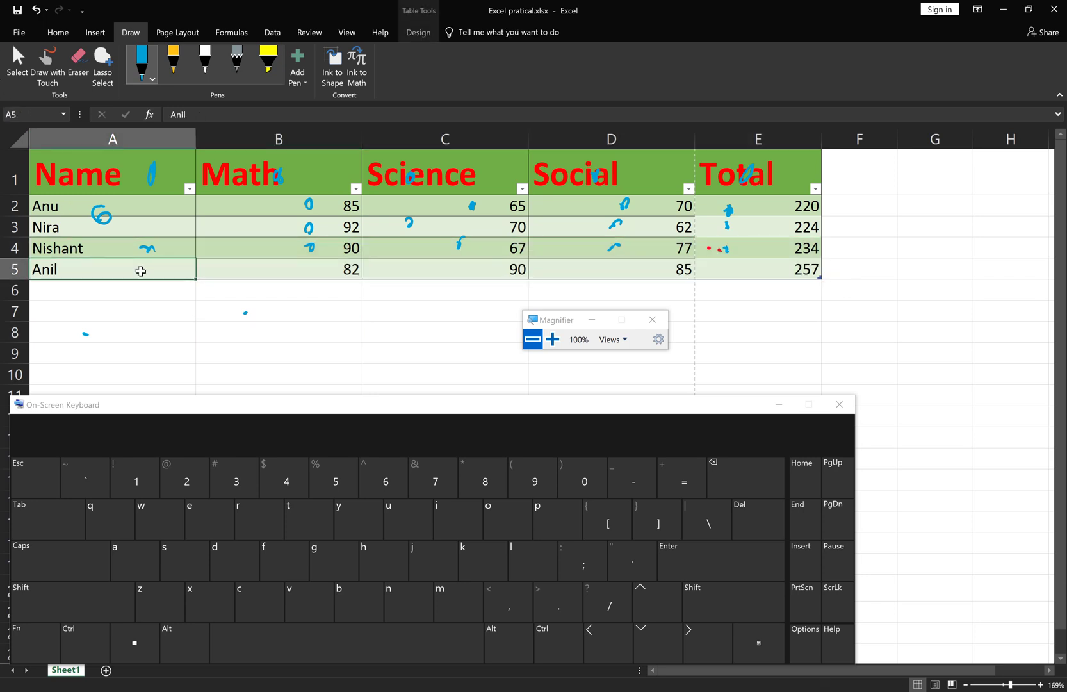
drag(137, 269, 143, 249)
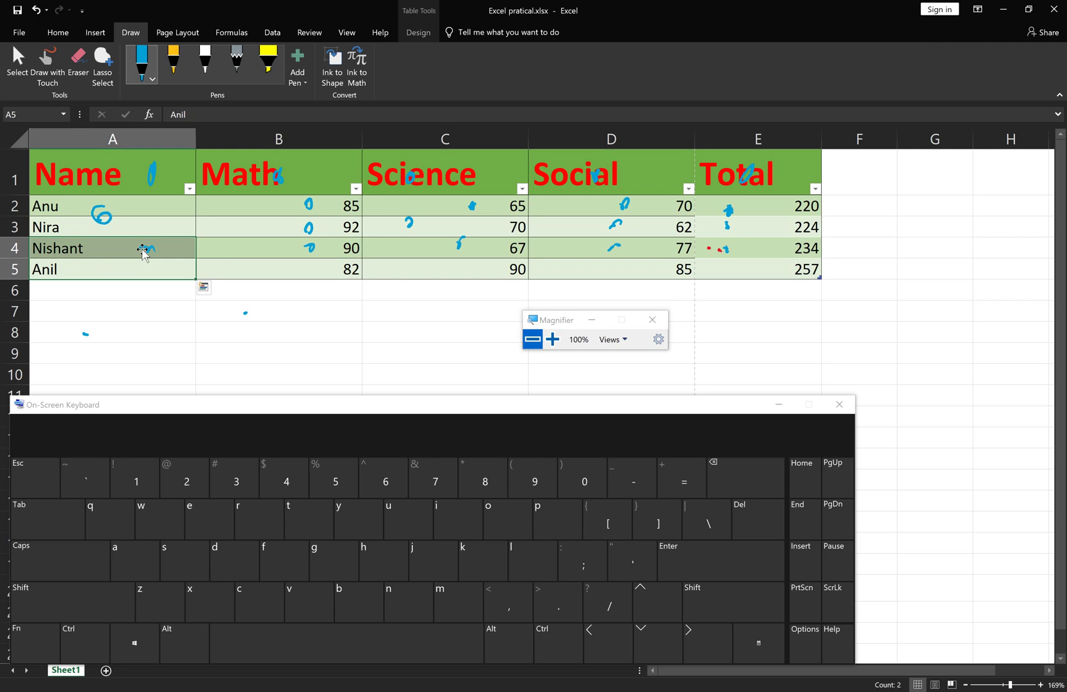
right_click(143, 250)
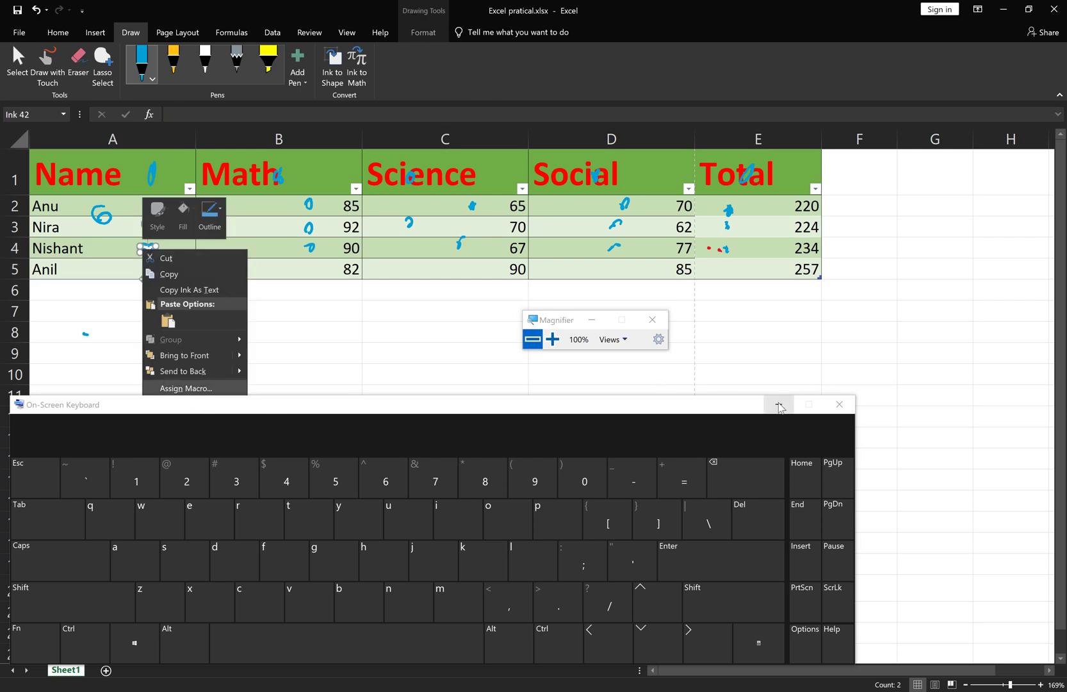
click(779, 405)
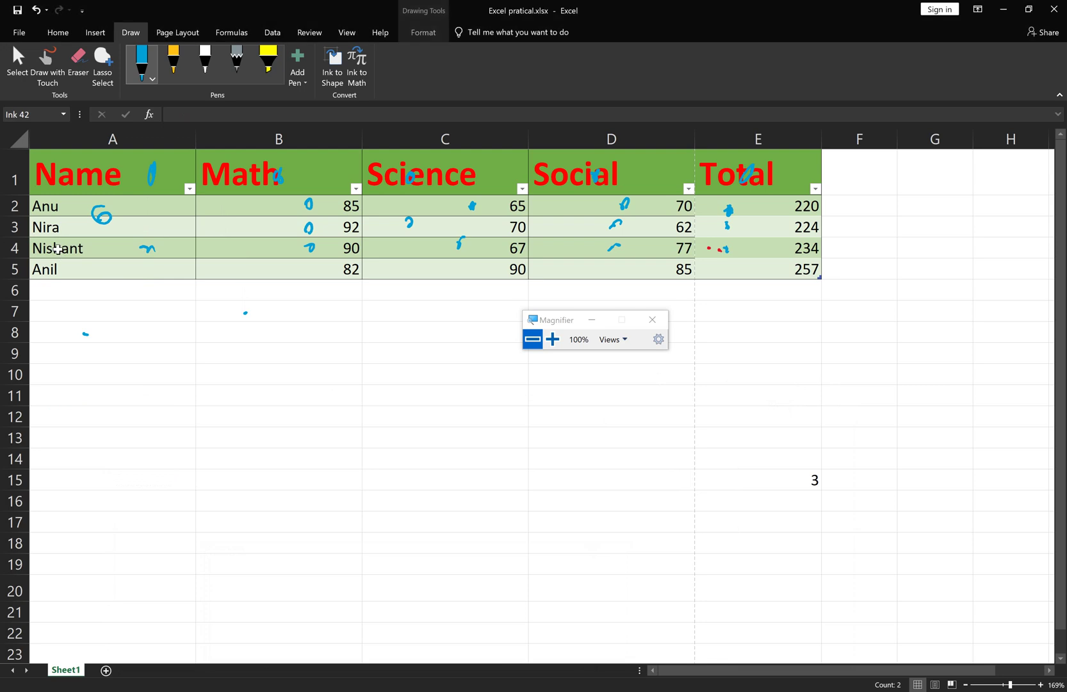
drag(58, 249, 135, 263)
right_click(140, 270)
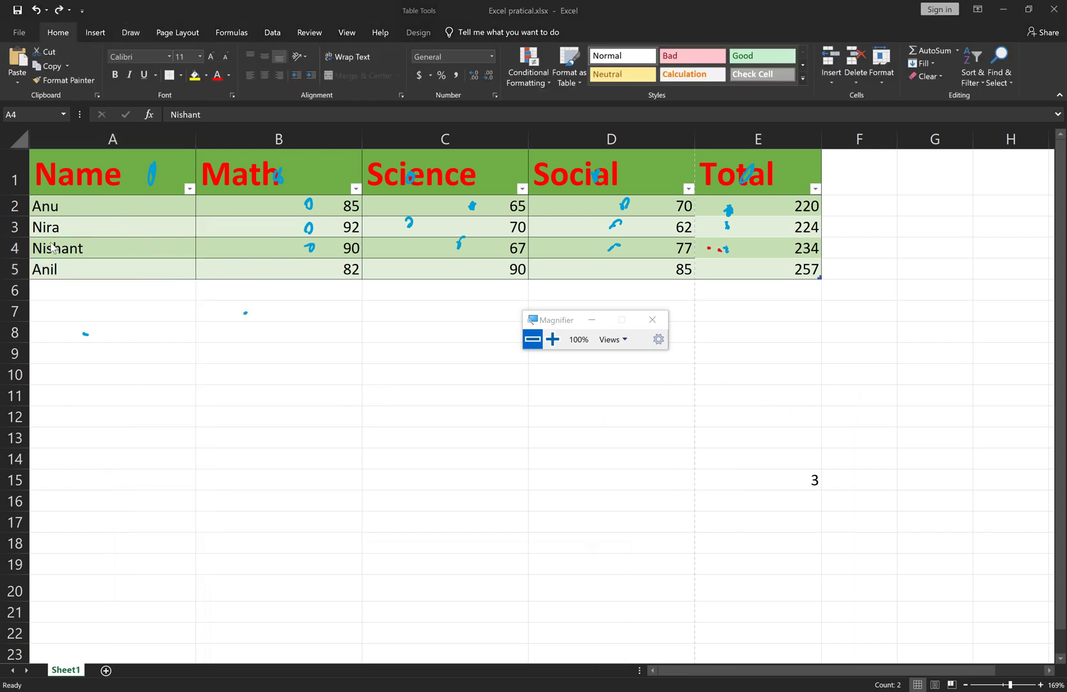
click(56, 249)
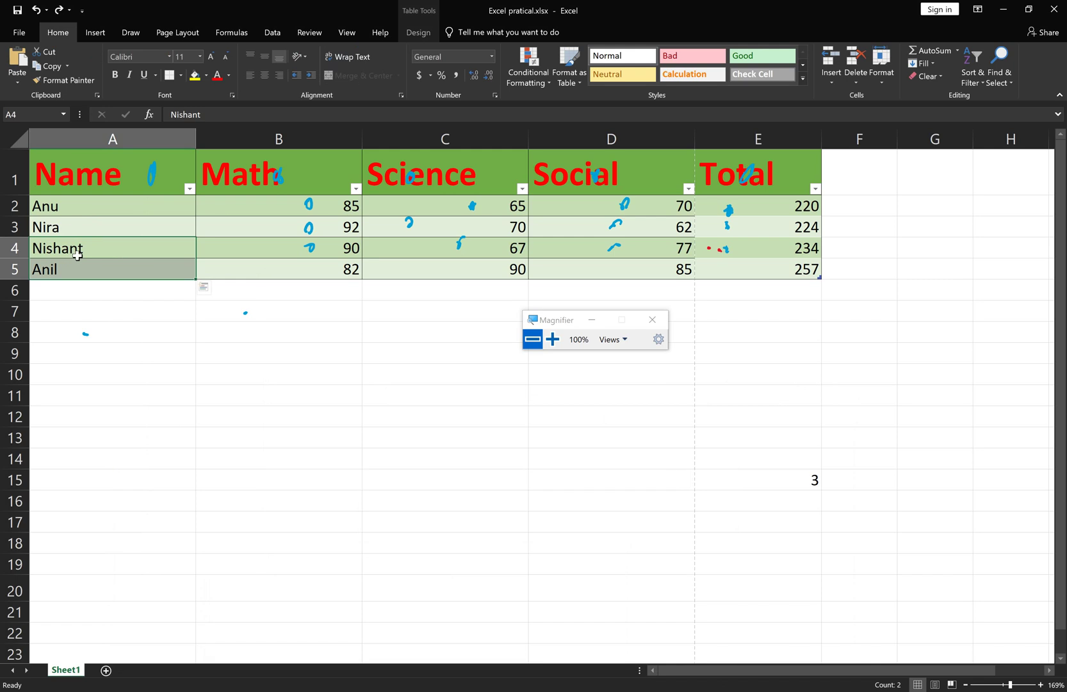
click(90, 310)
click(59, 290)
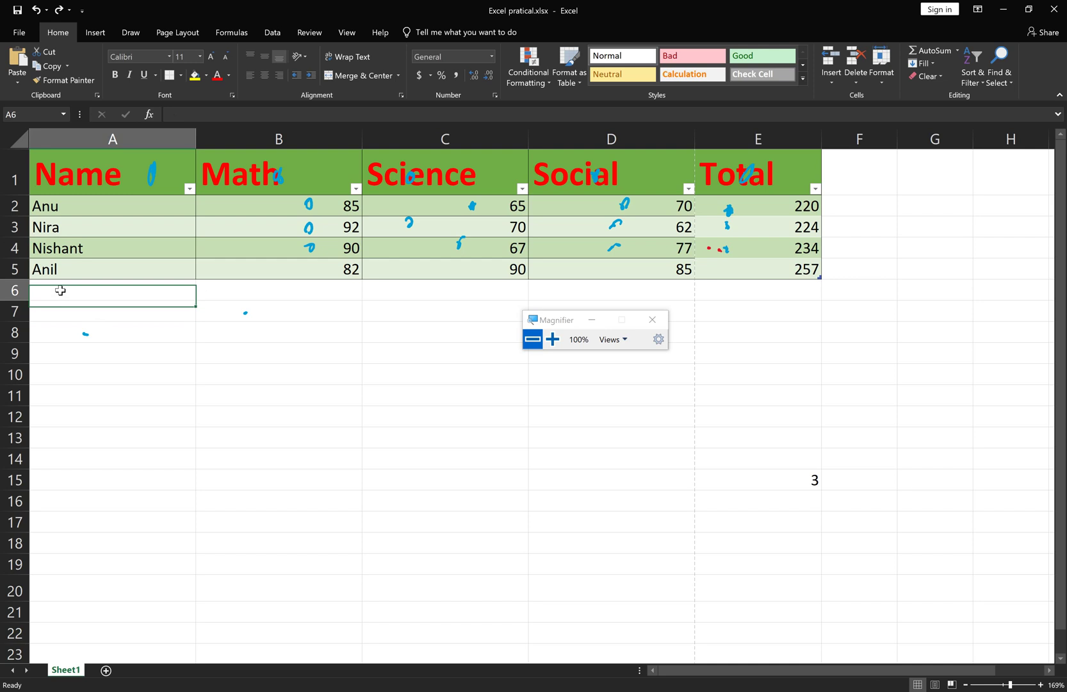
click(130, 397)
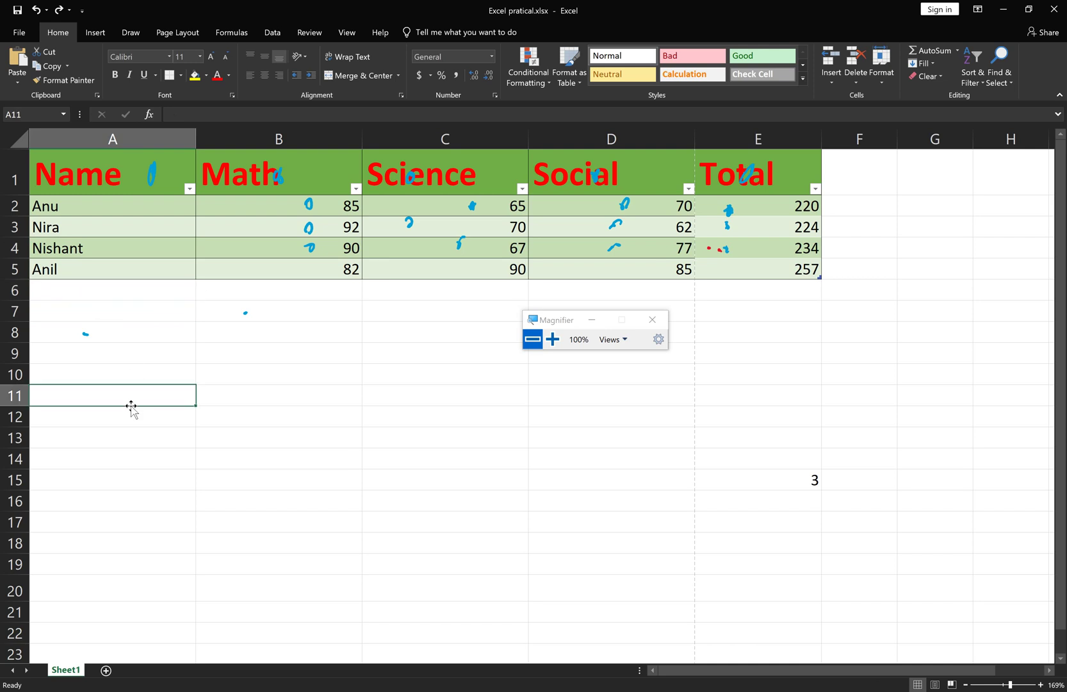
- Apply All Borders to the empty cell range A8:B11 below the marks table
click(62, 289)
drag(59, 331, 272, 404)
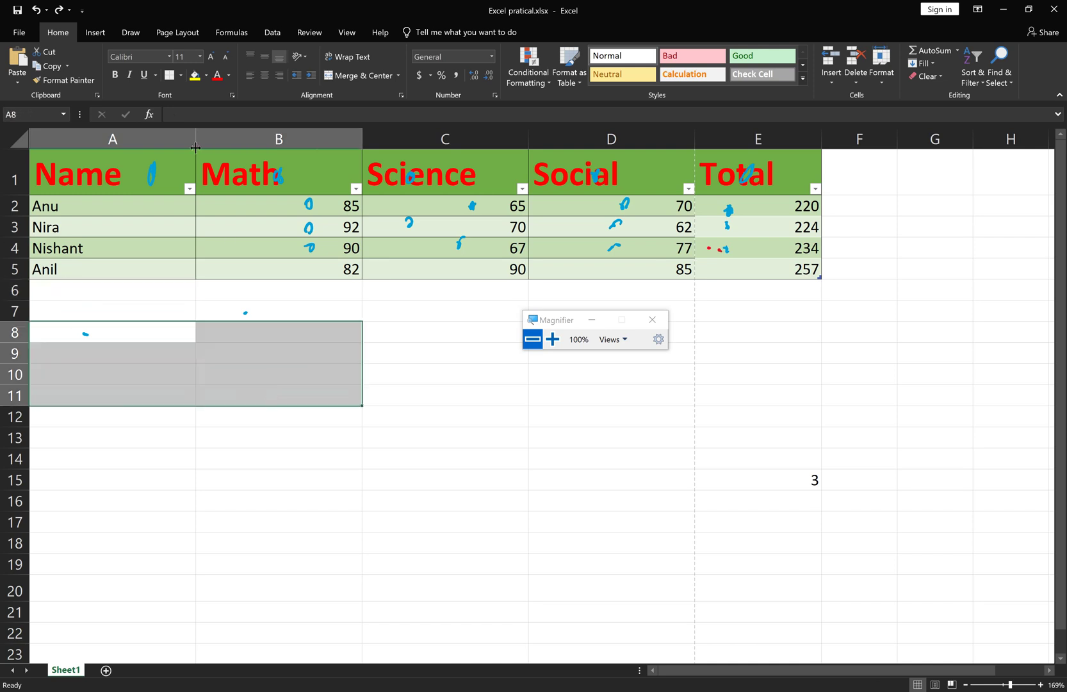
click(182, 75)
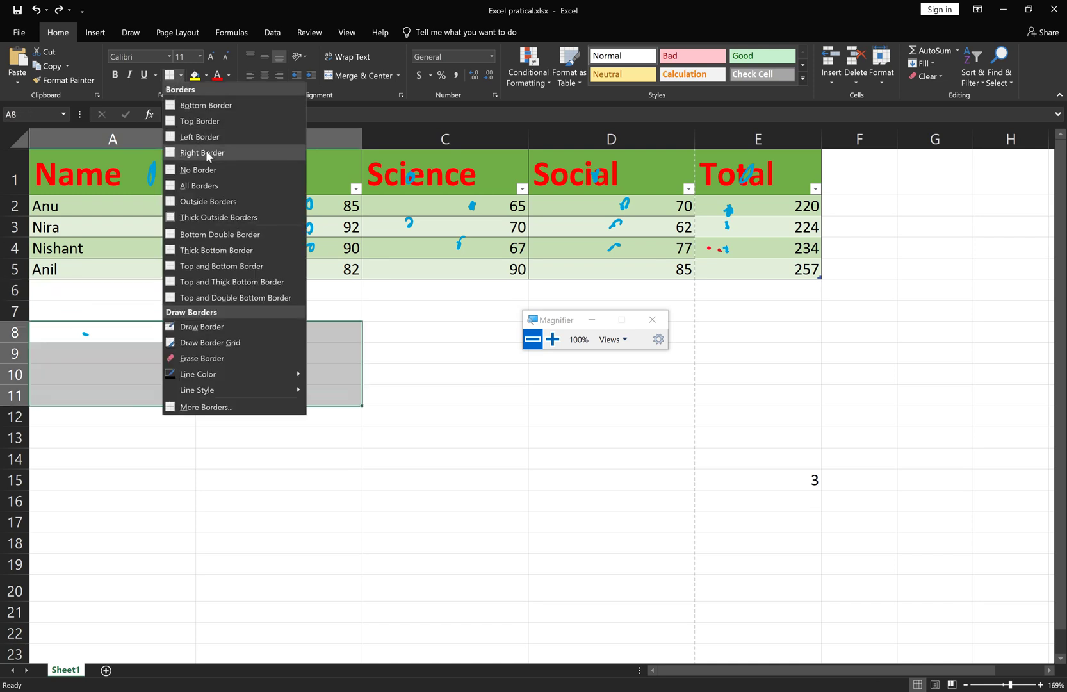
click(213, 185)
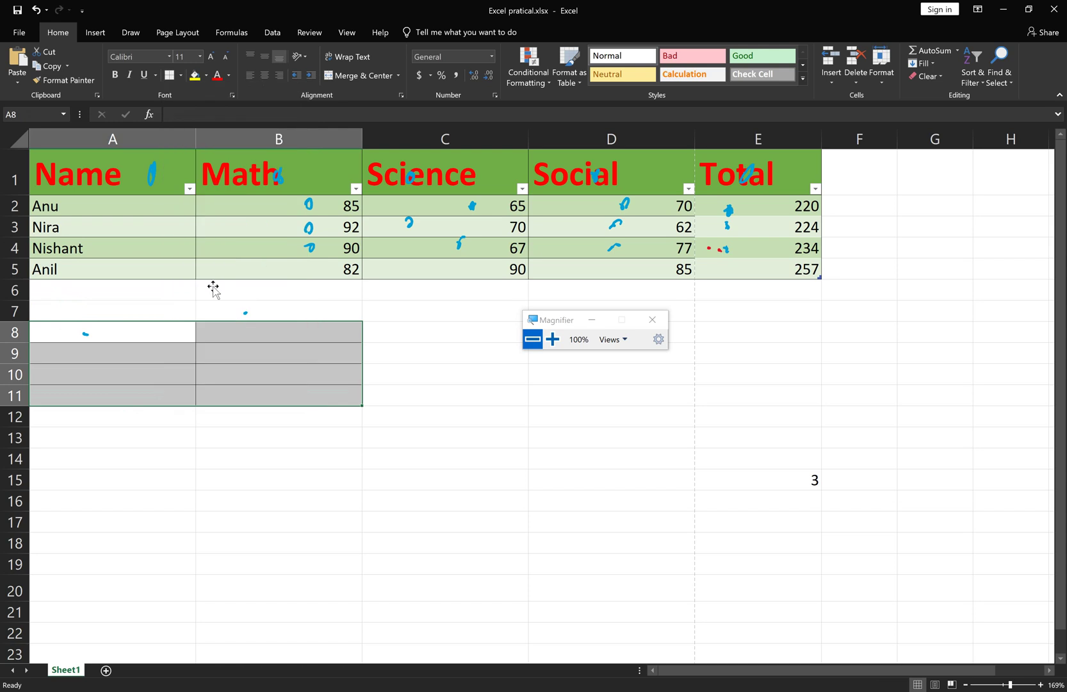
click(210, 442)
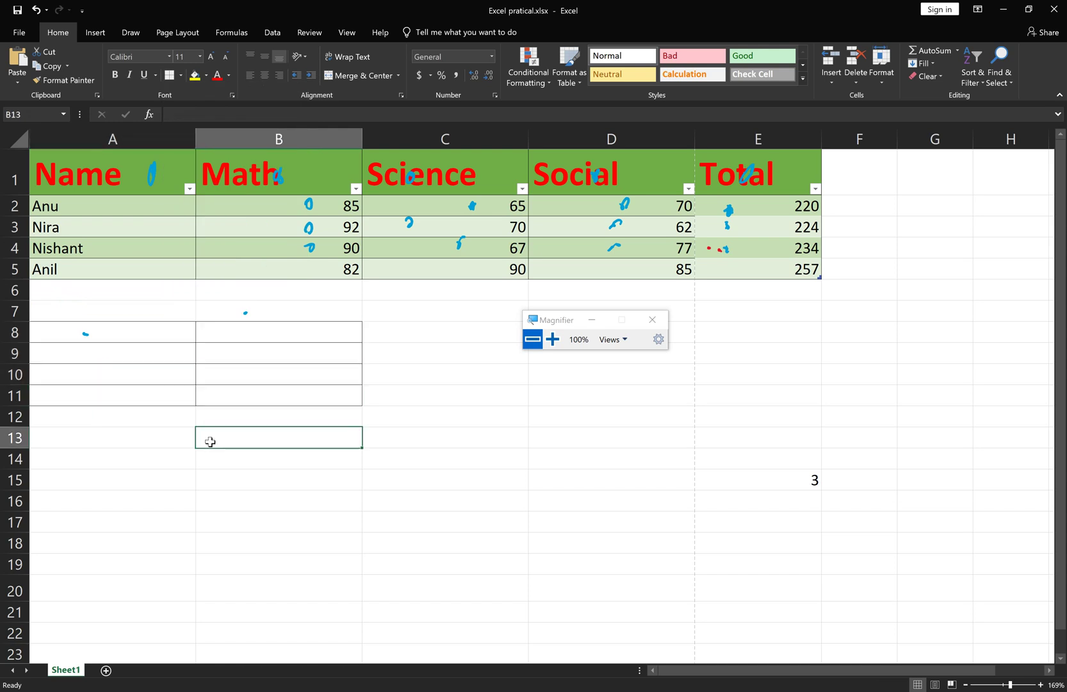
- Merge and center cells A8:A9 of the bordered grid, and select the merged cell and its neighbours to compare them
scroll(210, 442, up, 8)
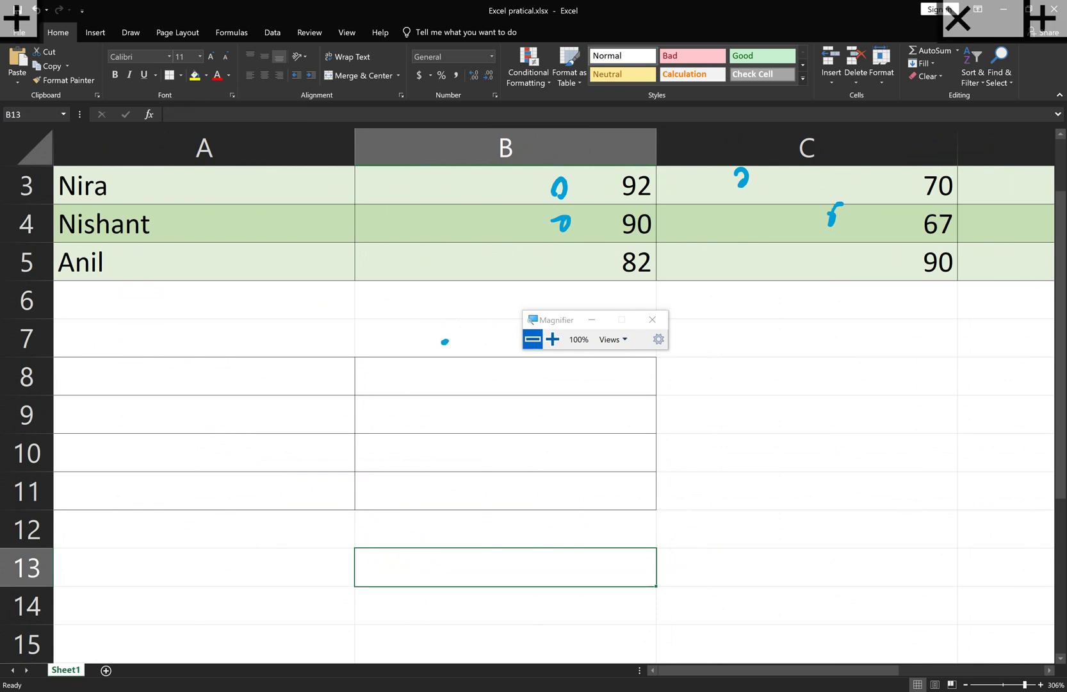
click(91, 378)
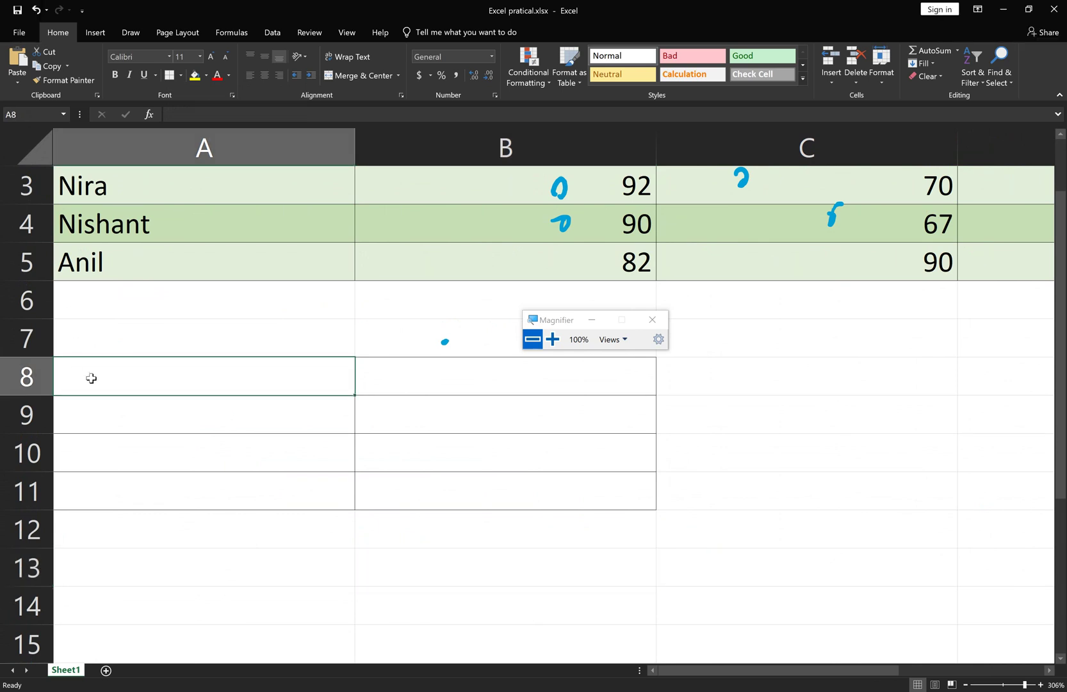
drag(91, 377, 316, 416)
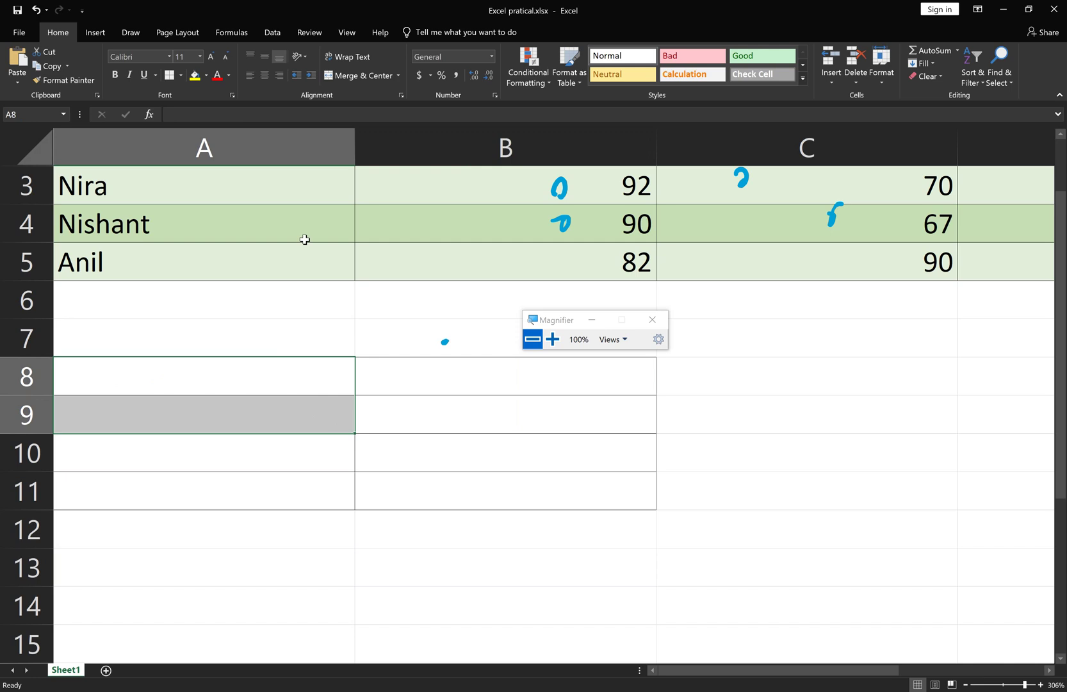
click(393, 79)
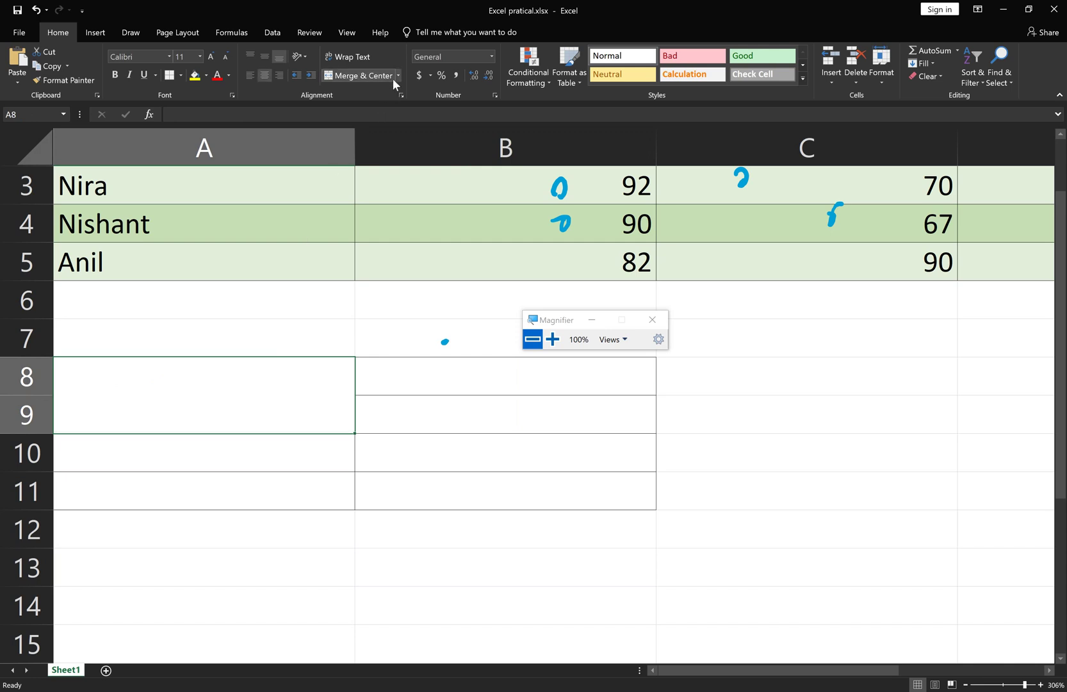
click(232, 453)
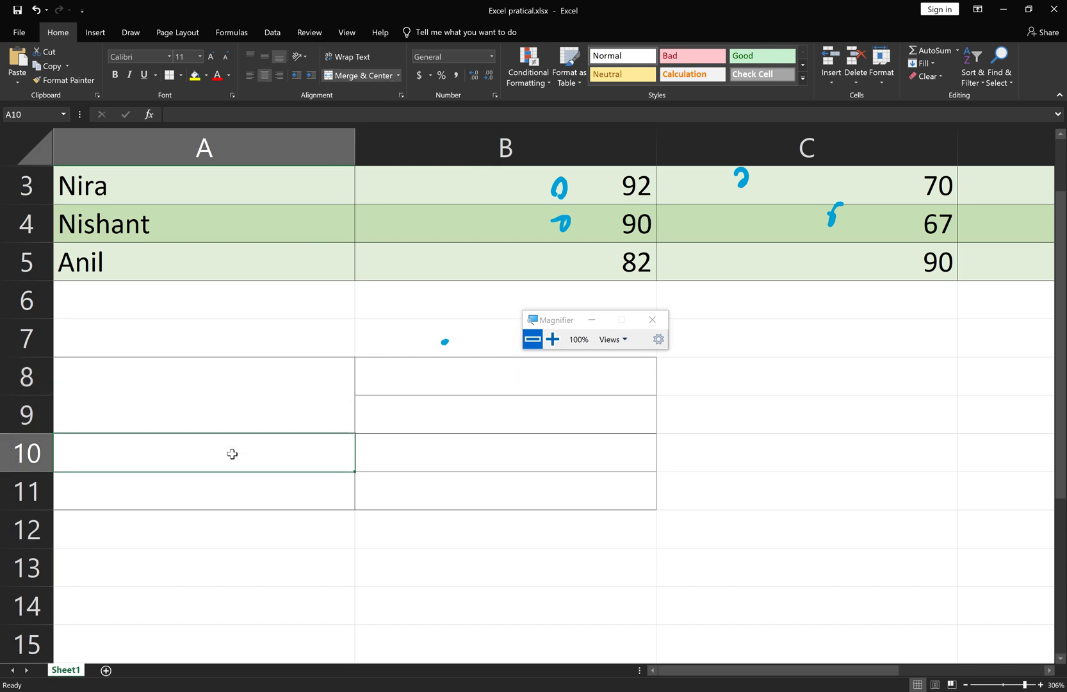
click(221, 394)
double_click(221, 394)
click(407, 385)
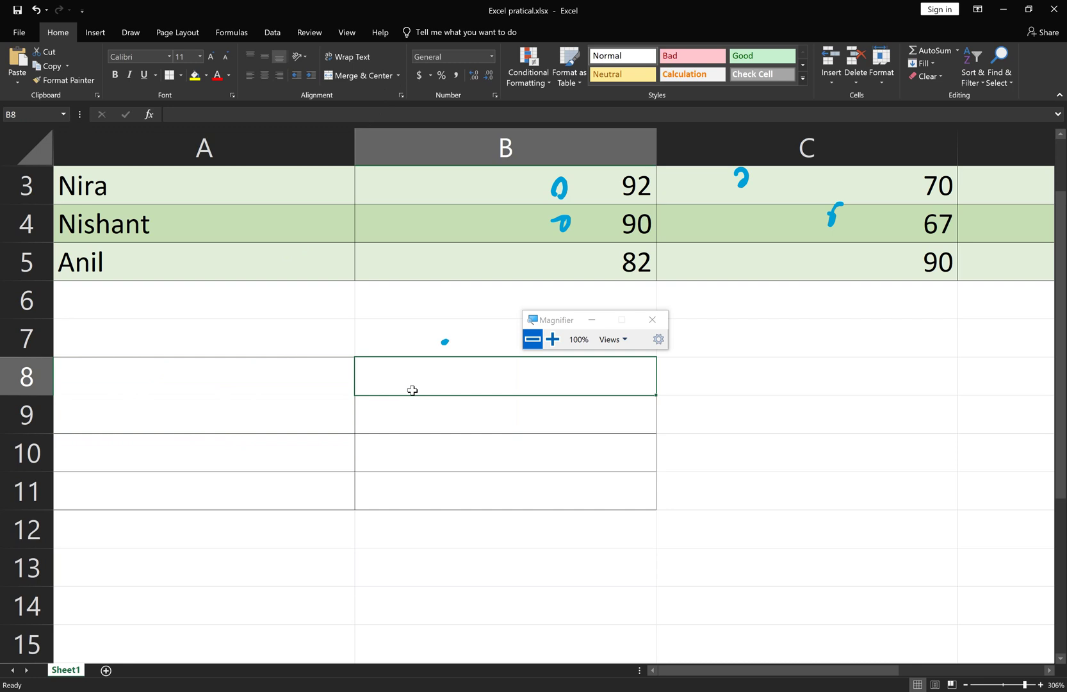
click(411, 413)
click(252, 391)
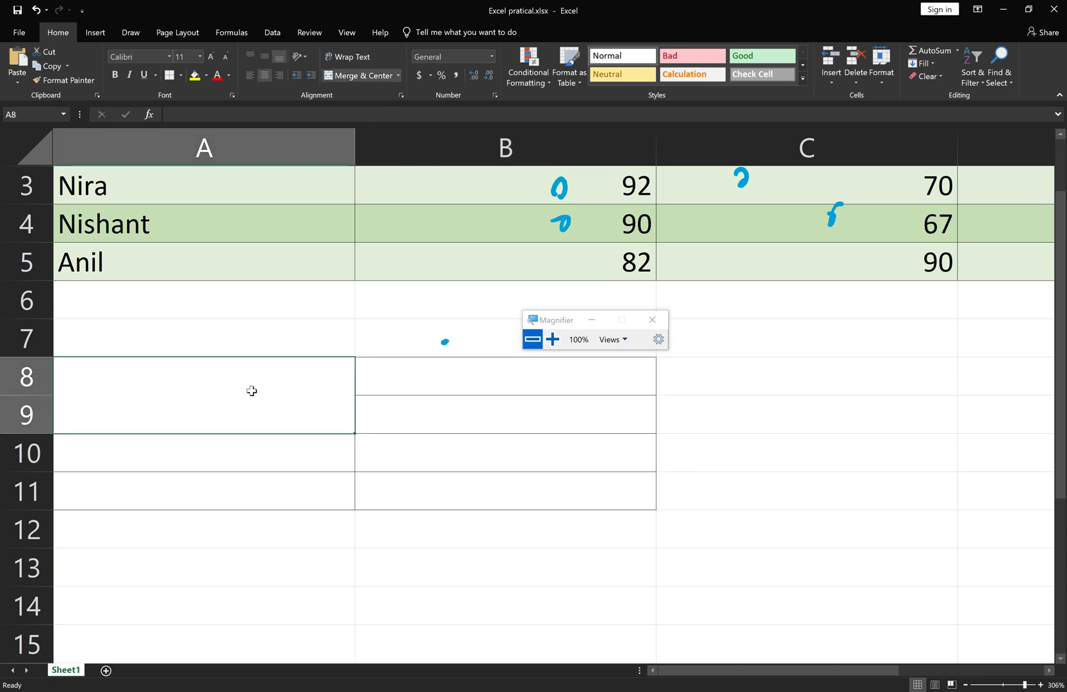
- Select A4:A5 in the marks table and magnify the screen to 200% to read the Merge & Center description
click(207, 229)
drag(147, 229, 248, 261)
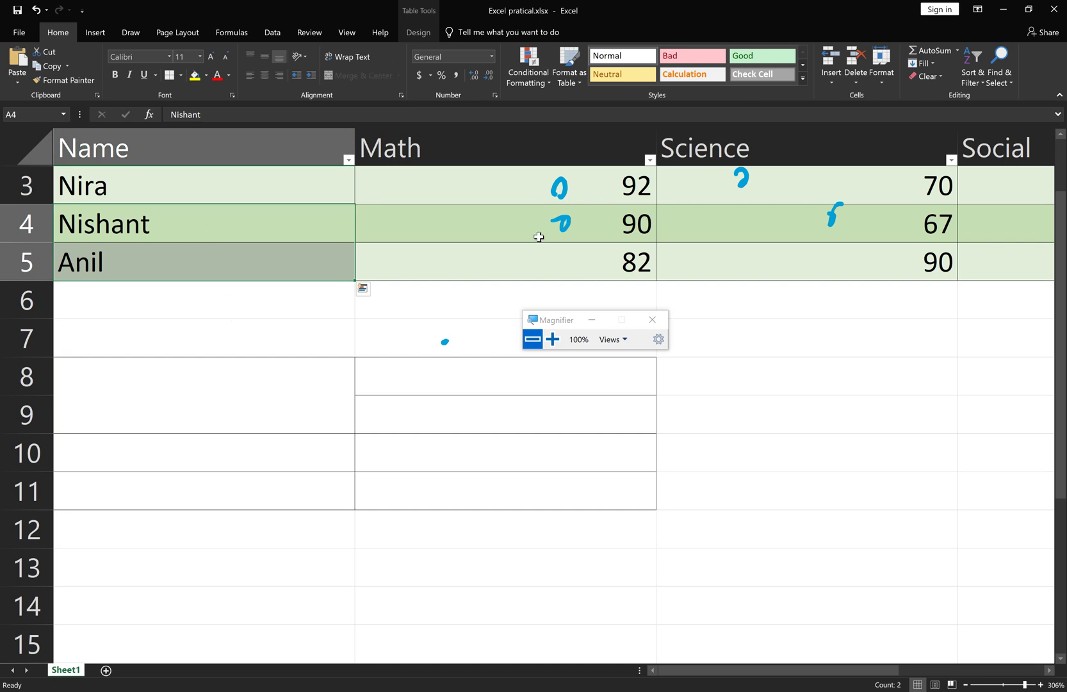
click(553, 340)
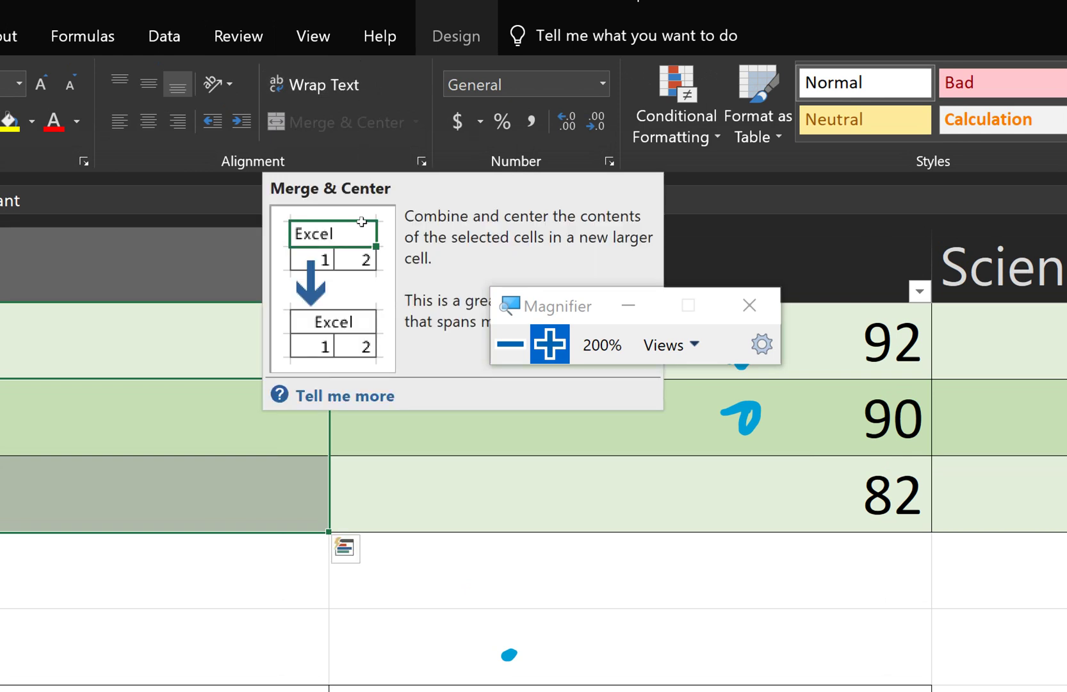
scroll(281, 342, down, 1)
scroll(280, 348, down, 3)
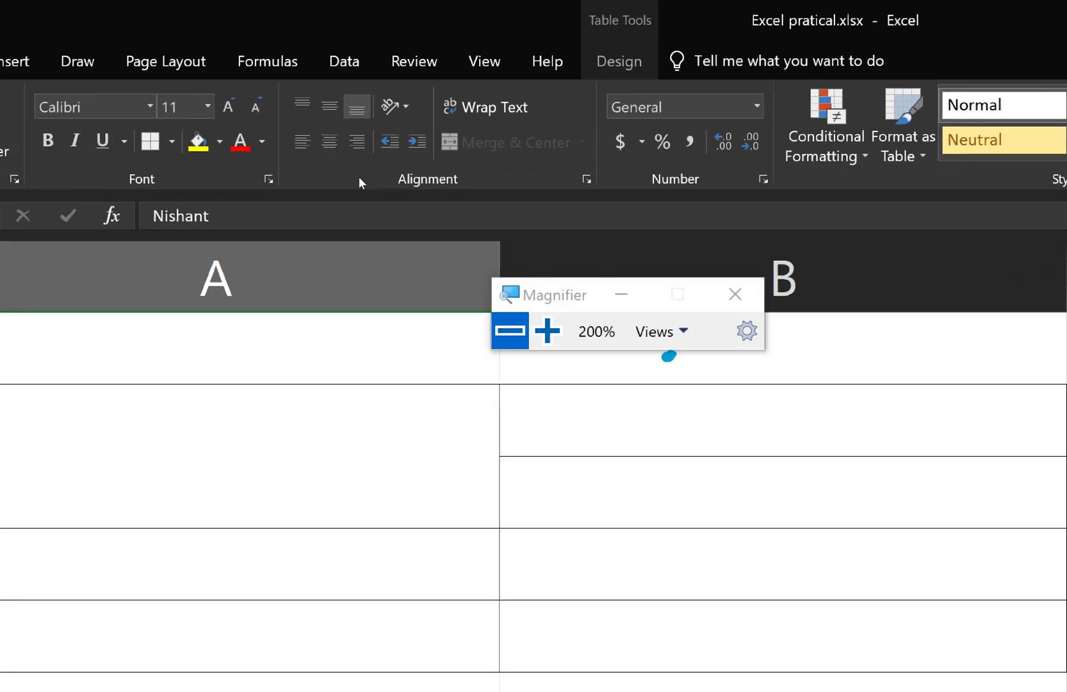
key(super+minus)
- Apply Merge Across to cells A10:B11 of the bordered grid
click(273, 297)
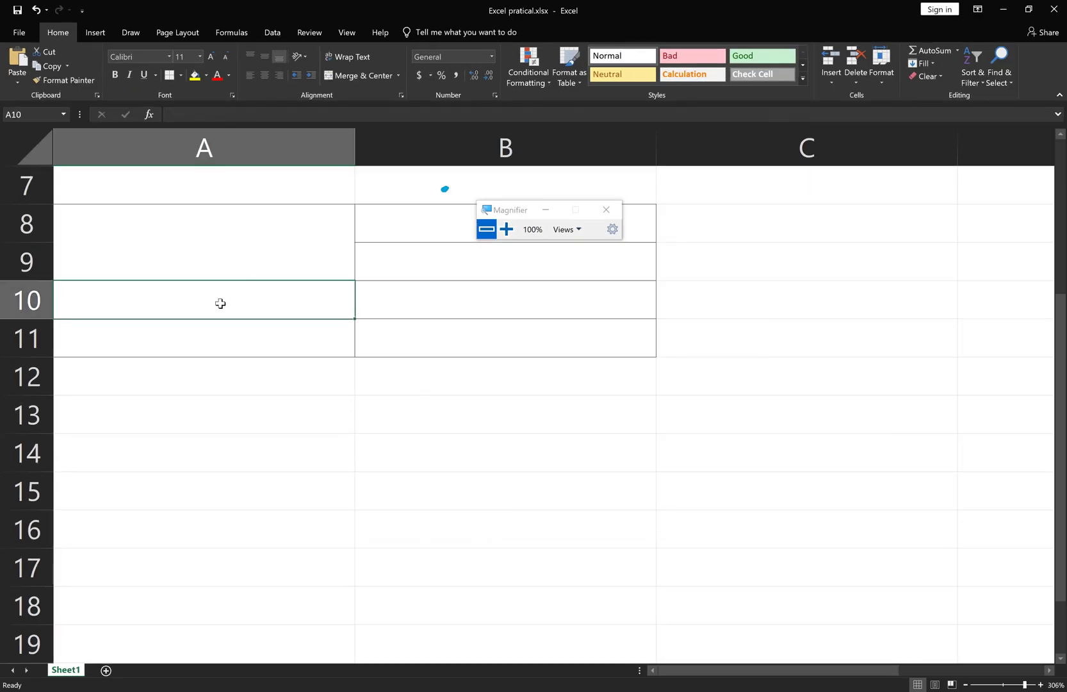
mouse_move(219, 303)
mouse_down()
mouse_move(415, 300)
mouse_move(520, 336)
mouse_up()
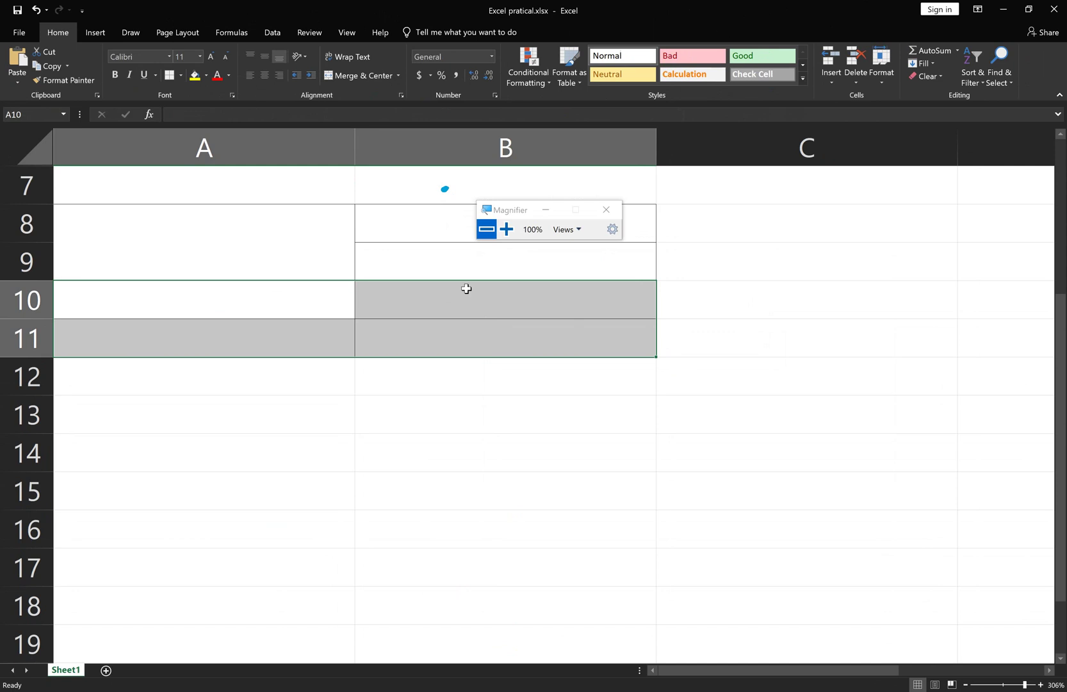
right_click(388, 296)
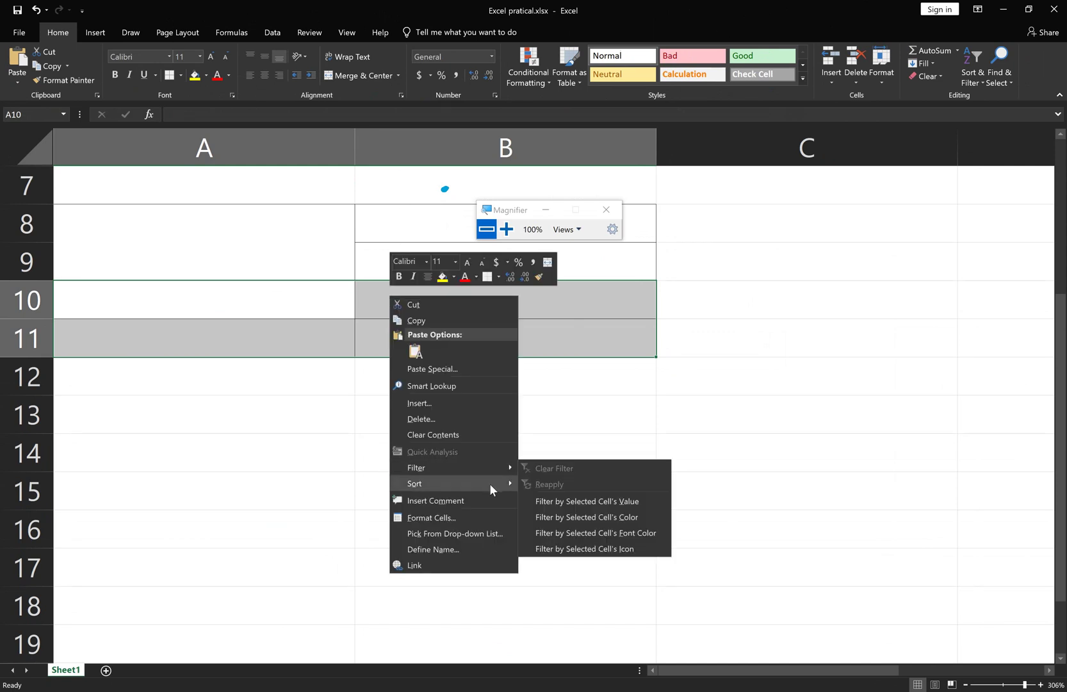
mouse_move(489, 486)
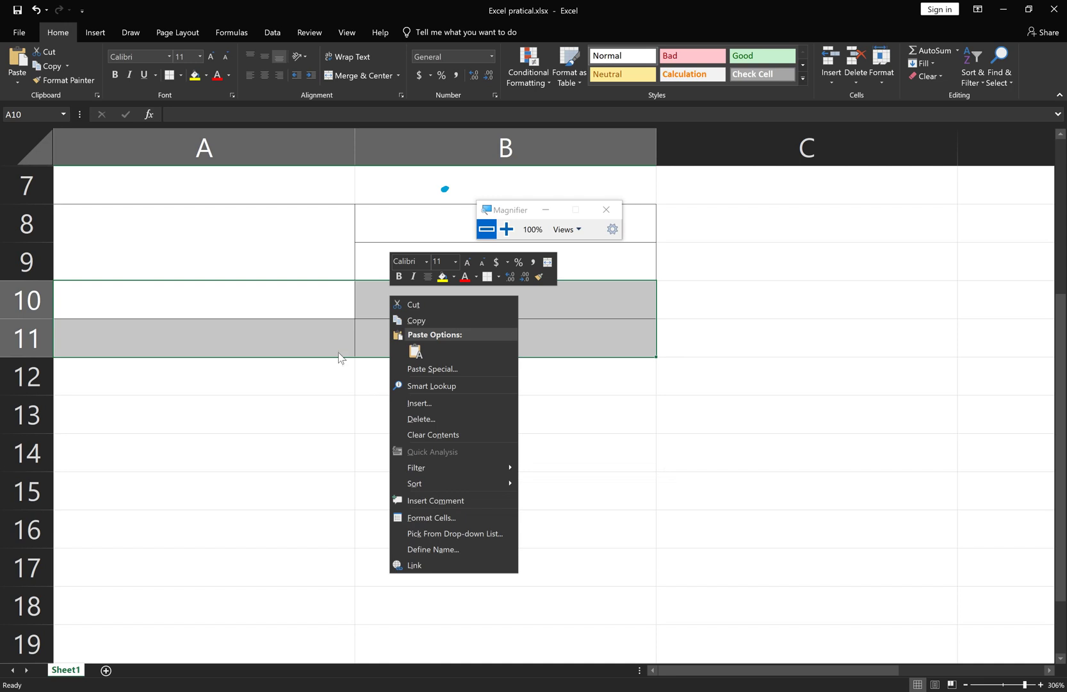
click(395, 78)
click(395, 78)
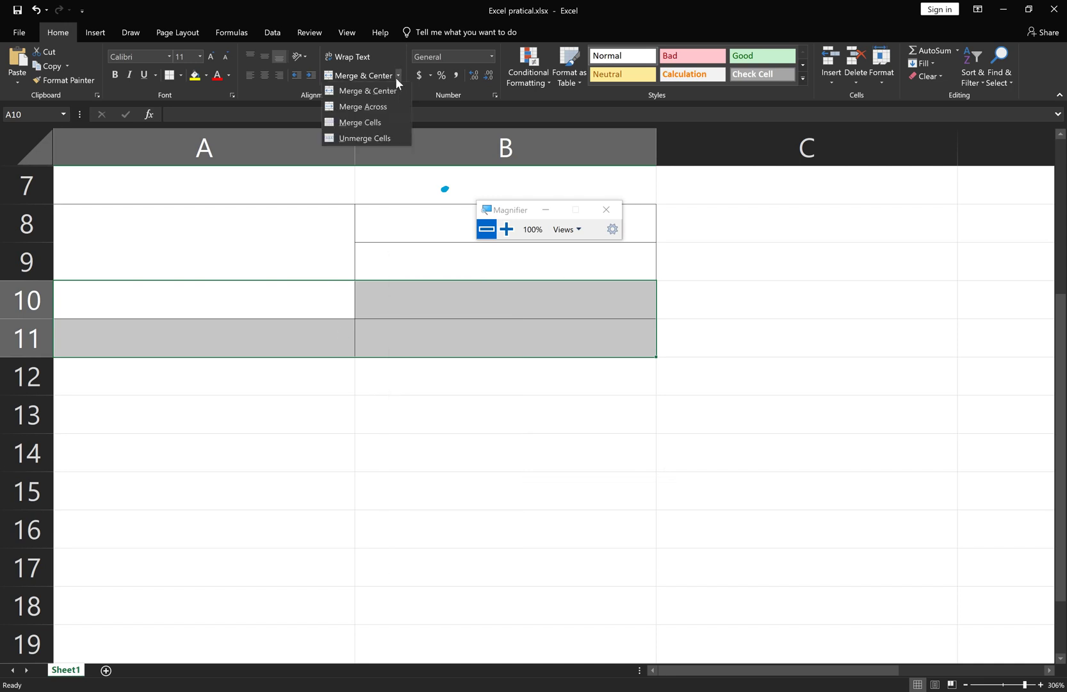
click(370, 102)
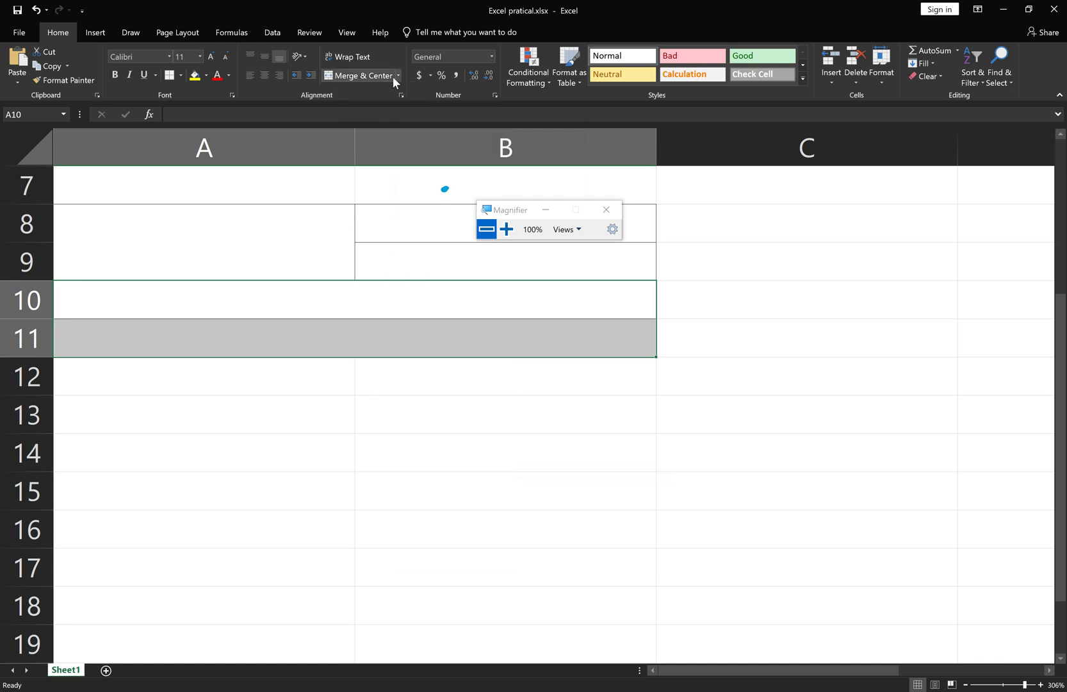
- Merge and center A10:B11 as one block, and split it back into separate cells
click(392, 77)
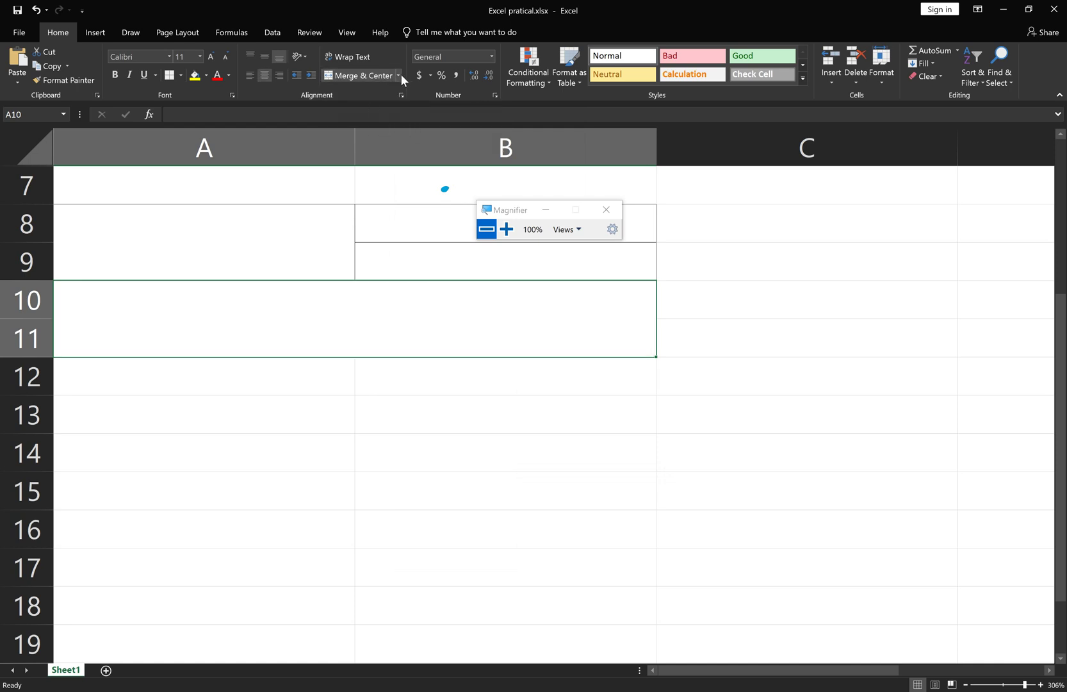
click(398, 76)
click(378, 92)
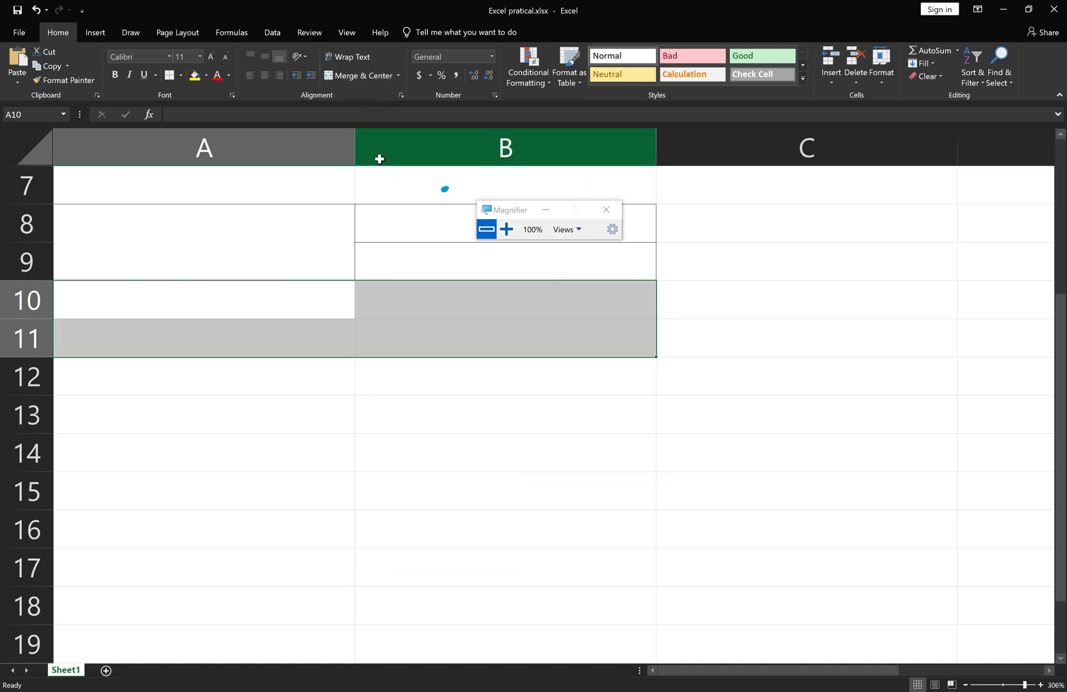
click(384, 310)
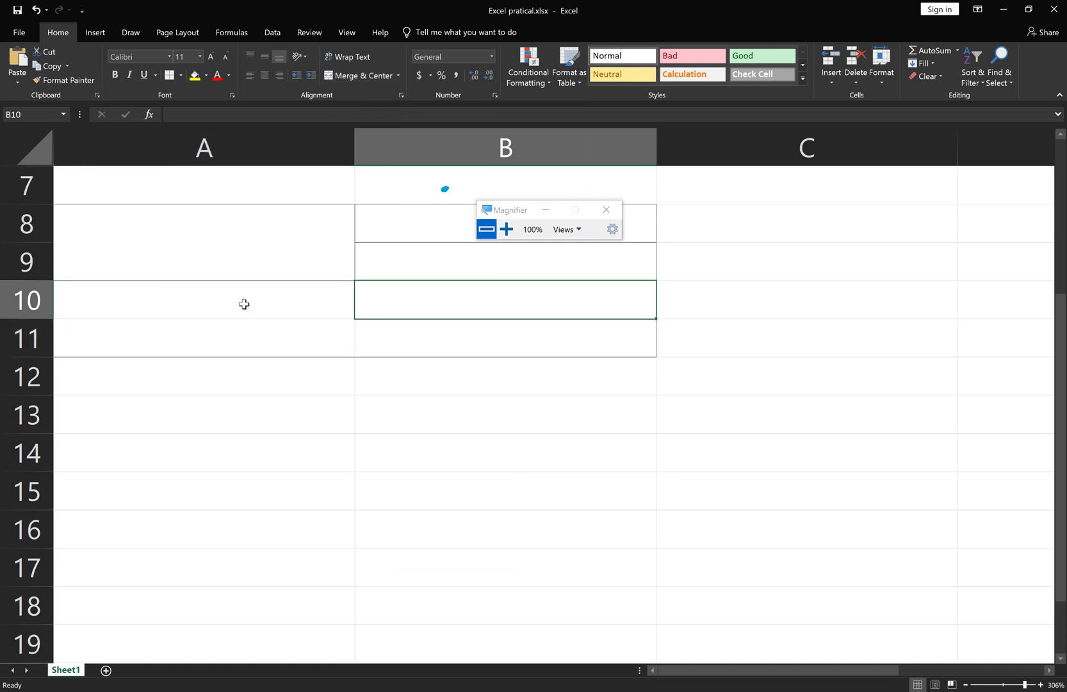
- Merge and center A10:B11 into one cell, and select it and the surrounding cells to compare them
drag(243, 302, 417, 326)
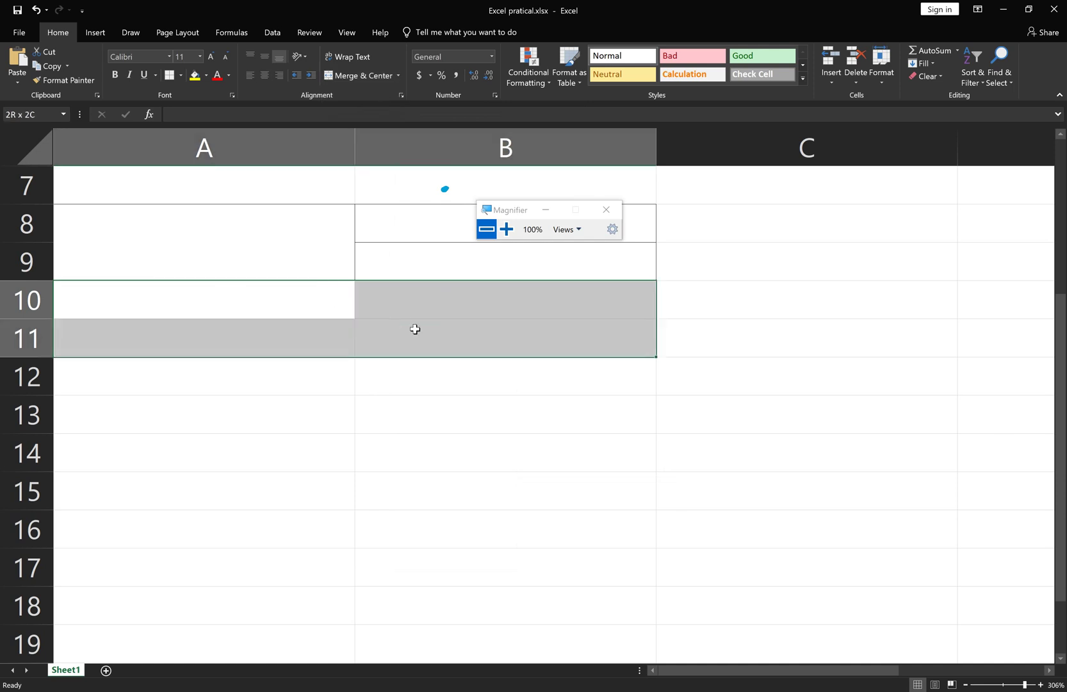
click(398, 75)
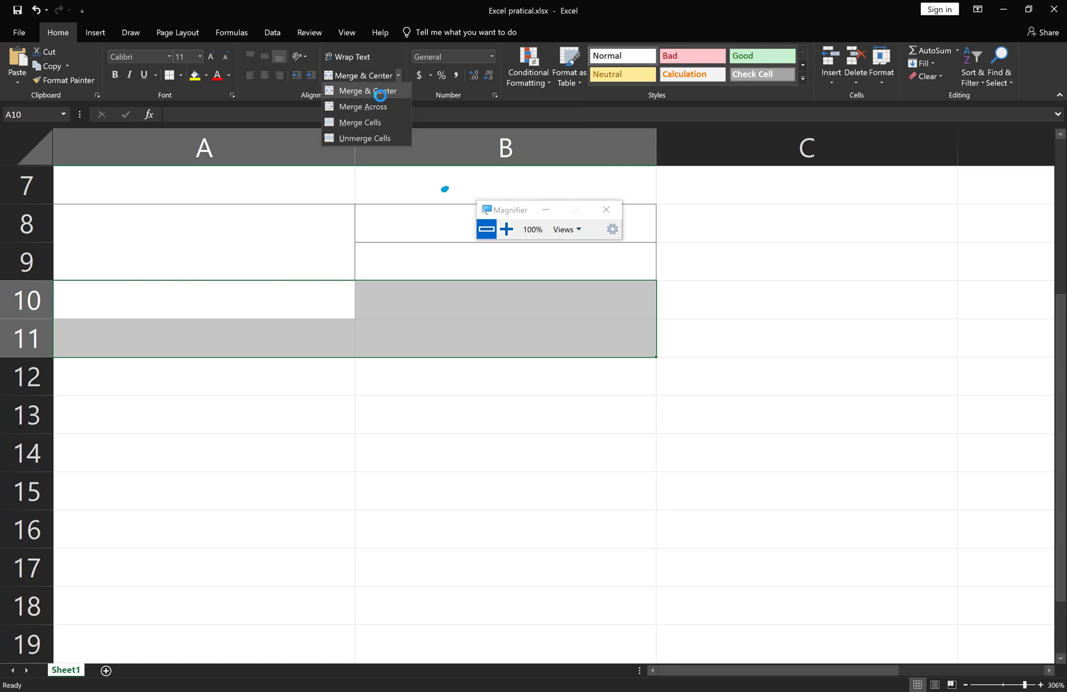
click(380, 94)
click(385, 375)
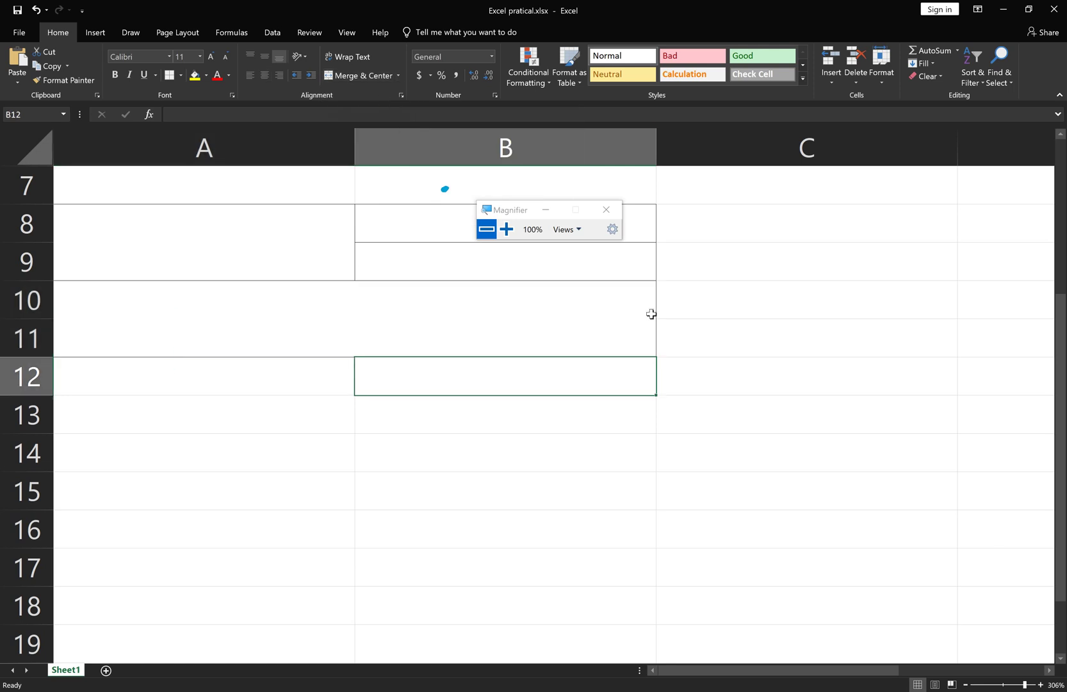
click(727, 296)
click(989, 297)
drag(982, 343, 881, 353)
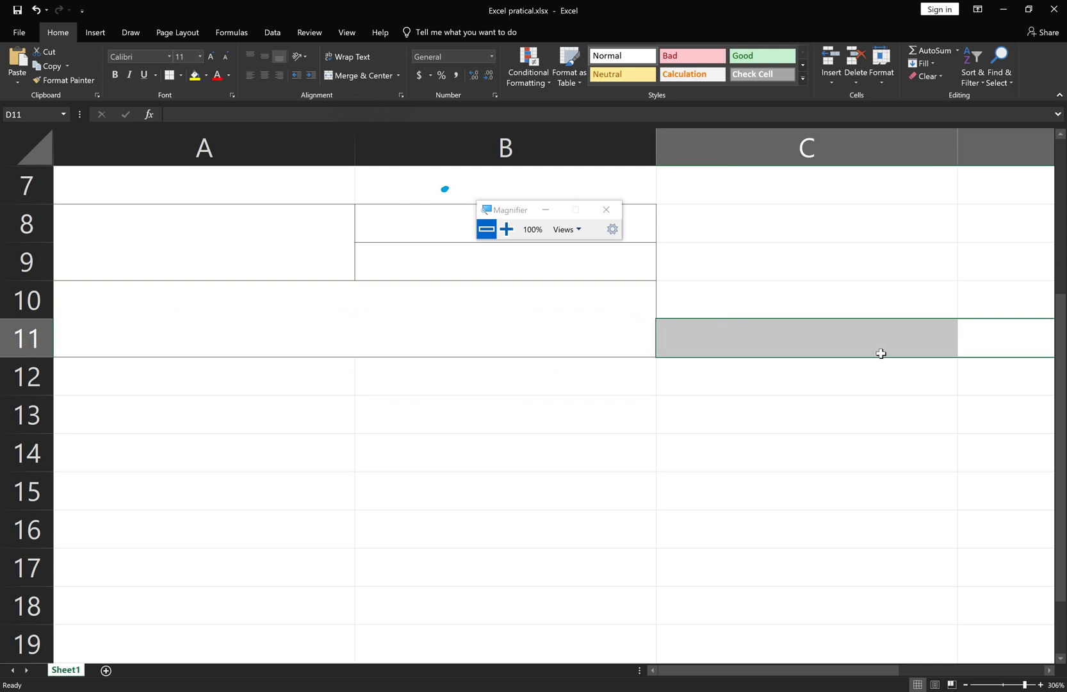
double_click(388, 313)
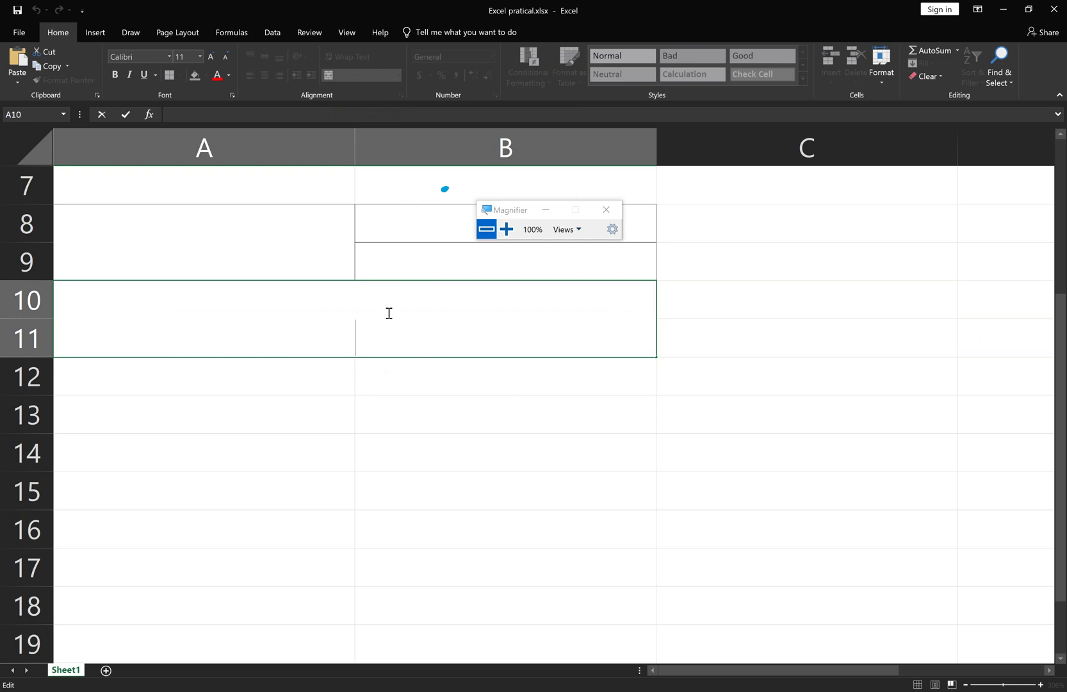
click(250, 390)
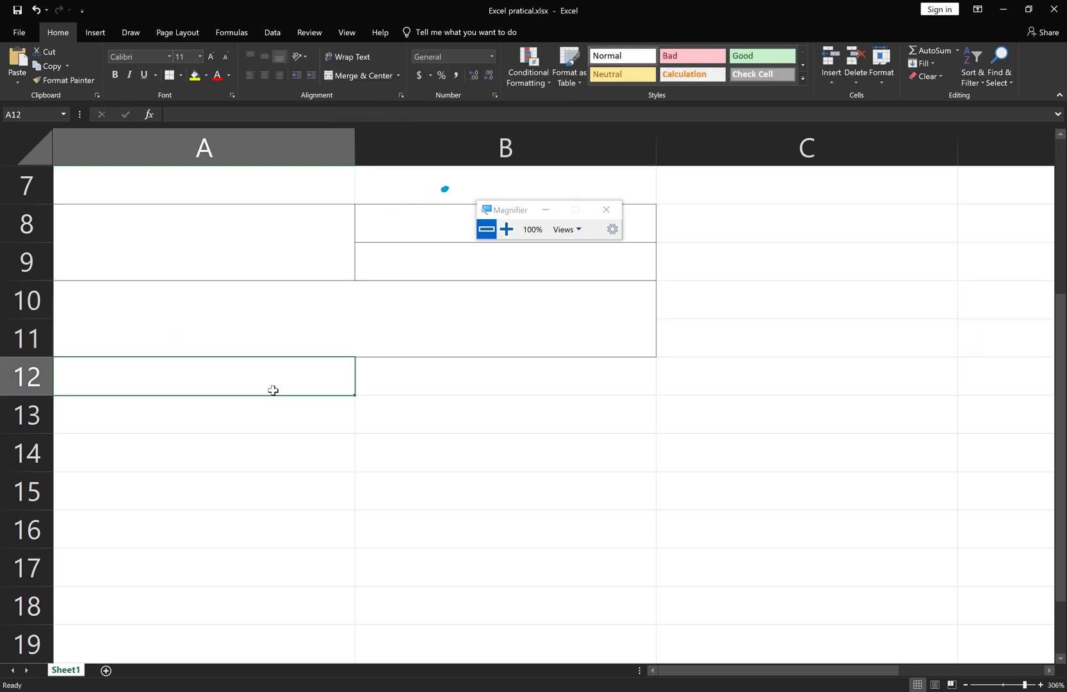
click(393, 384)
click(381, 321)
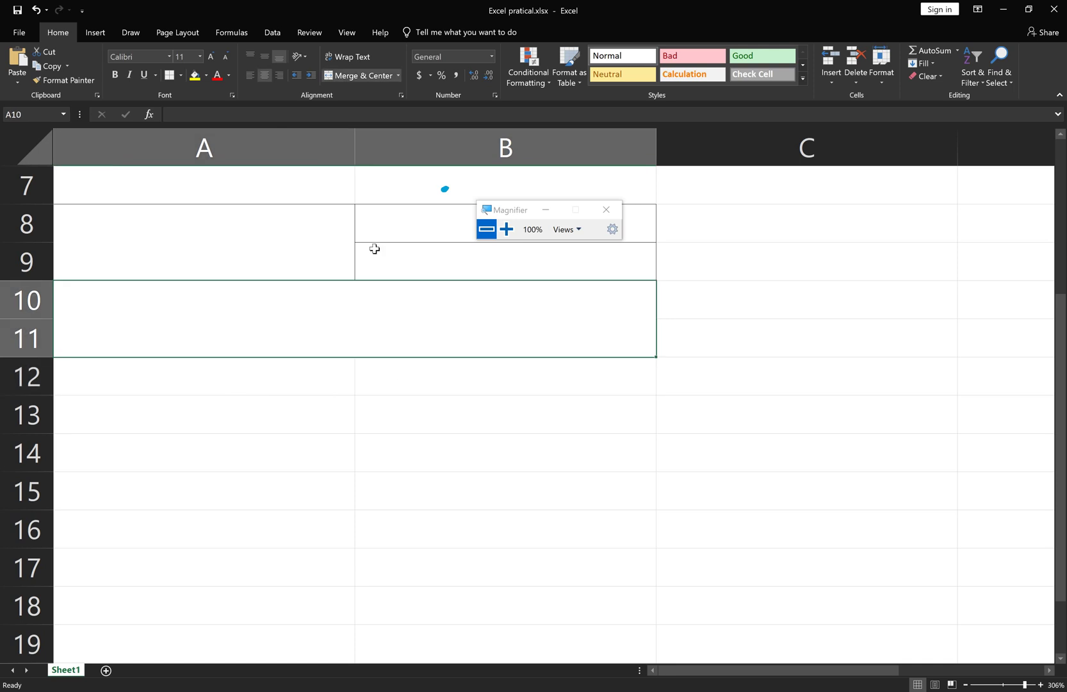
- Merge and center cells B8:B9 of the bordered grid
drag(379, 222, 428, 250)
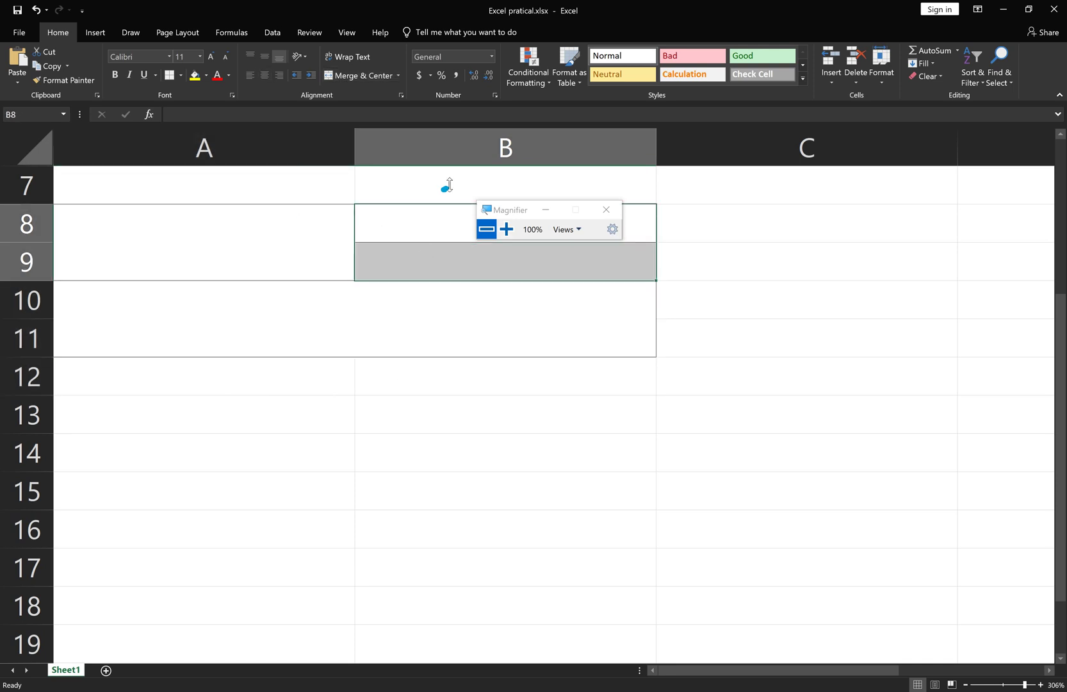
click(398, 76)
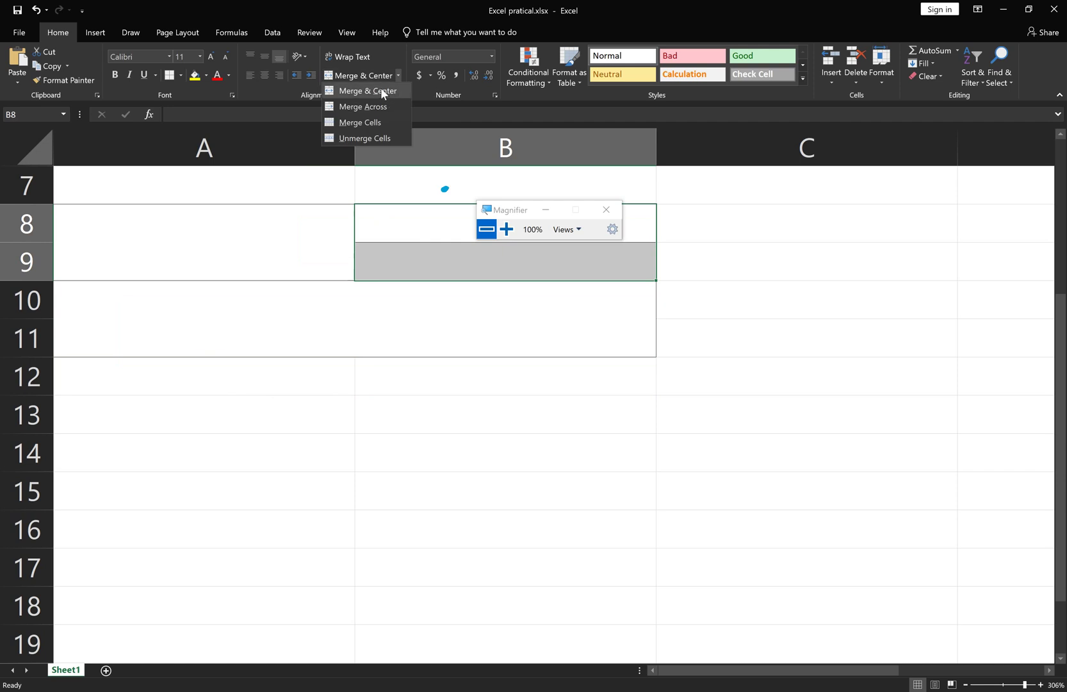
click(382, 91)
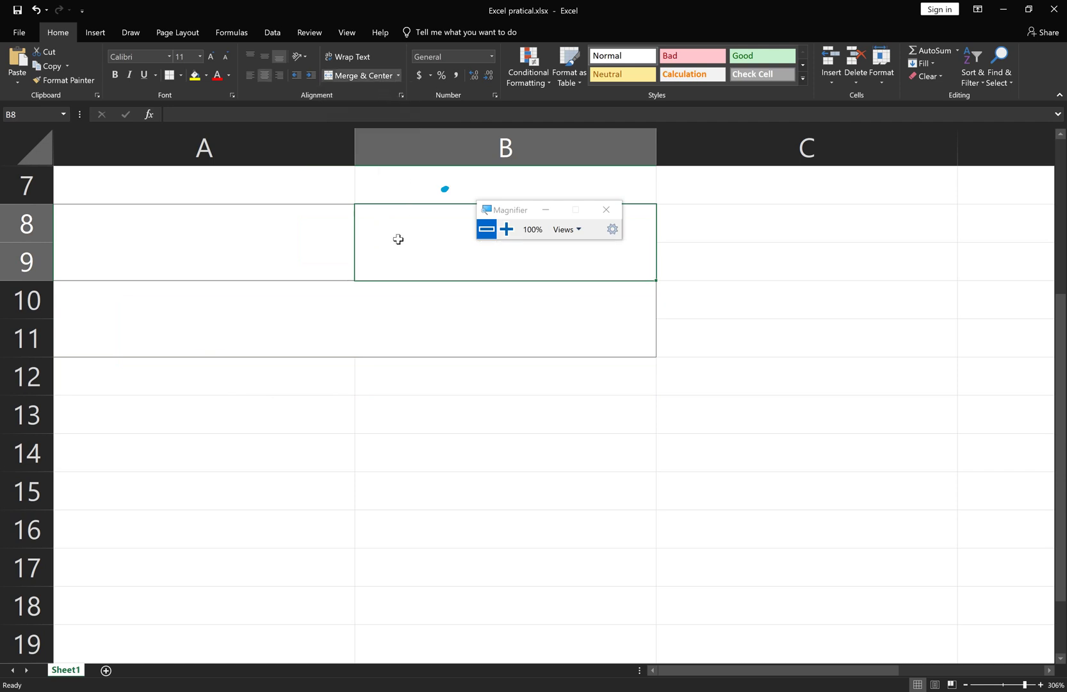
click(243, 226)
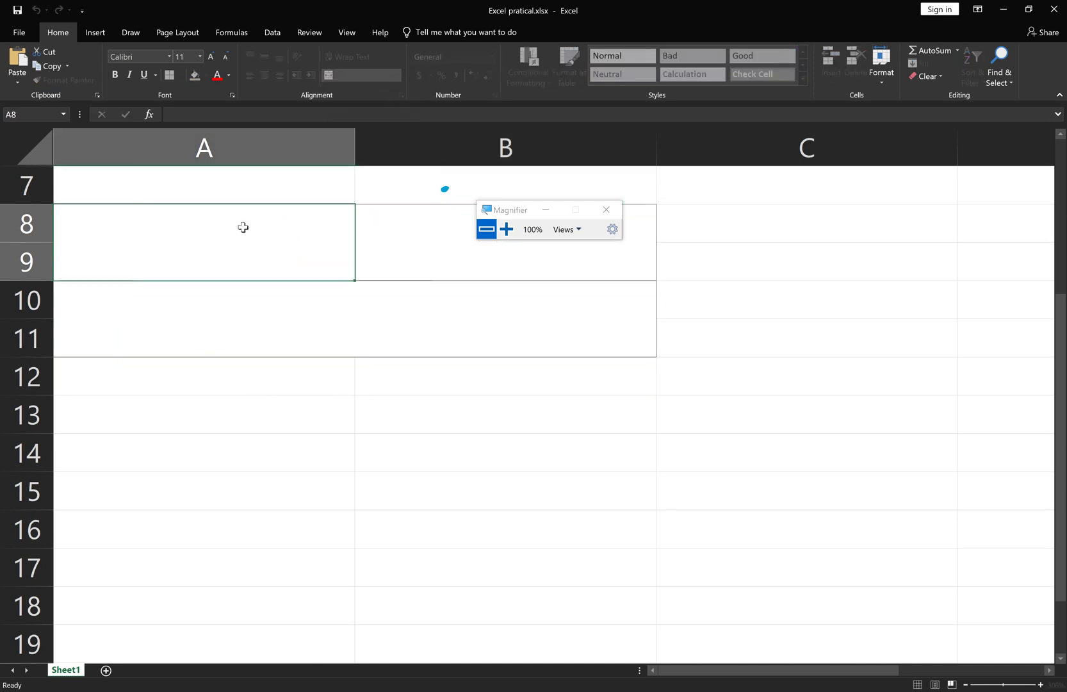
- Unmerge the cells in A8:B9, and merge and center the whole range into a single cell
drag(311, 221, 409, 224)
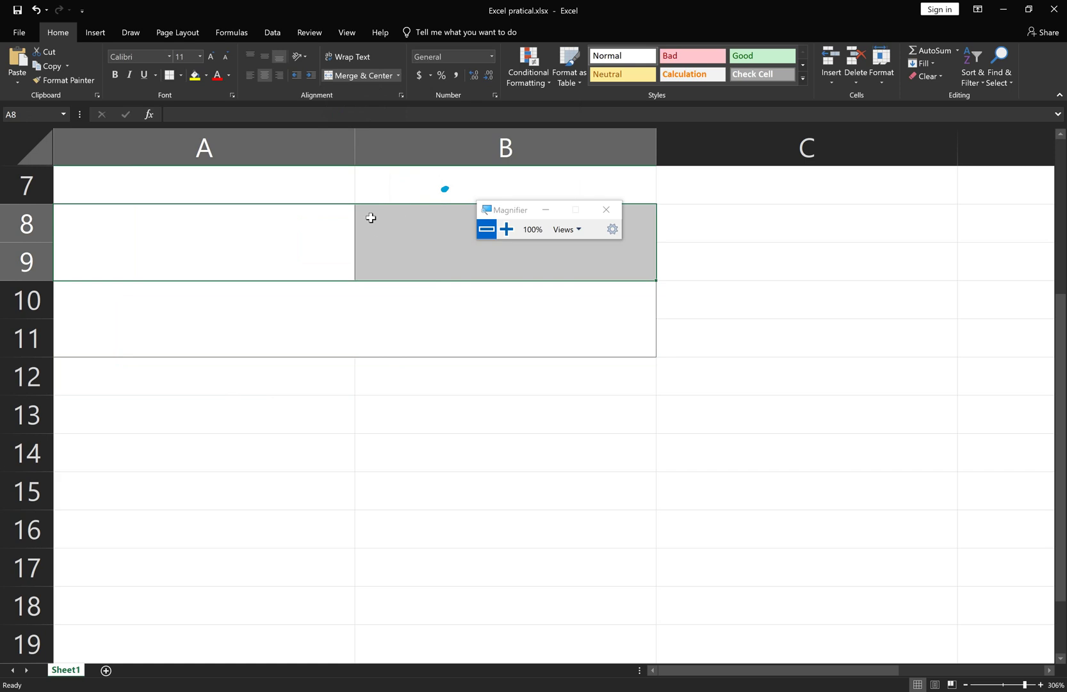
scroll(374, 174, up, 1)
scroll(374, 174, down, 1)
click(393, 74)
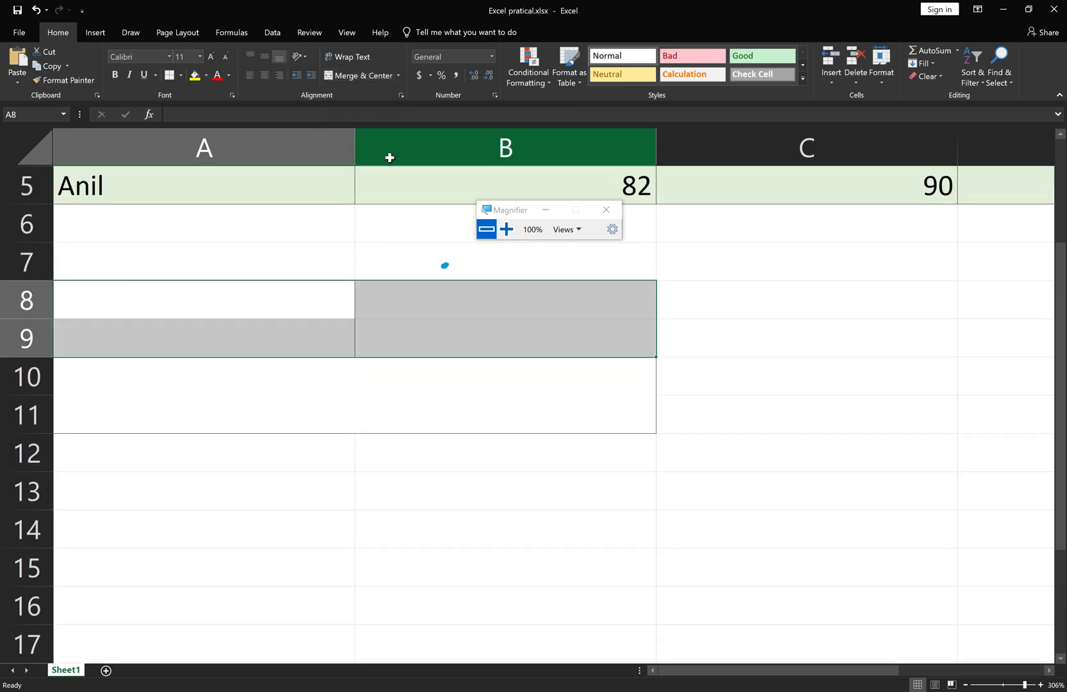
click(398, 75)
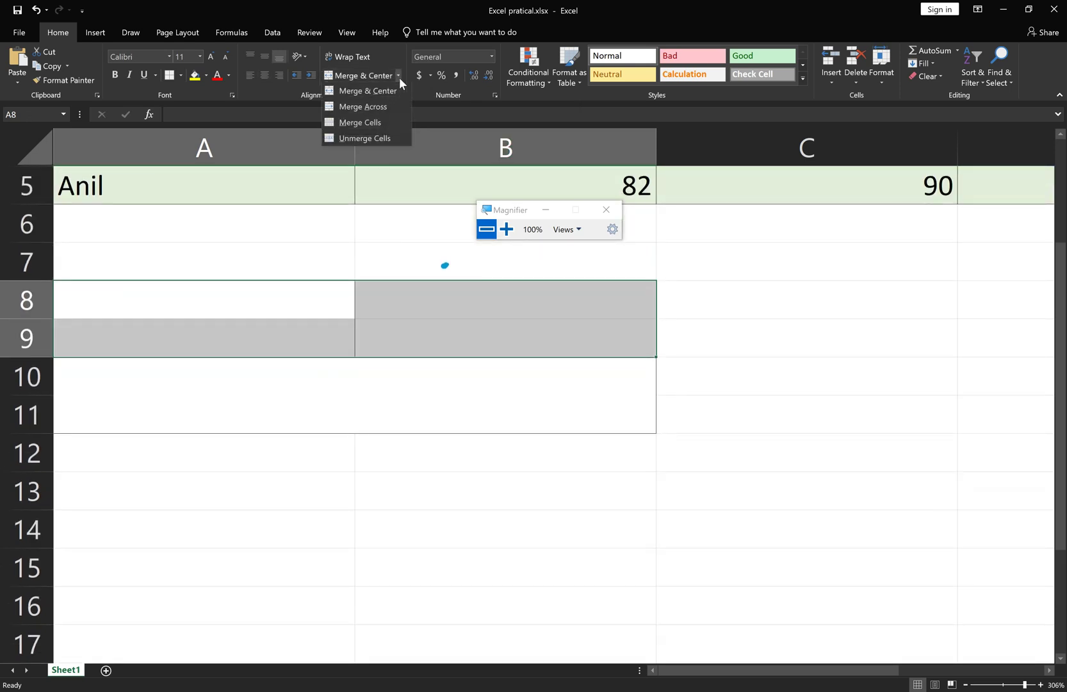
click(370, 91)
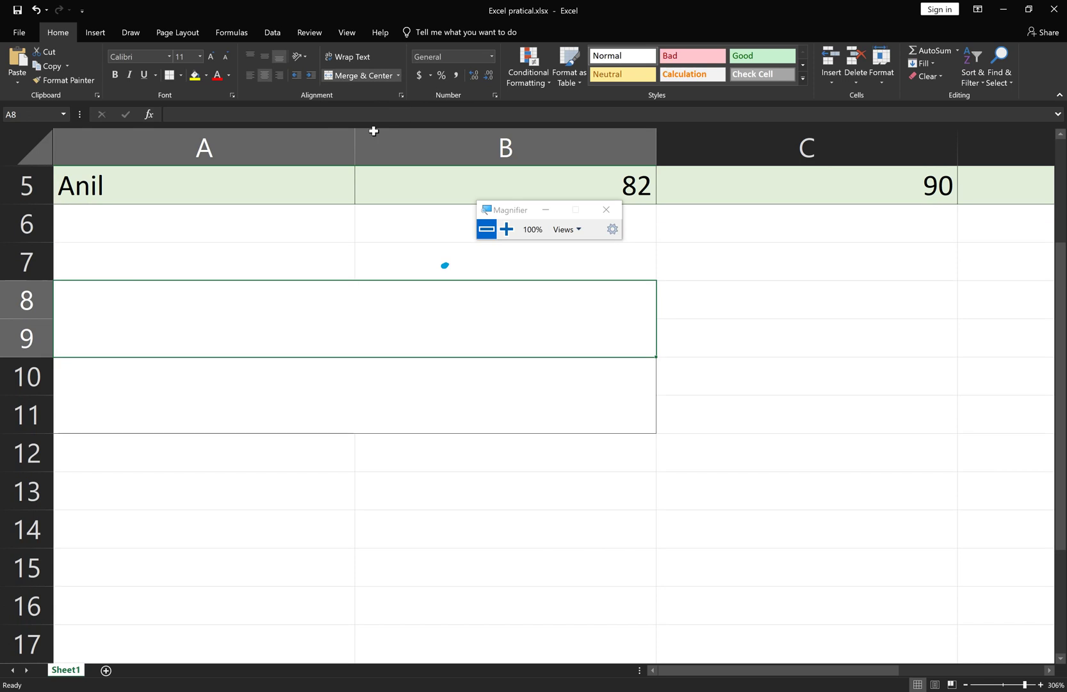
double_click(365, 312)
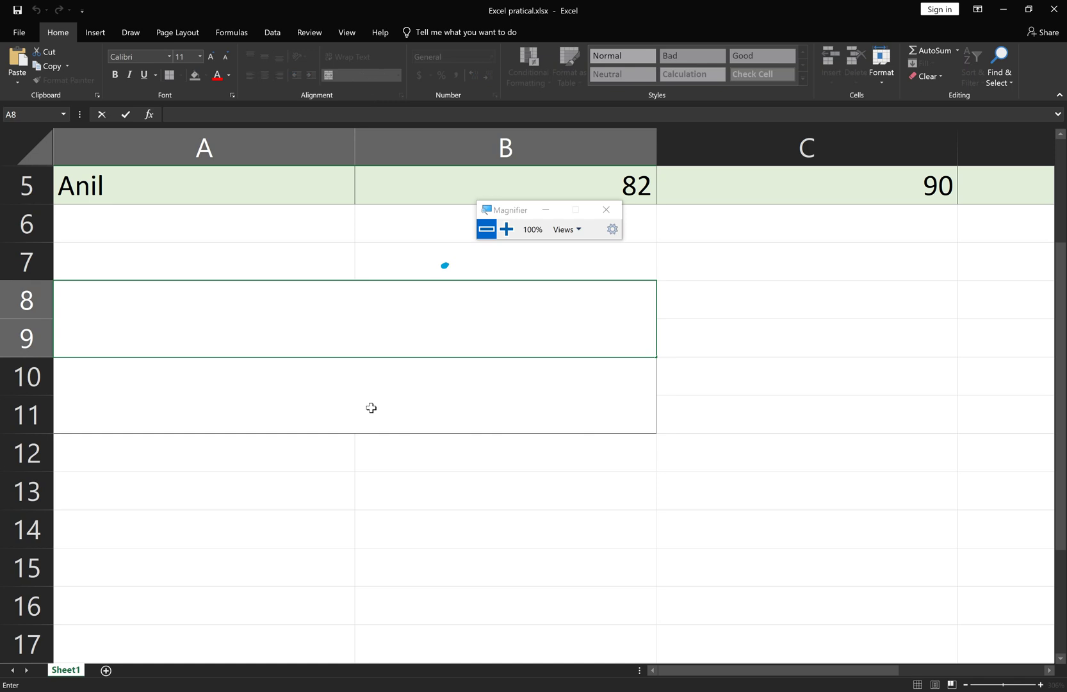
scroll(371, 408, up, 3)
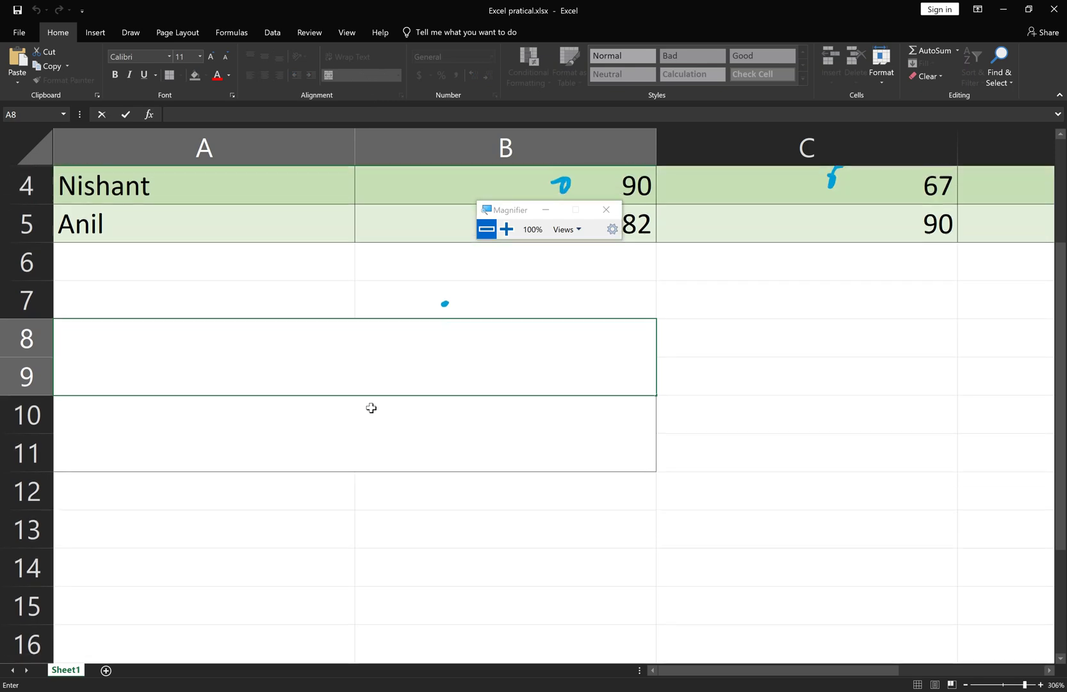